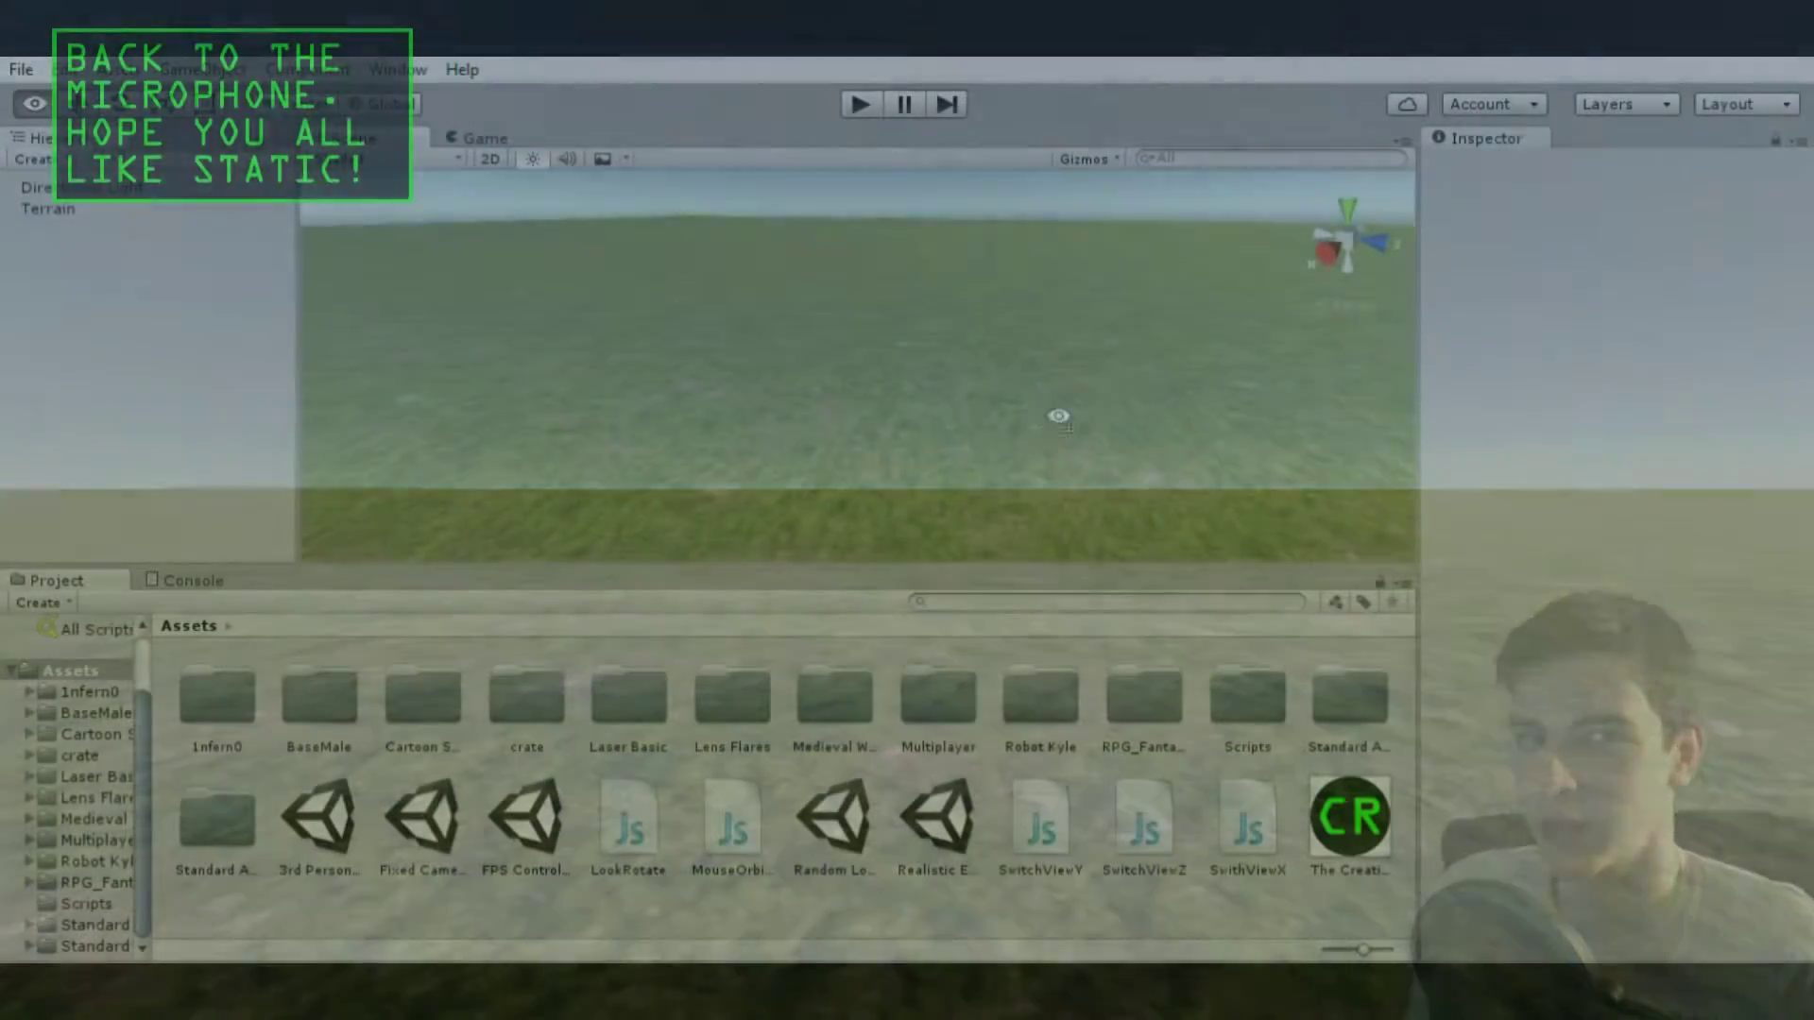
Step: Orbit the scene view over the new grass terrain
right_click_drag(1058, 416, 789, 331)
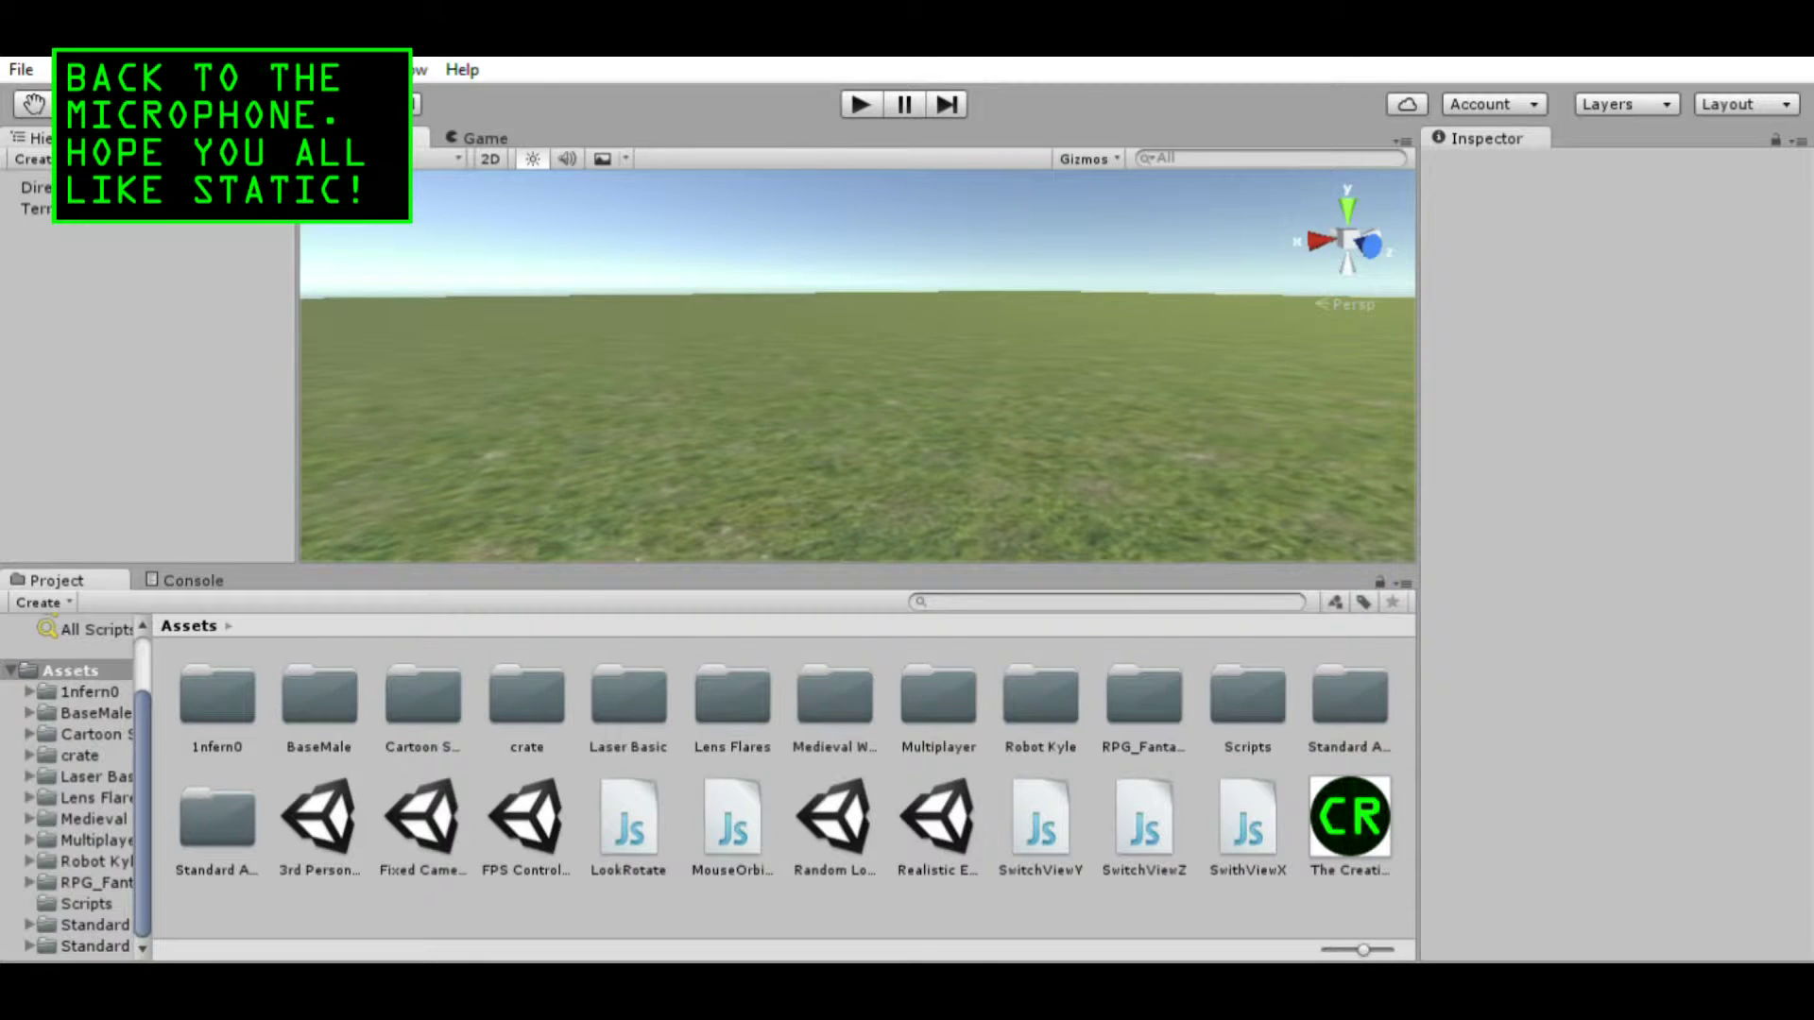
right_click_drag(789, 331, 866, 331)
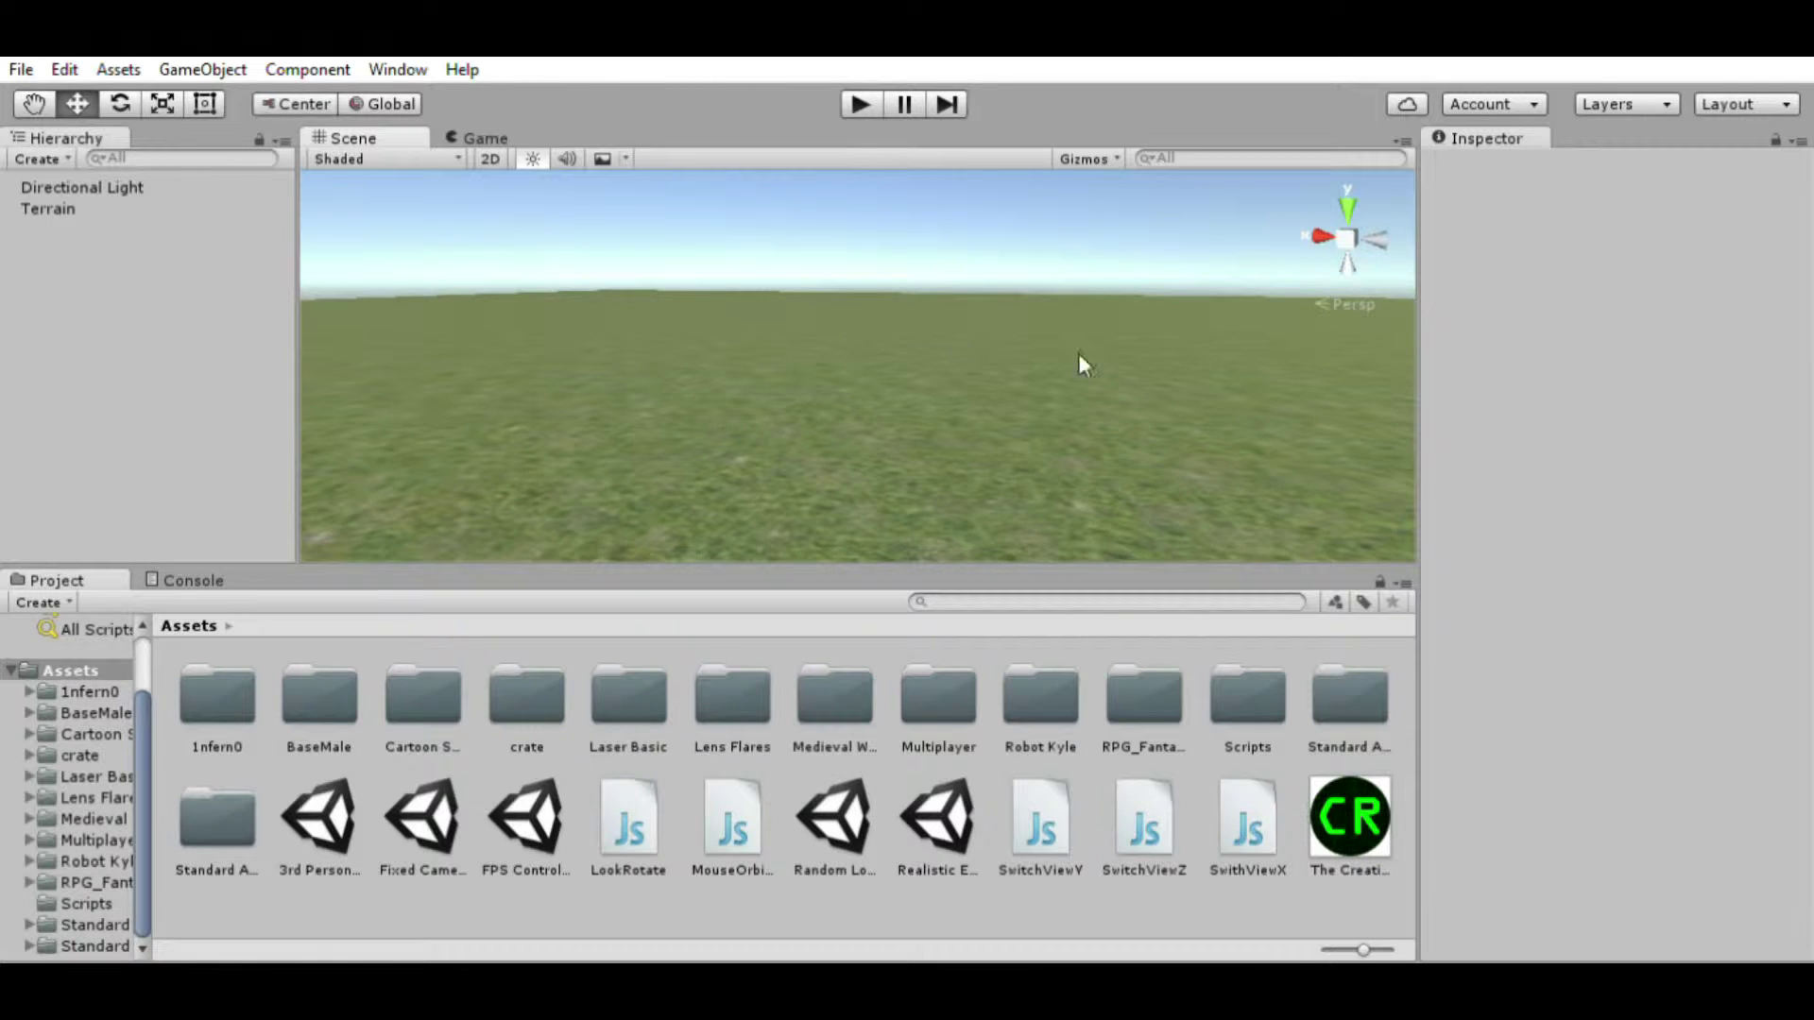
right_click_drag(1080, 364, 771, 300)
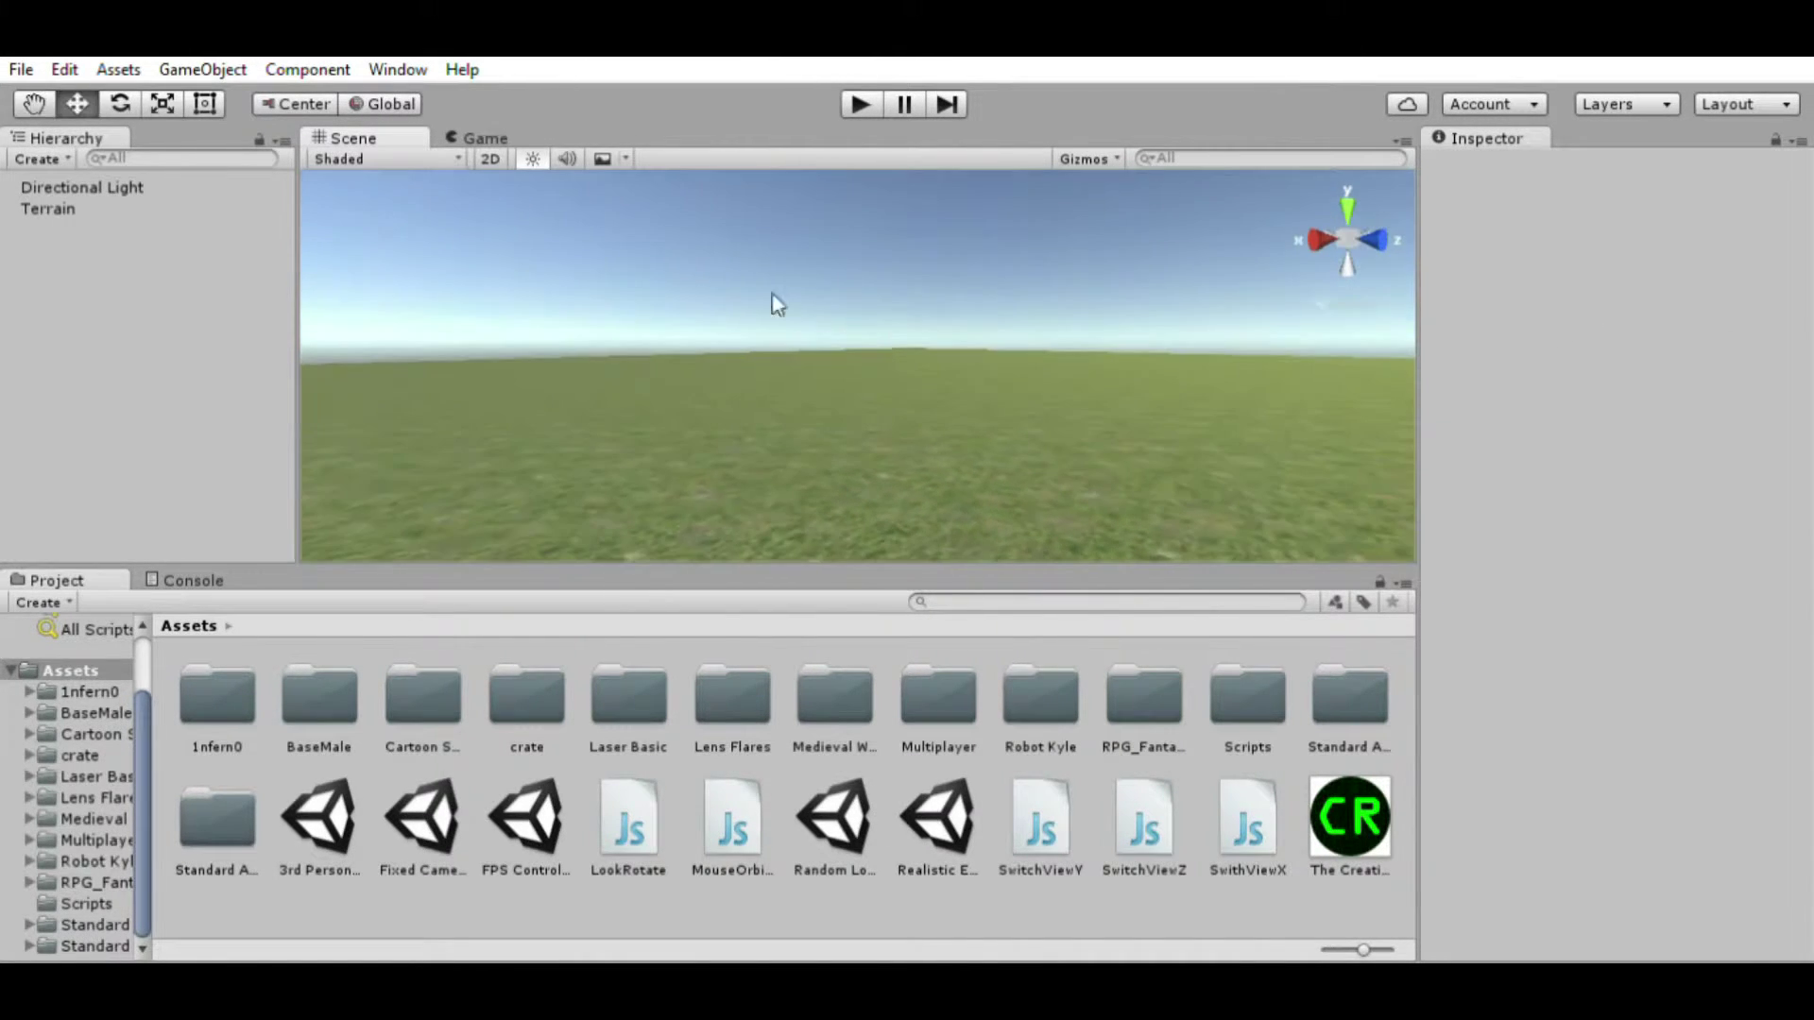
Step: Inspect the Directional Light and Terrain objects and tilt the view down to the grass
left_click(66, 187)
left_click(48, 209)
right_click_drag(912, 247, 879, 373)
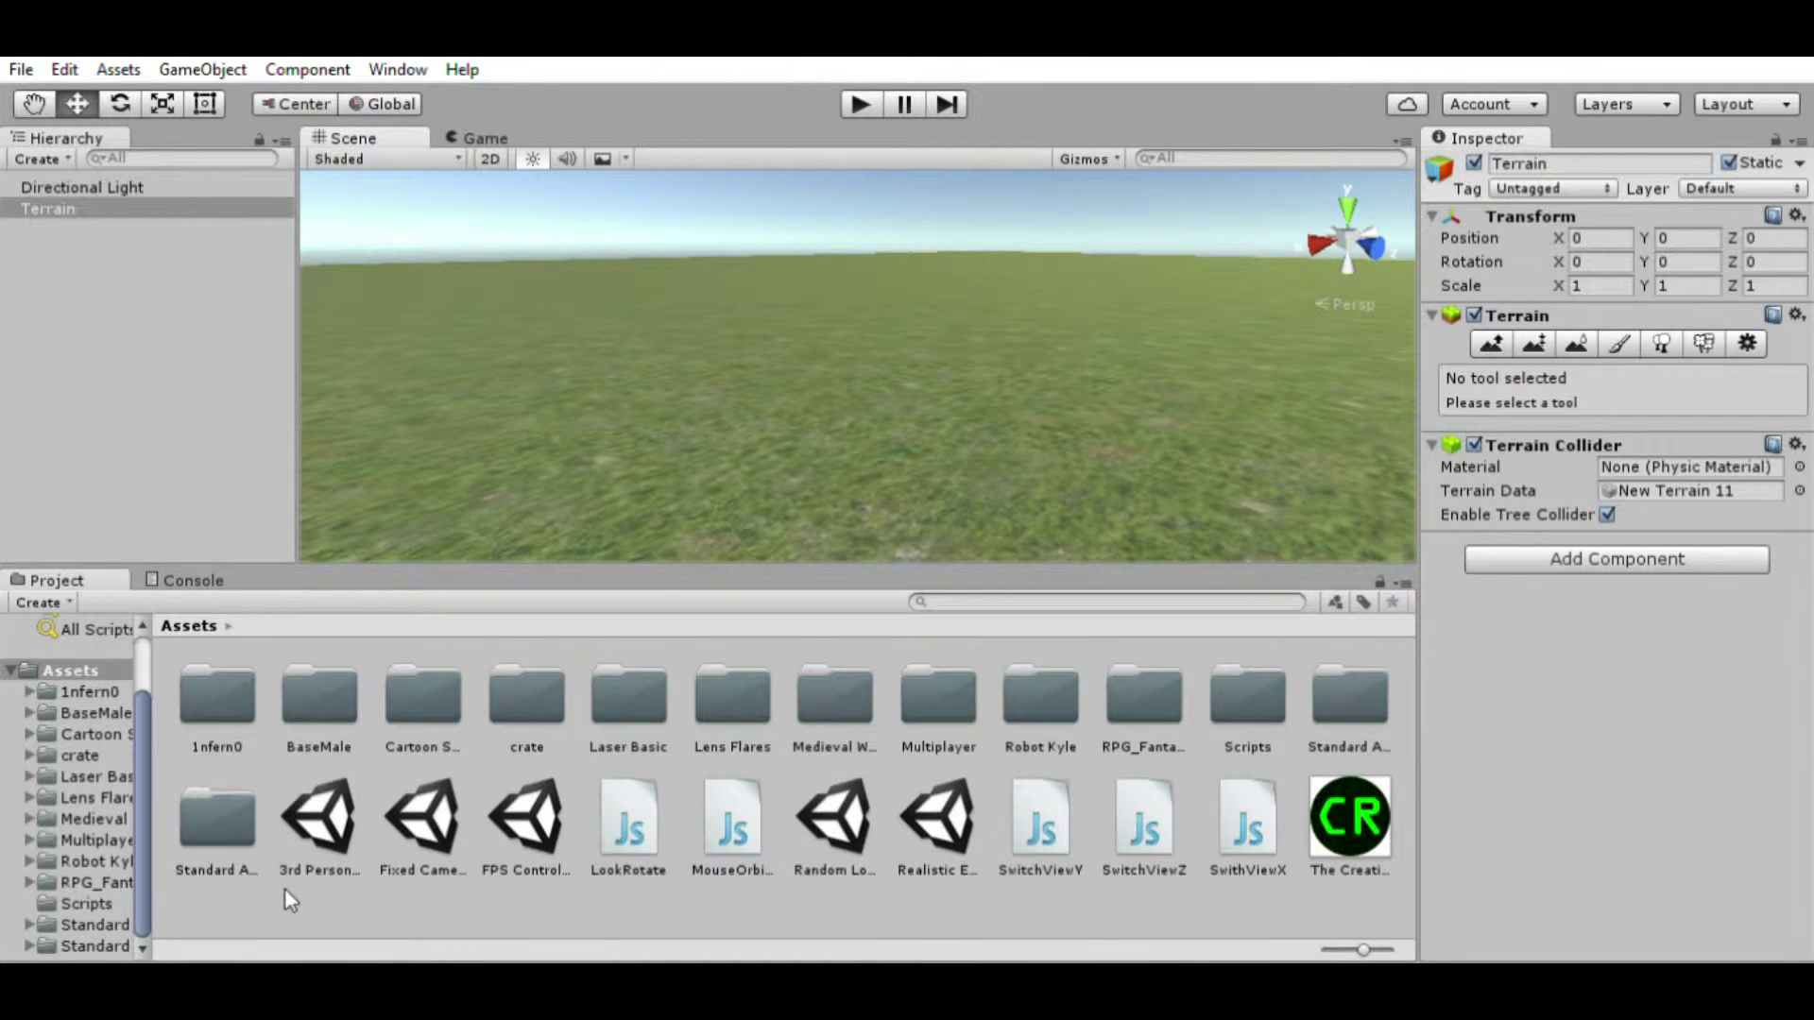
Step: Drag the First Person Controller from Standard Assets > Character Controllers into the scene at Position Y 1
left_click(94, 925)
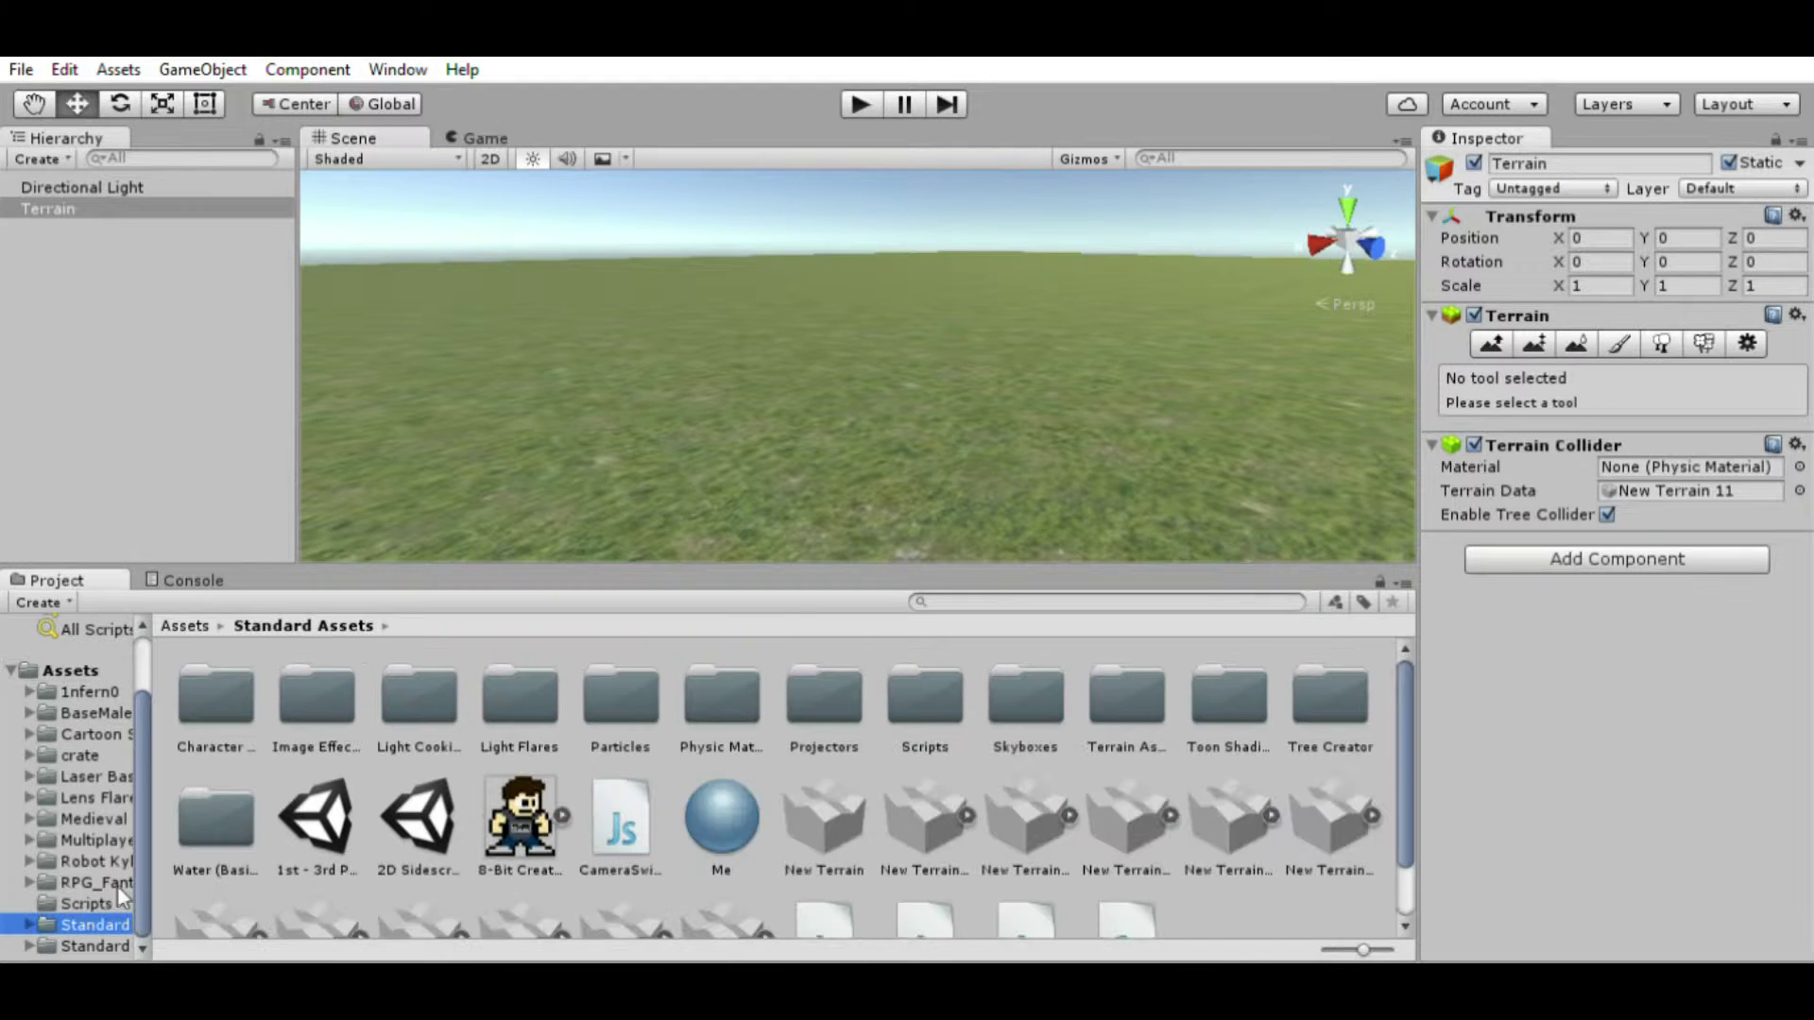
left_click(216, 704)
double_click(215, 703)
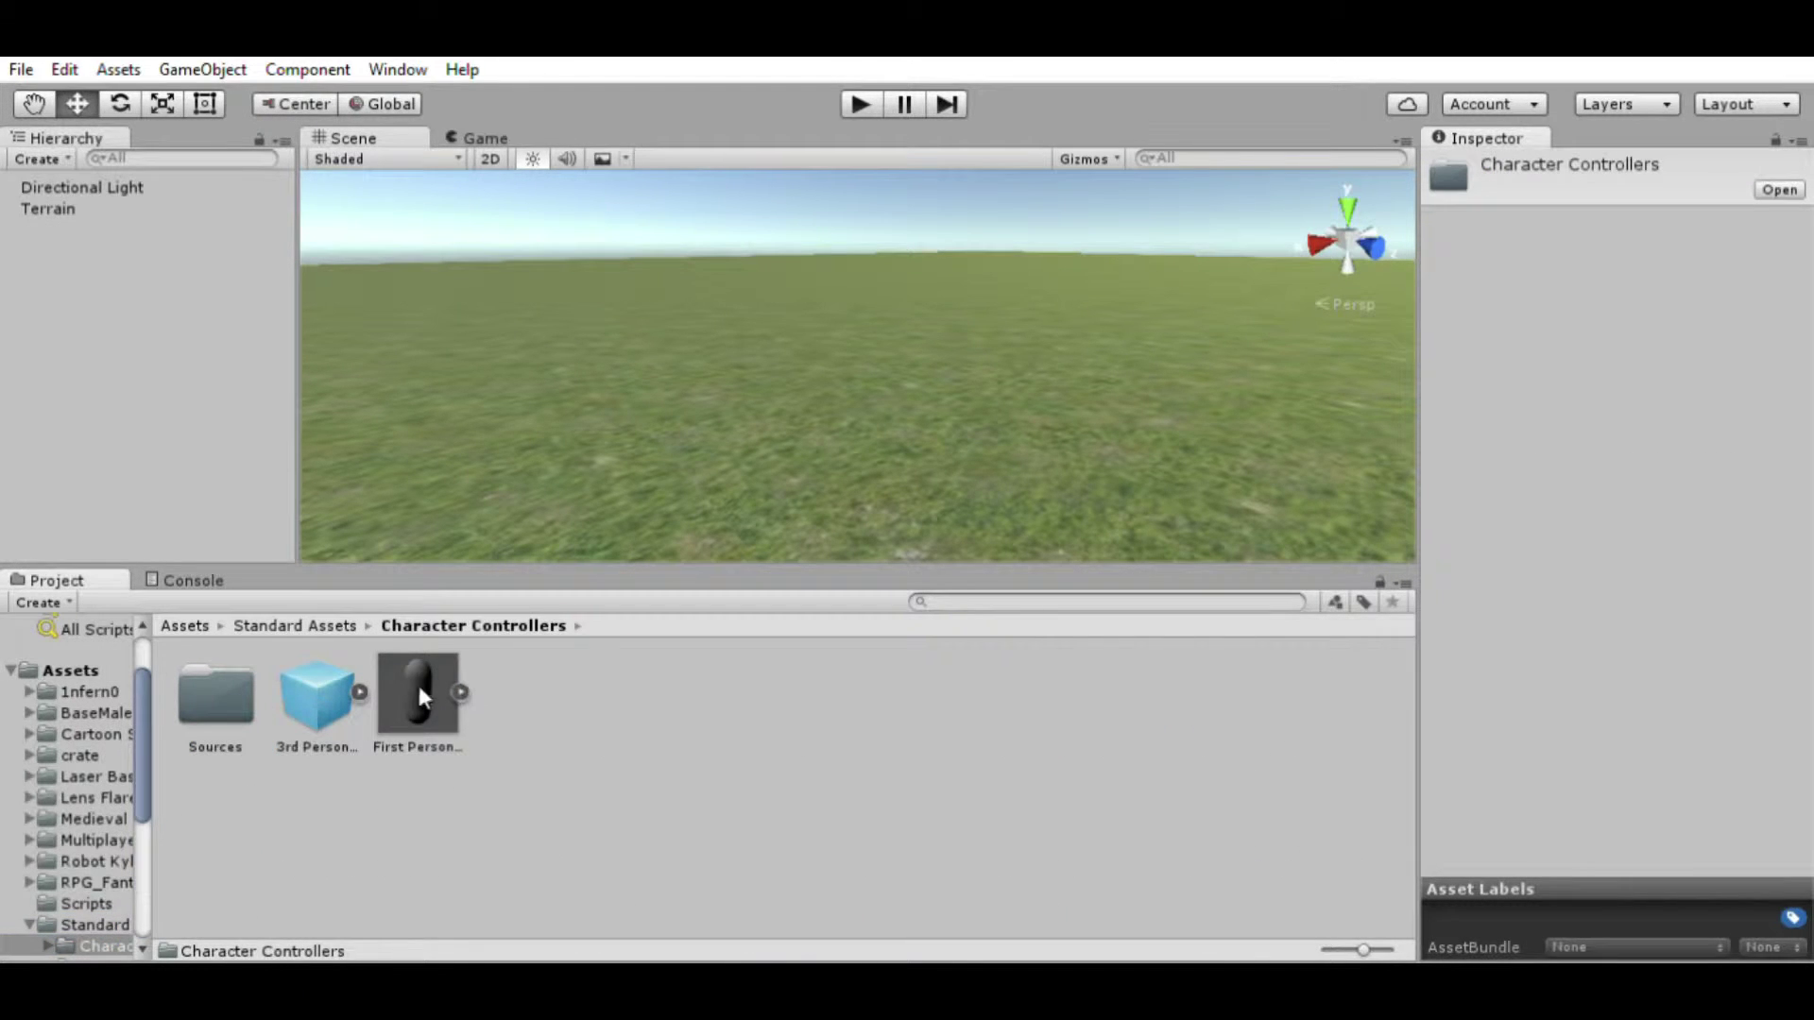
left_click_drag(417, 694, 779, 470)
left_click(1688, 255)
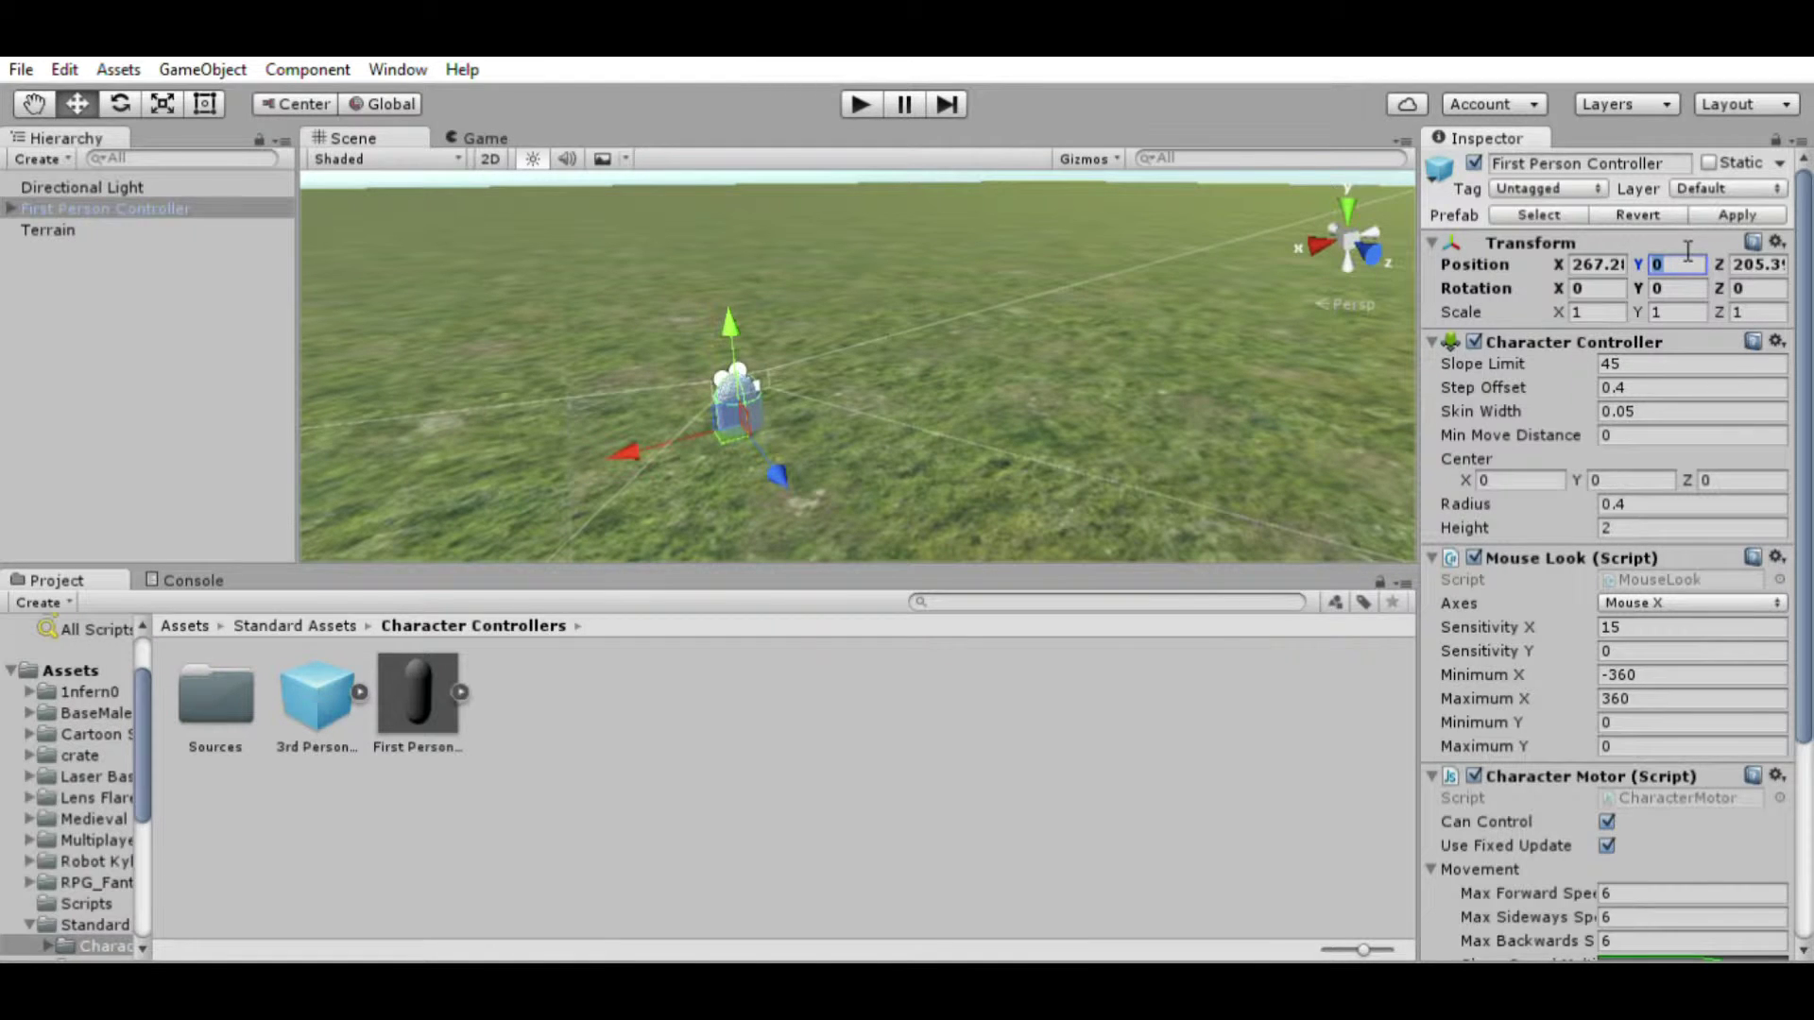
type("1")
left_click_drag(831, 397, 557, 763, "alt")
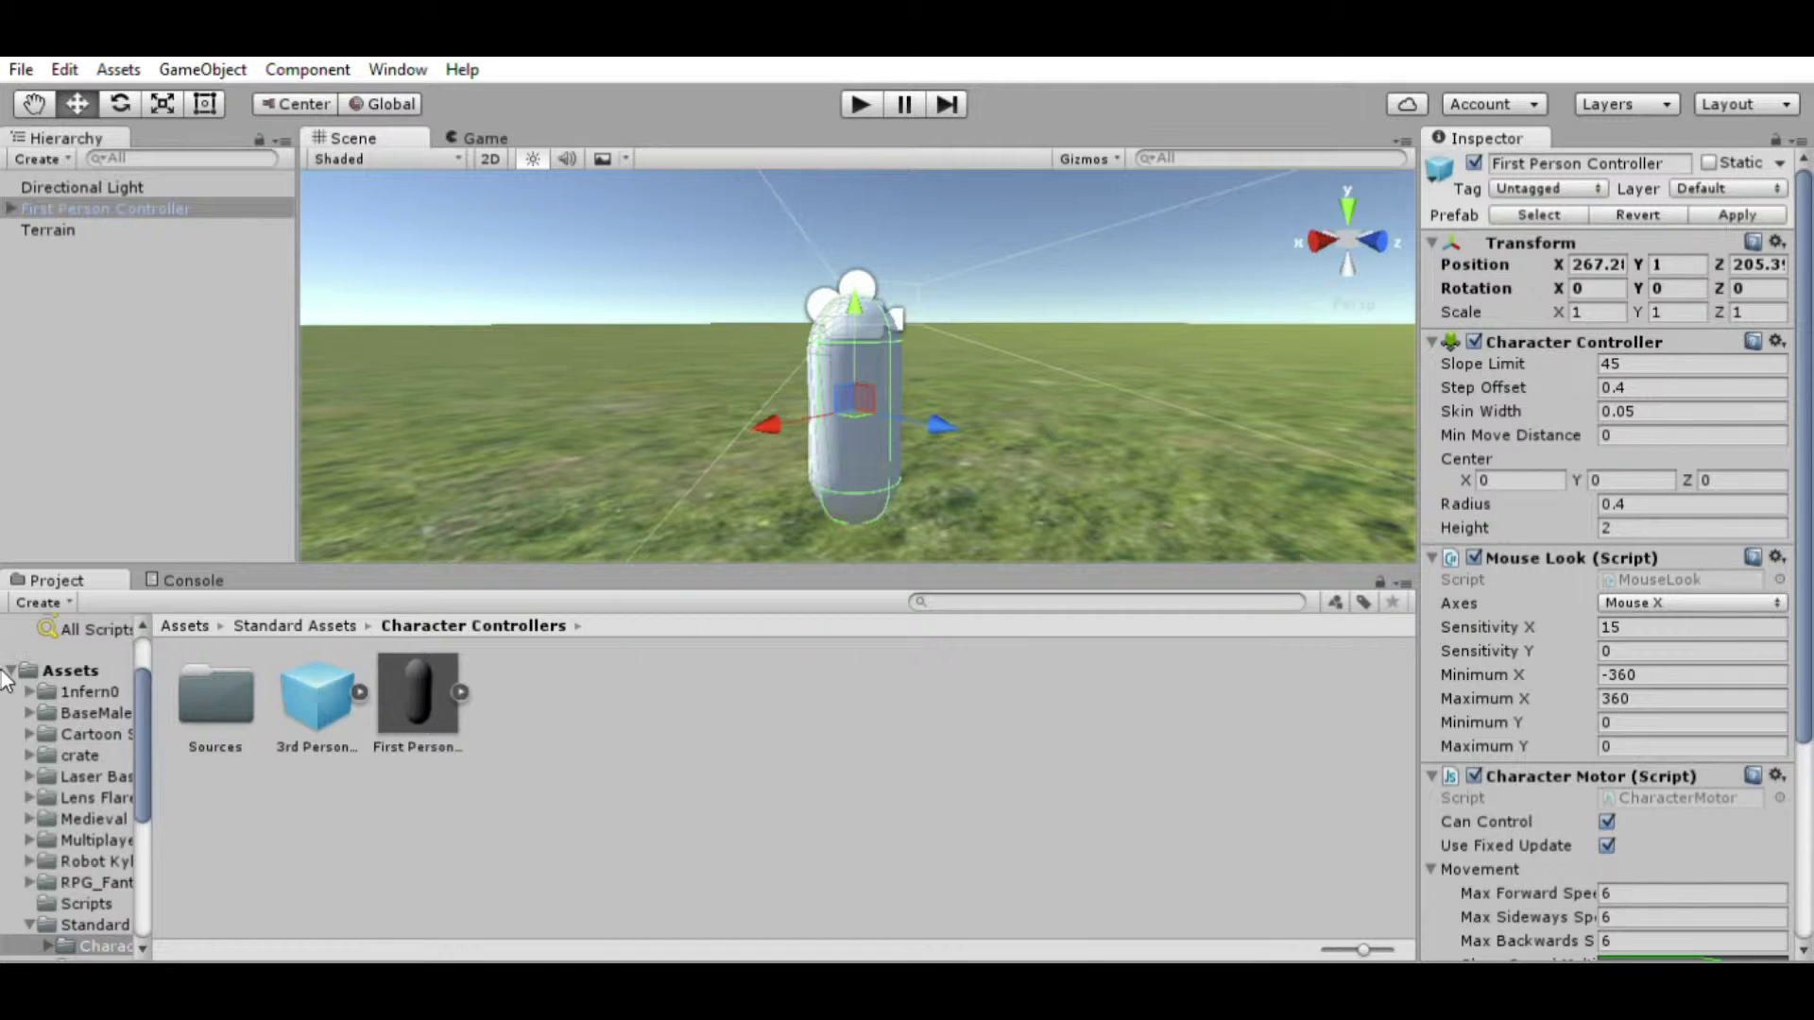
Step: Drag the Robot Kyle model from Robot Kyle > Model into the scene and frame it
left_click(117, 860)
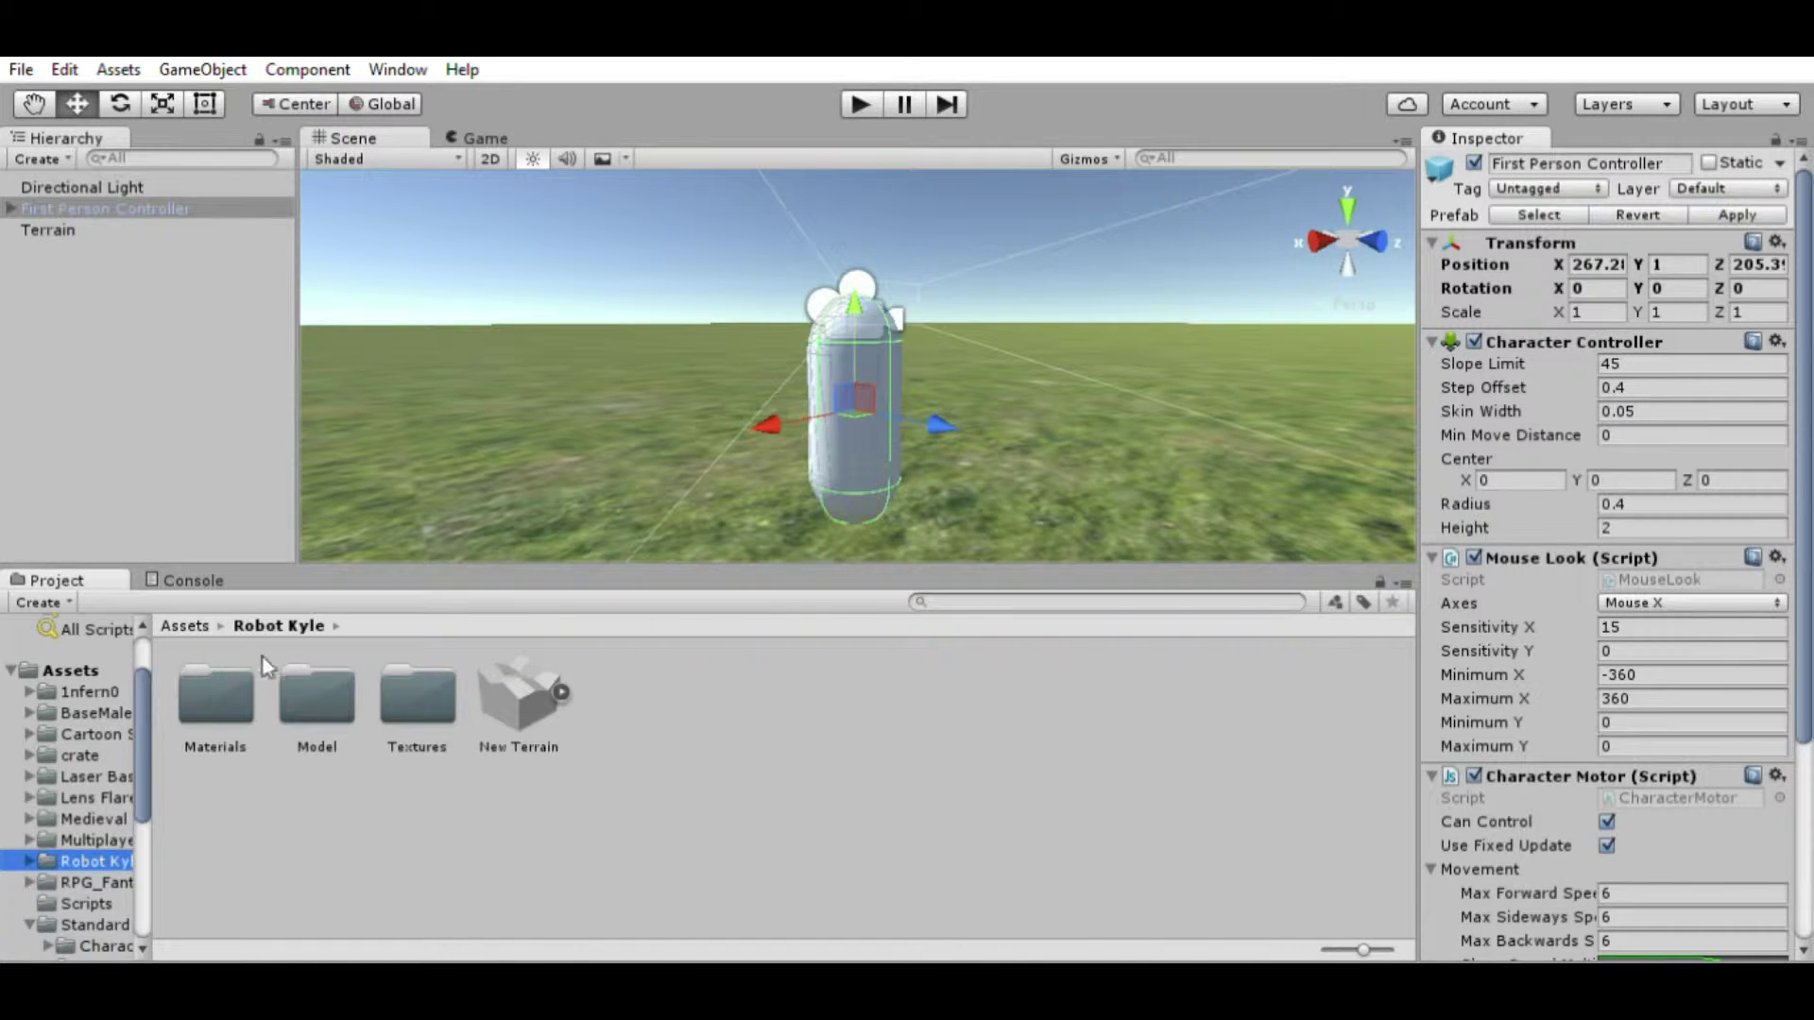
double_click(308, 666)
left_click_drag(210, 661, 756, 559)
left_click_drag(151, 756, 221, 756)
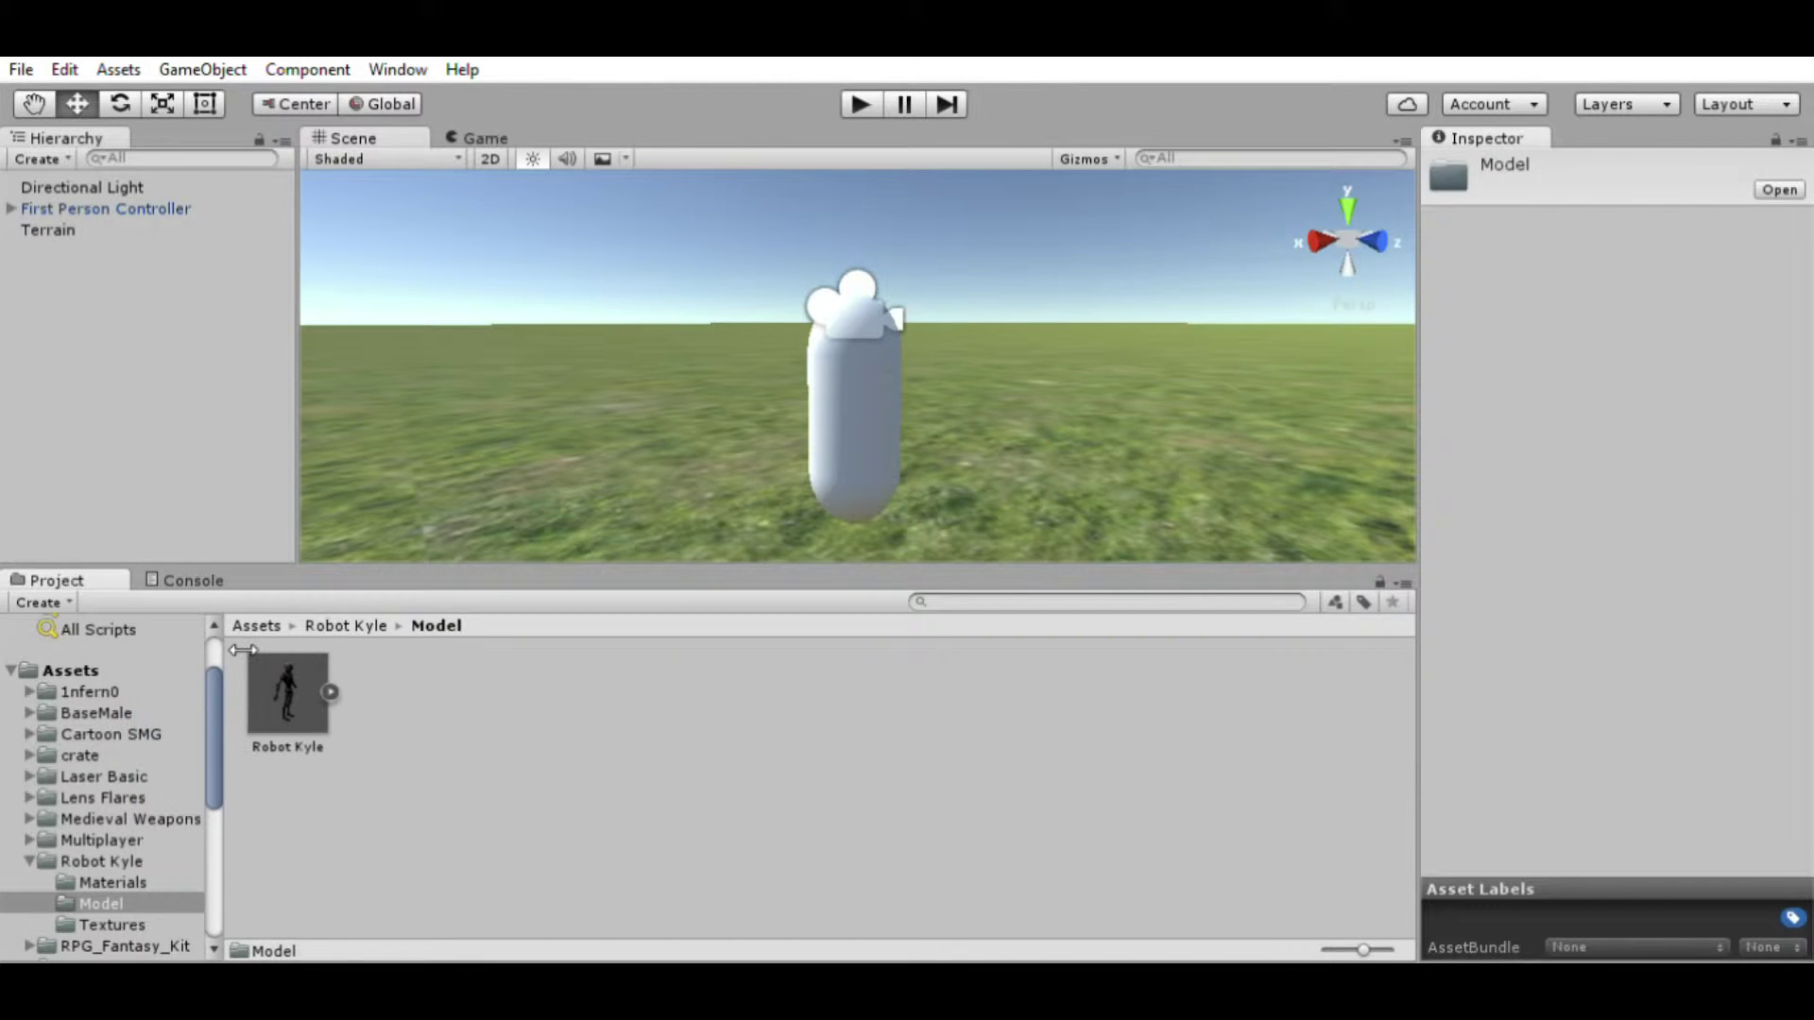
left_click_drag(288, 694, 845, 512)
key("f")
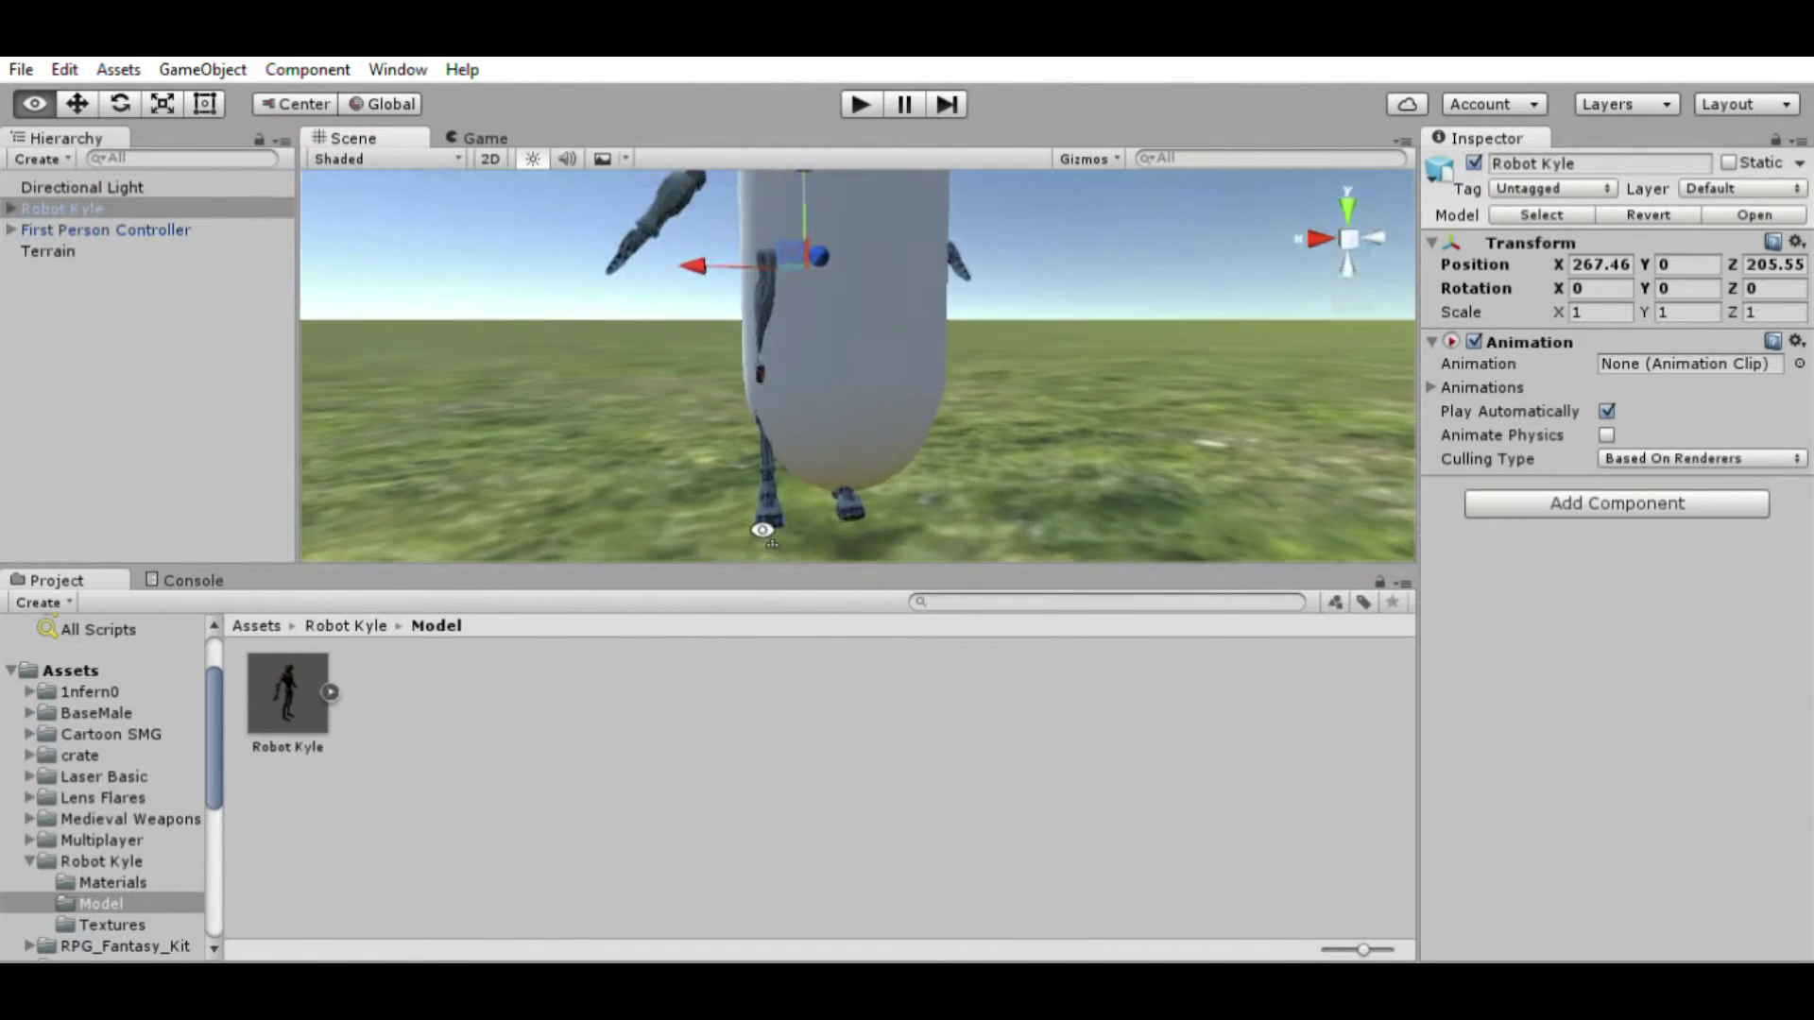
Step: Slide Robot Kyle along X into the capsule and check the controller's X position
left_click_drag(687, 548, 643, 413, "alt")
scroll(642, 412, "down", 5)
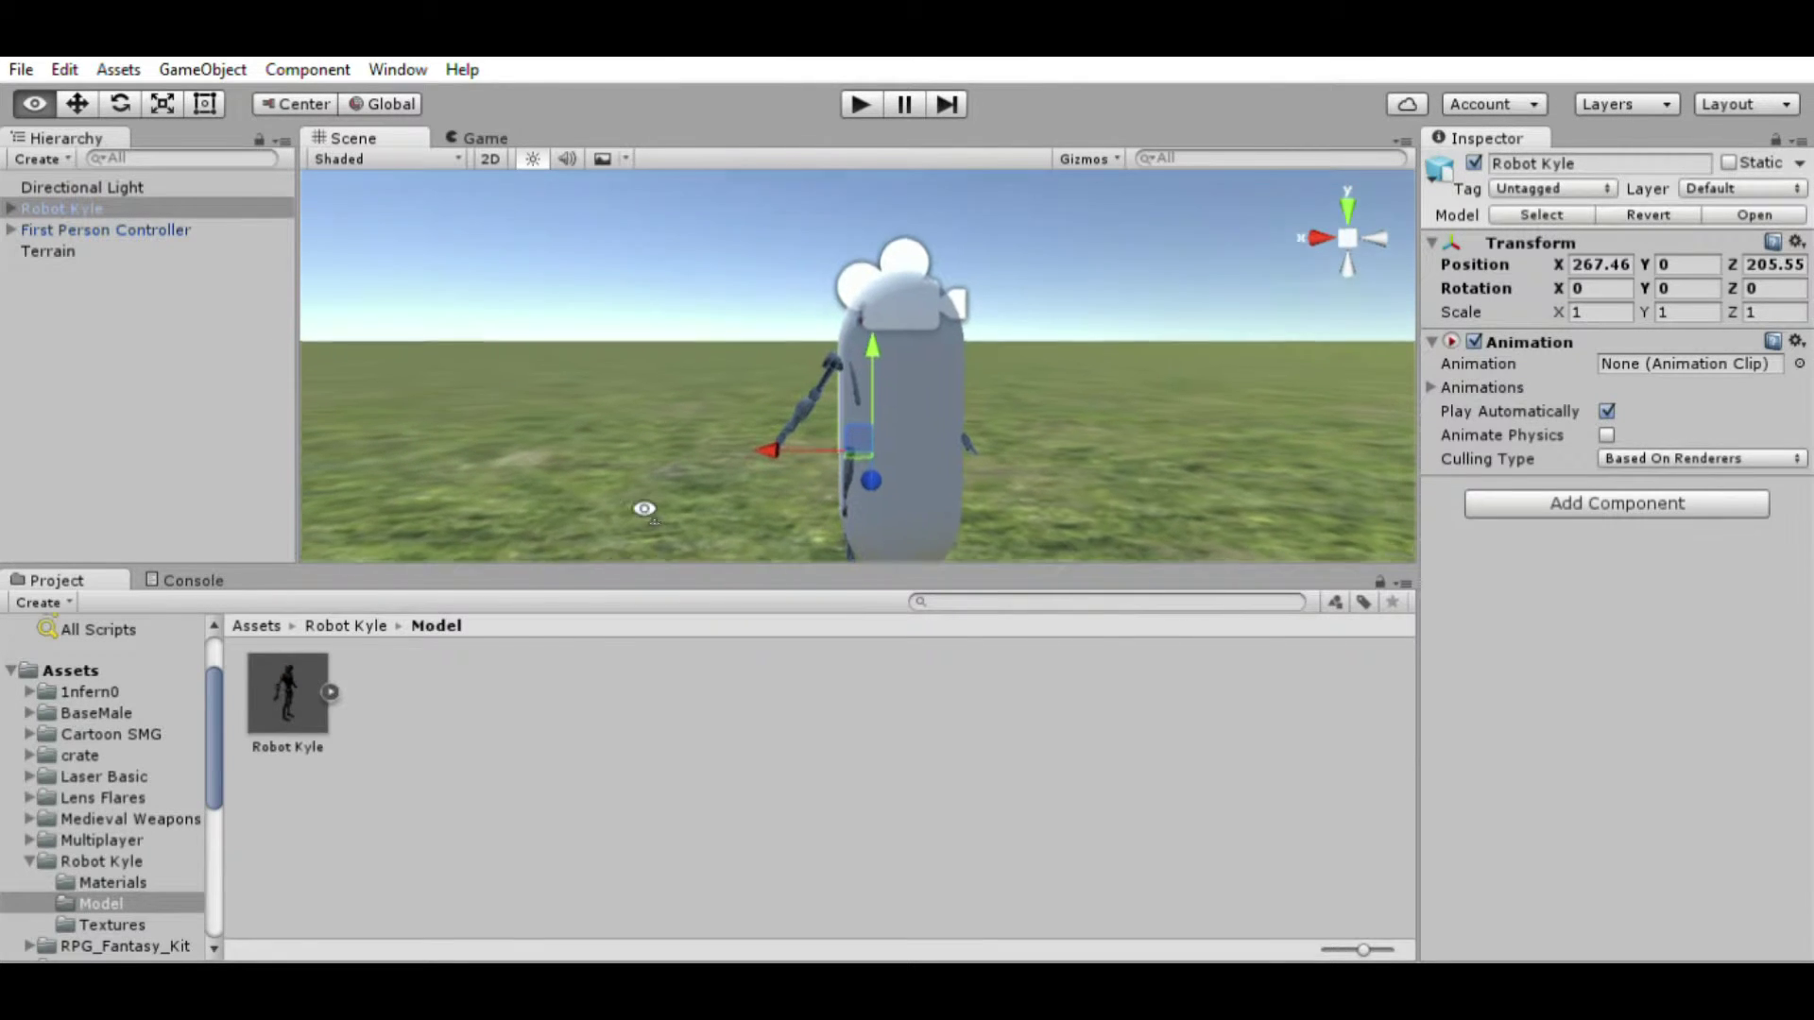
mouse_move(773, 444)
left_mouse_down()
mouse_move(723, 469)
mouse_move(791, 451)
left_mouse_up()
key("f")
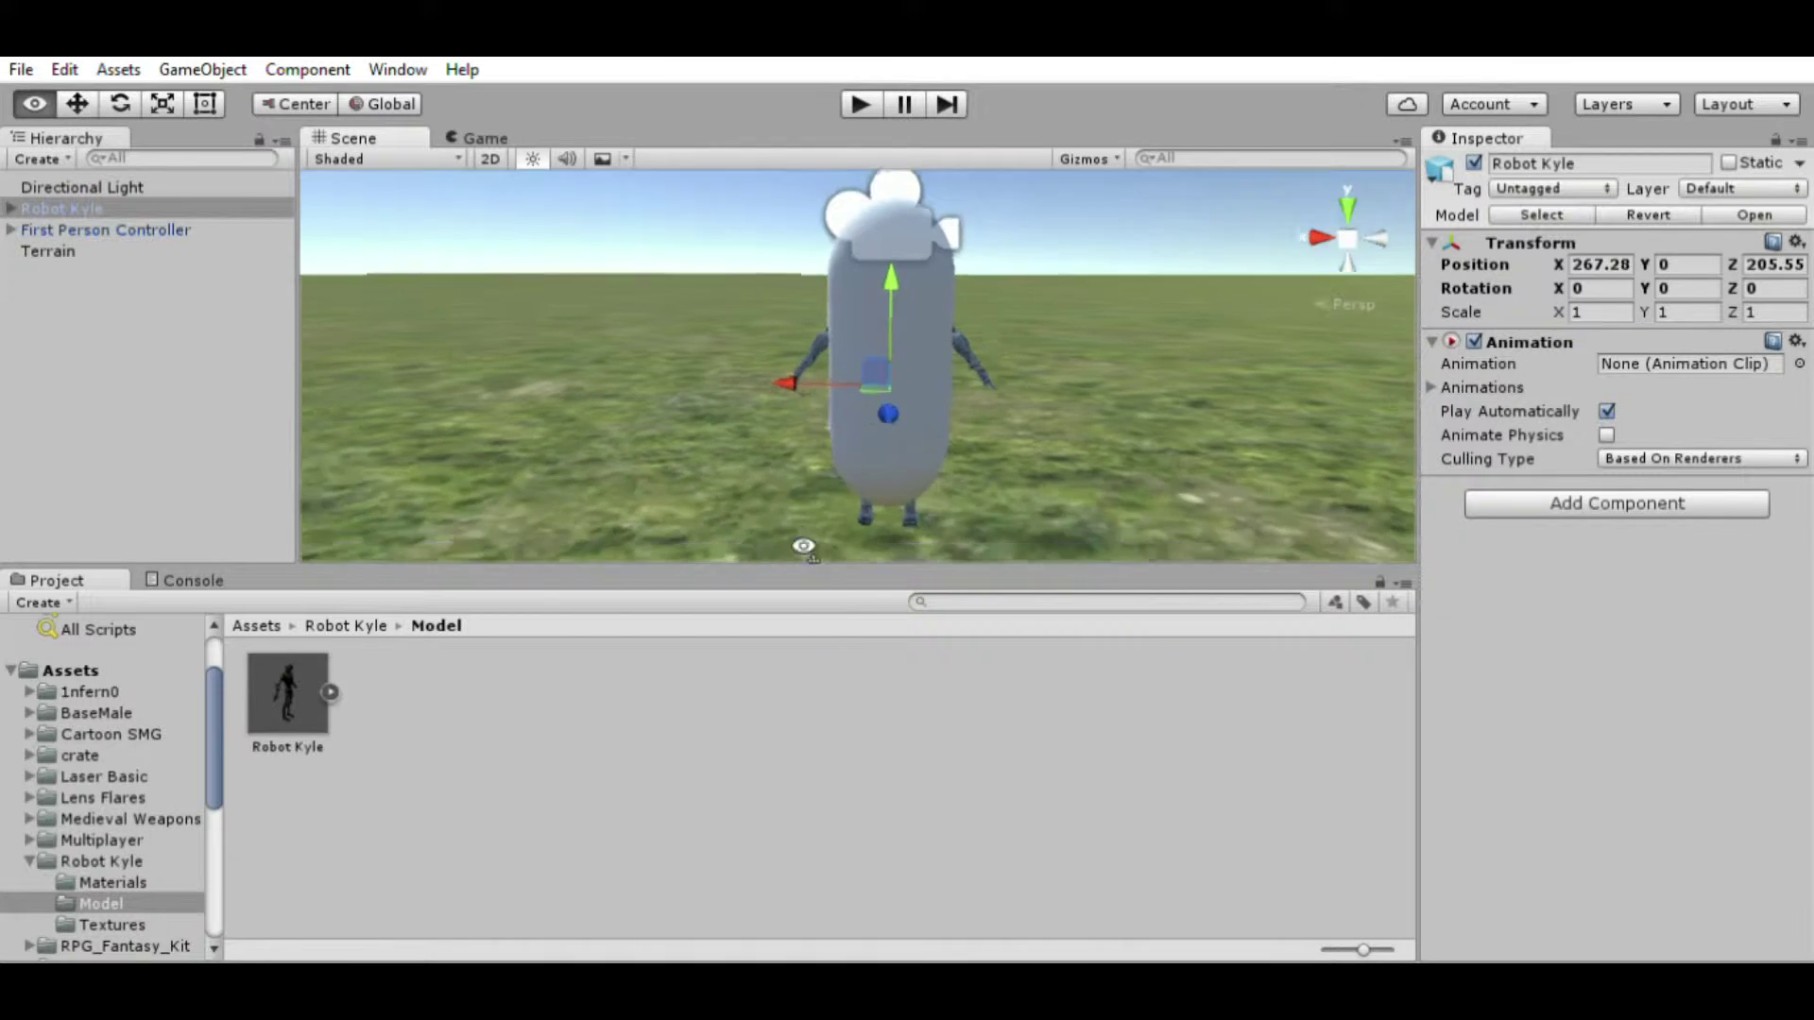
left_click(926, 327)
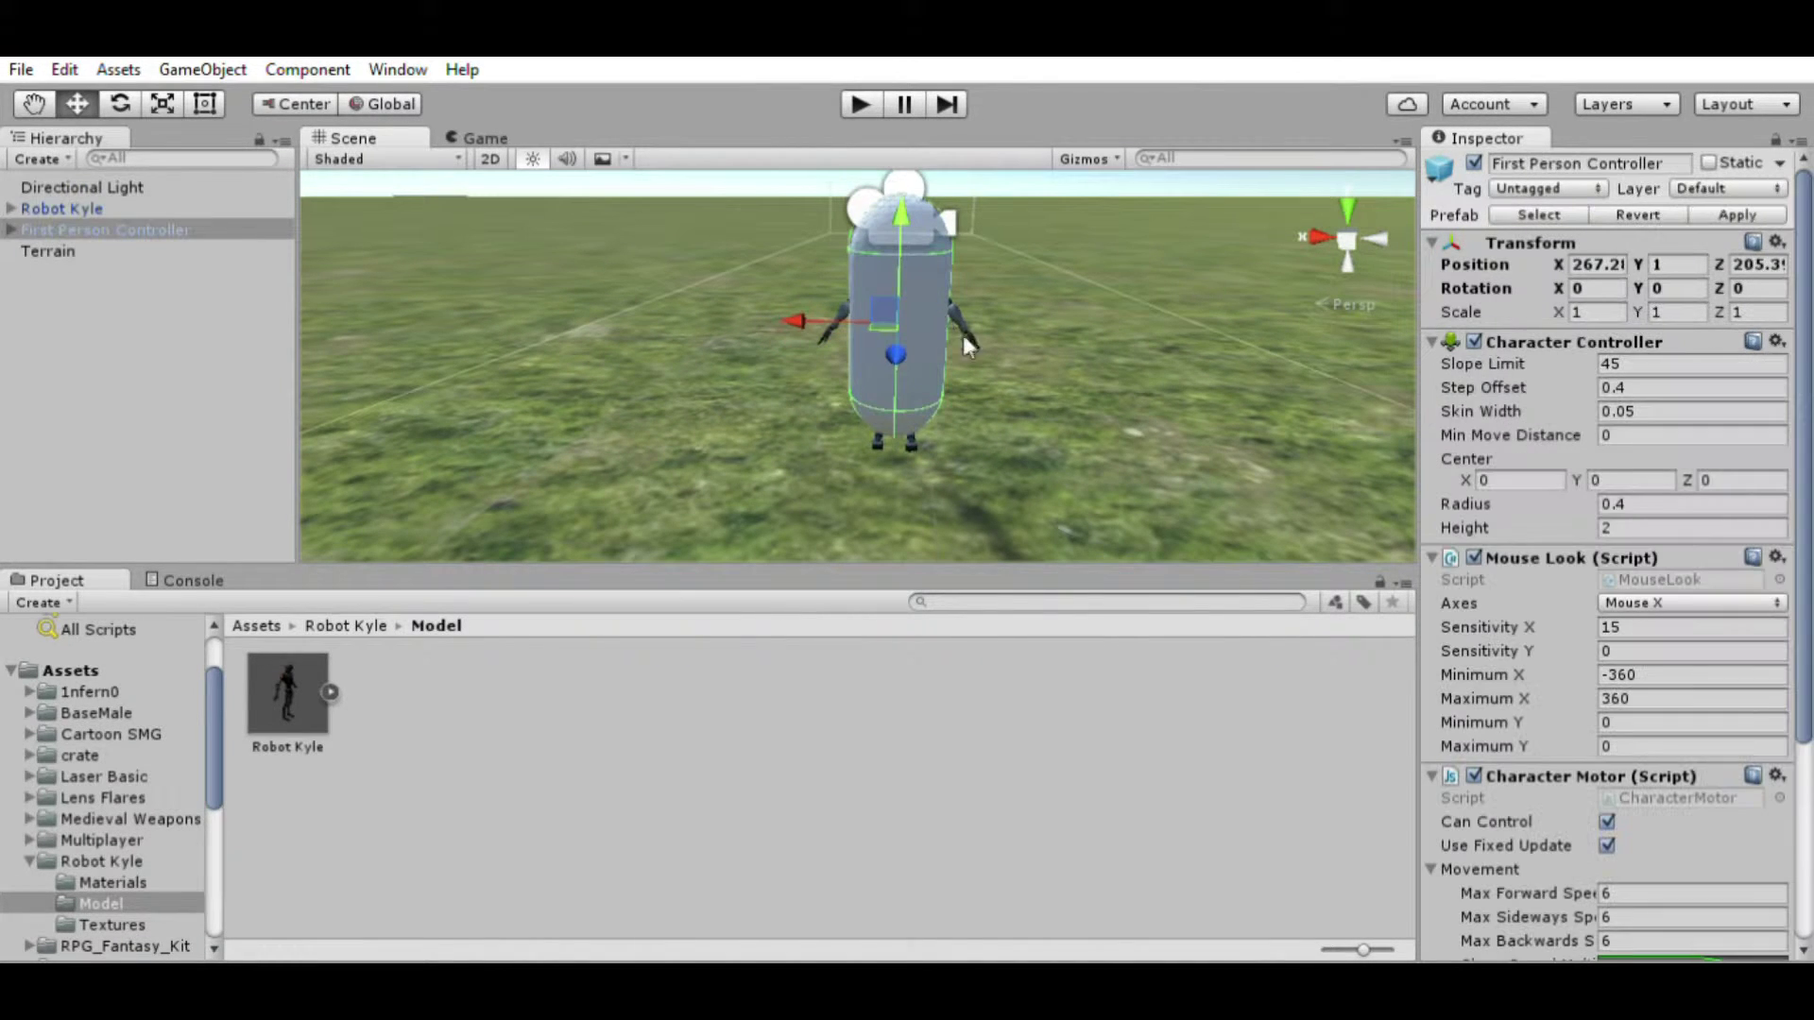
left_click(1593, 264)
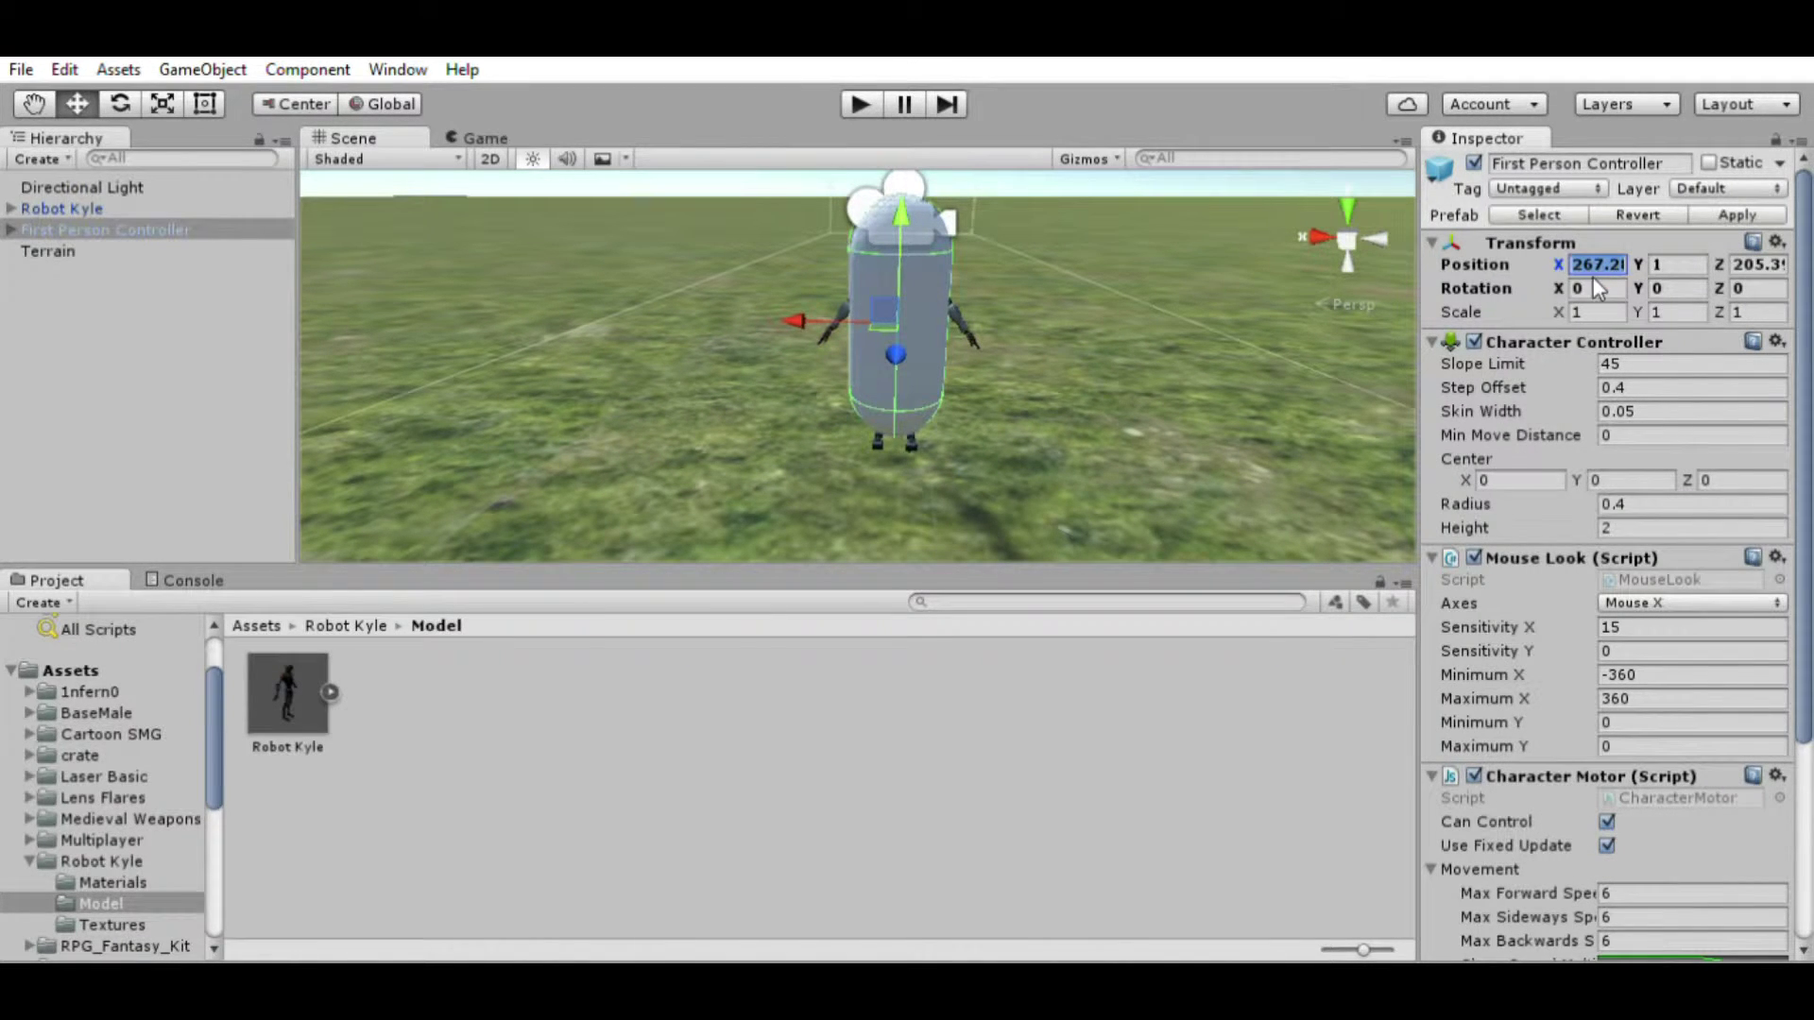
Step: Copy the controller's Position Z 205.39 into Robot Kyle's Transform
left_click(95, 209)
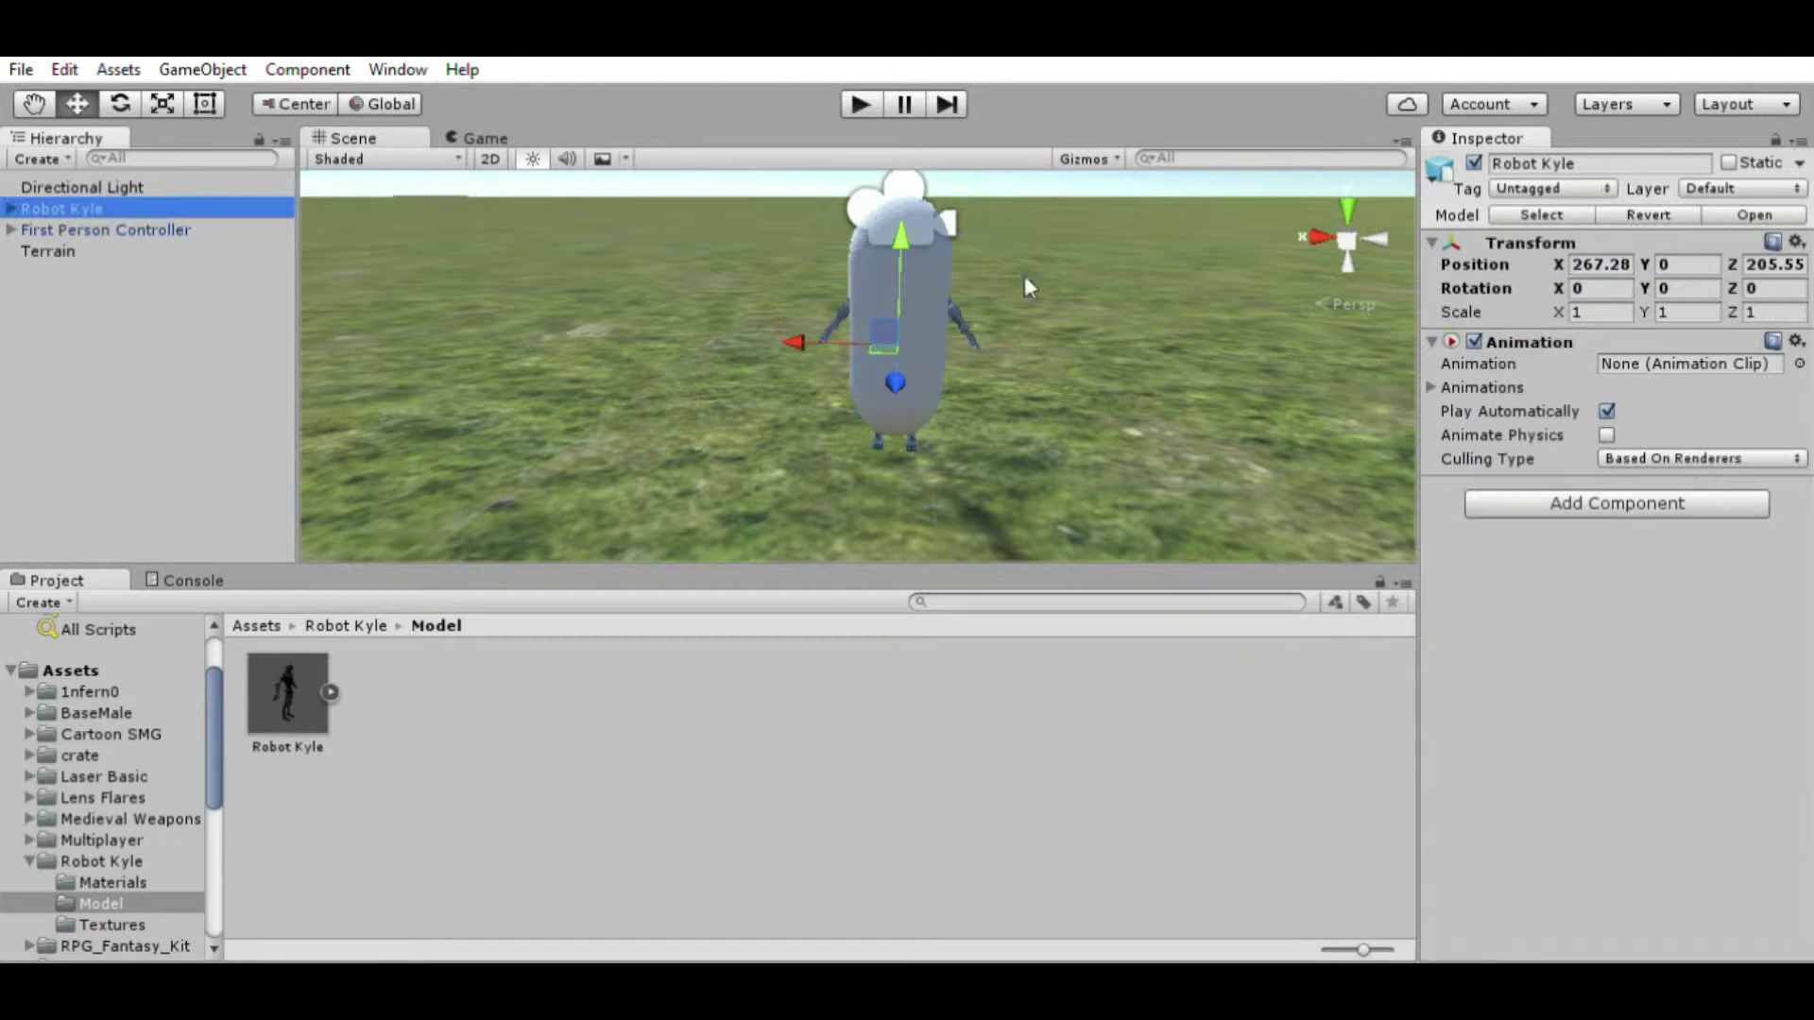
left_click(1606, 264)
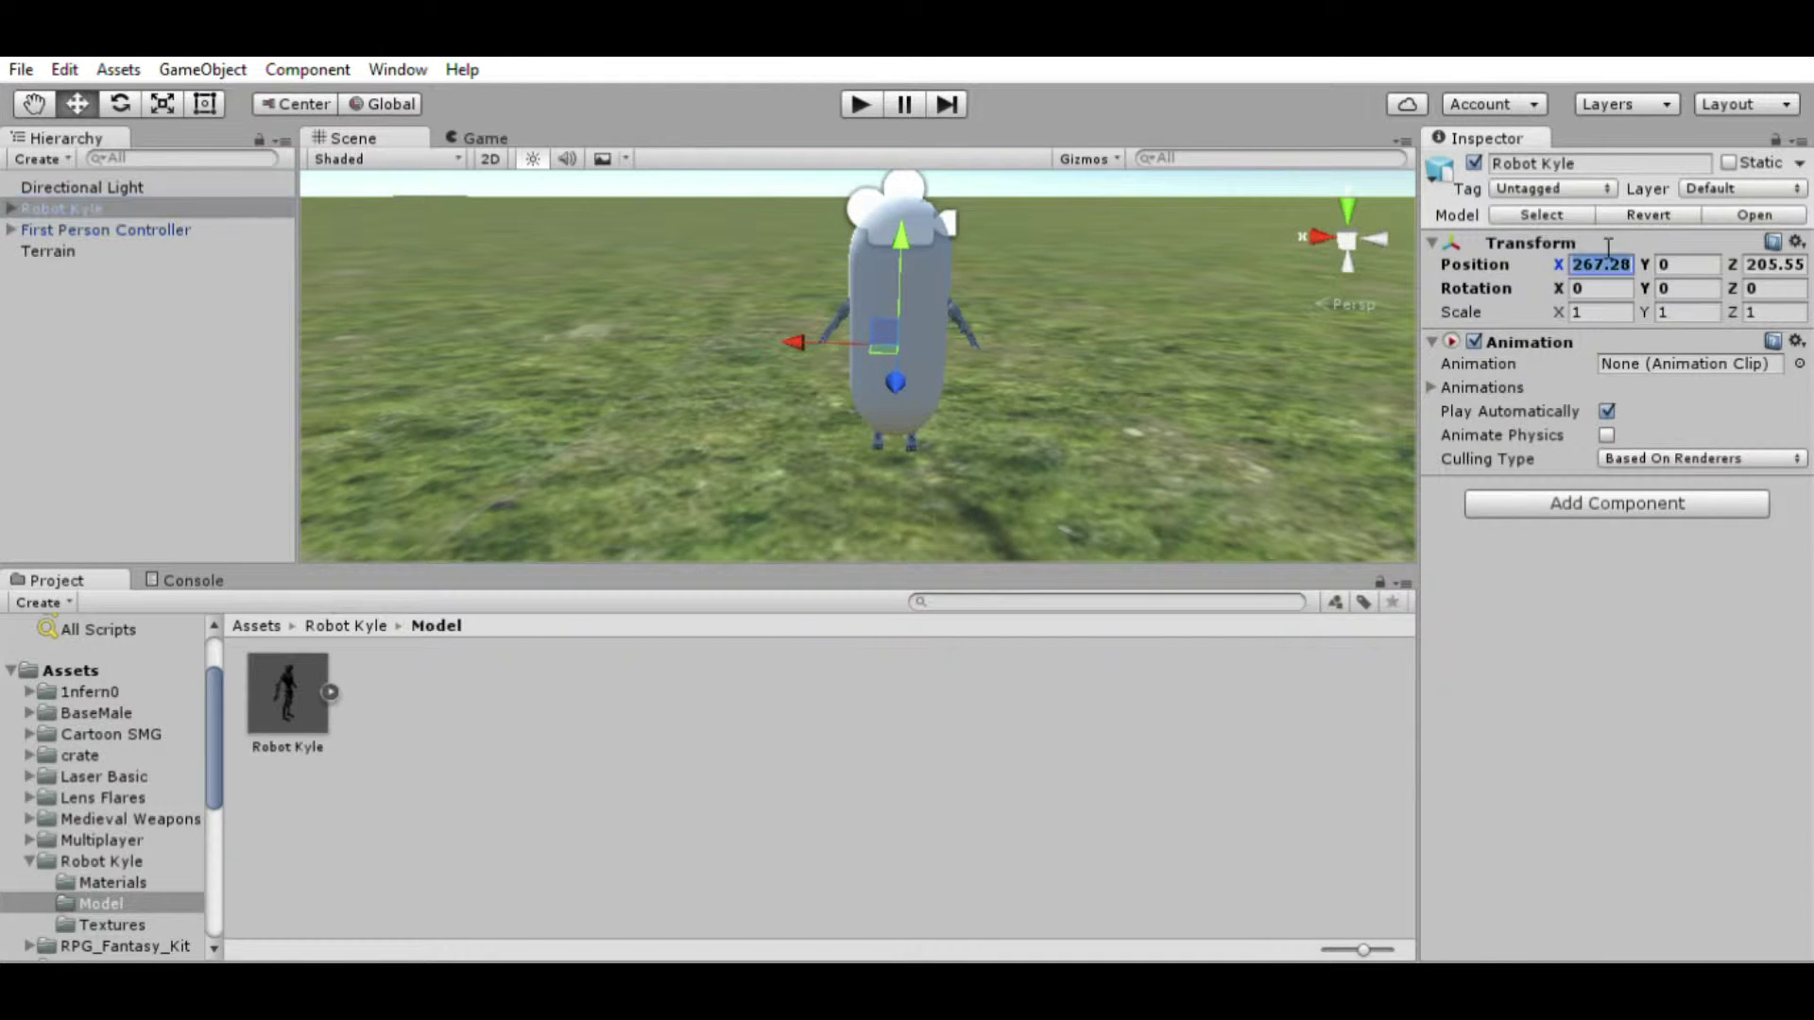
left_click(59, 229)
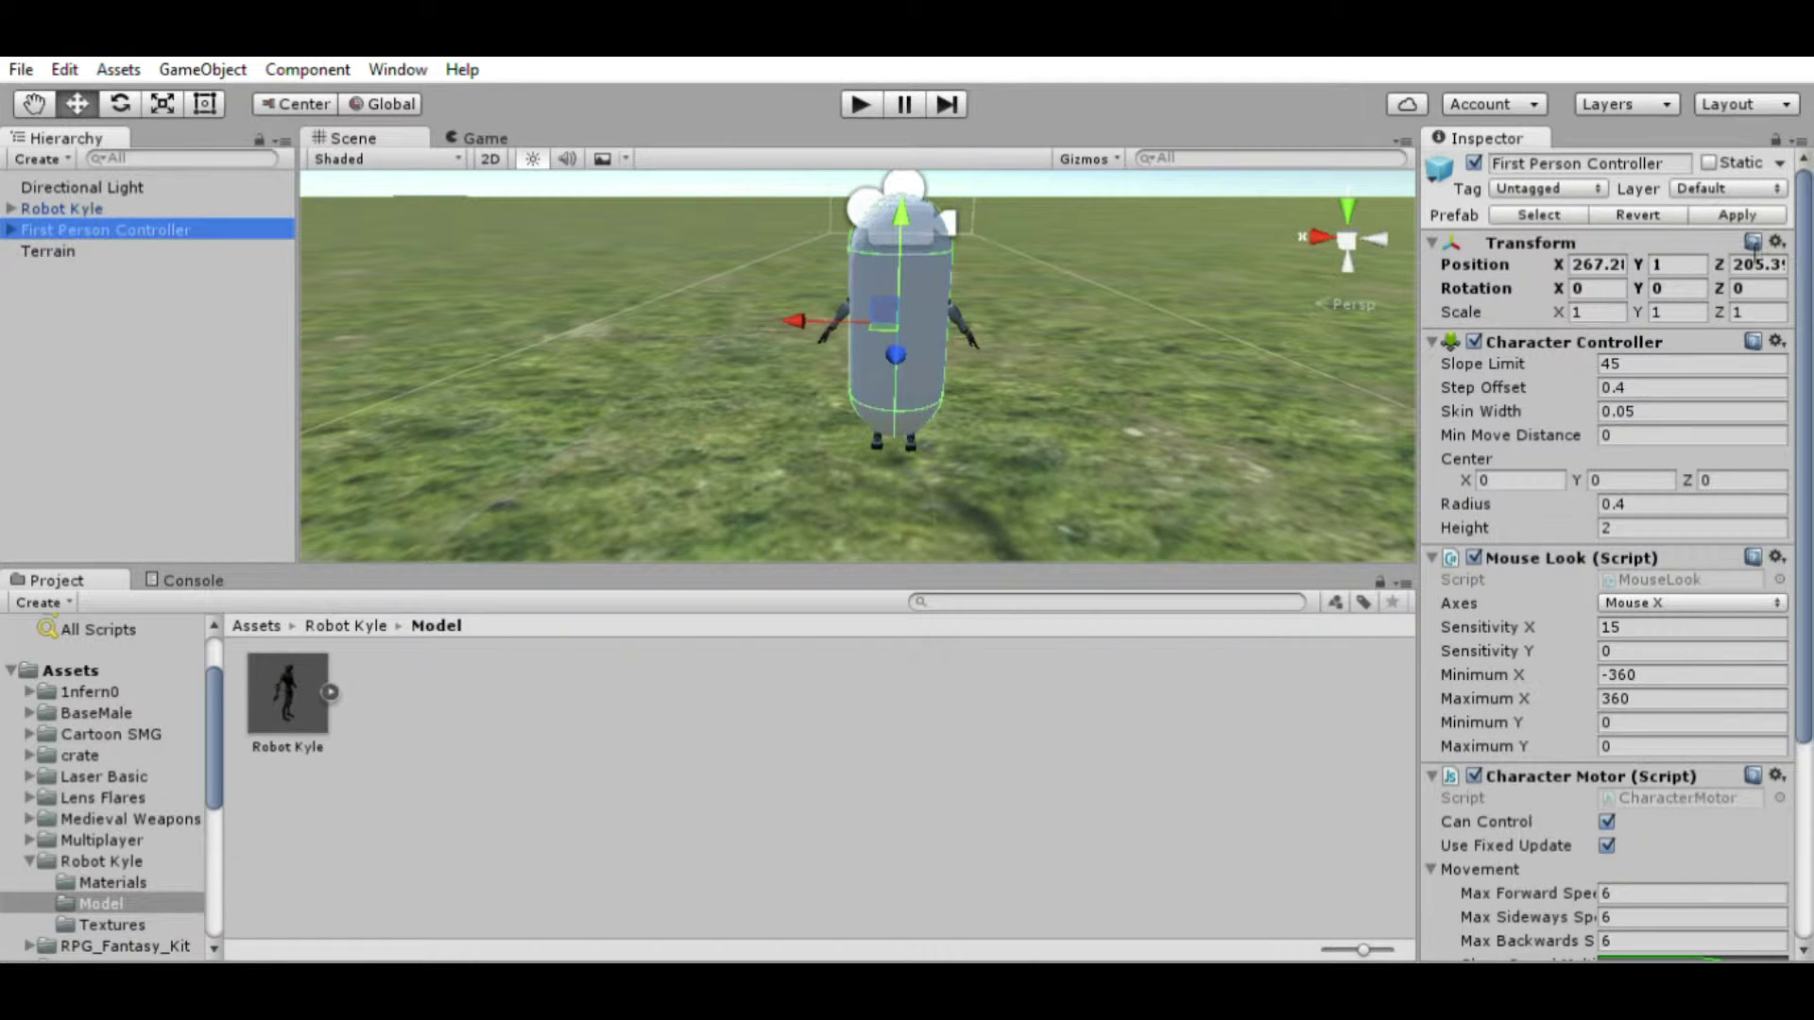
left_click(1759, 266)
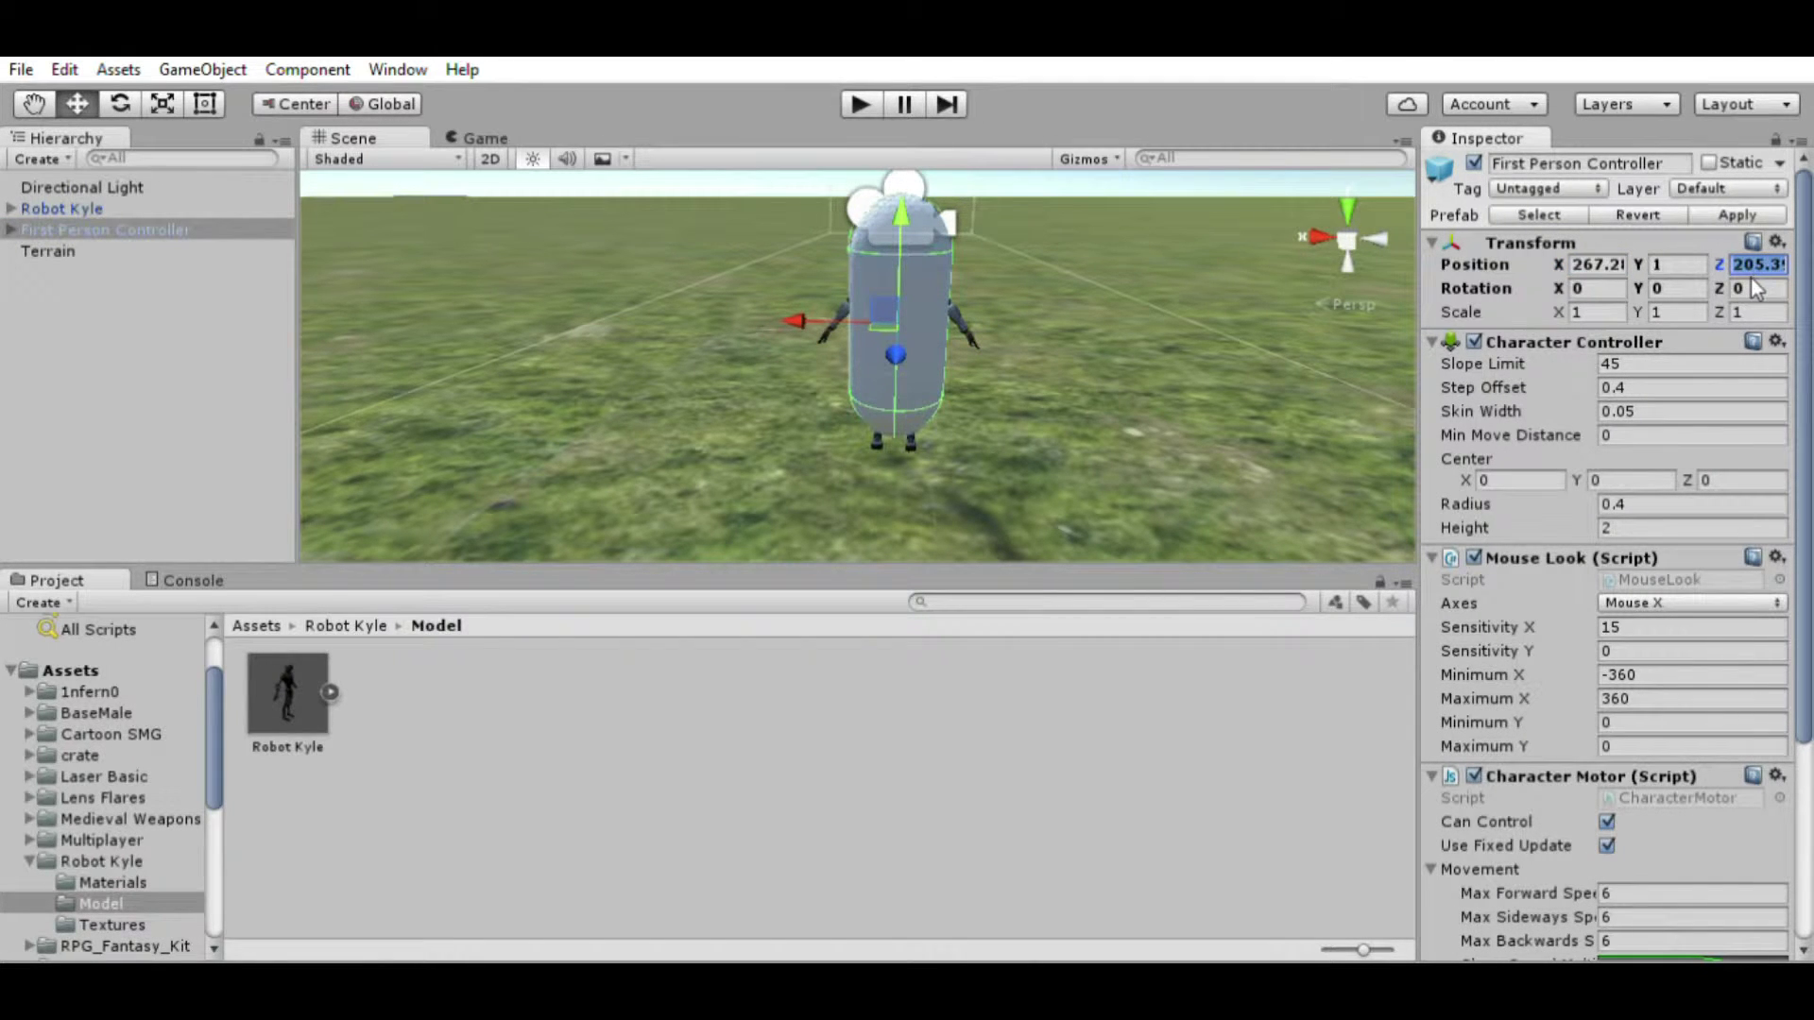
left_click(66, 208)
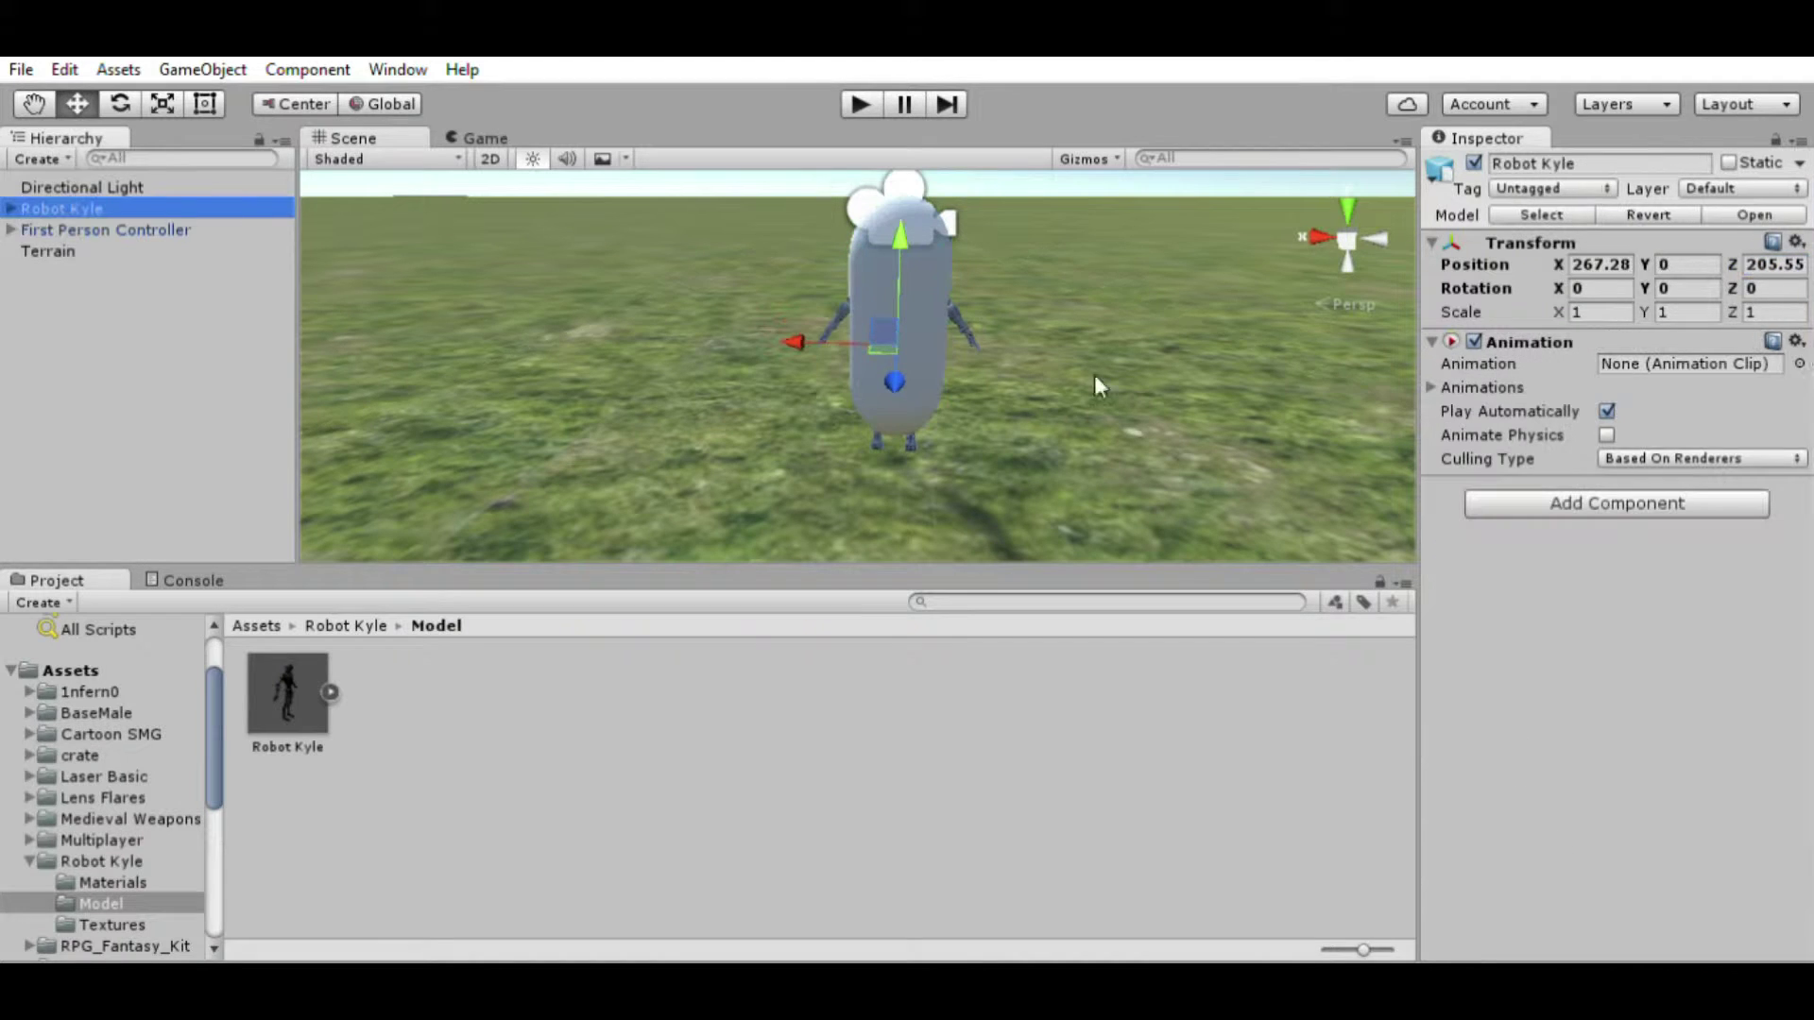
left_click(1774, 263)
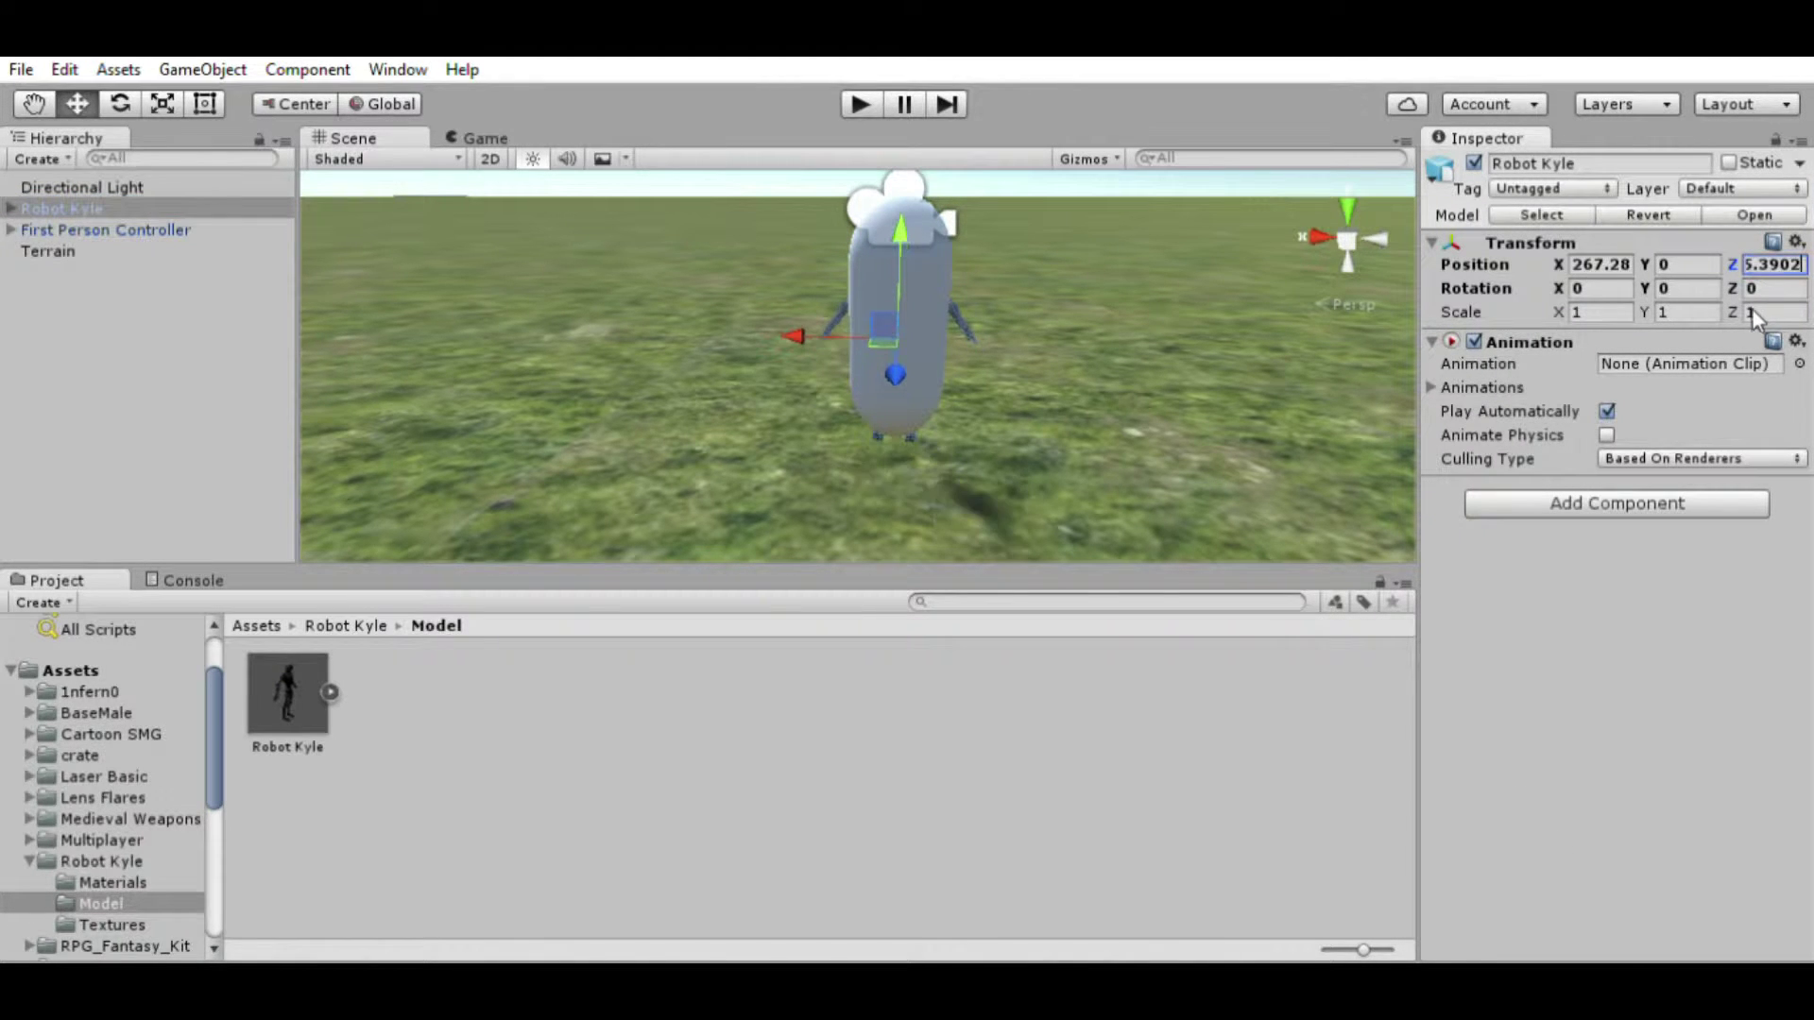
Step: Scale Robot Kyle up to 1.1565 and set its Position Y to 0
left_click_drag(914, 383, 1579, 344, "alt")
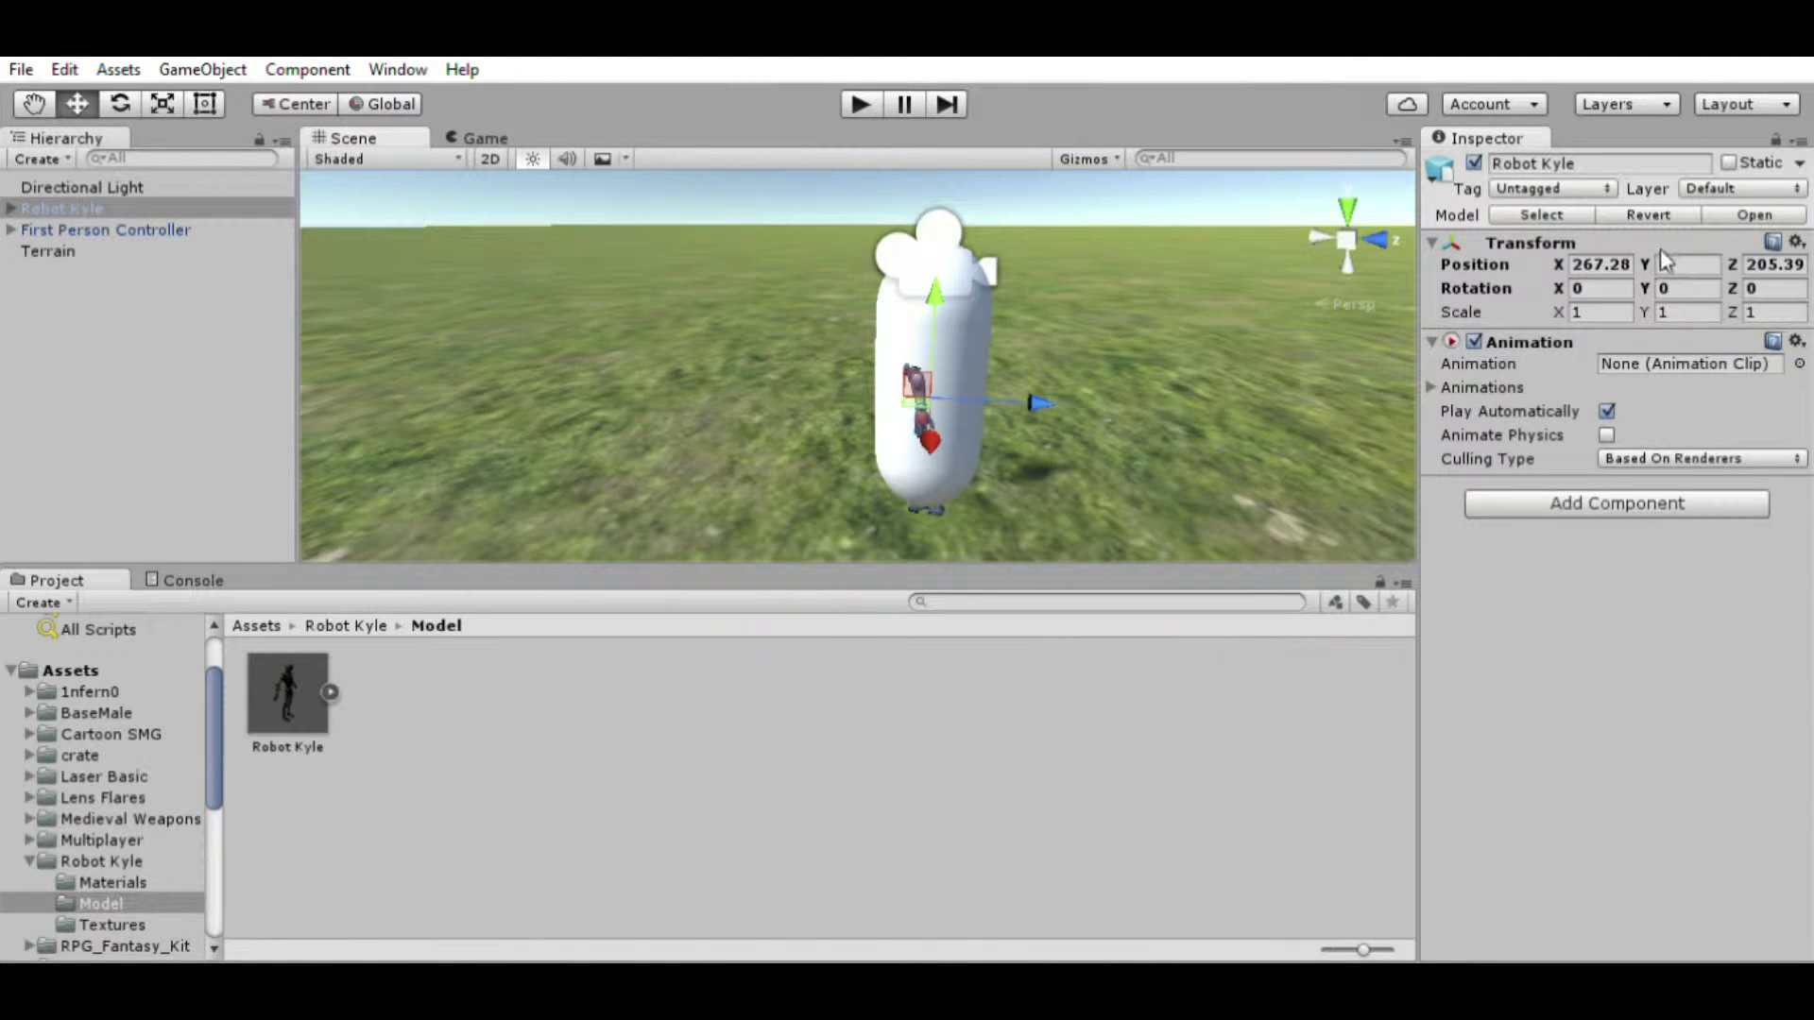
left_click_drag(1379, 378, 429, 291, "alt")
left_click(163, 104)
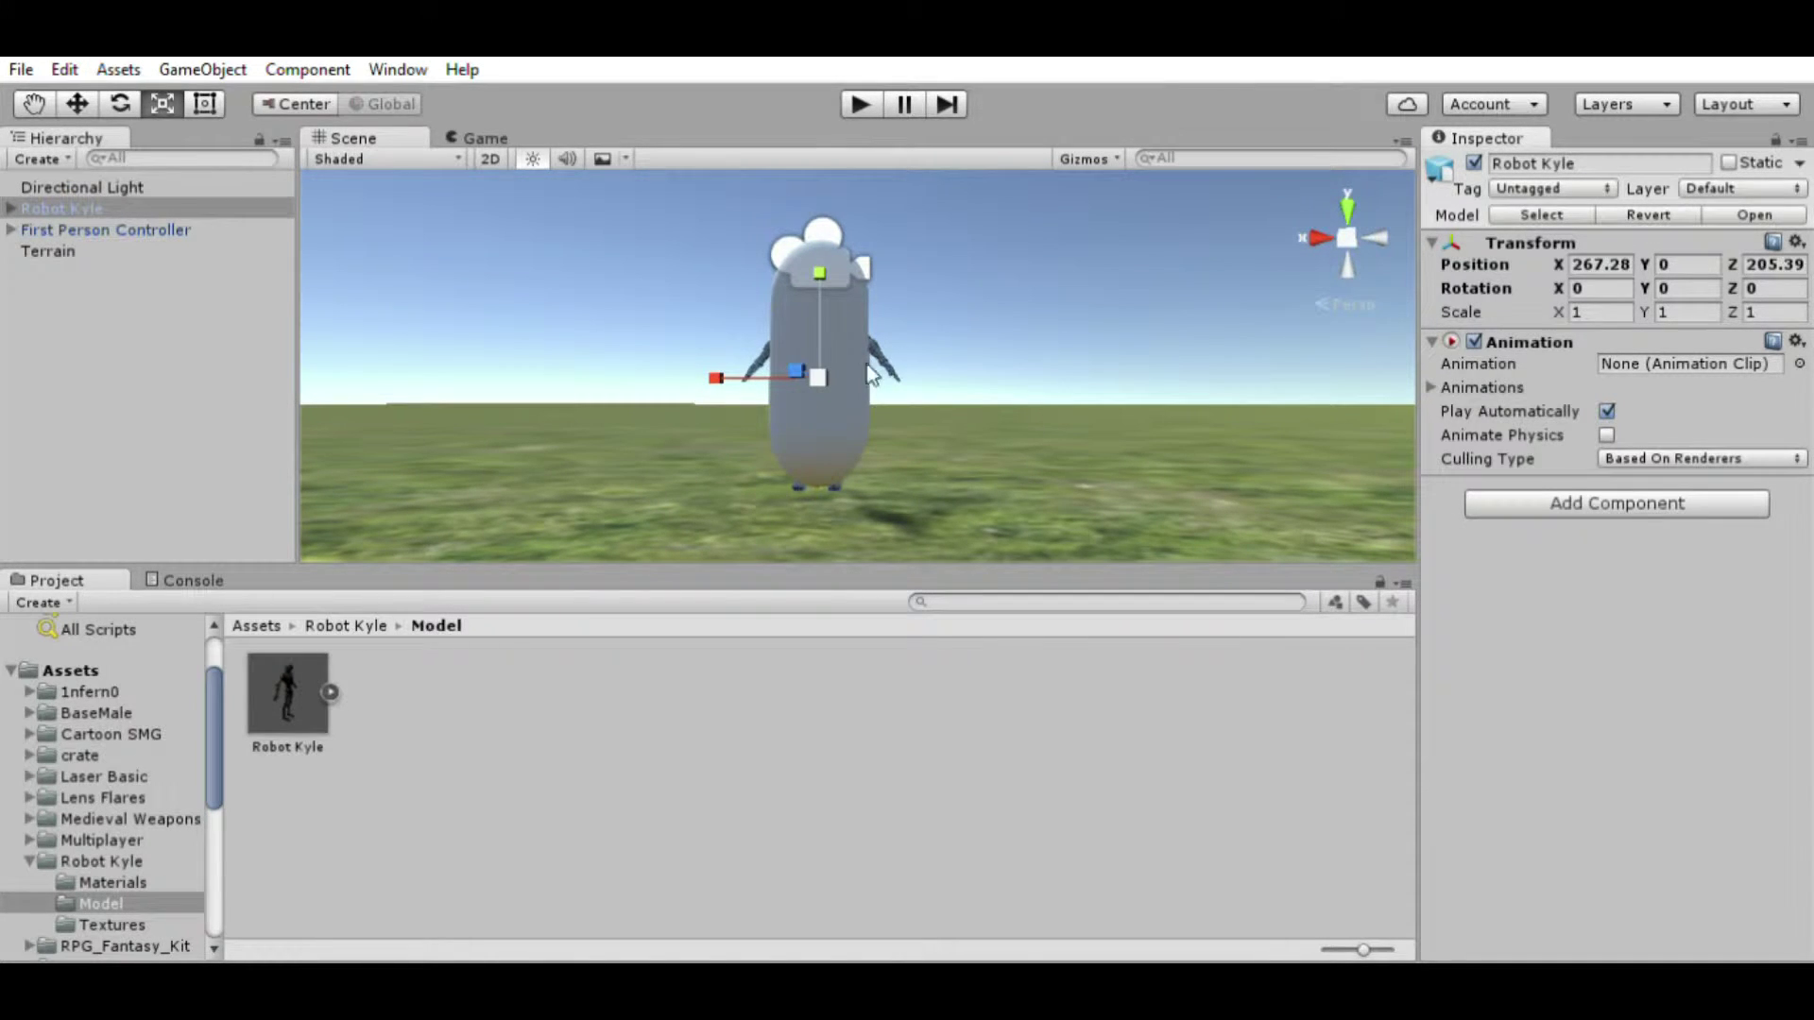
mouse_move(818, 377)
left_mouse_down()
mouse_move(855, 348)
mouse_move(839, 363)
left_mouse_up()
left_click(1707, 265)
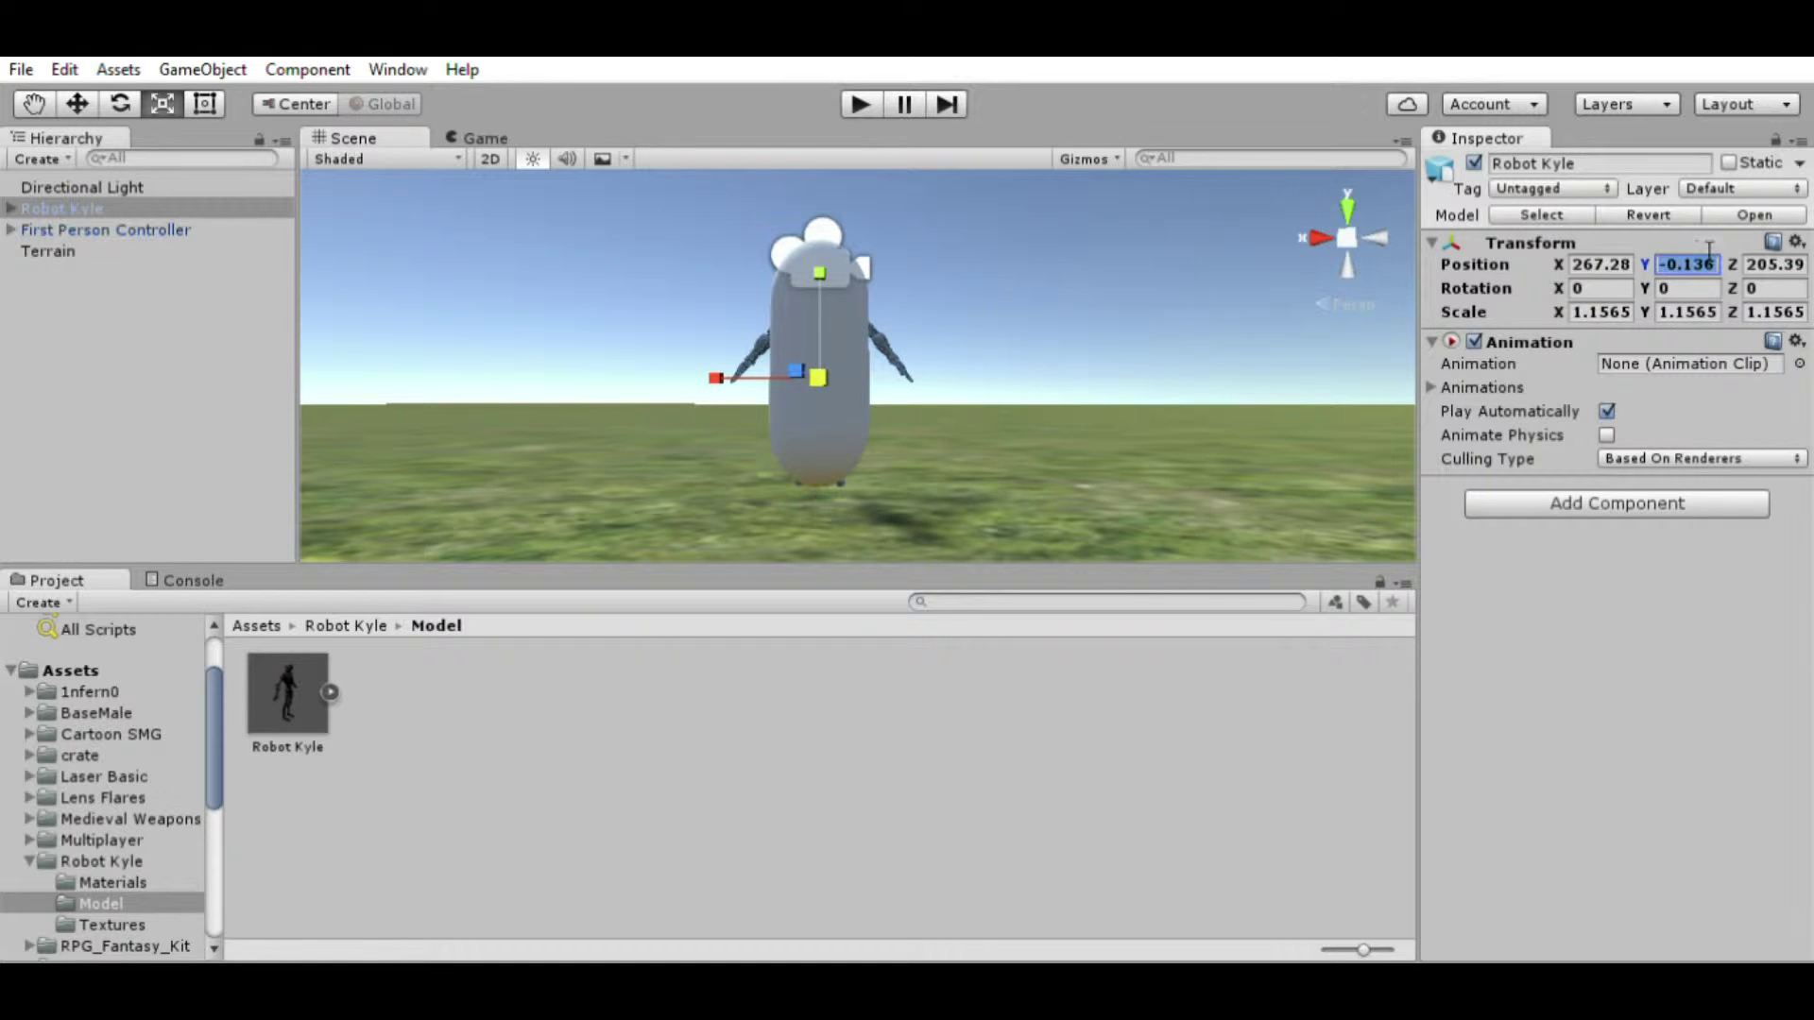
type("0")
left_click_drag(1139, 404, 445, 365, "alt")
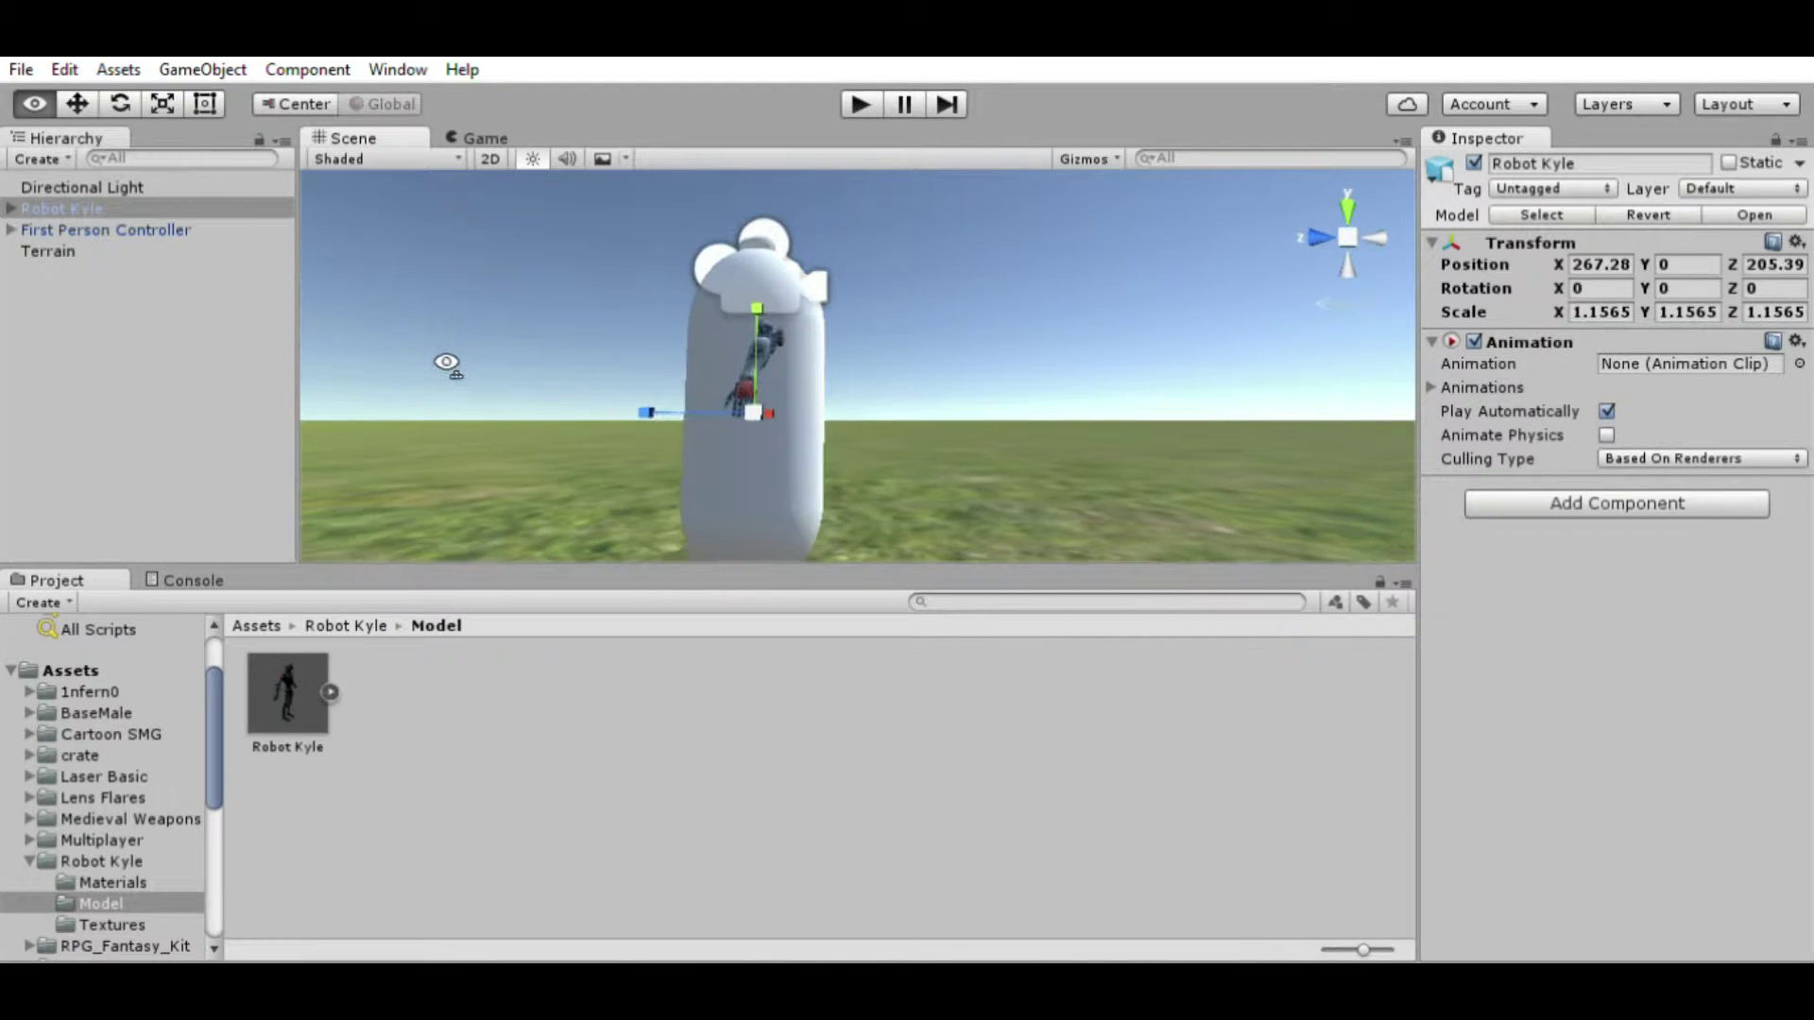
left_click(76, 230)
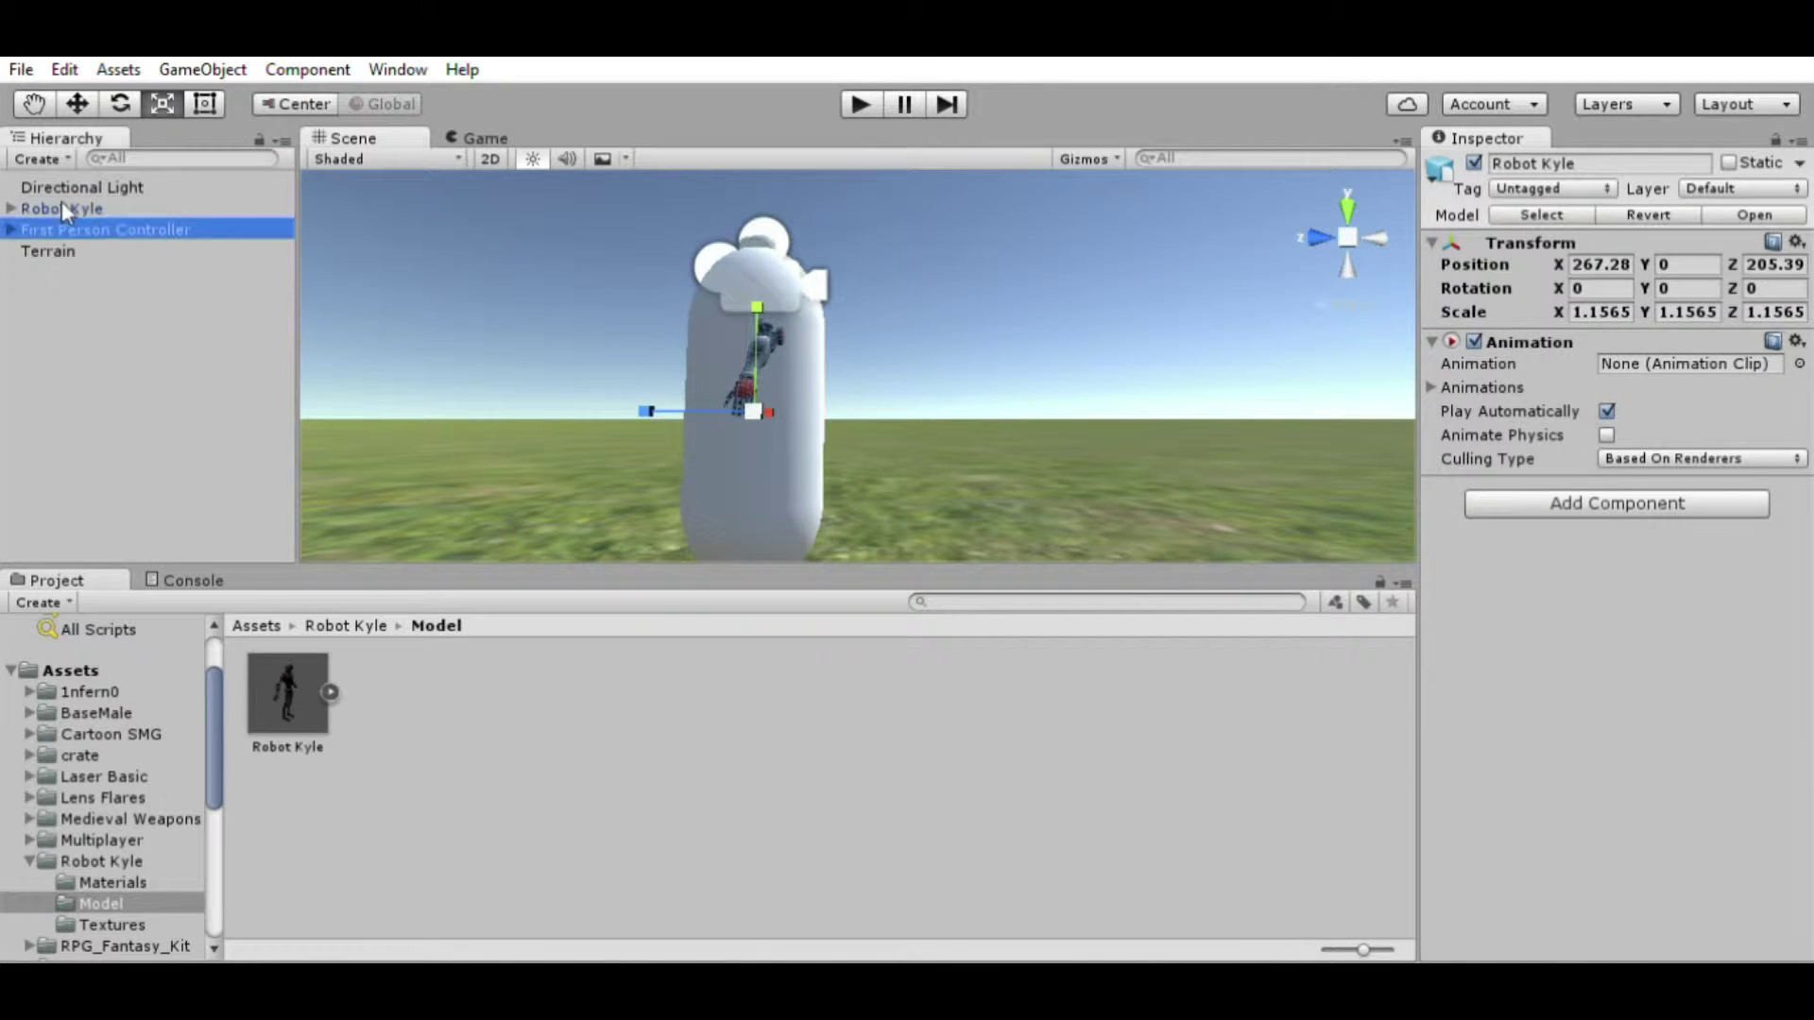
Step: Switch off the controller's Graphics capsule mesh and frame the robot
left_click(10, 229)
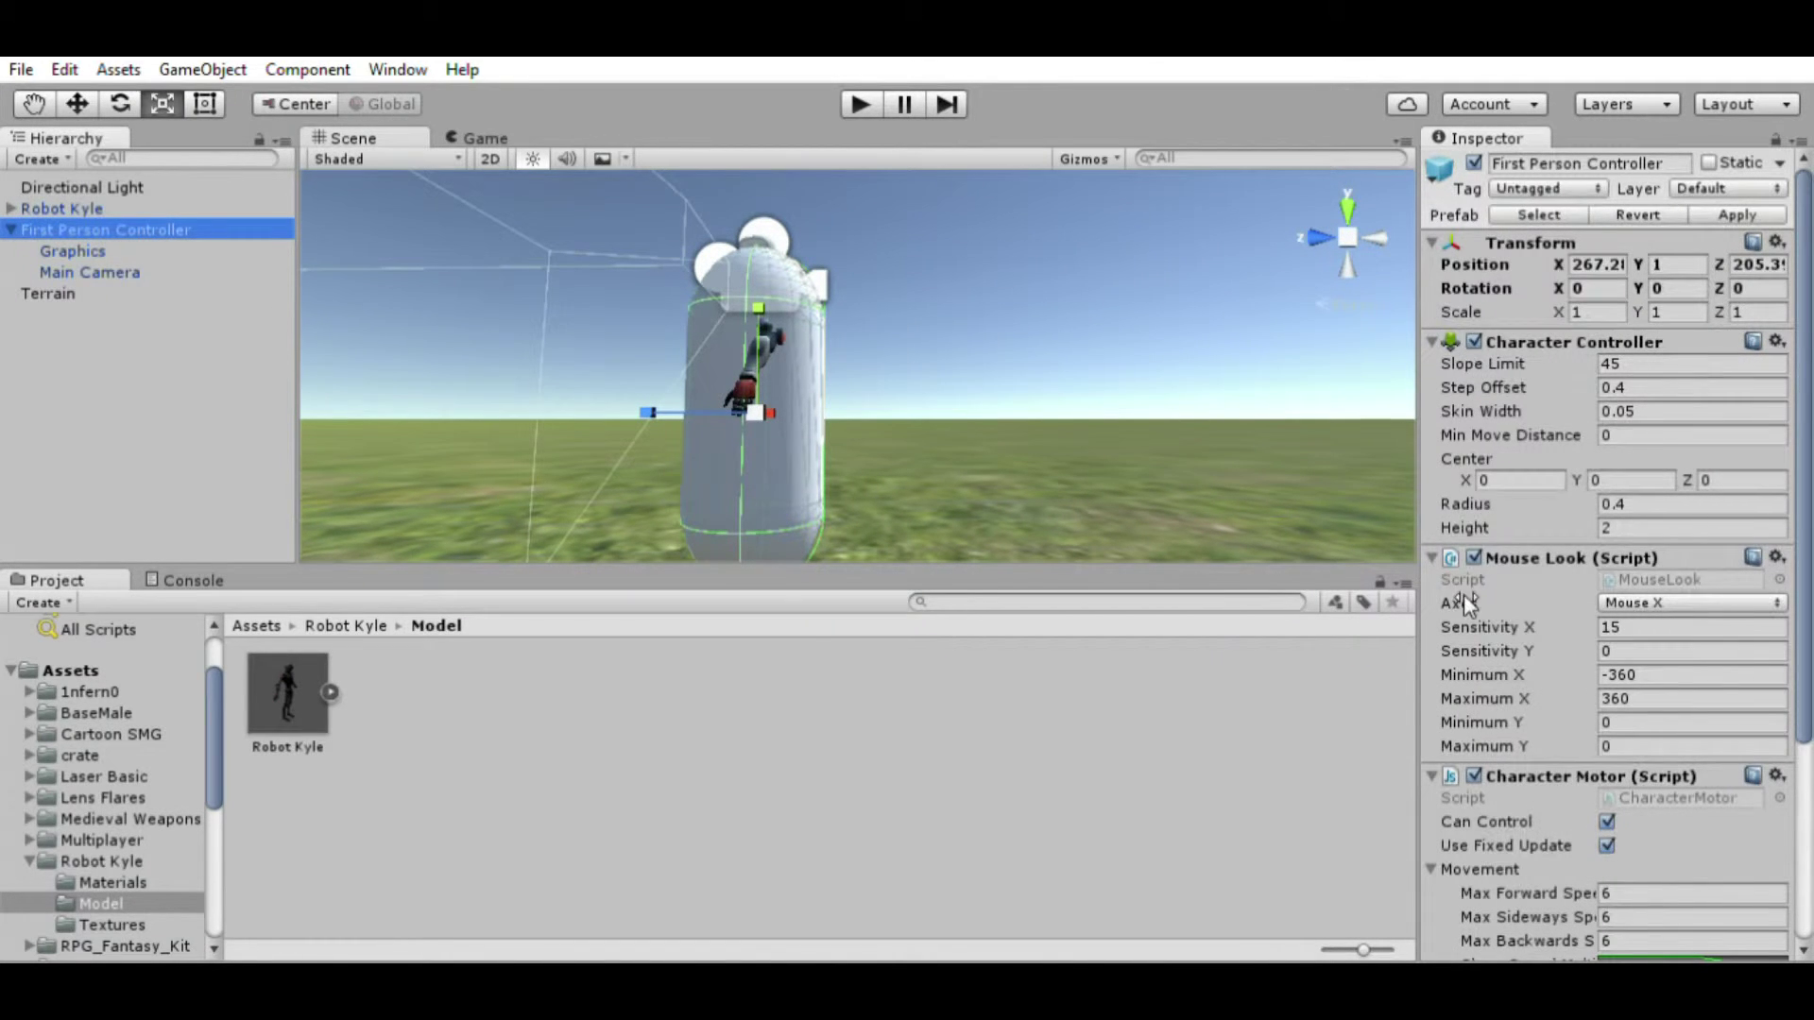
left_click(73, 250)
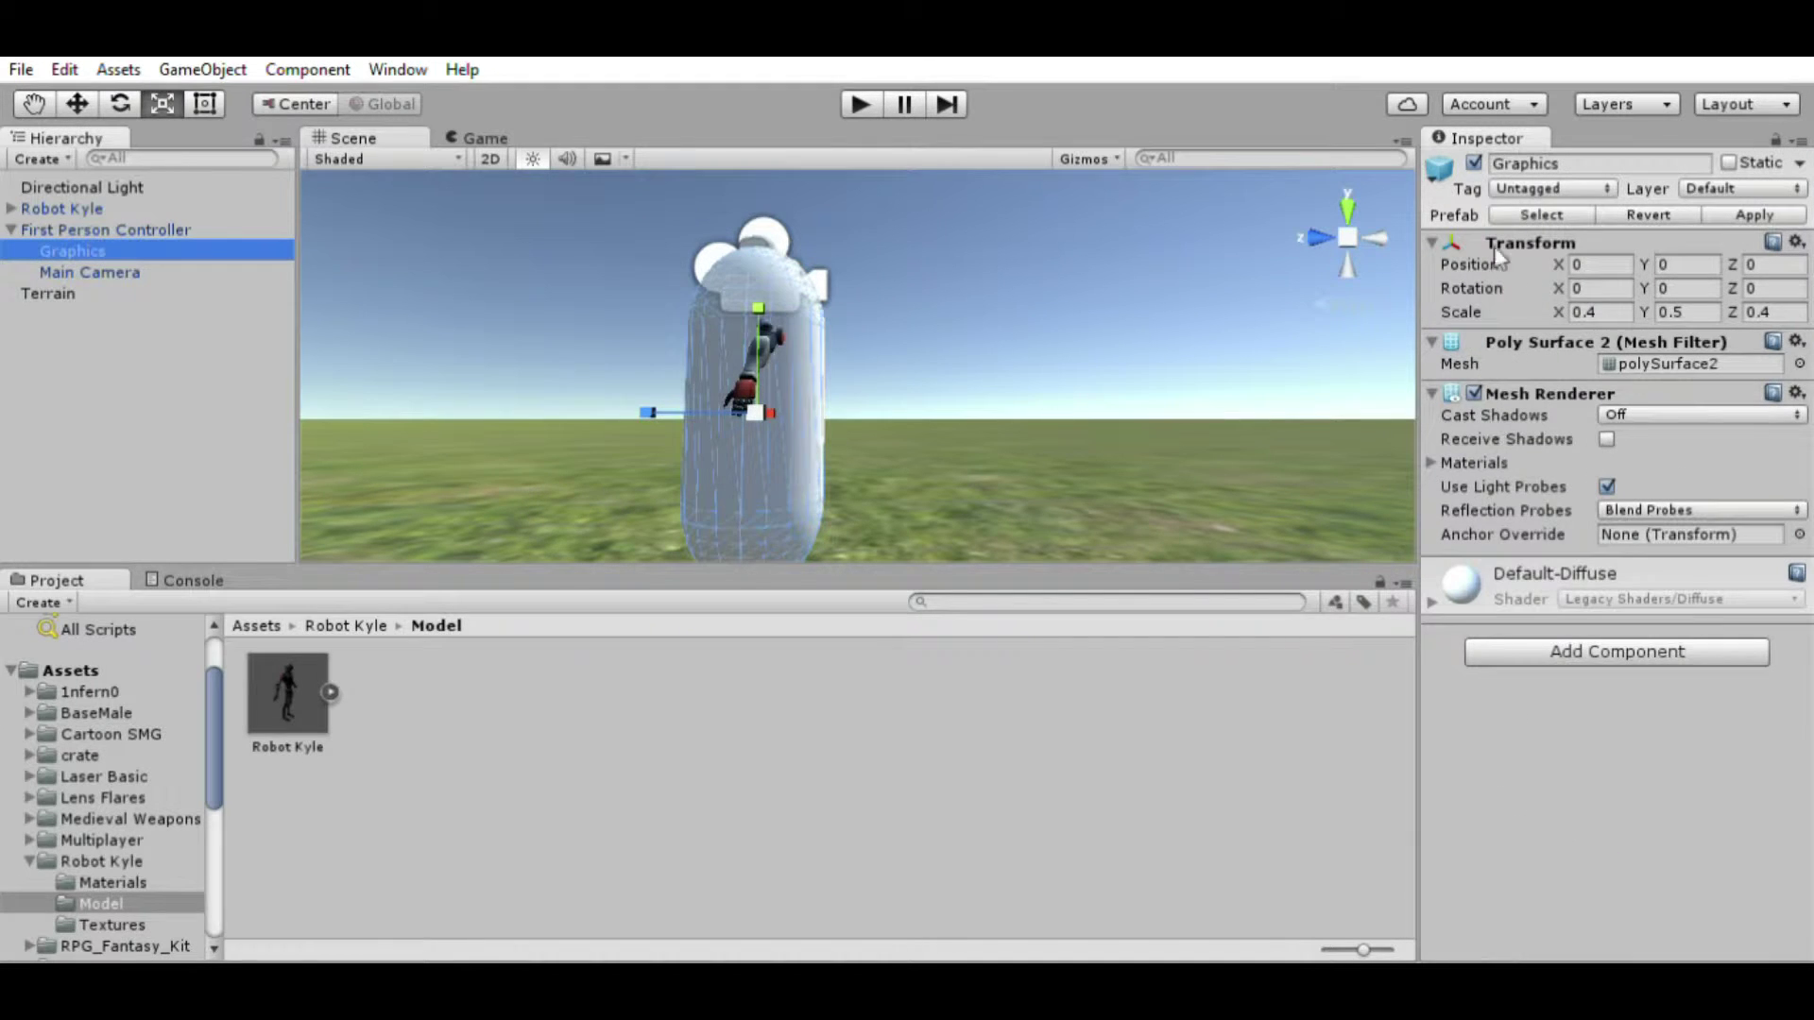
left_click(1474, 162)
key("f")
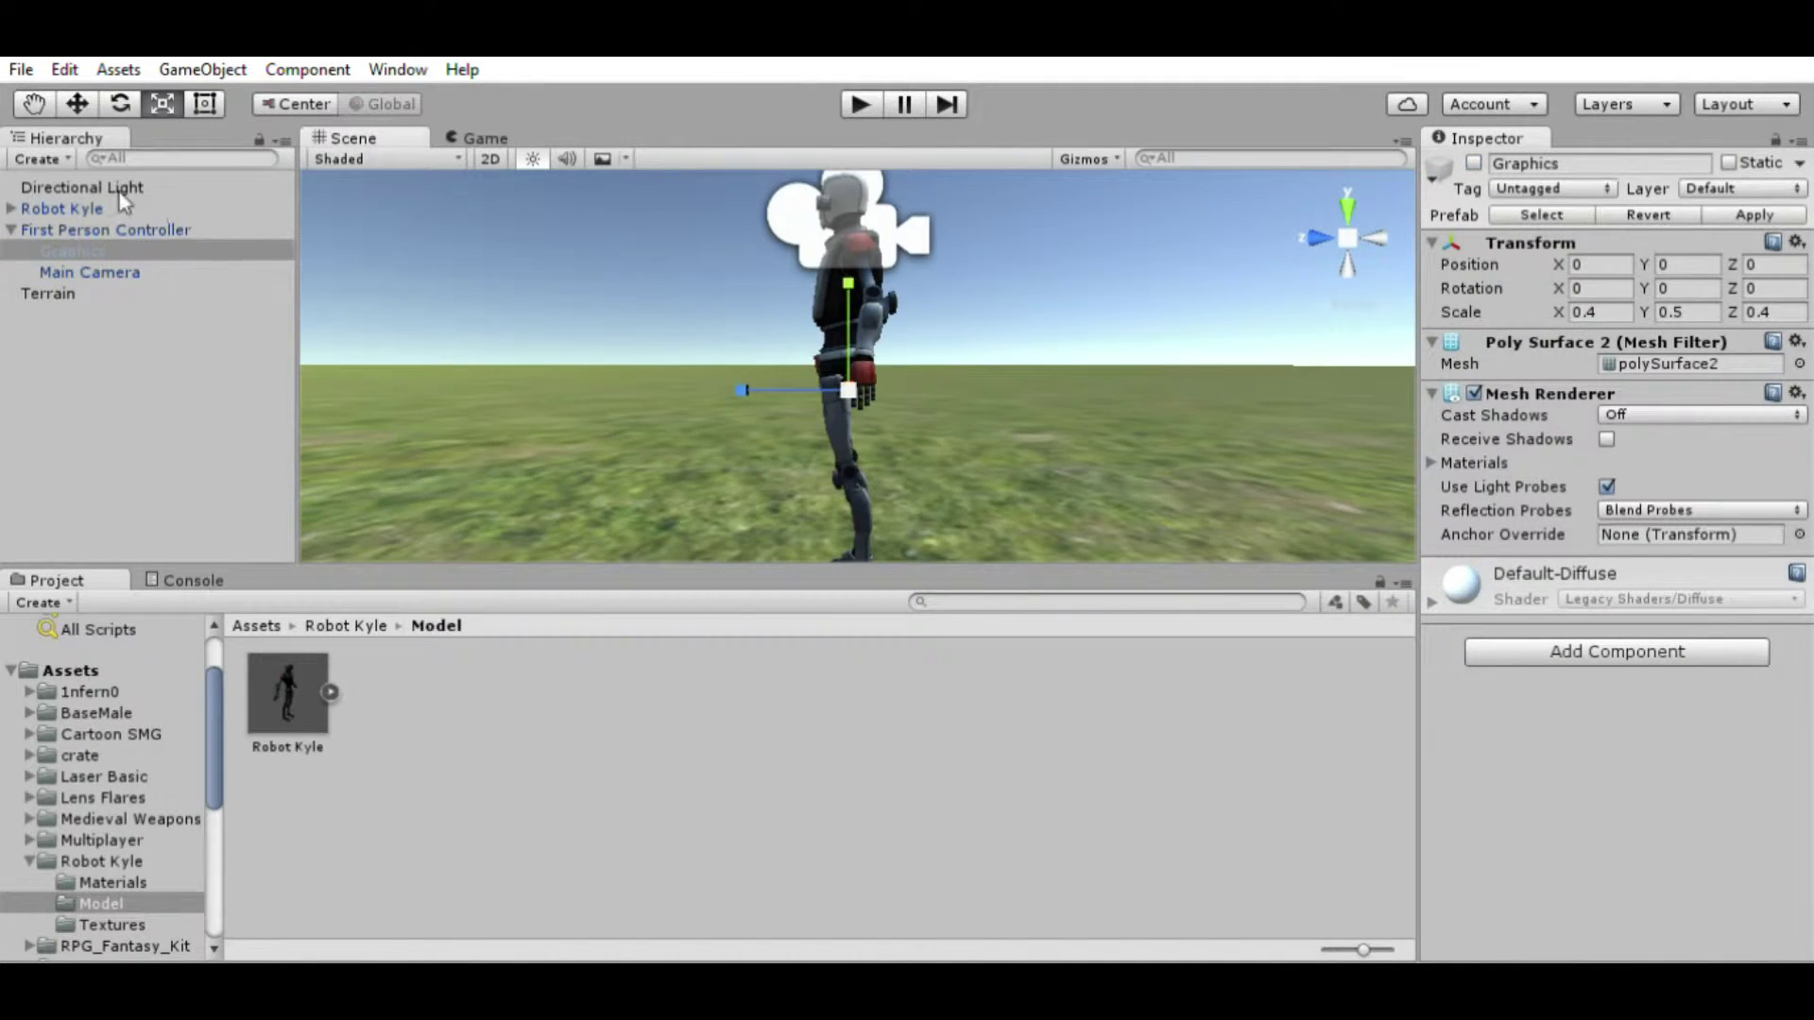
Step: Parent Robot Kyle under the First Person Controller in the Hierarchy
left_click(117, 206)
left_click(104, 229)
mouse_move(813, 406)
left_mouse_down("alt")
mouse_move(878, 406)
mouse_move(831, 406)
left_mouse_up("alt")
scroll(831, 406, "up", 3)
scroll(831, 406, "down", 3)
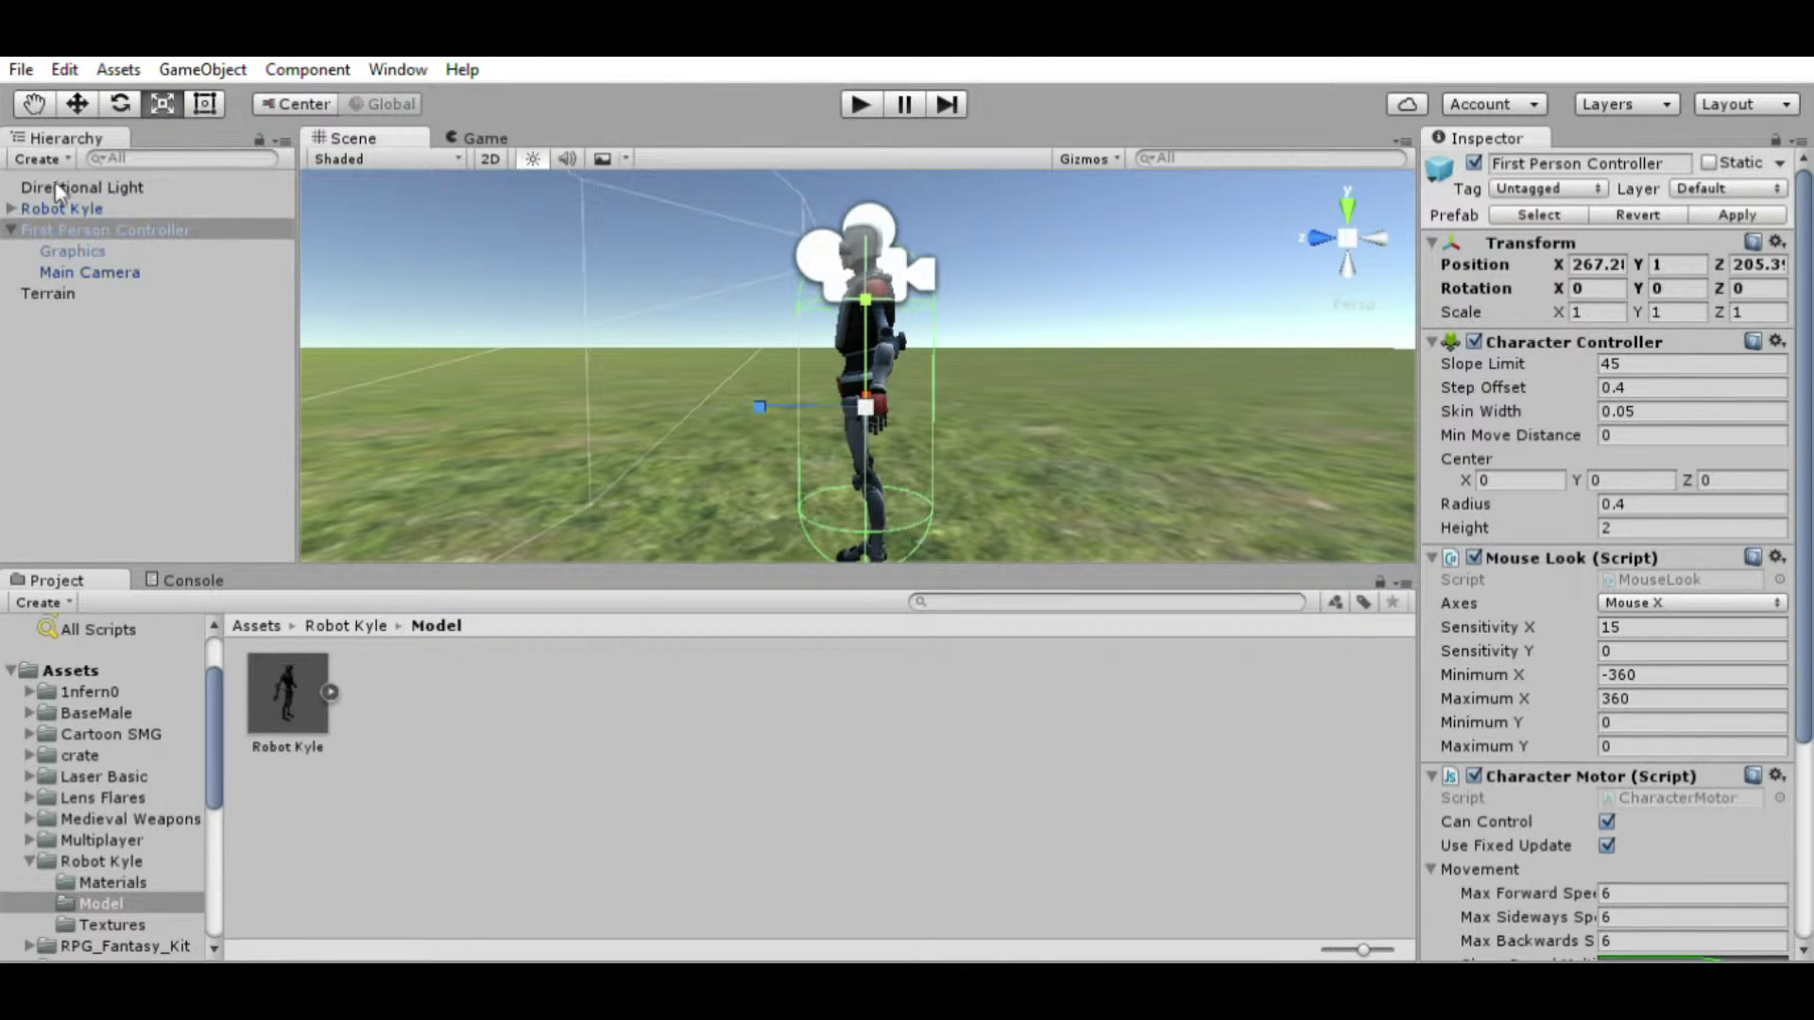
left_click_drag(62, 207, 69, 227)
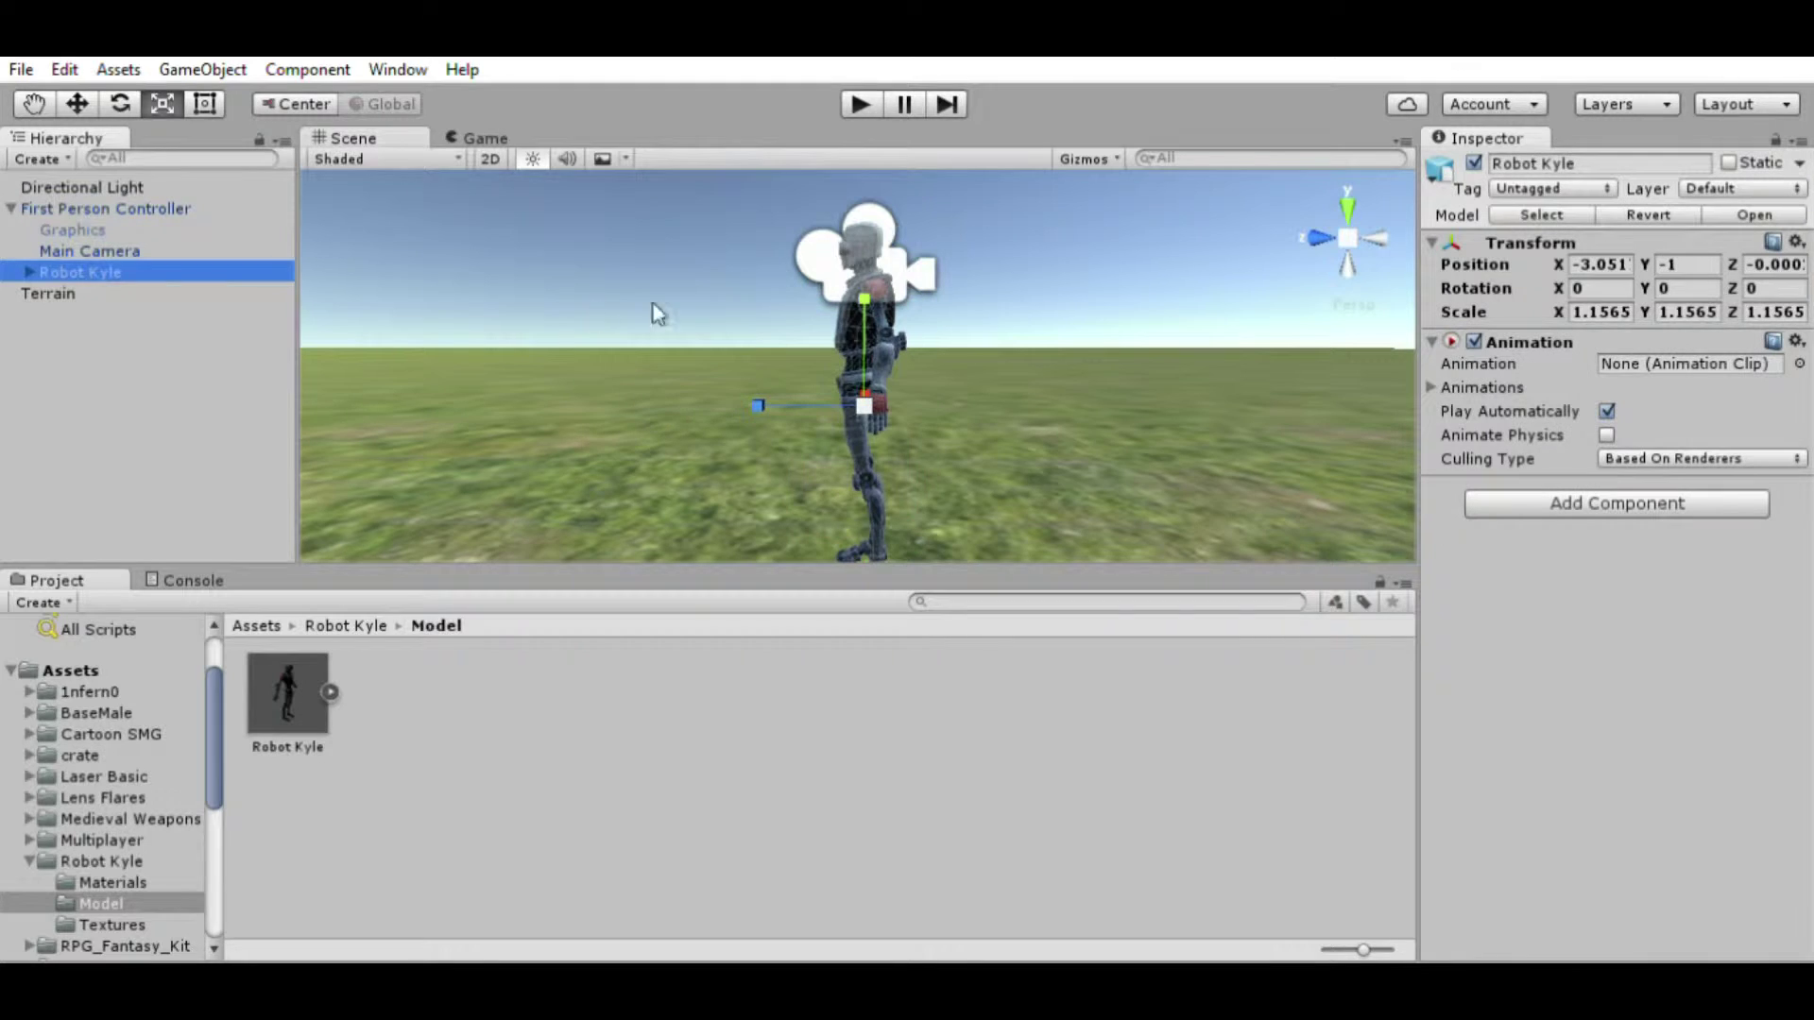
left_click_drag(658, 314, 1132, 345, "alt")
Step: Nudge the Main Camera forward to Z 0.327 and duplicate it as Main Camera (1)
left_click(91, 250)
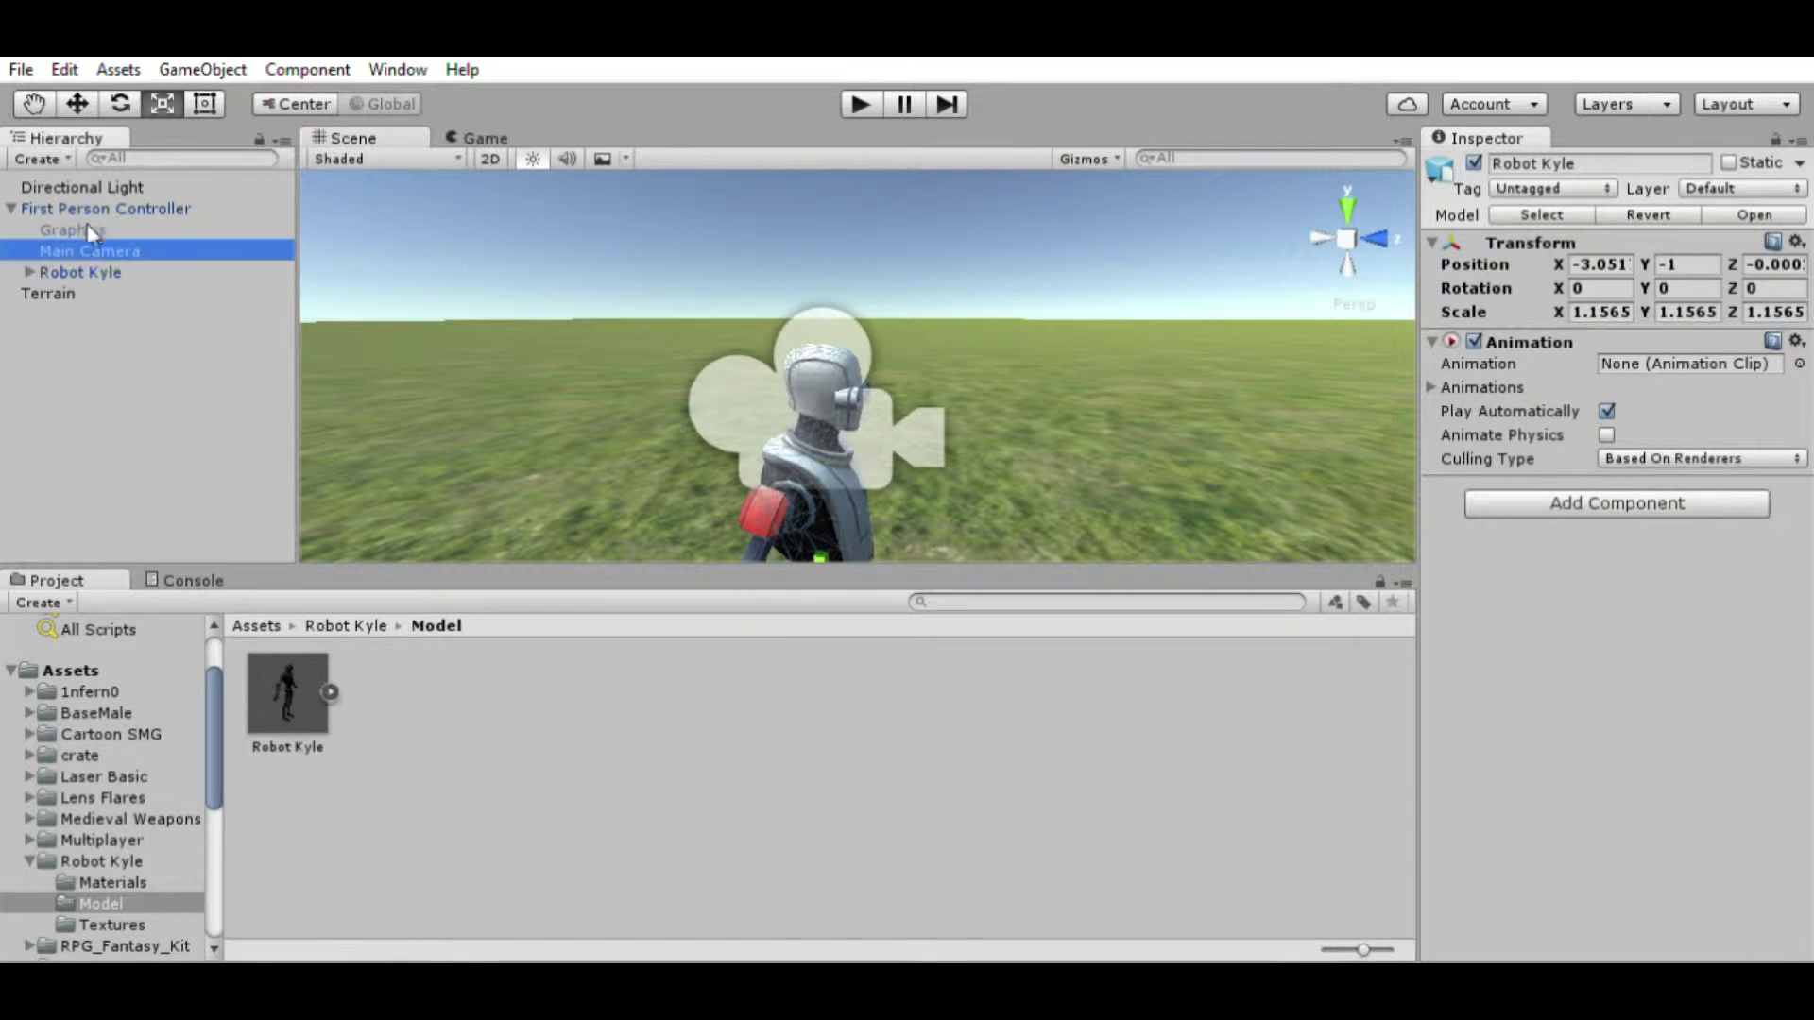
key("f")
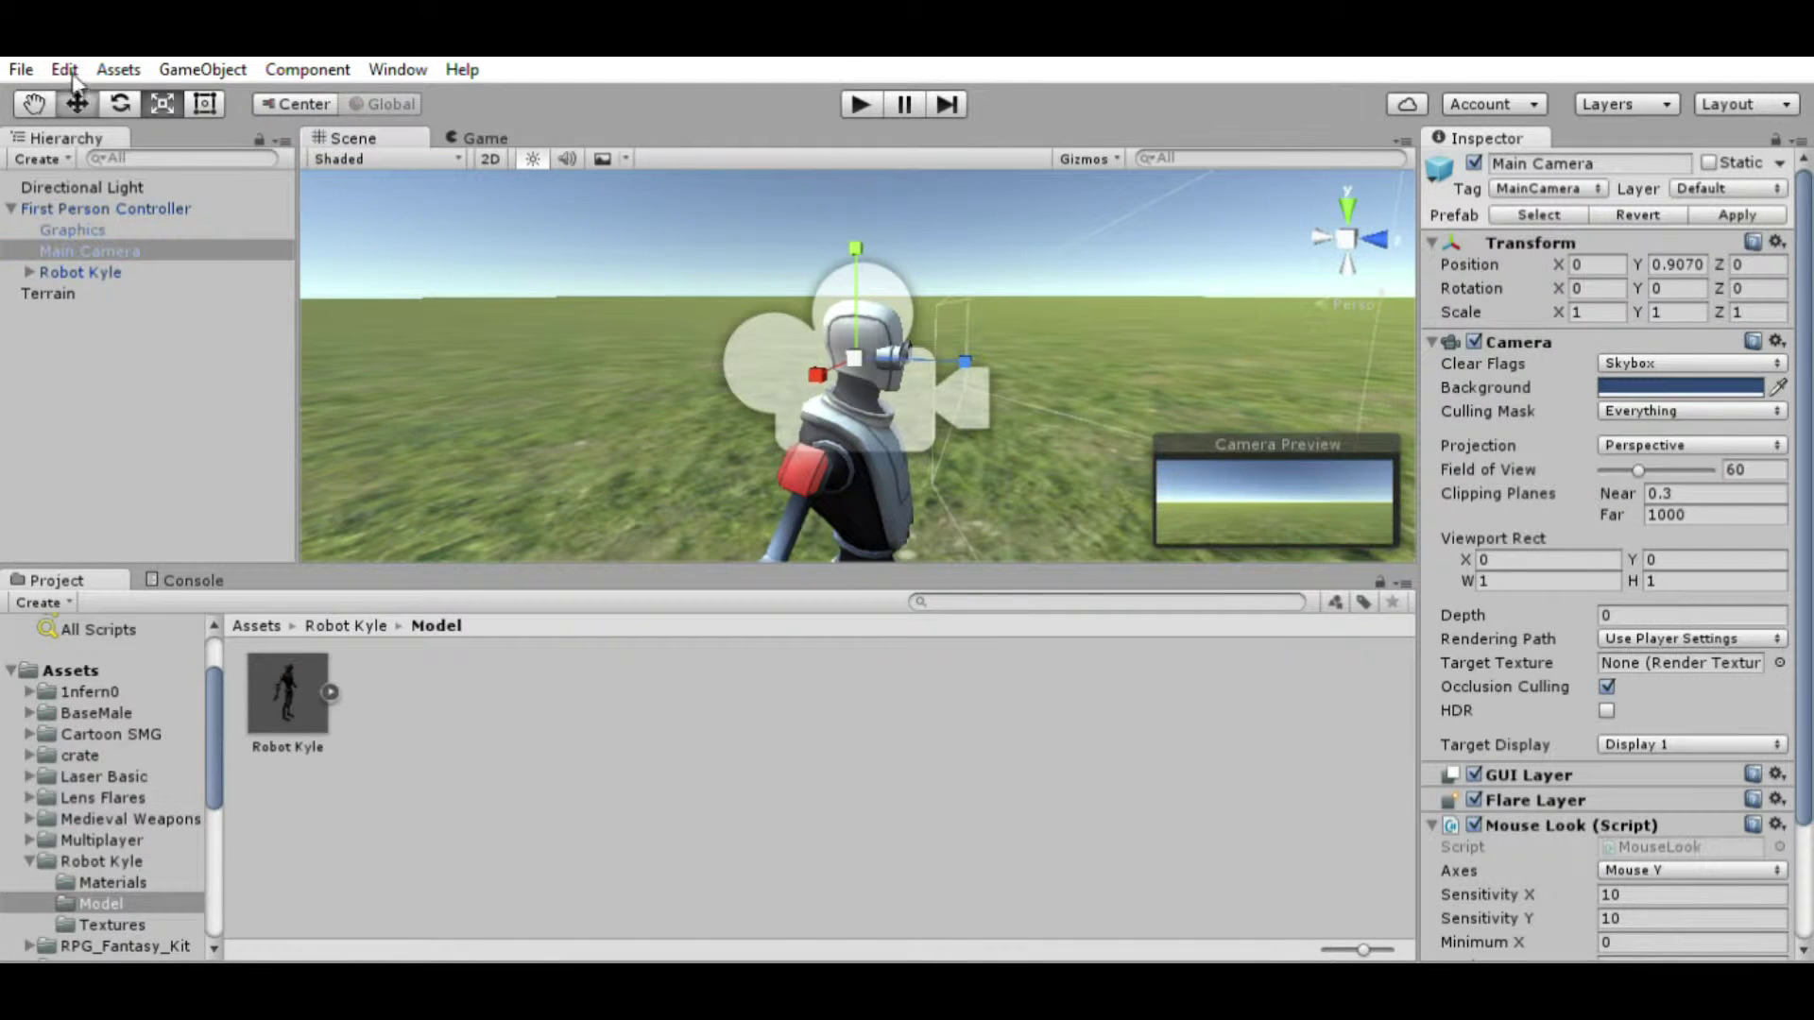
left_click_drag(964, 361, 867, 399)
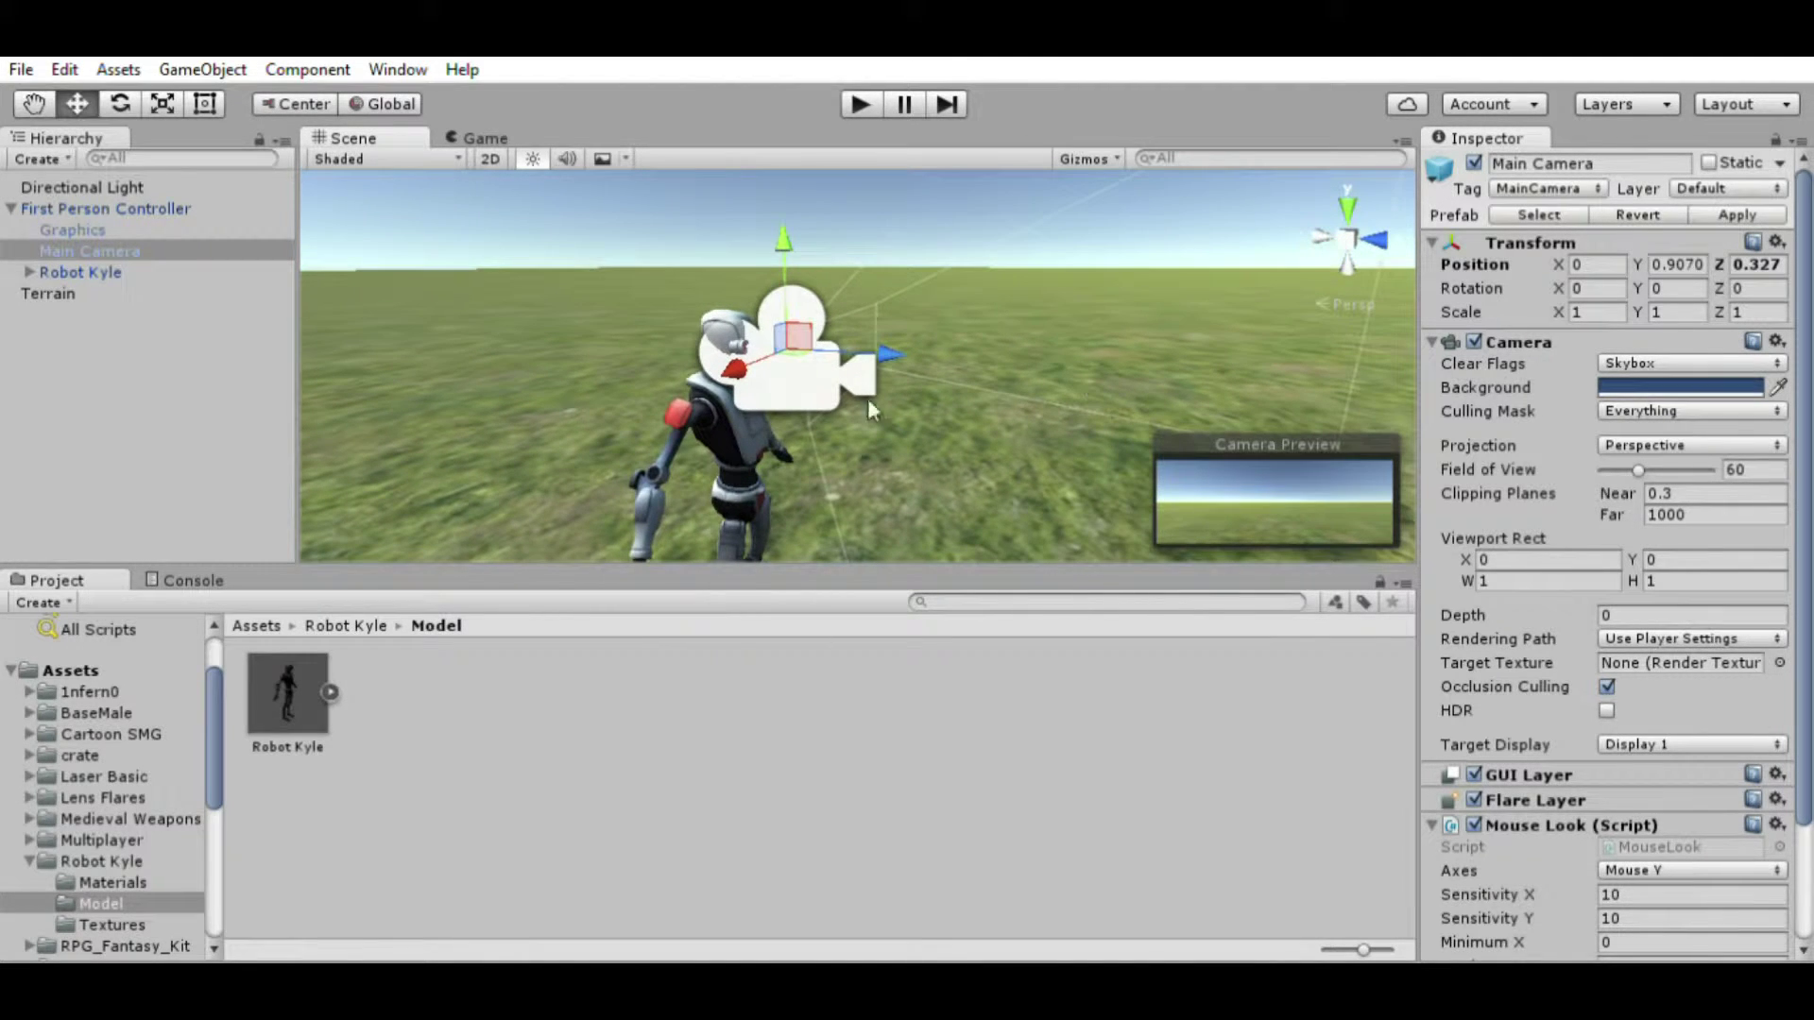
left_click(106, 249)
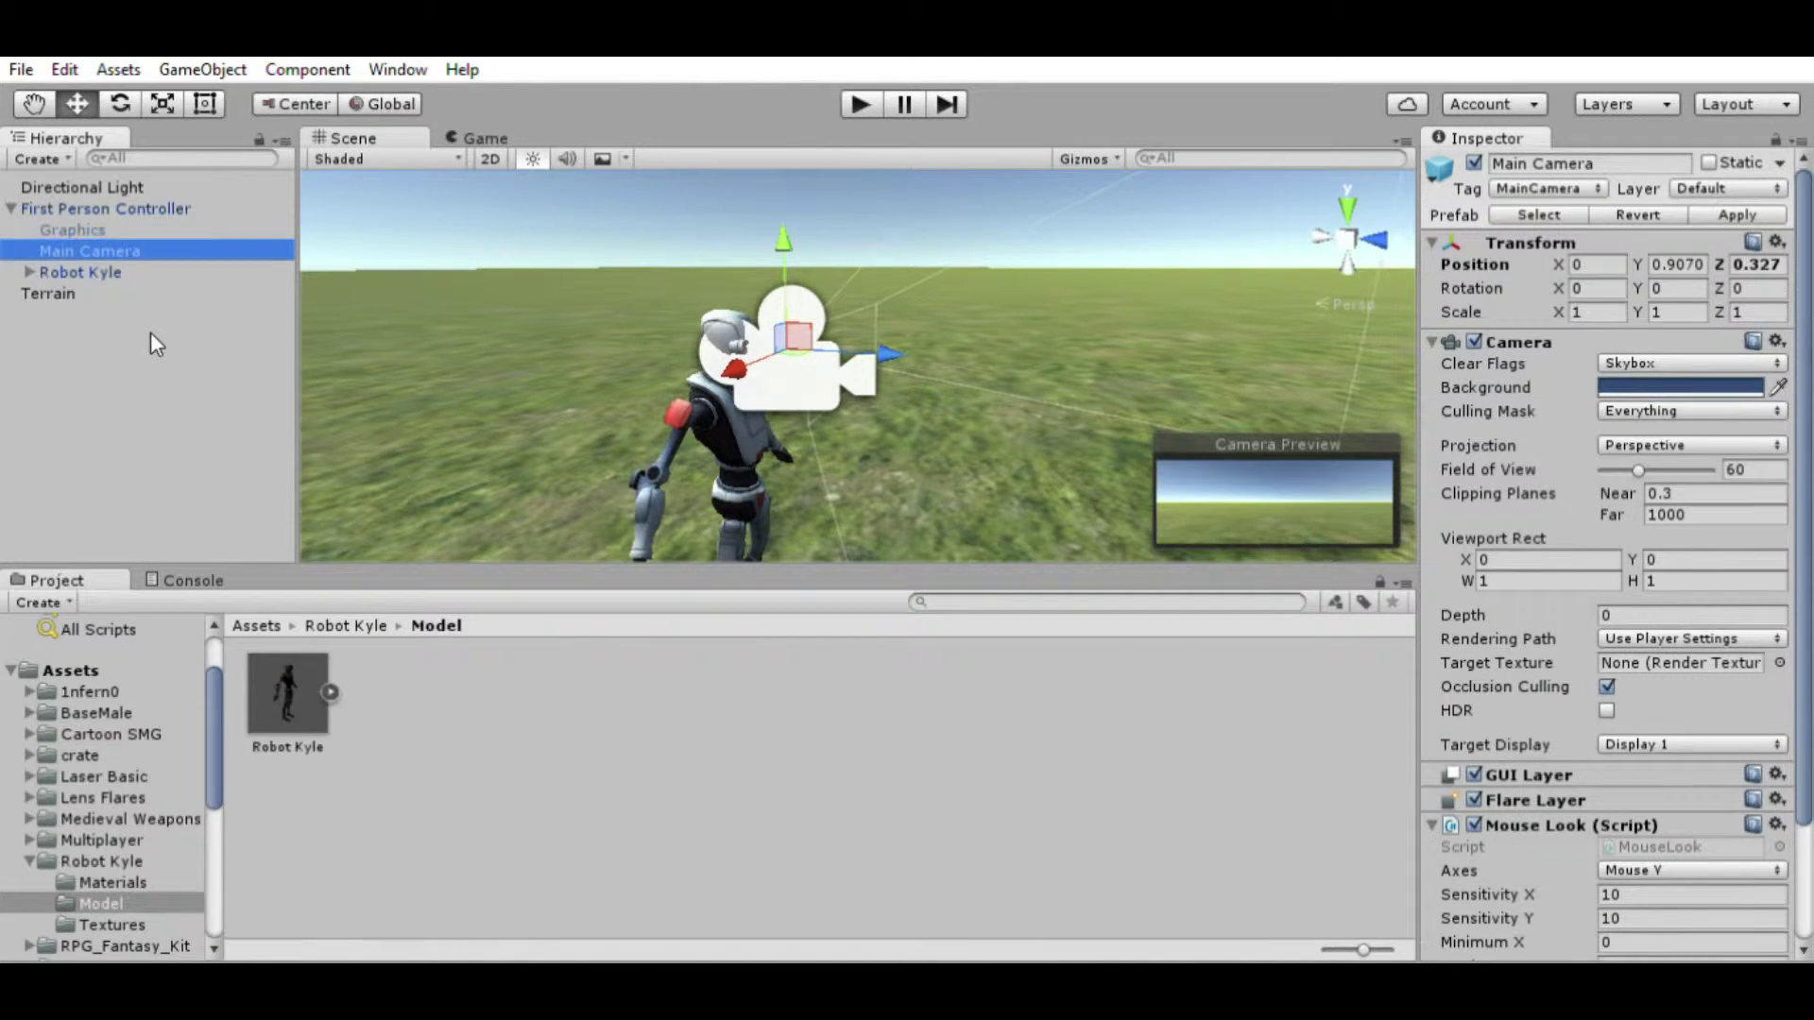
key("ctrl+d")
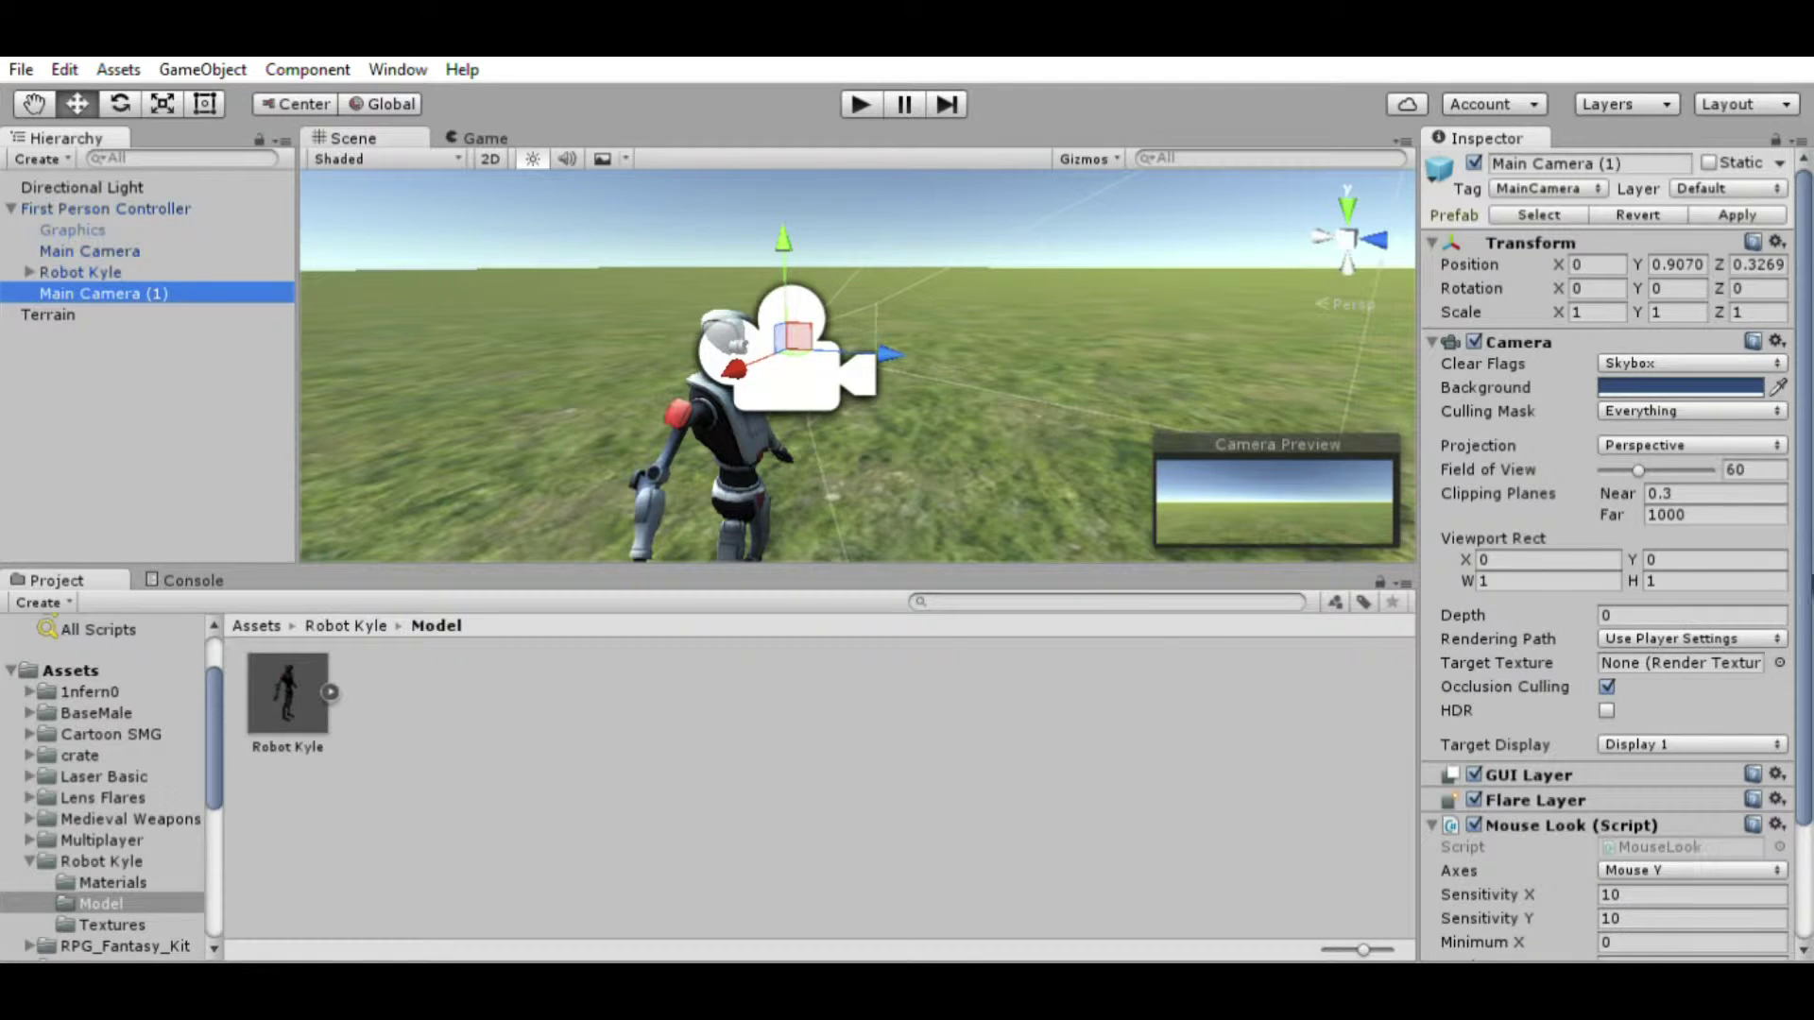
scroll(1686, 549, "down", 3)
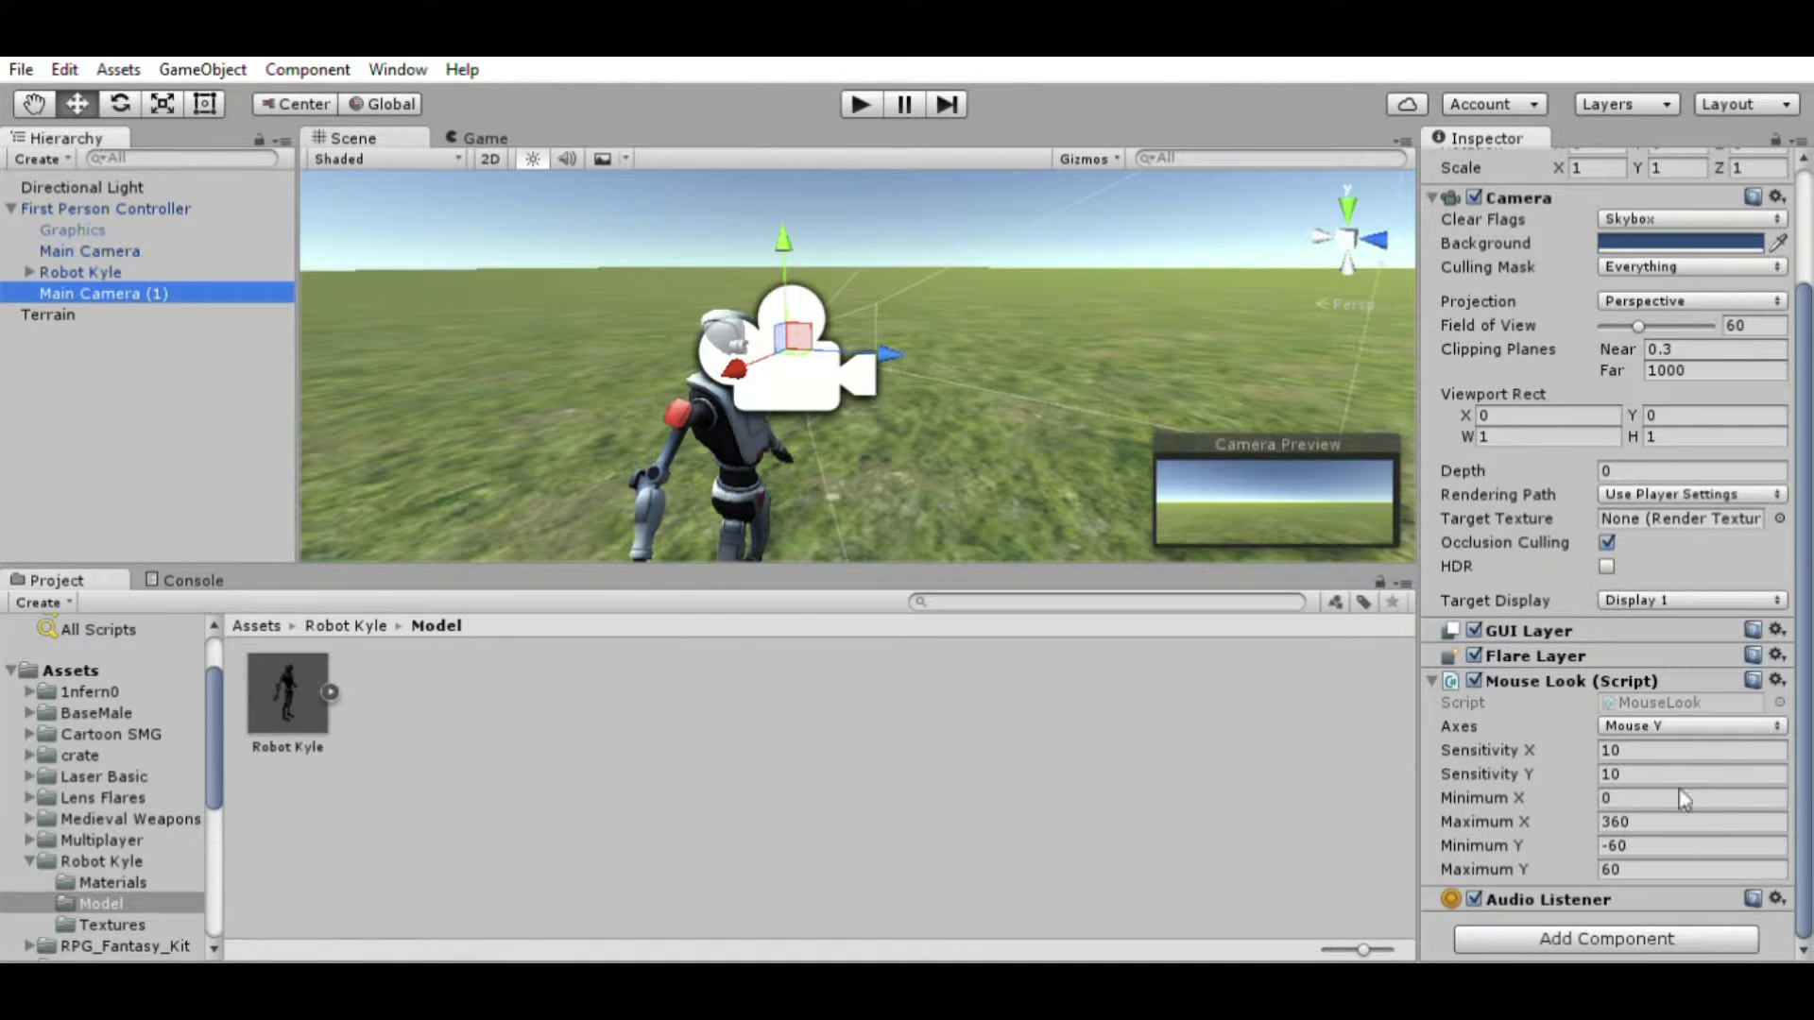
Step: Remove the Mouse Look, Flare Layer, GUI Layer and Camera components from Main Camera (1)
scroll(1607, 712, "up", 1)
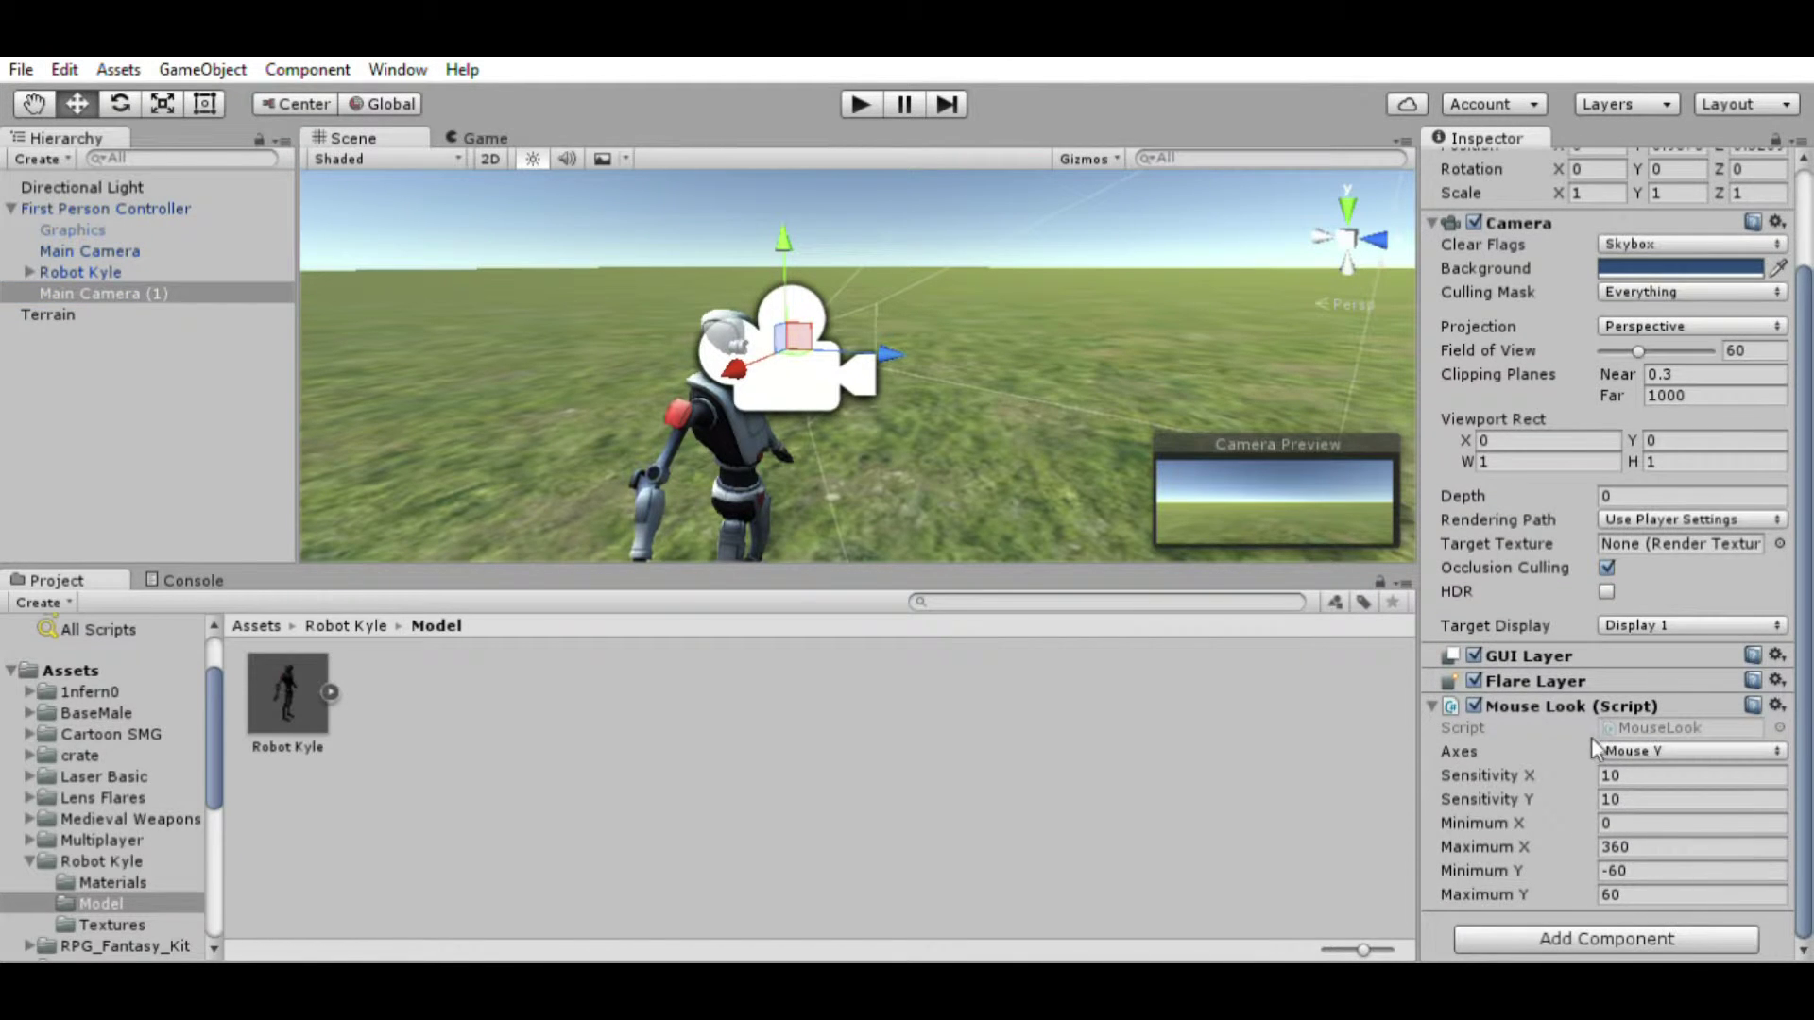
key("ctrl+z")
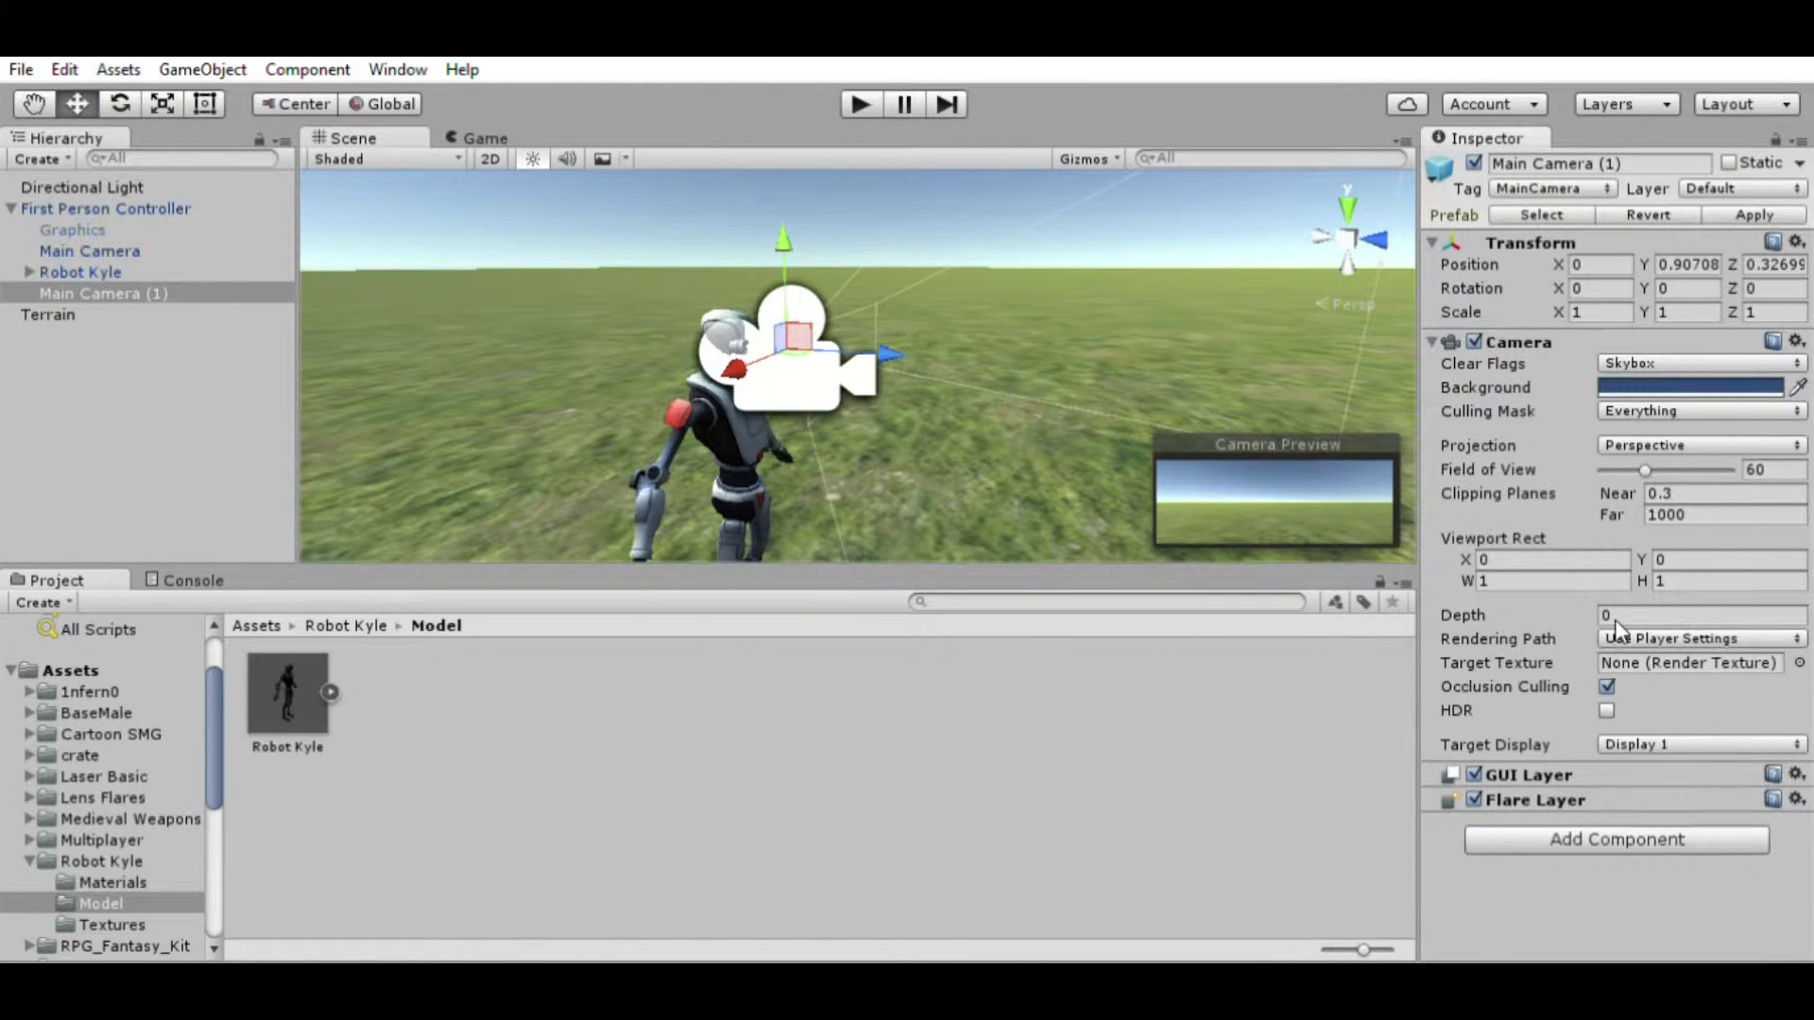
key("ctrl+z")
key("ctrl+z")
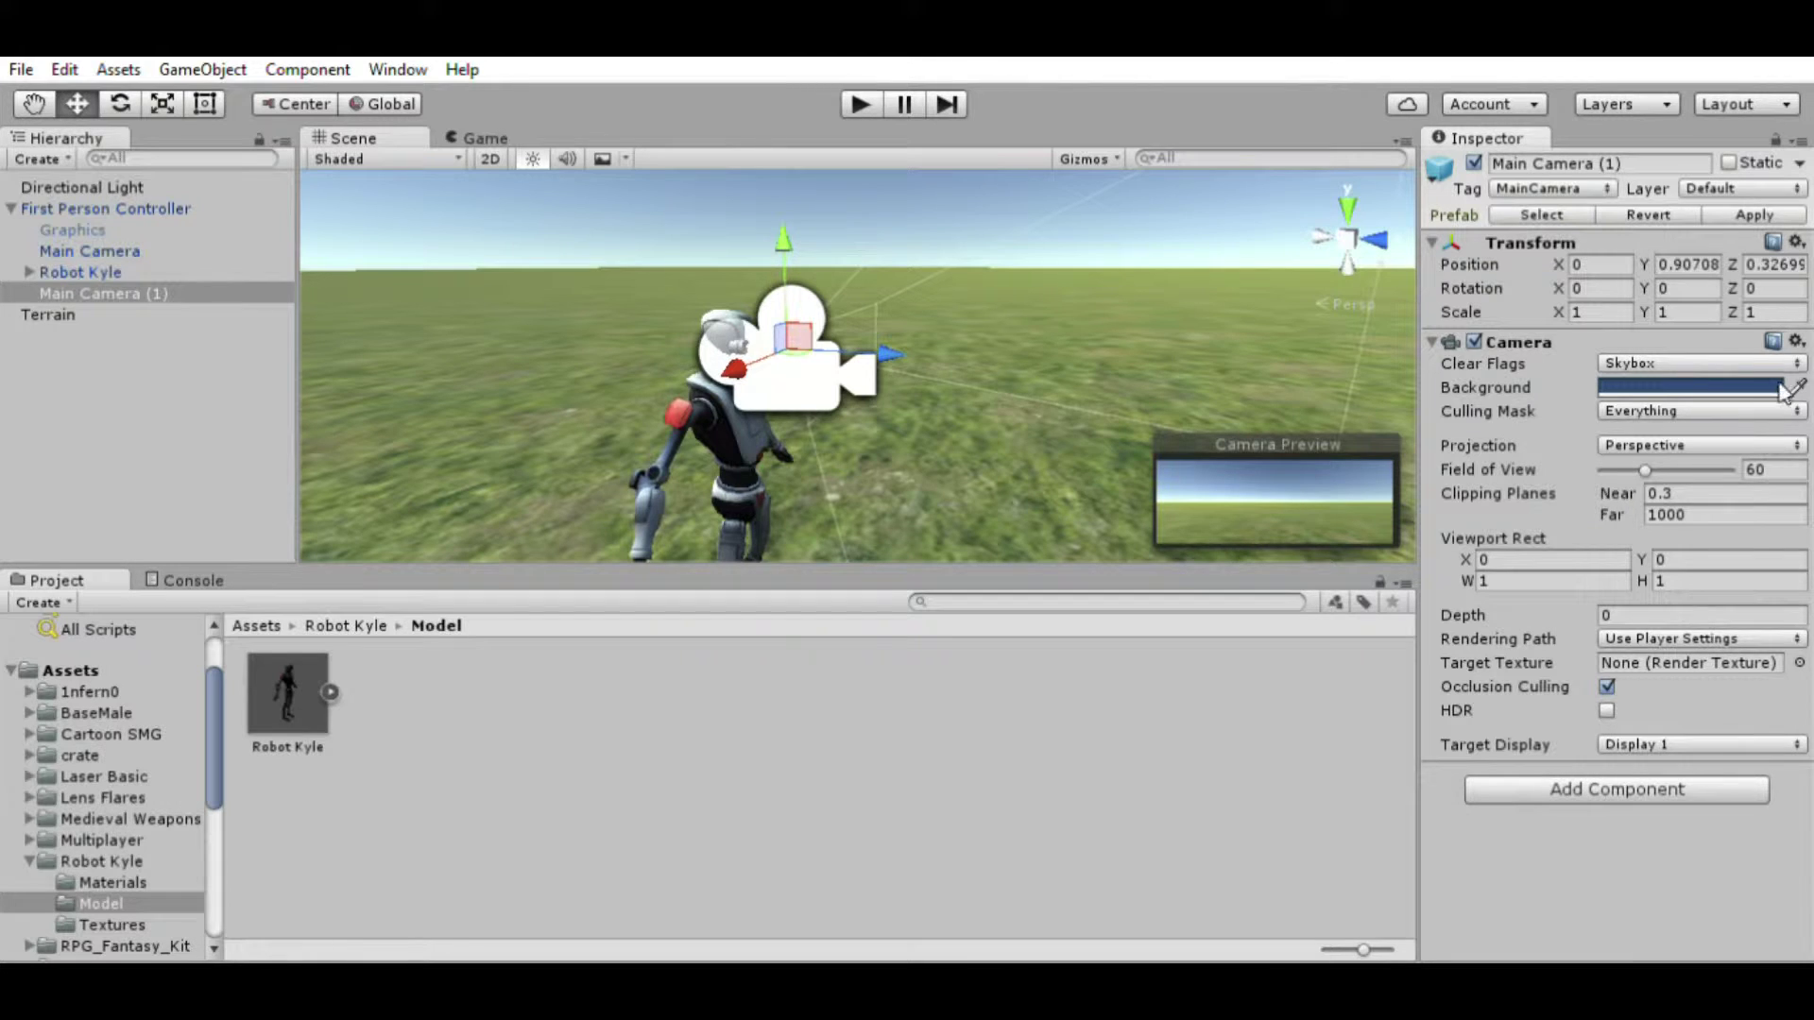
key("ctrl+z")
scroll(1081, 301, "up", 5)
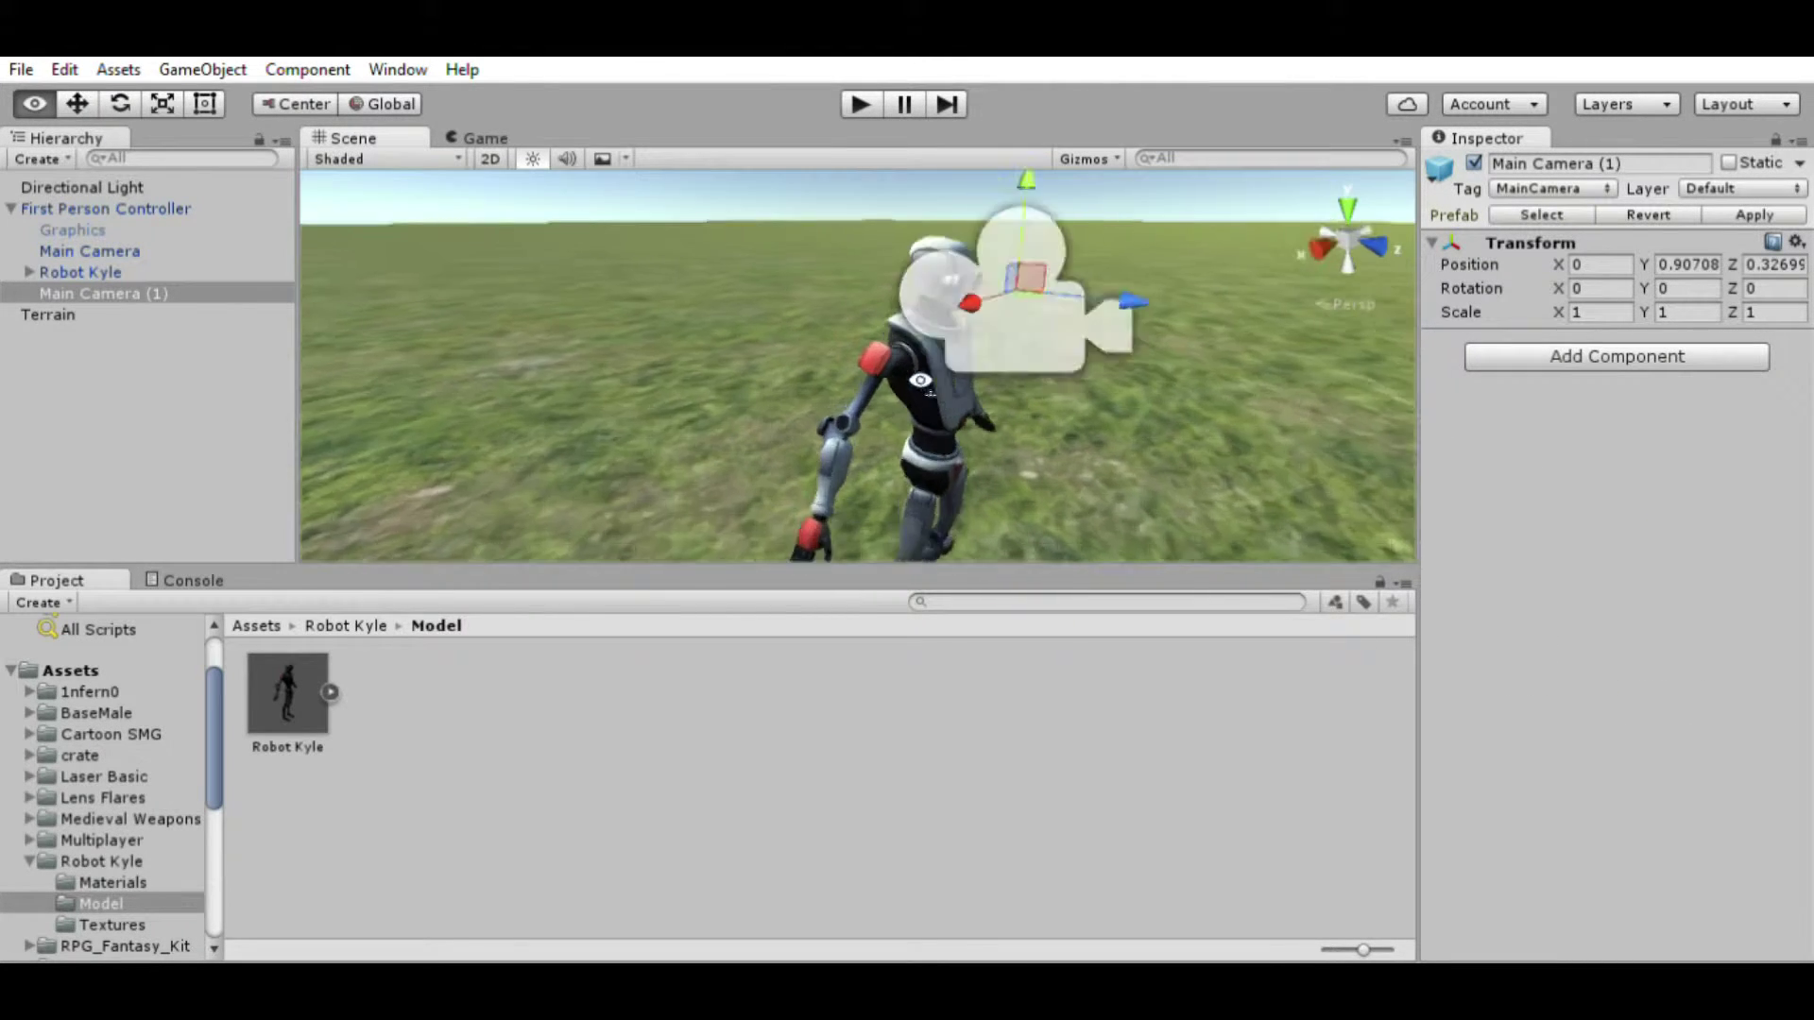
Step: Rename Main Camera (1) to Camera Axis
left_click(270, 289)
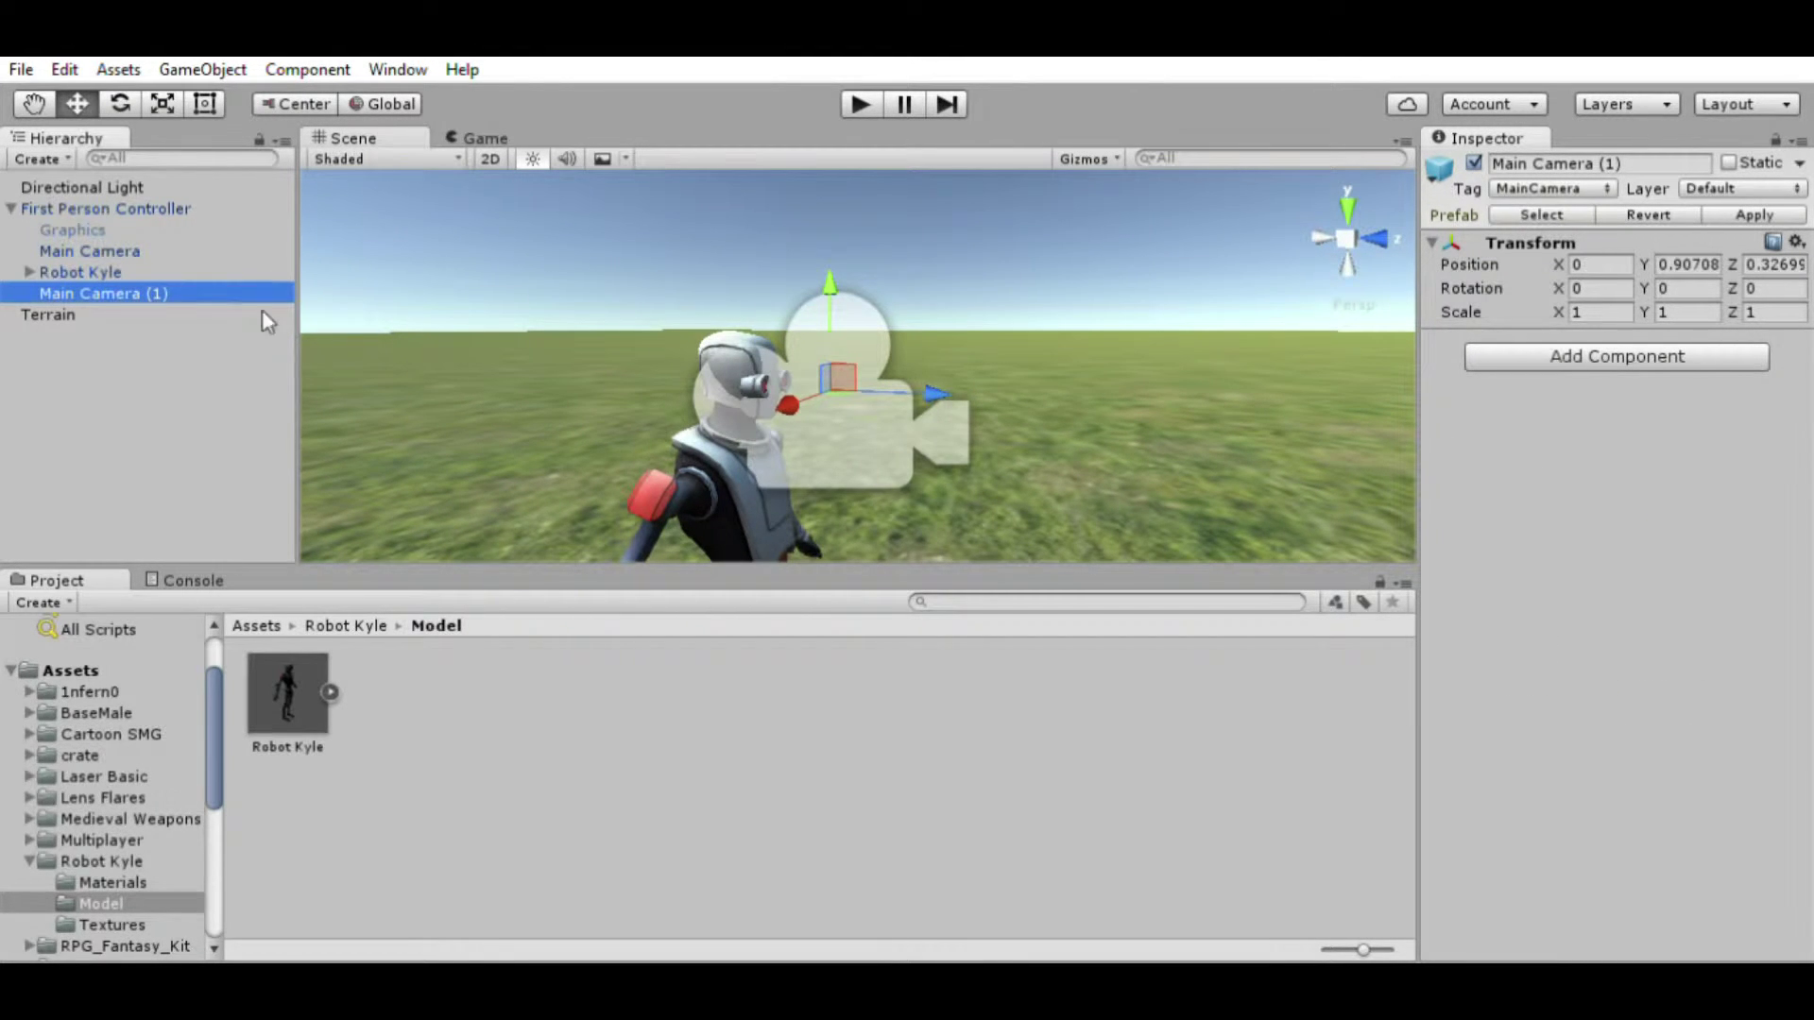
key("F2")
type("Camera Axis")
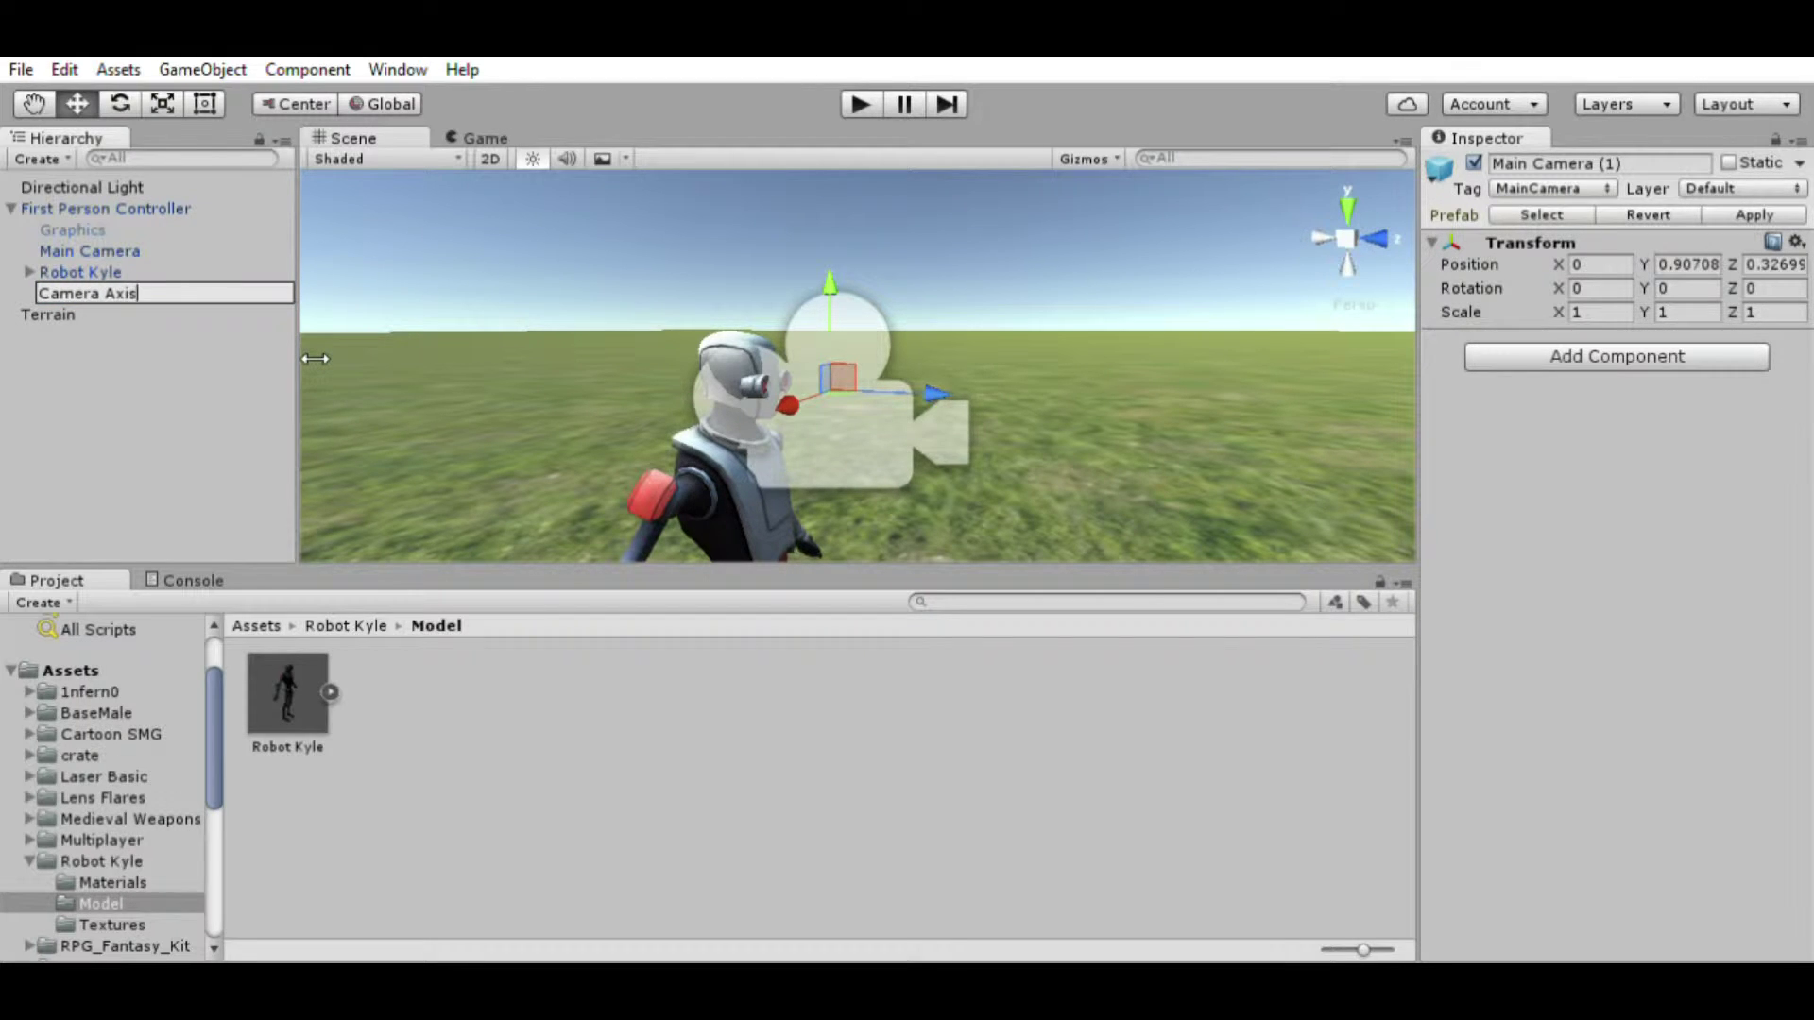
key("Return")
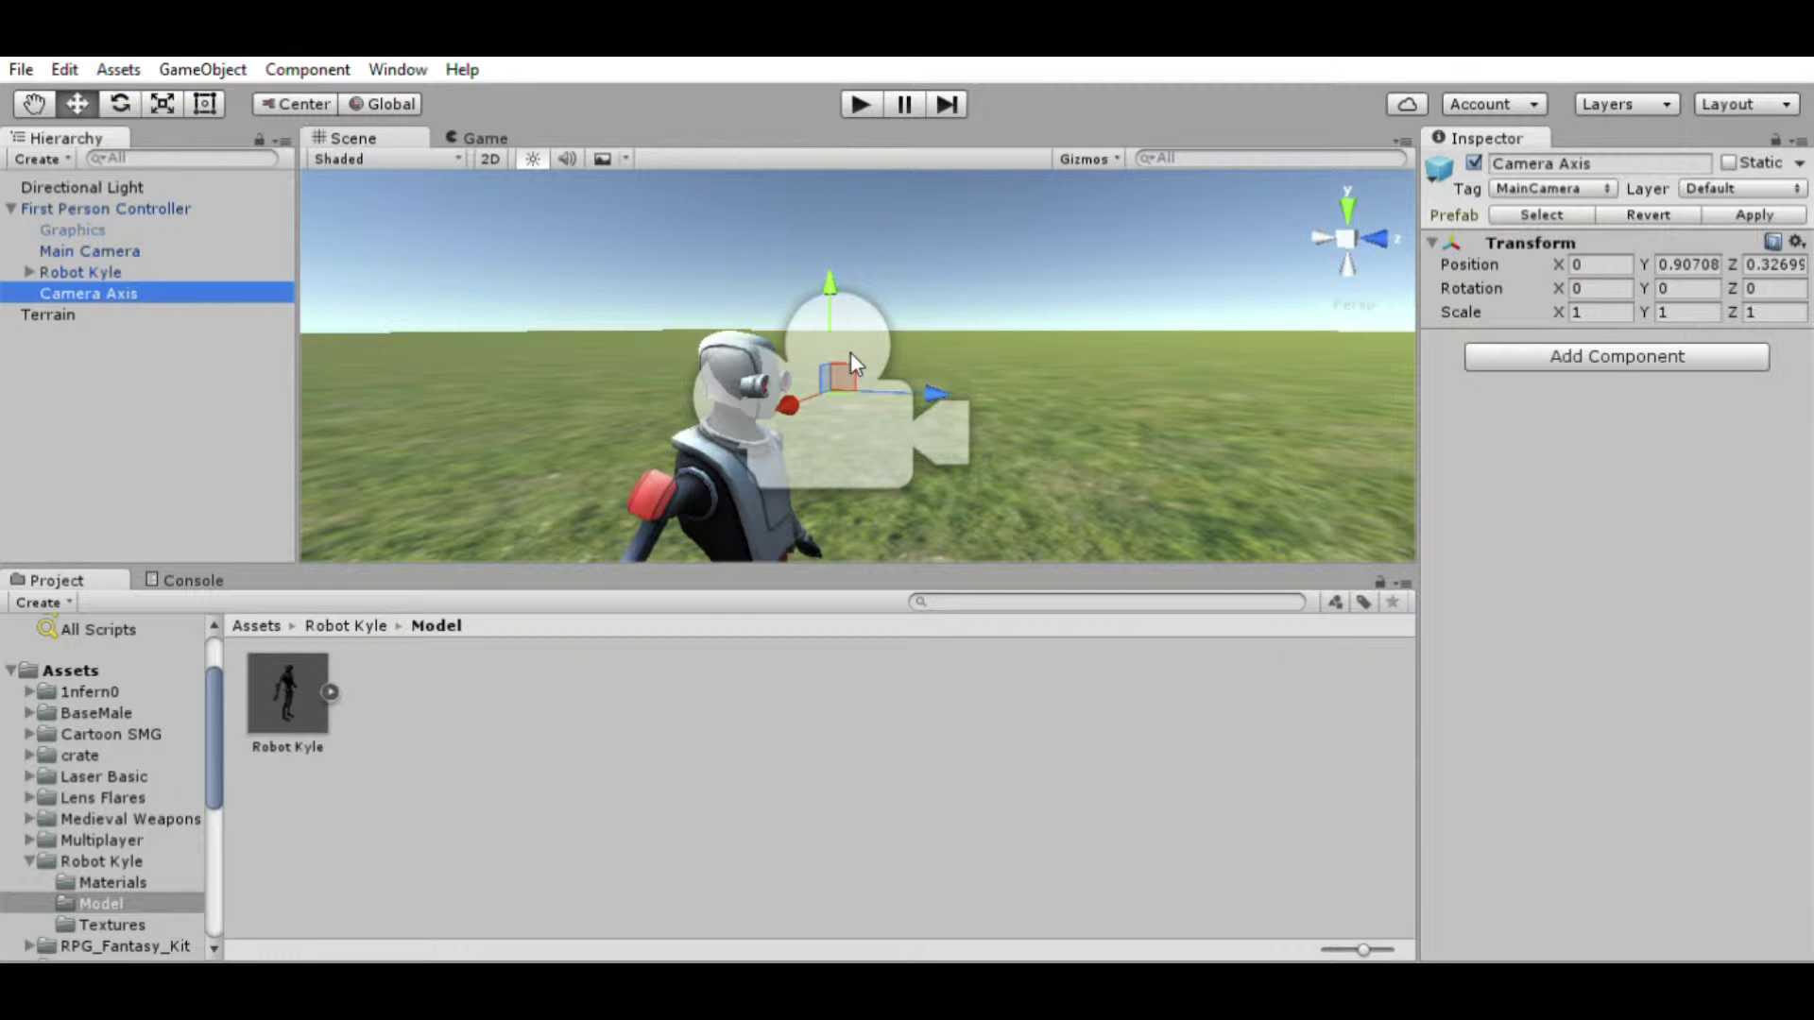
right_click_drag(1110, 305, 1154, 326)
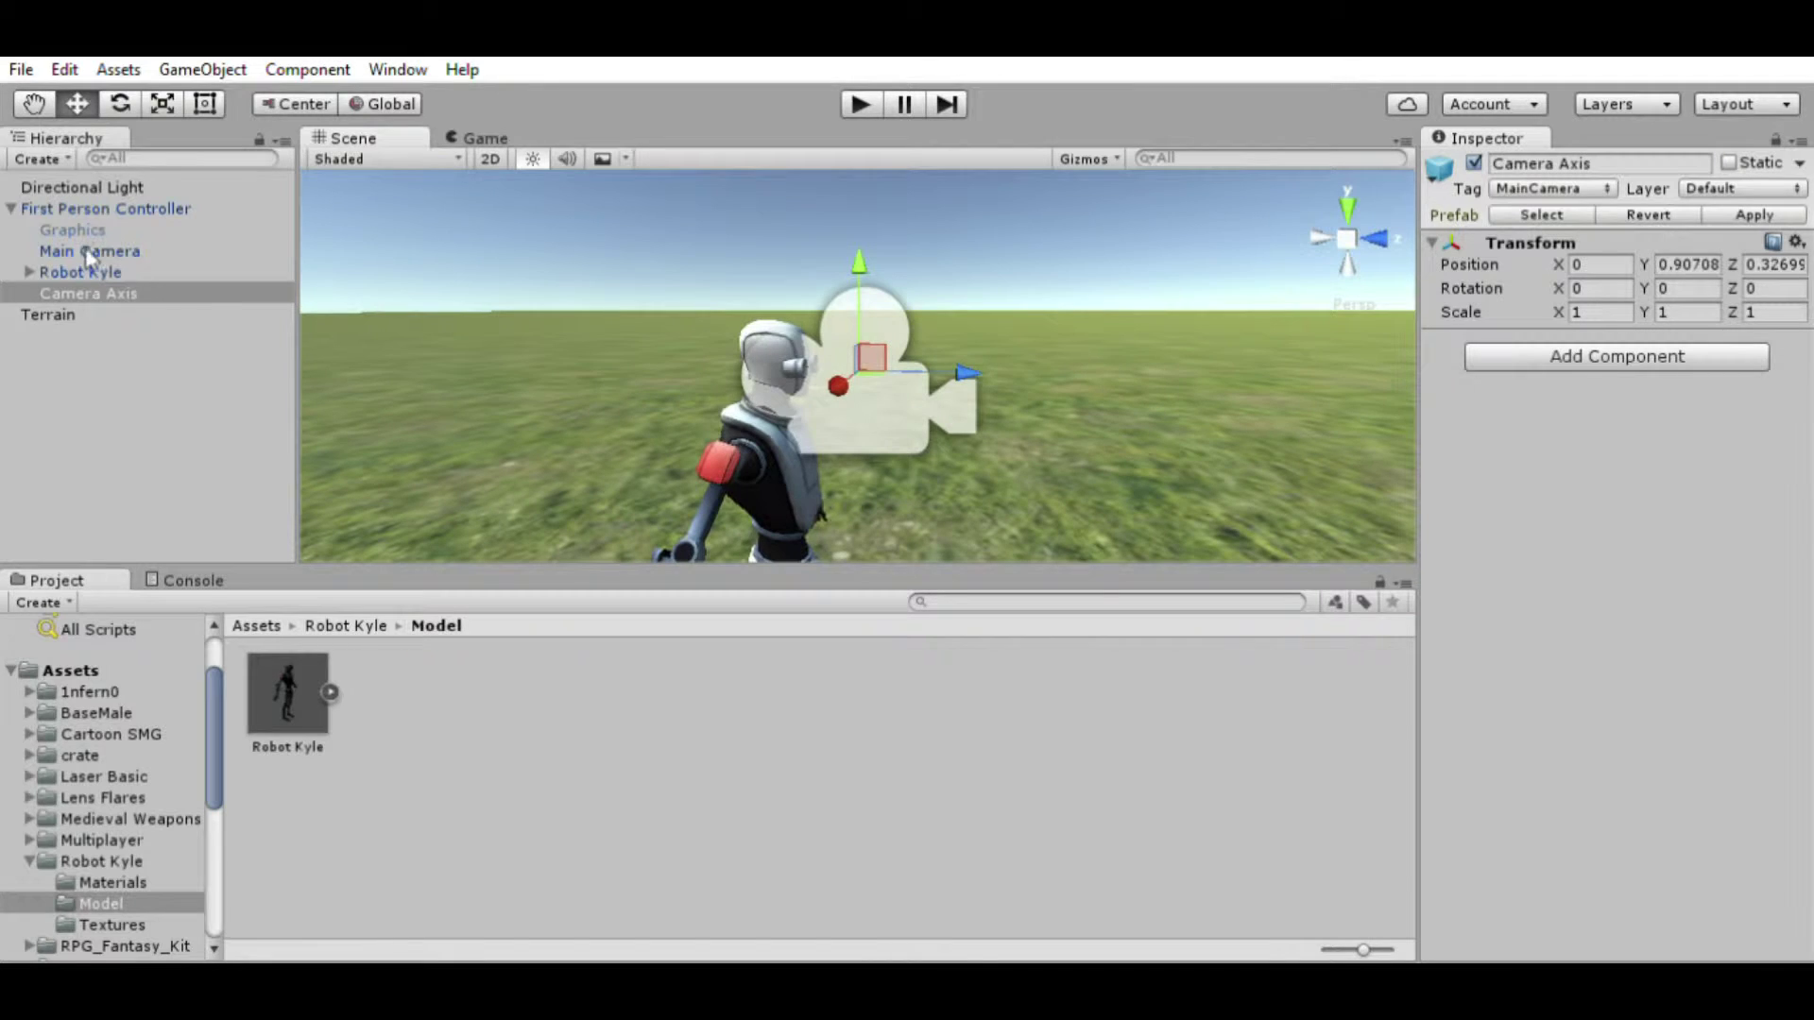
right_click_drag(638, 308, 505, 363)
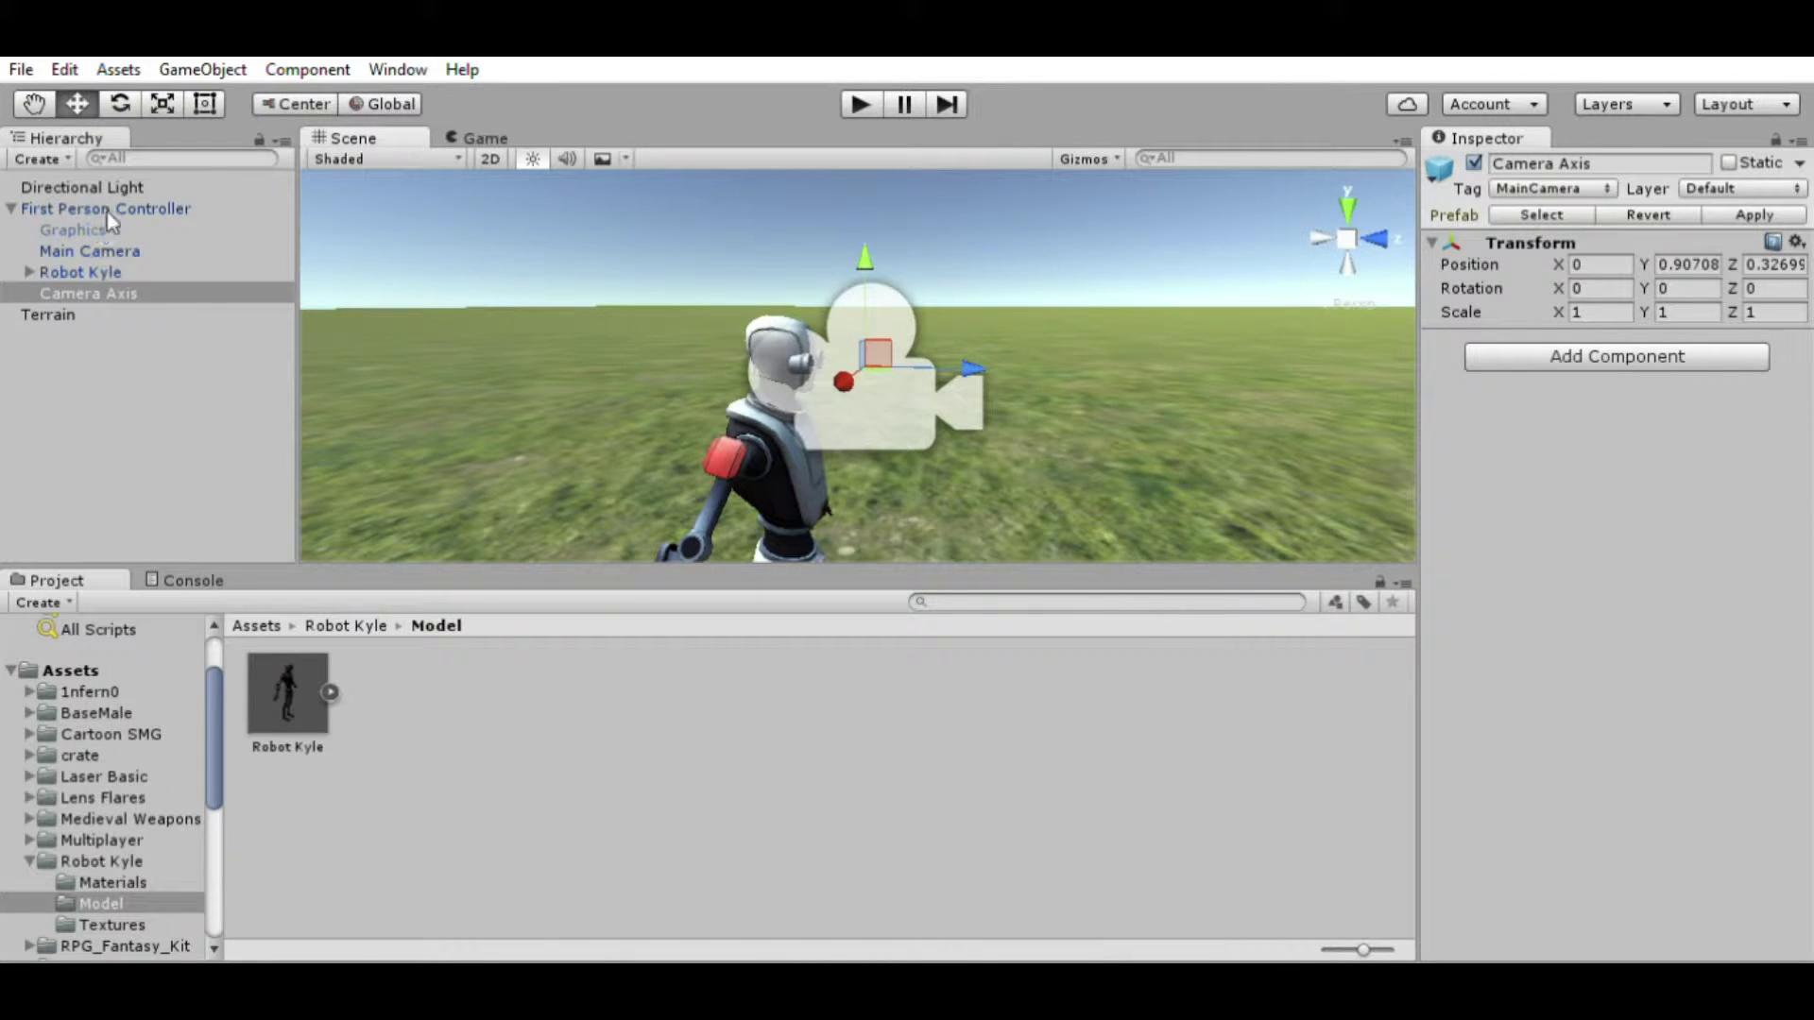
Step: Remove Mouse Look from the Main Camera and select MouseOrbitOTS.js in the Assets folder
left_click(92, 251)
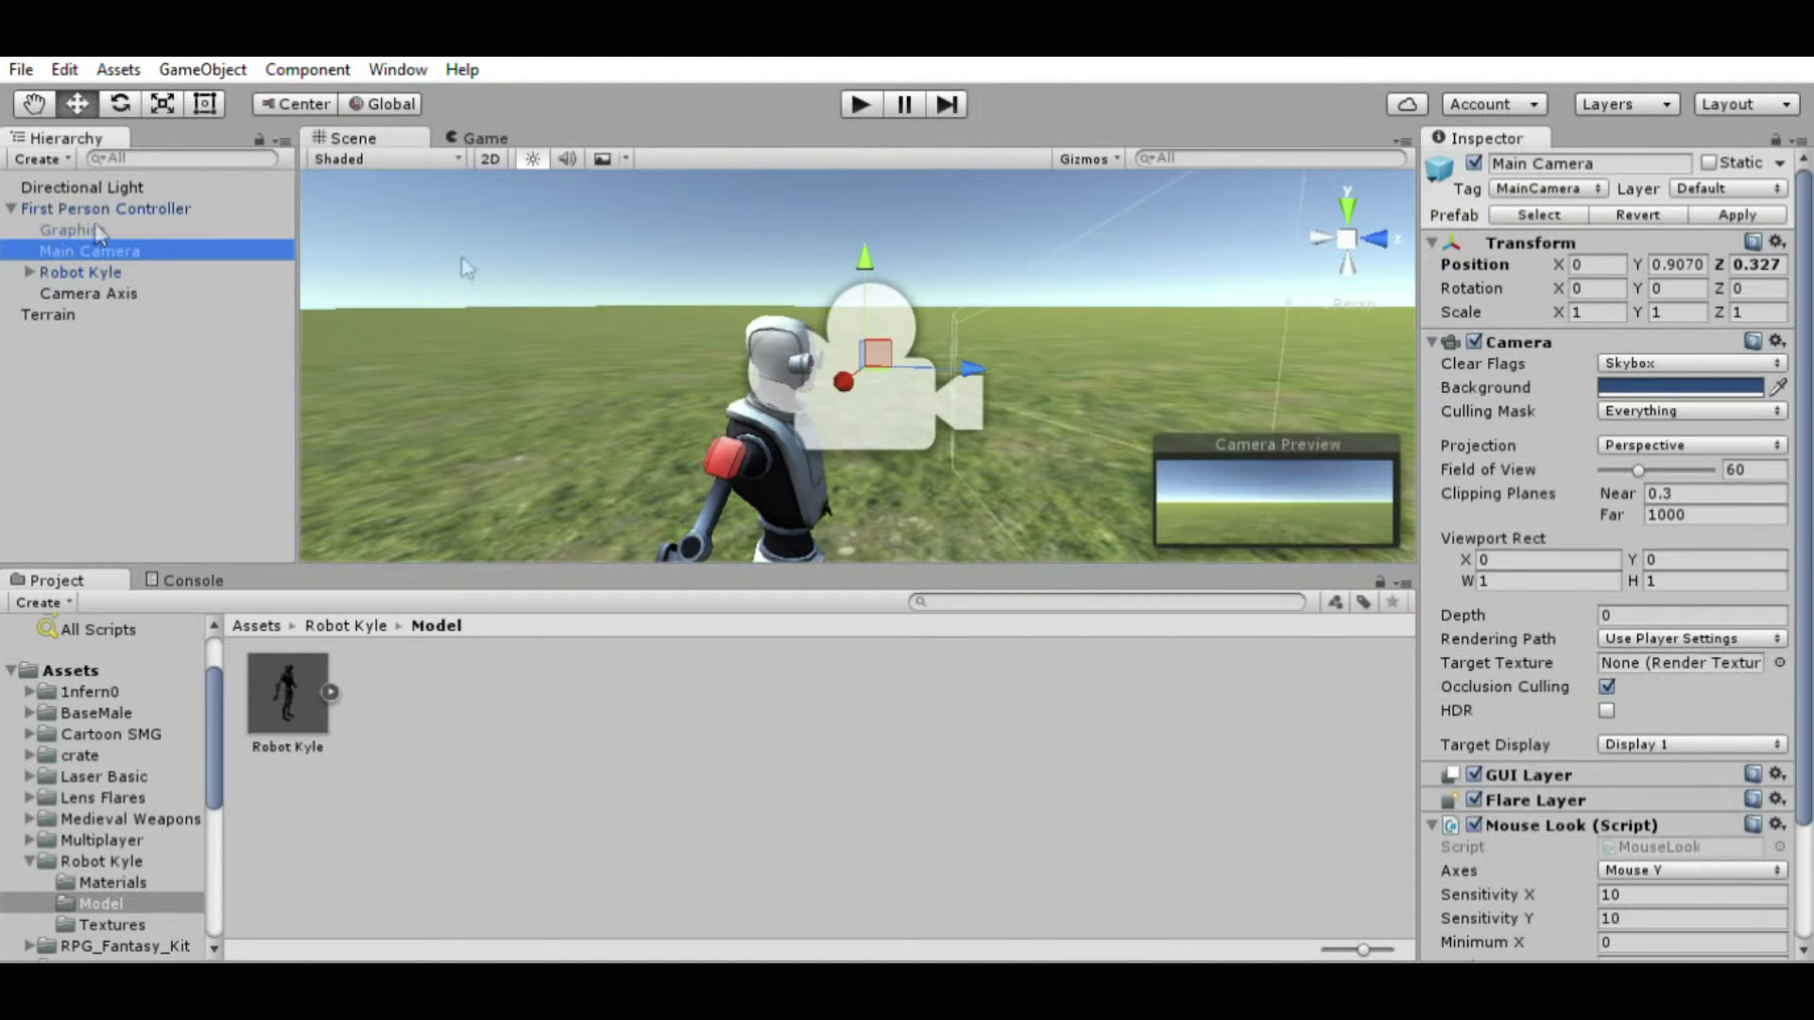
scroll(1780, 609, "down", 3)
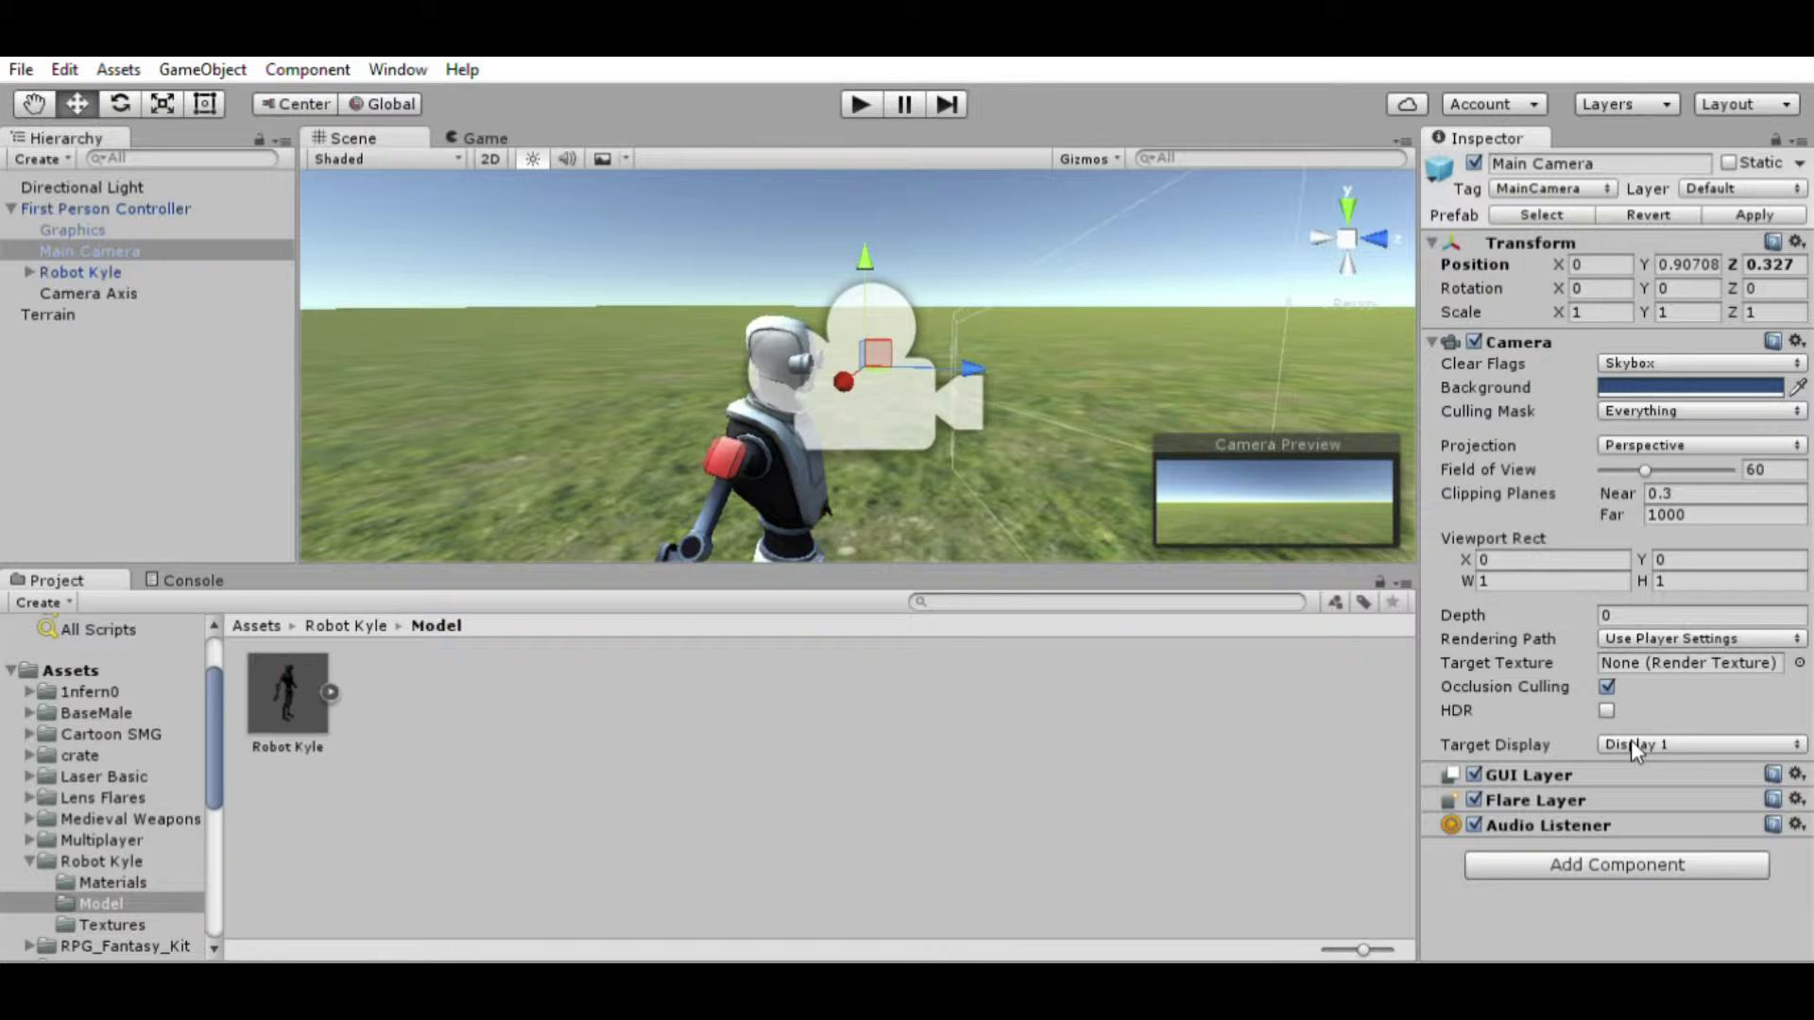
left_click(40, 664)
scroll(587, 849, "down", 2)
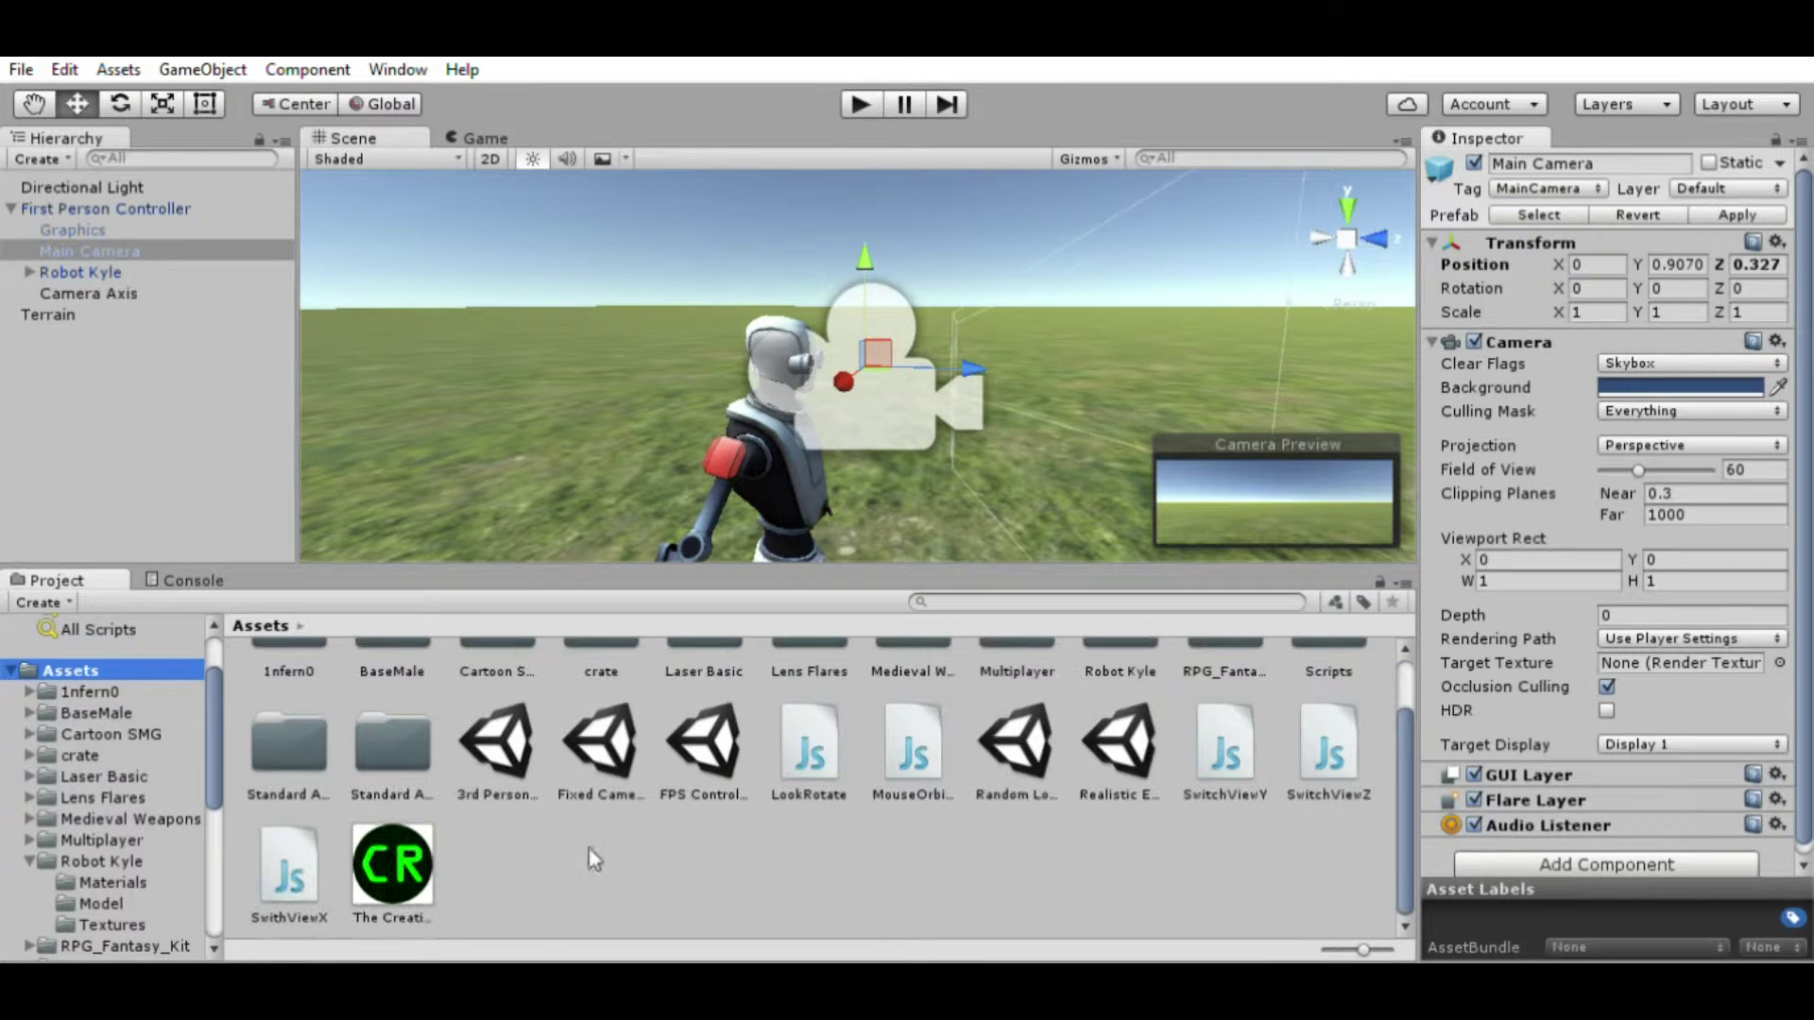
left_click(914, 734)
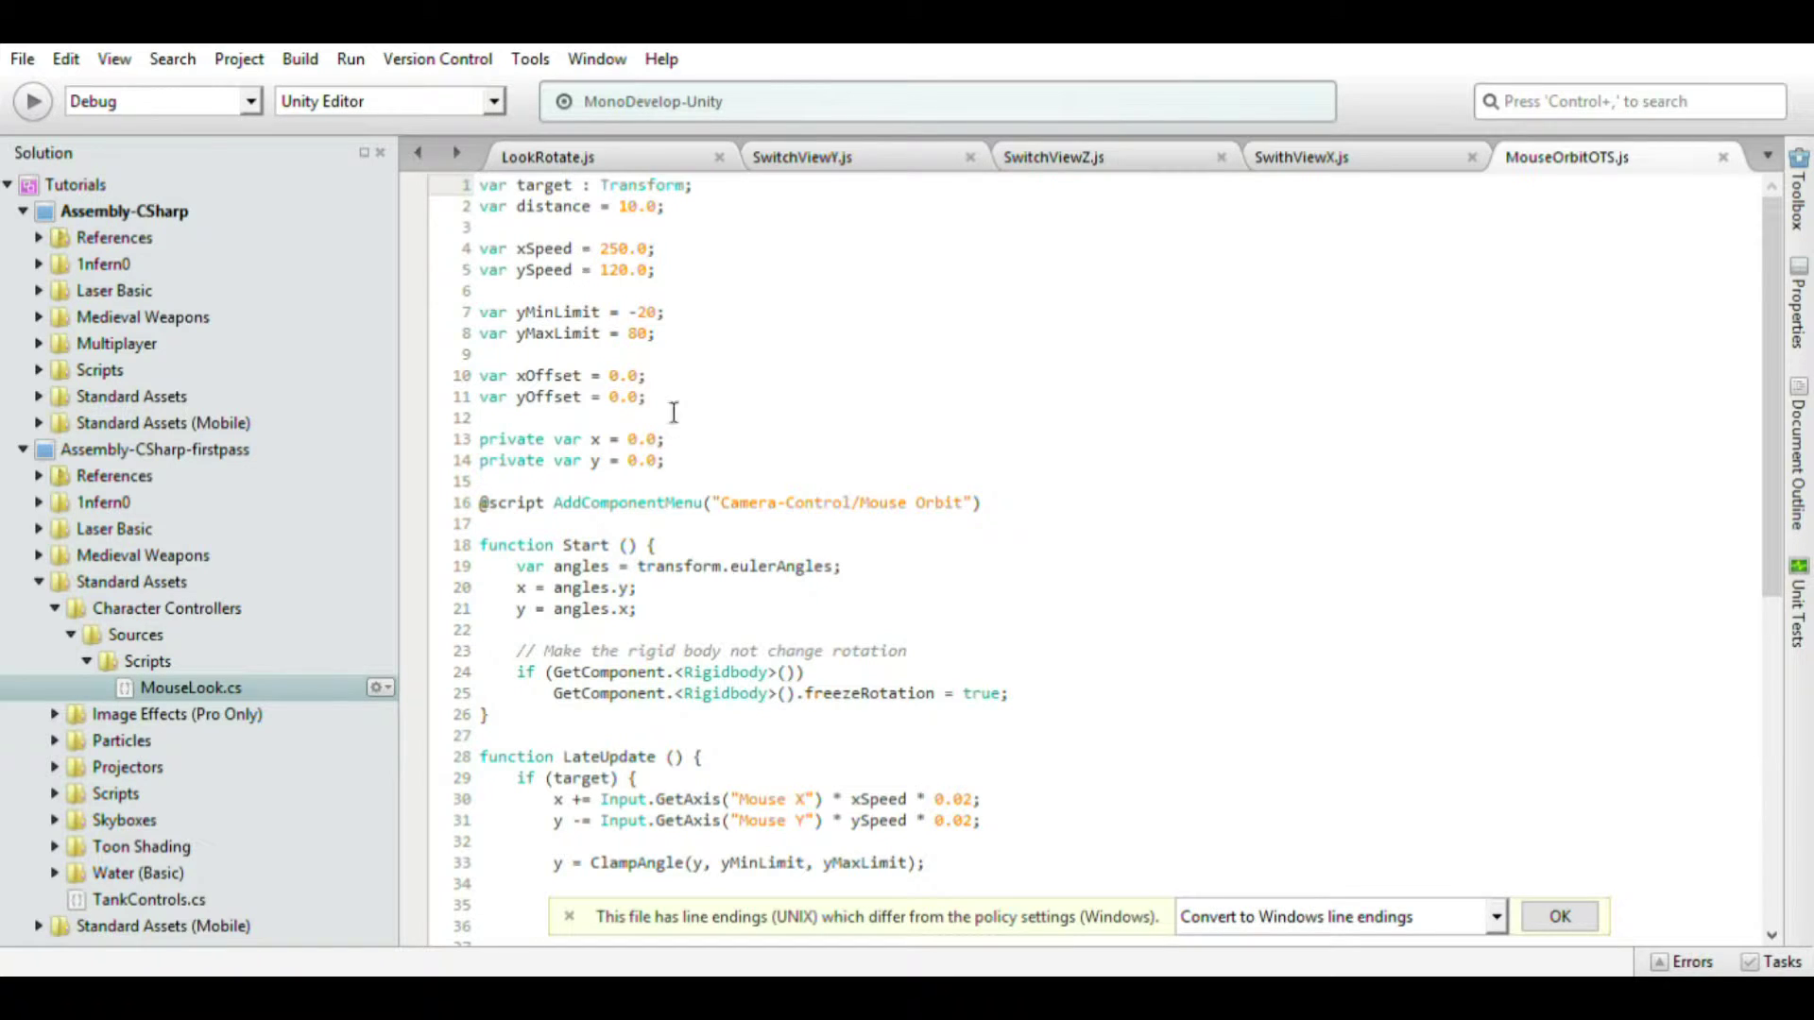
Step: Highlight the xOffset and yOffset declarations on lines 10–11 of MouseOrbitOTS.js
left_click_drag(488, 385, 663, 419)
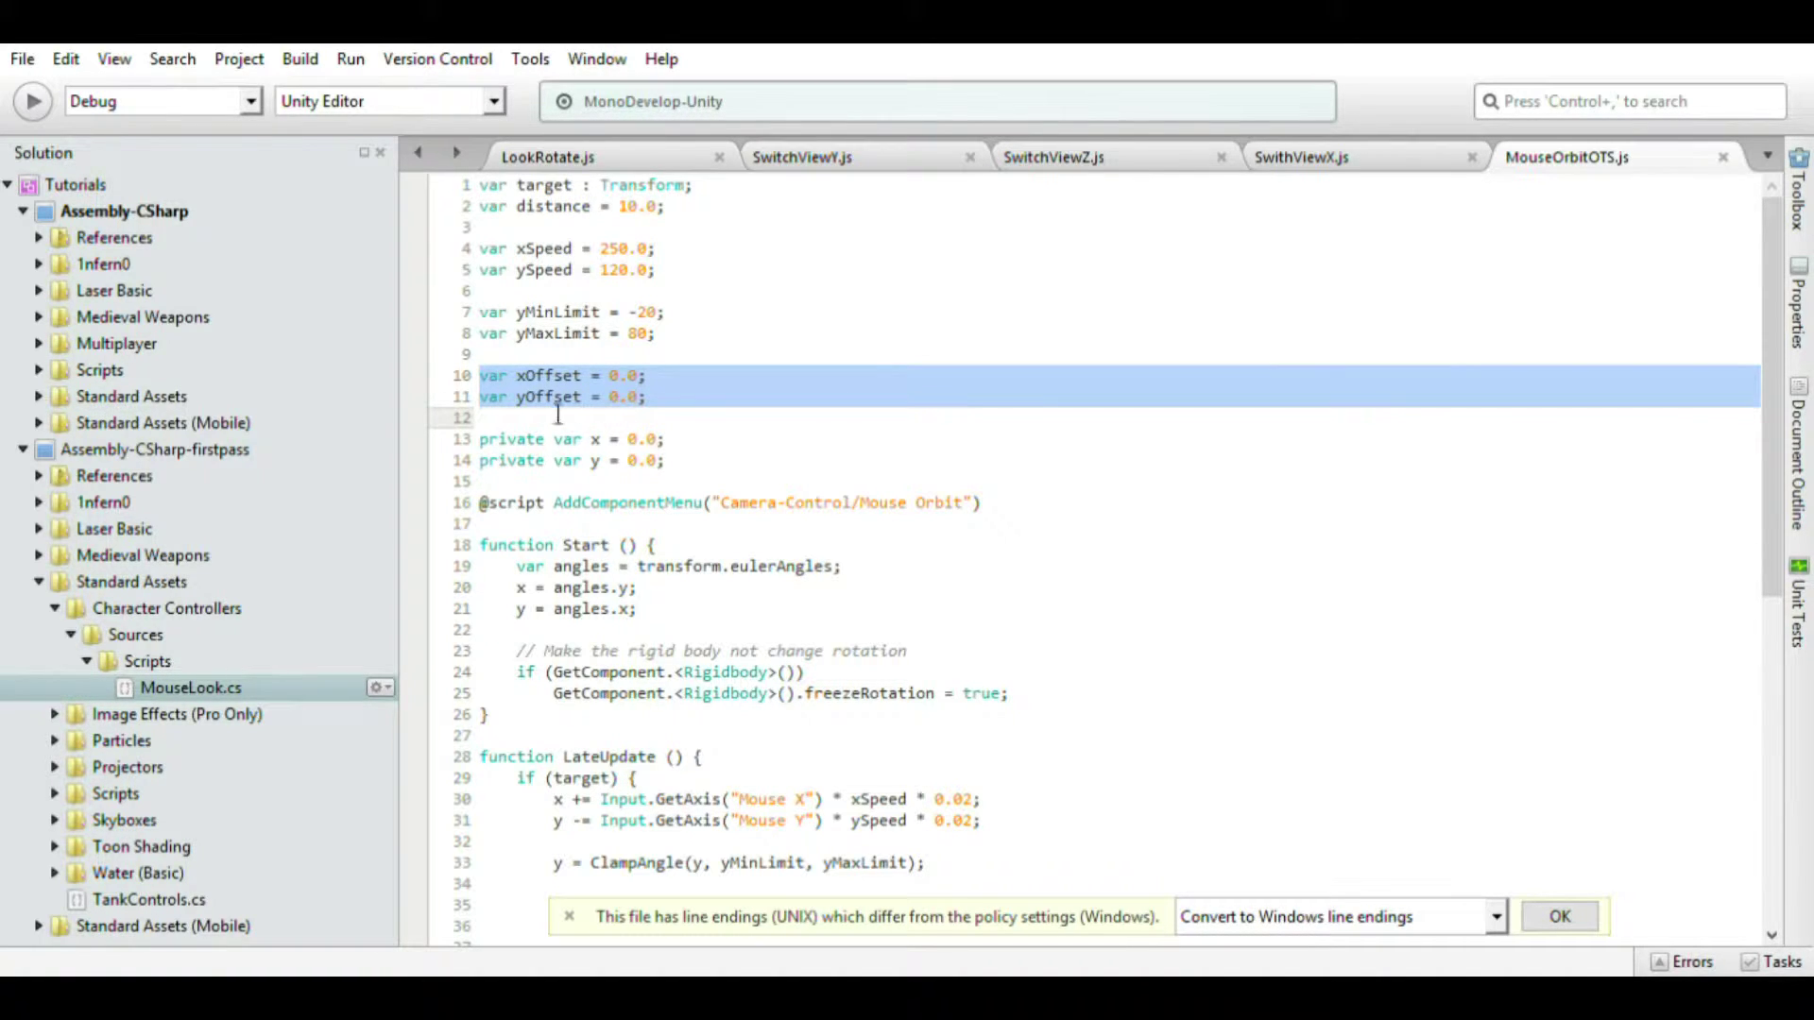
left_click(517, 397)
left_click_drag(480, 398, 662, 416)
scroll(716, 534, "down", 6)
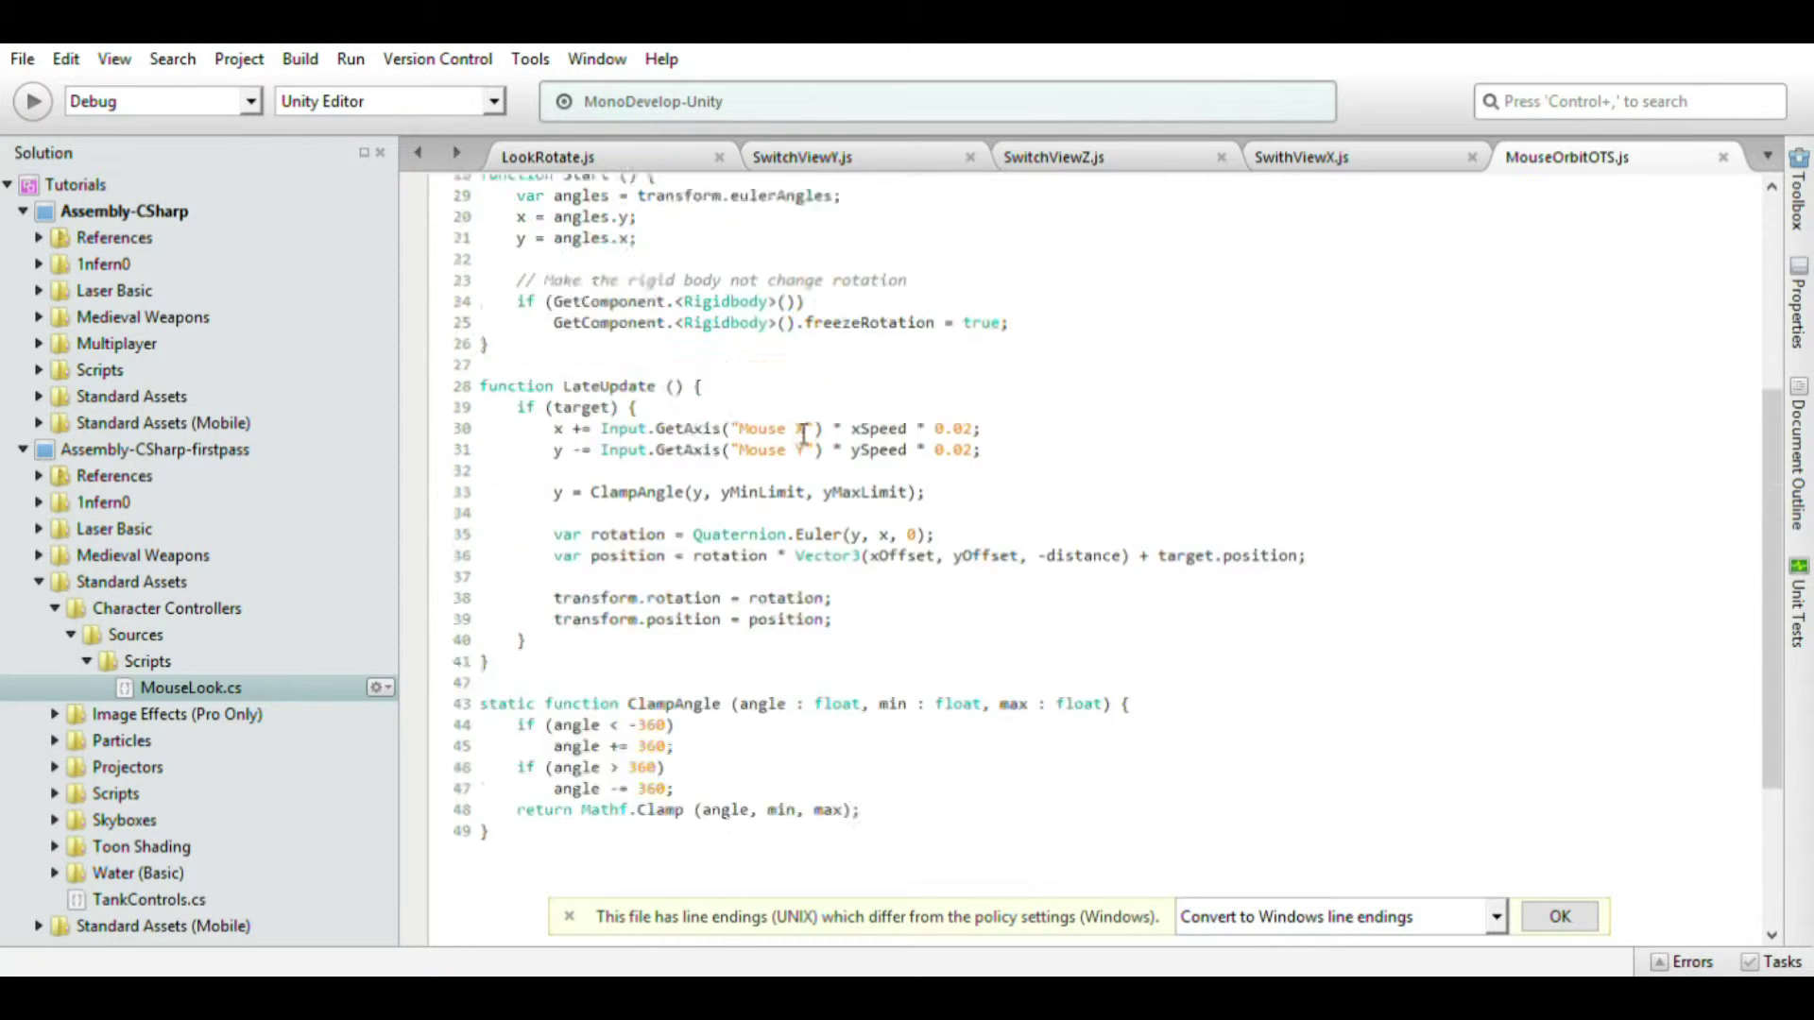
scroll(803, 435, "up", 3)
scroll(842, 456, "down", 6)
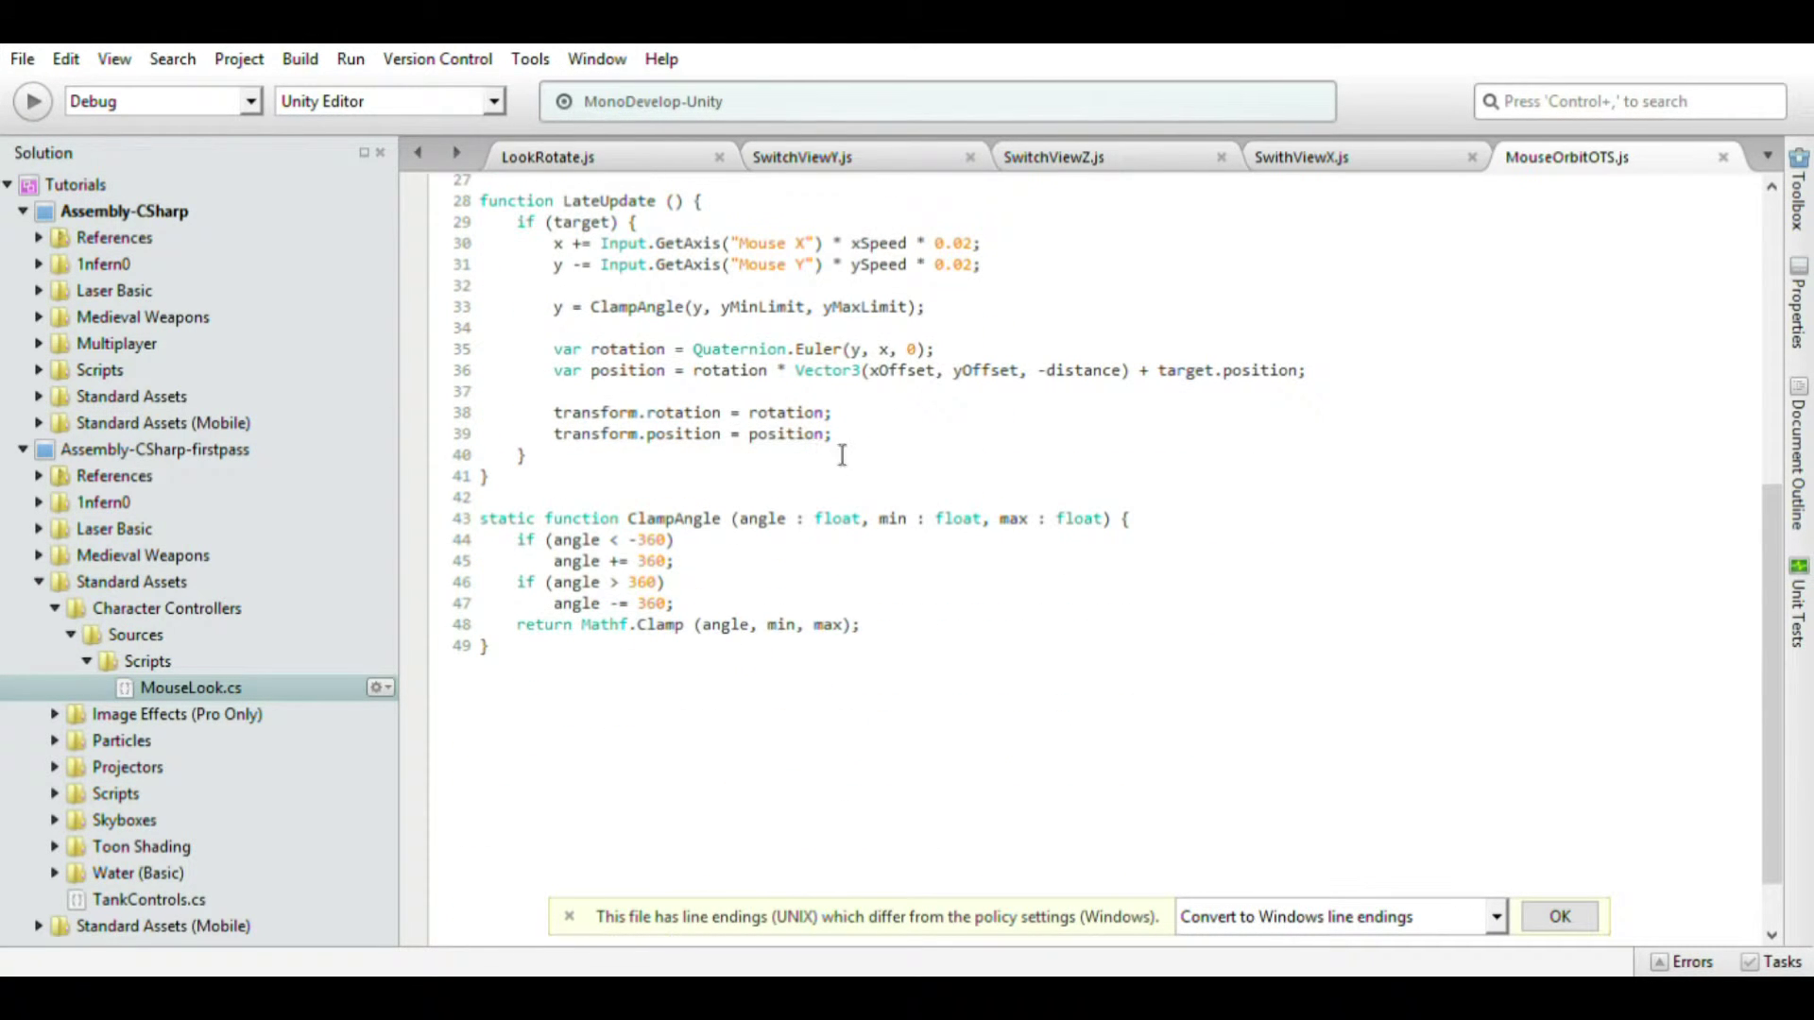
Step: Highlight where xOffset and yOffset feed the Vector3 position on line 36
double_click(883, 372)
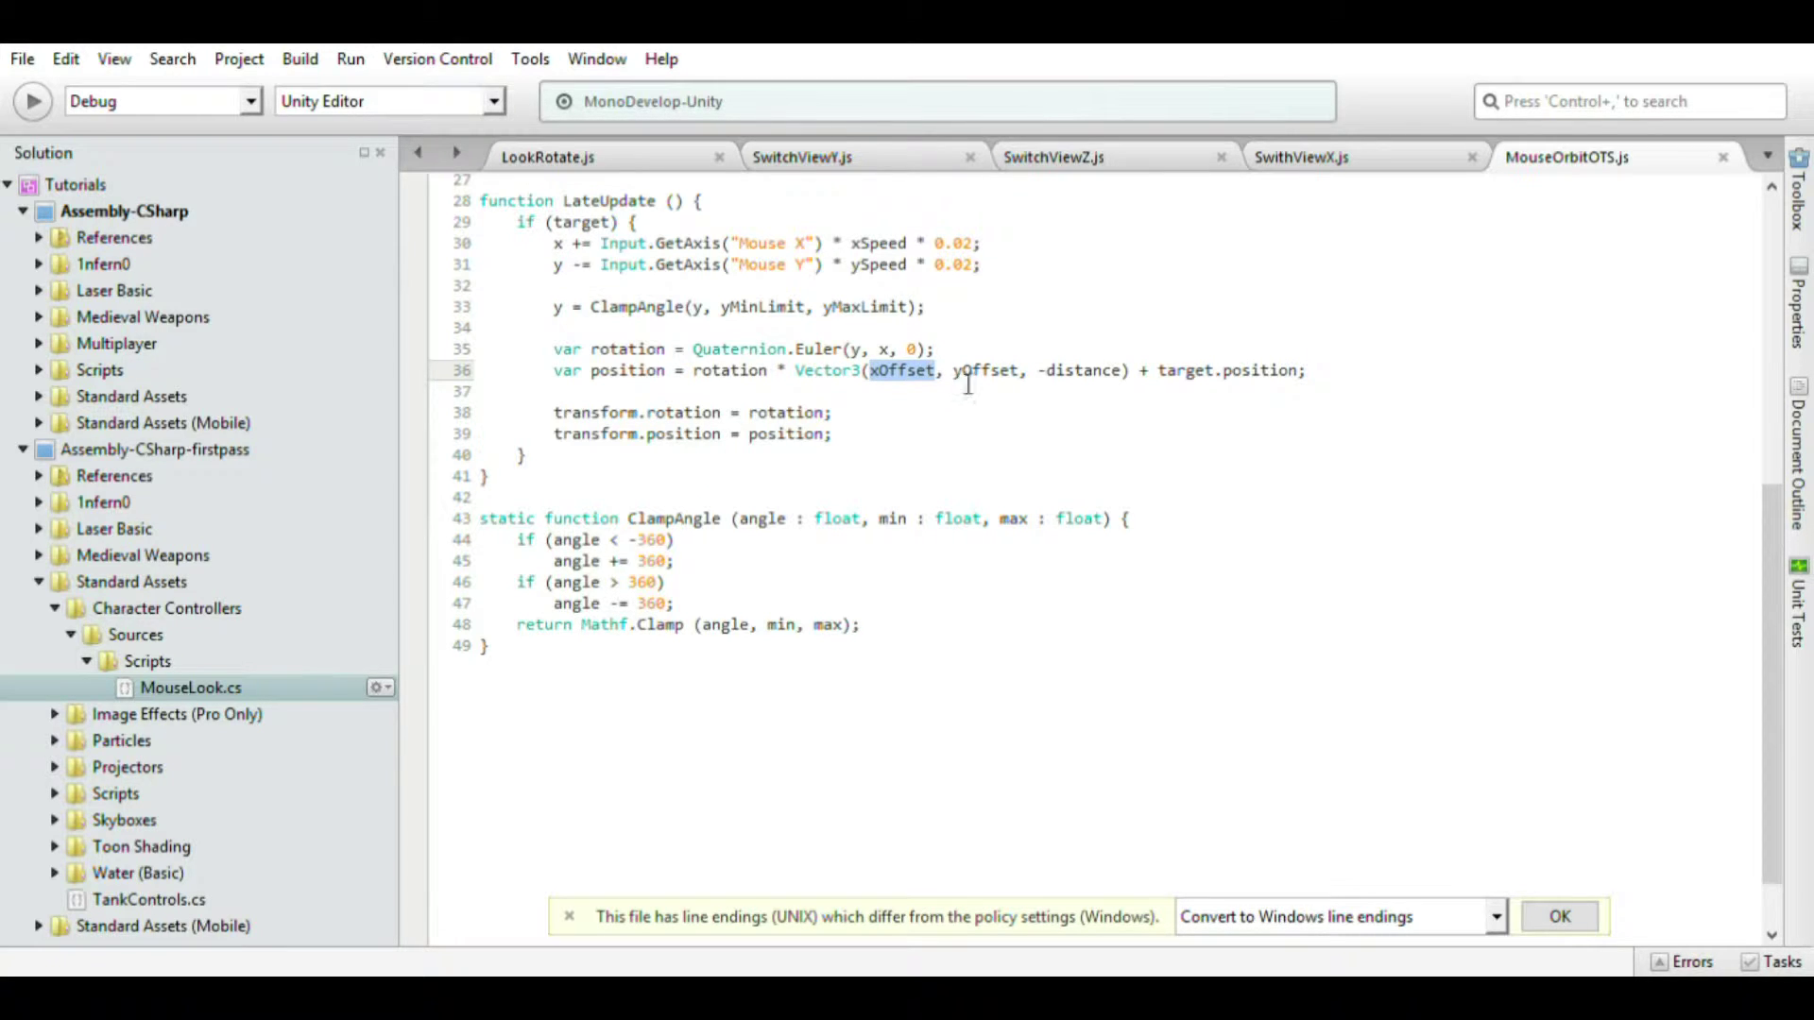
double_click(978, 373)
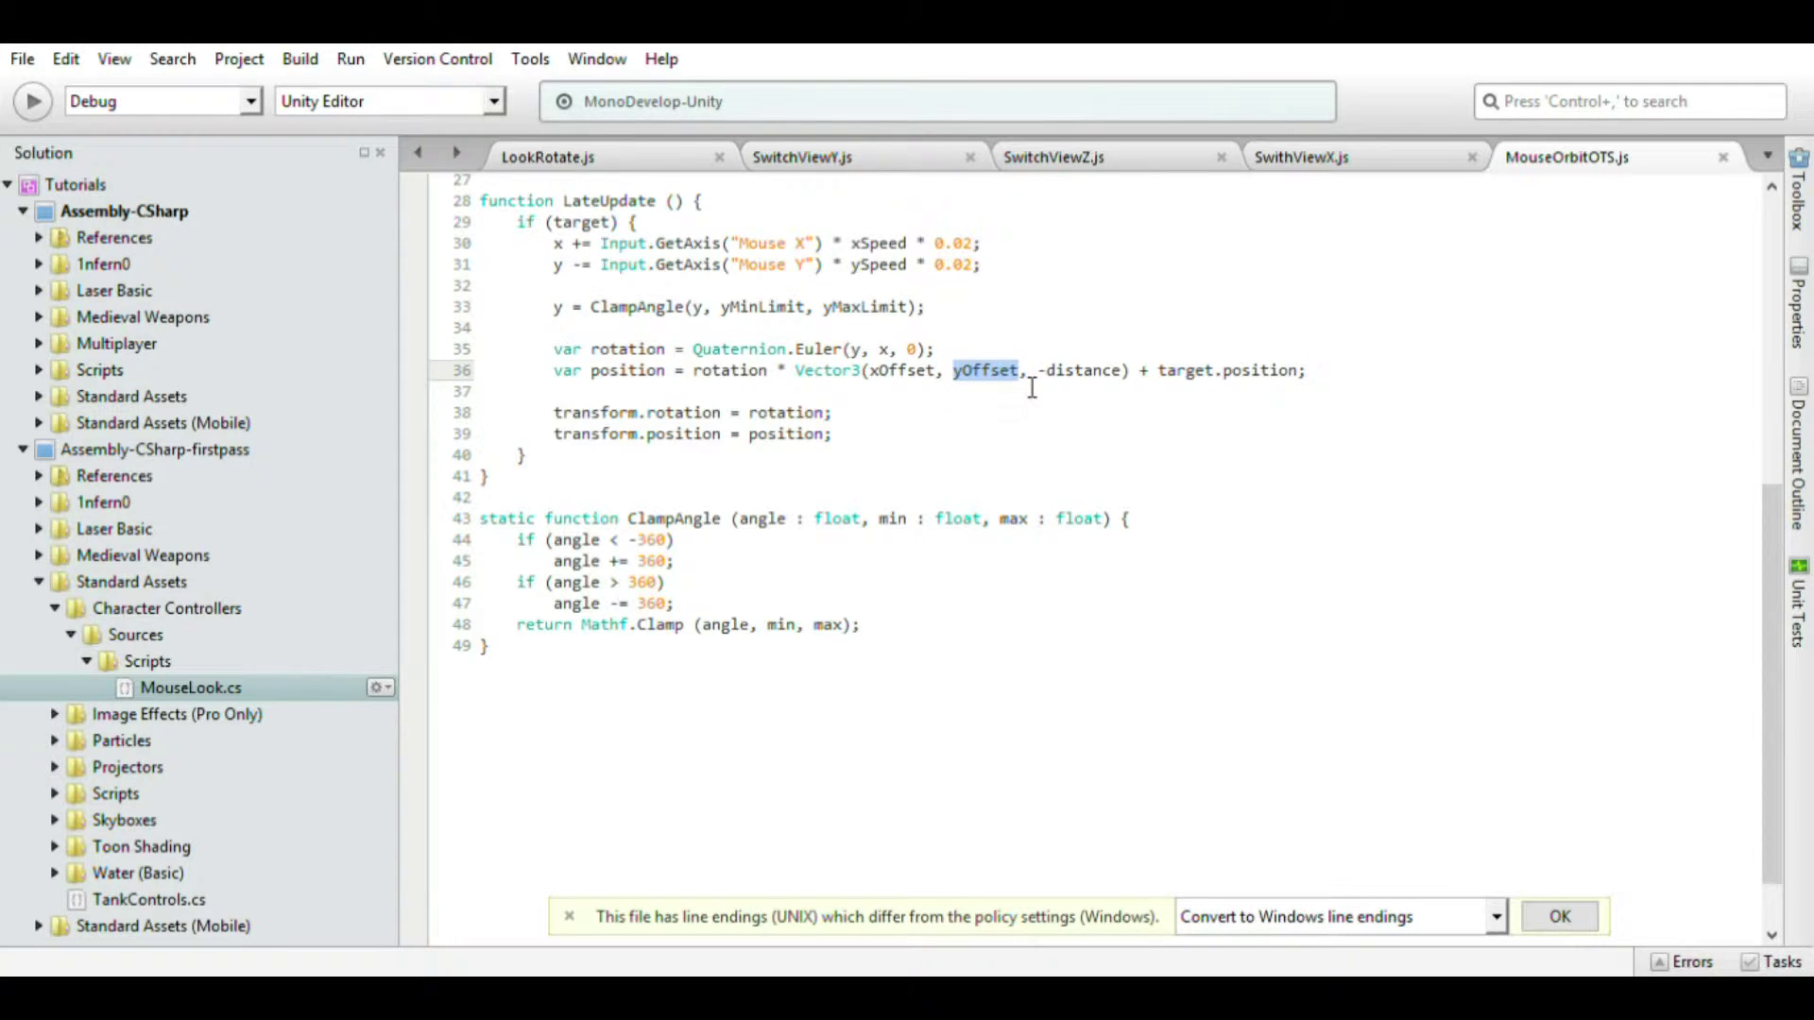
scroll(1007, 404, "up", 2)
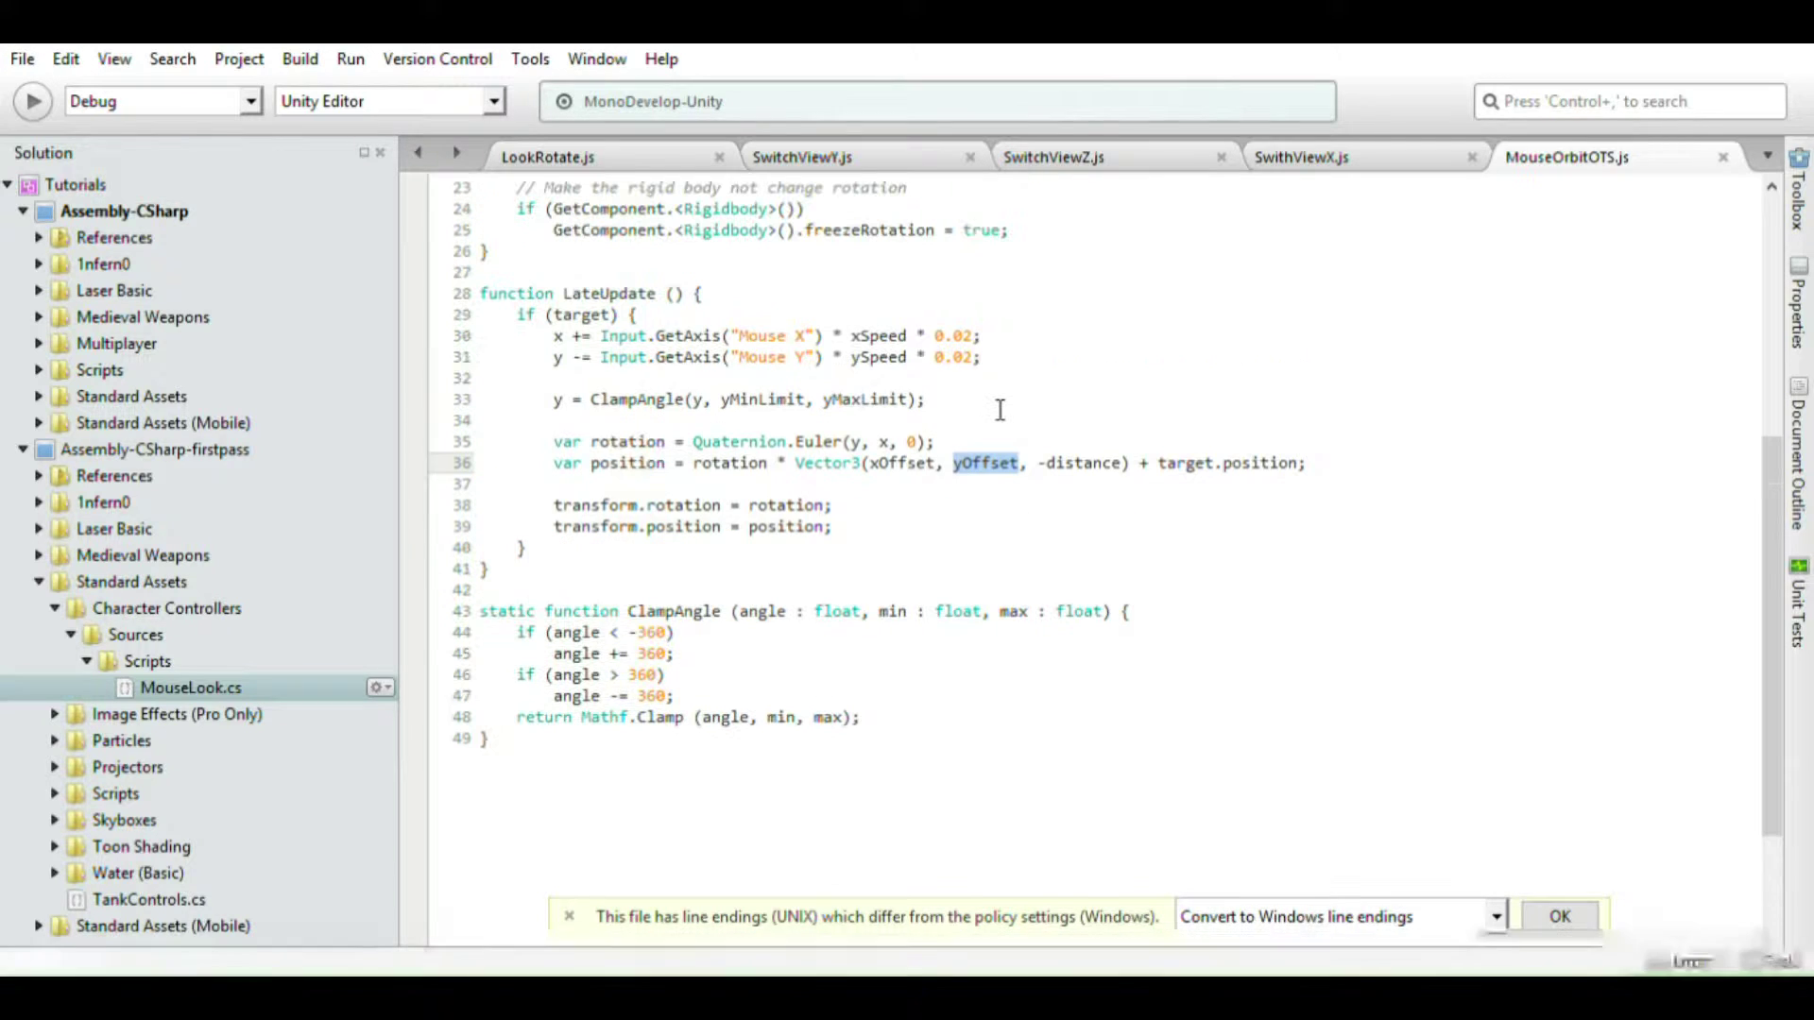
double_click(930, 463)
left_click_drag(950, 469, 1040, 476)
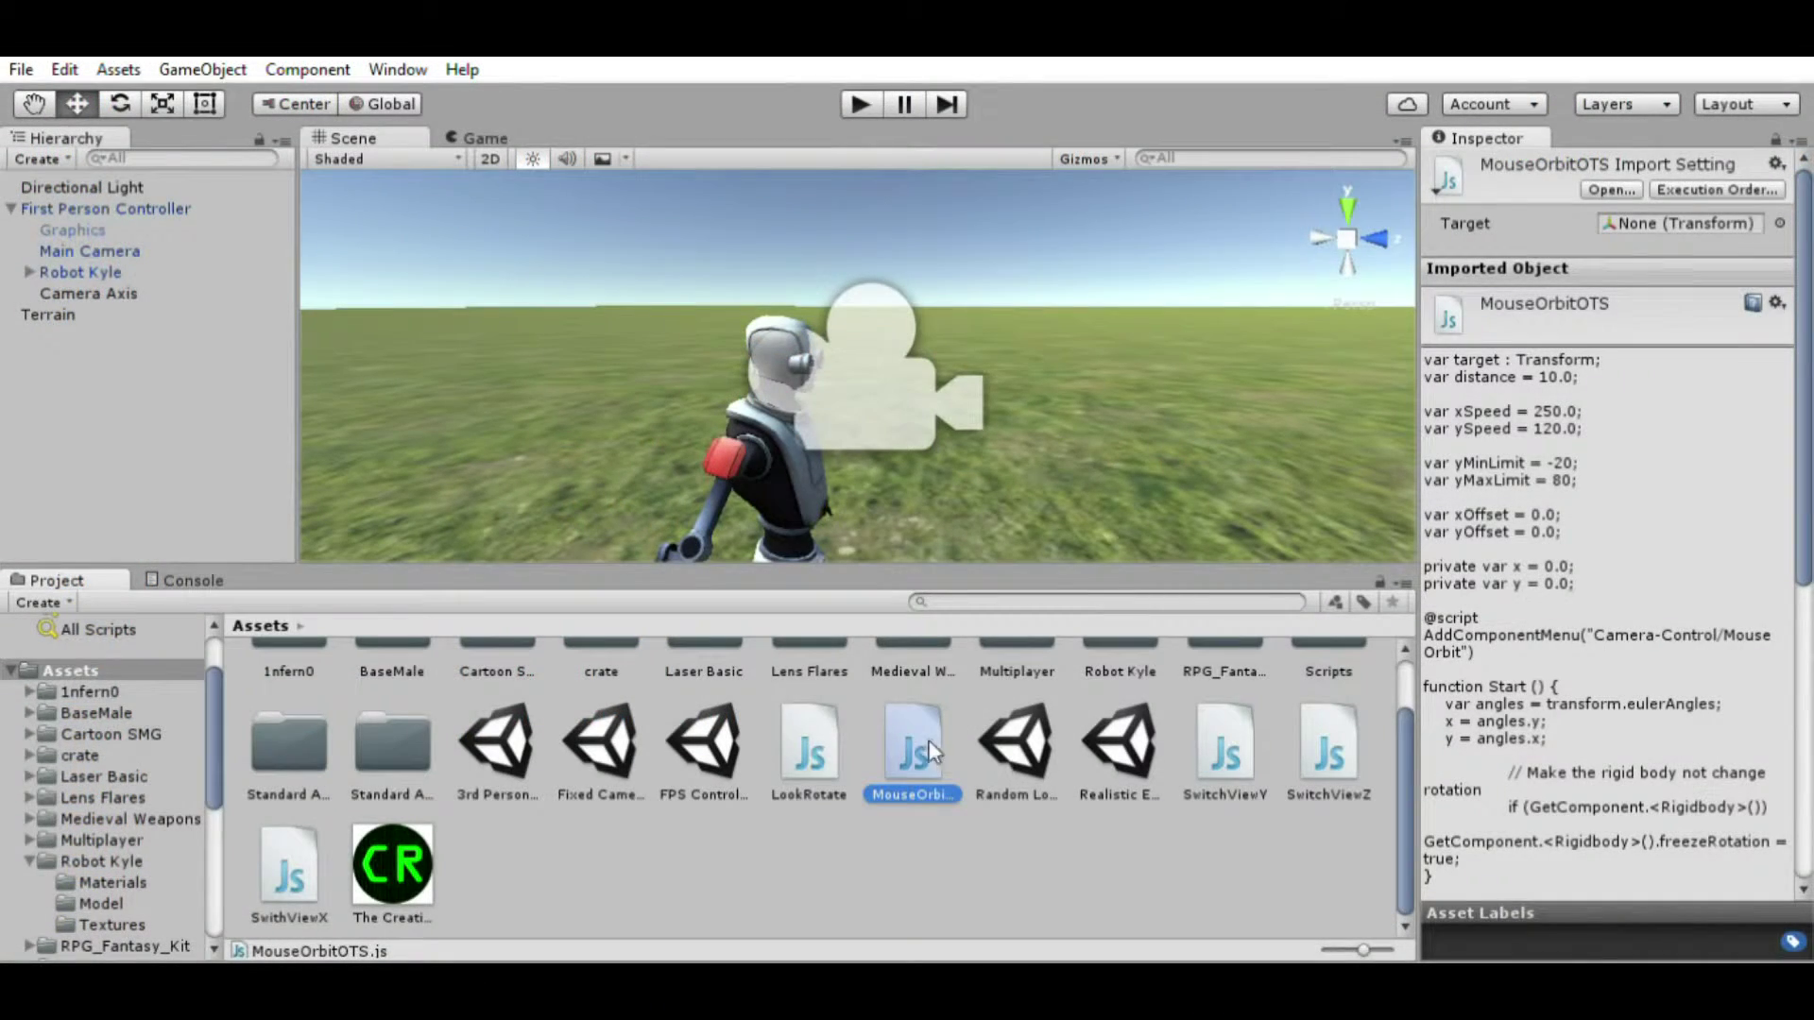
Step: Attach MouseOrbitOTS to the Main Camera, set Y Min Limit -70 and Distance 0, then play
left_click_drag(917, 729, 128, 247)
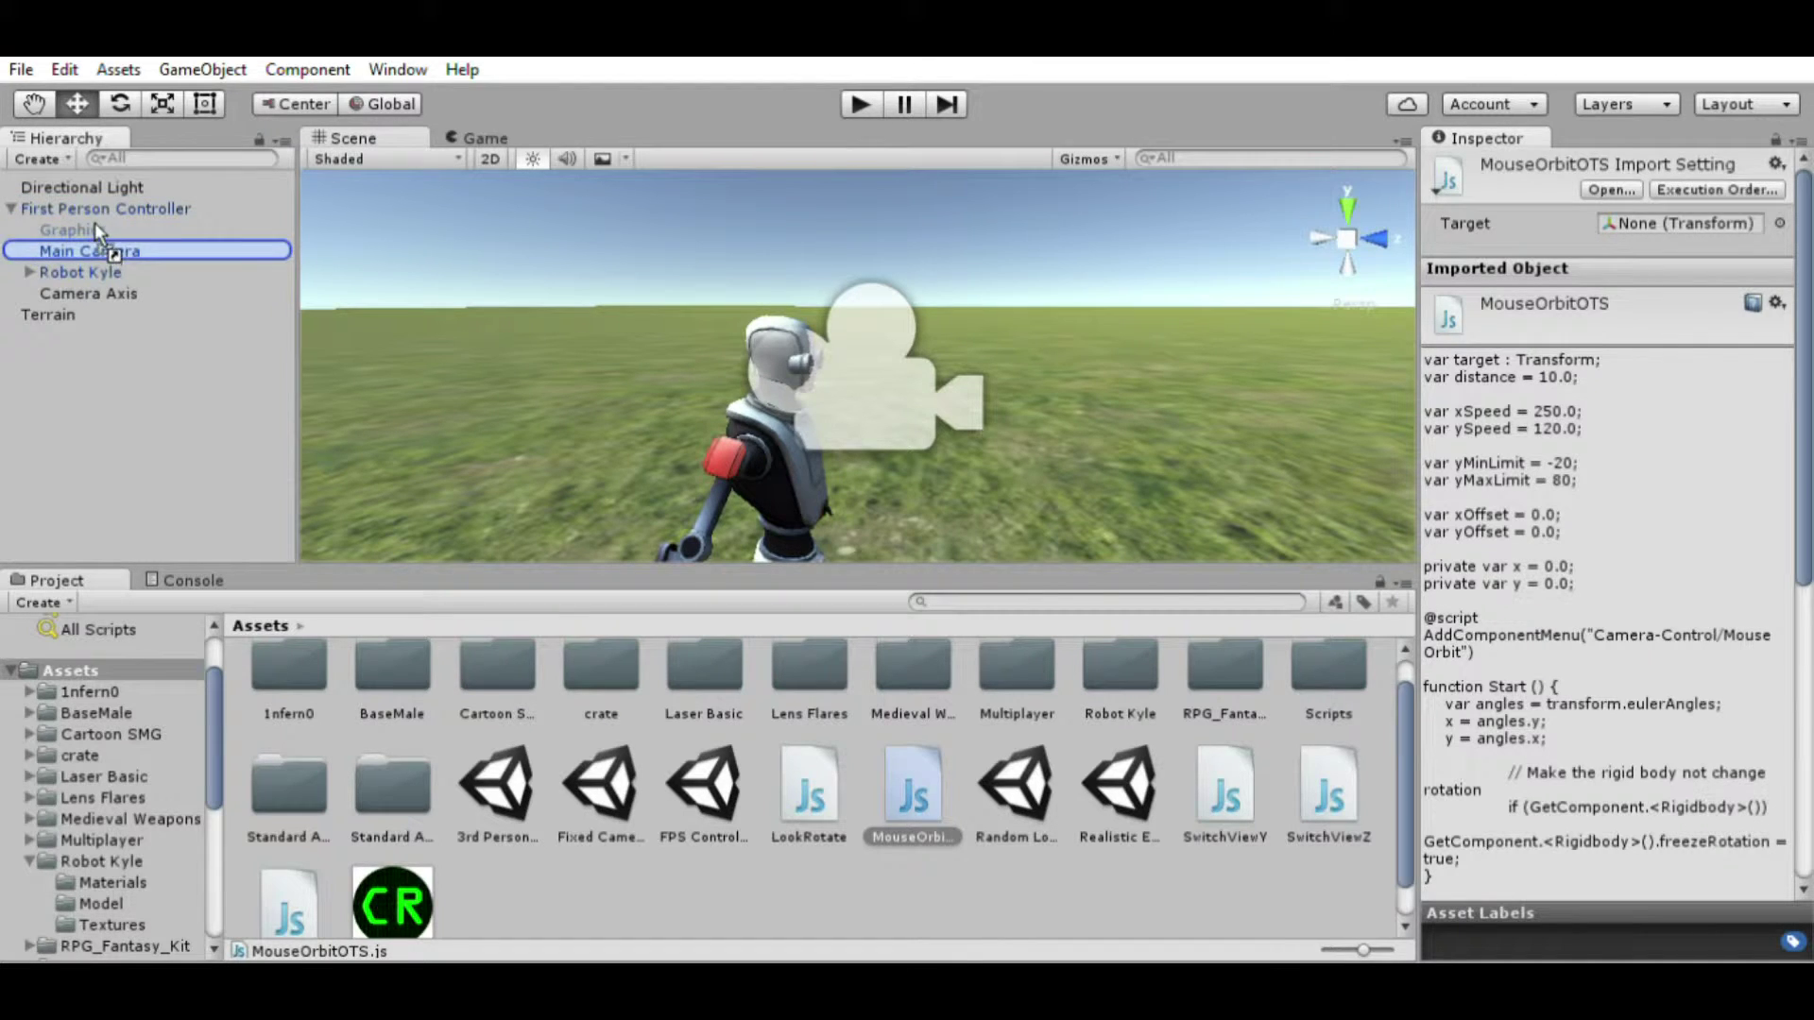
scroll(1597, 718, "down", 3)
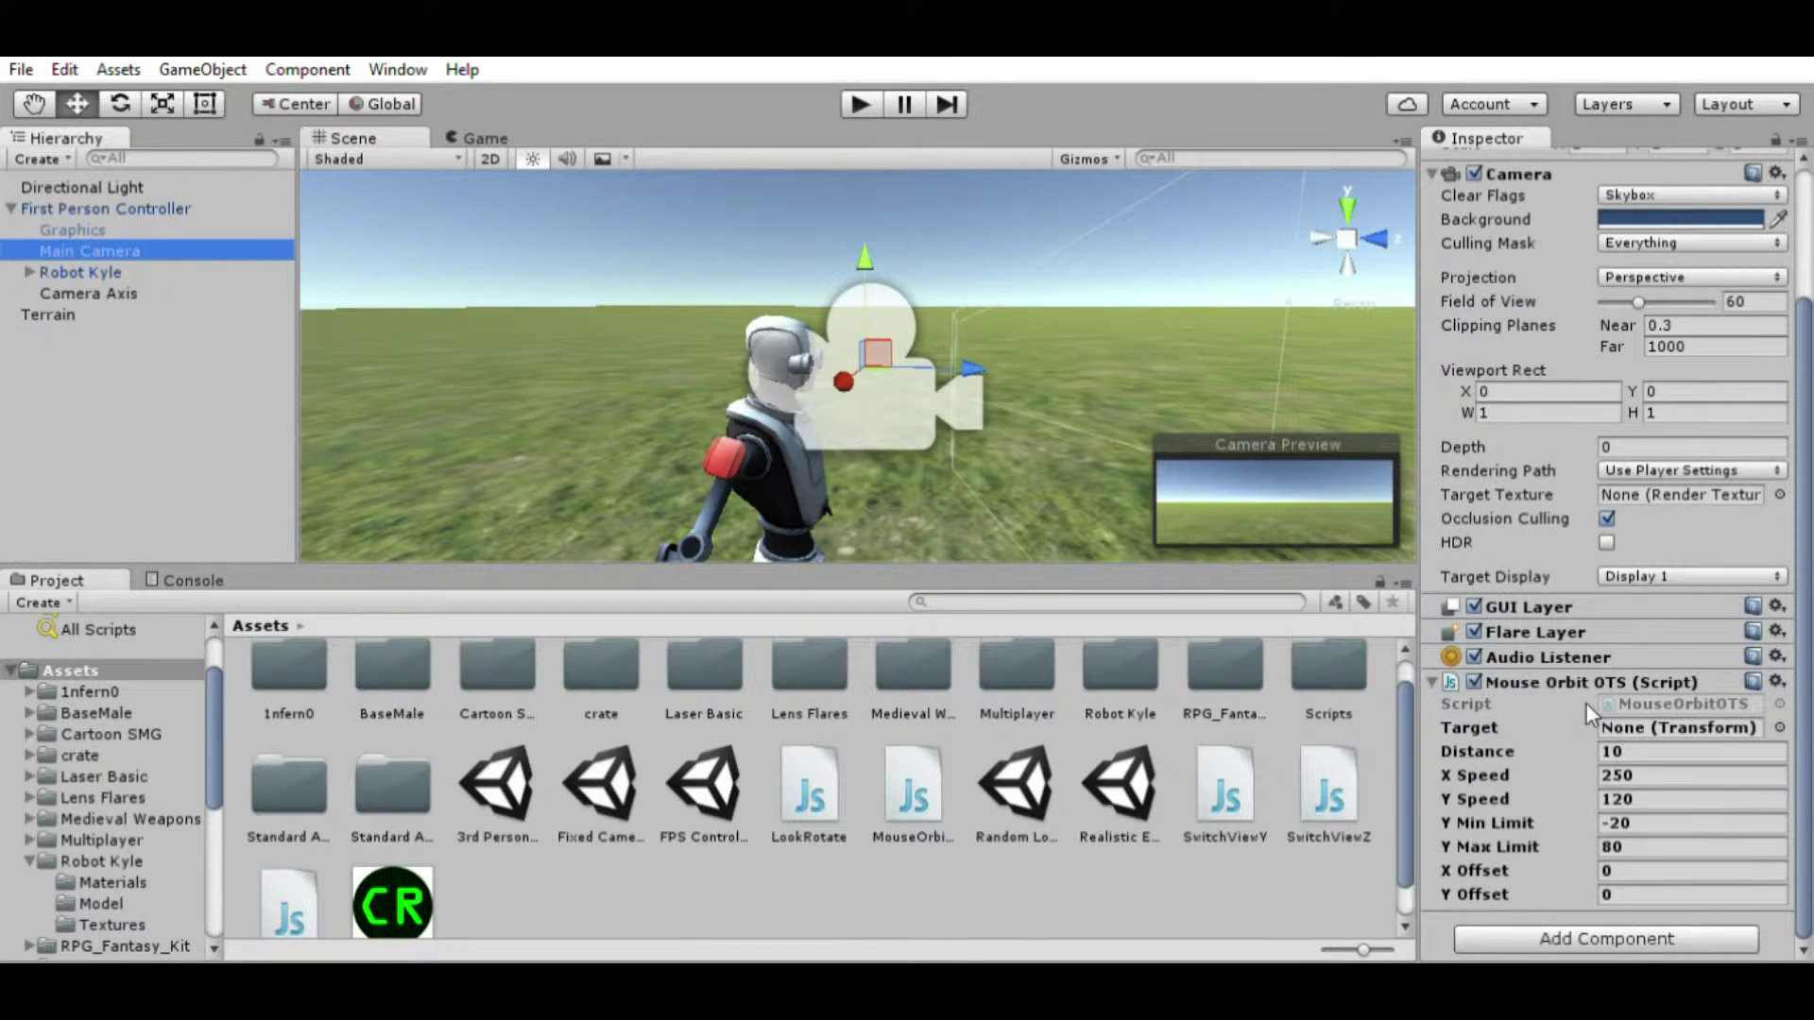
left_click(1653, 823)
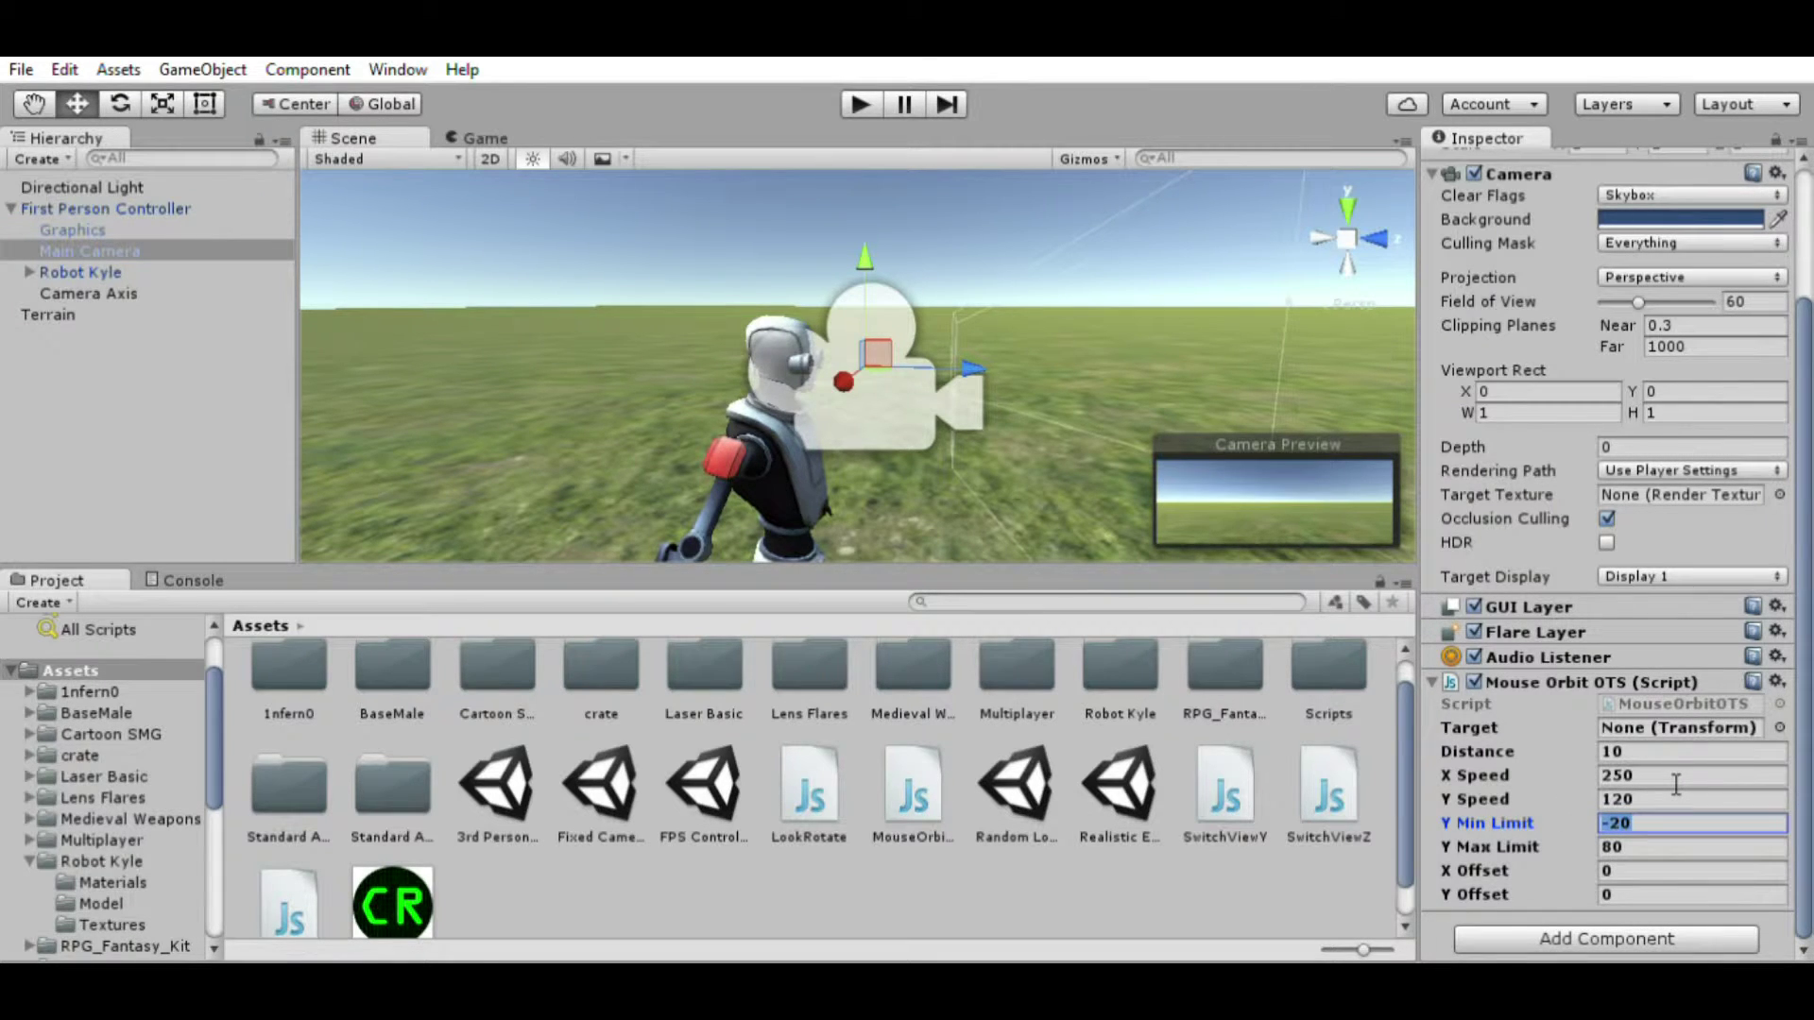
type("-")
left_click(1617, 820)
left_click(1651, 750)
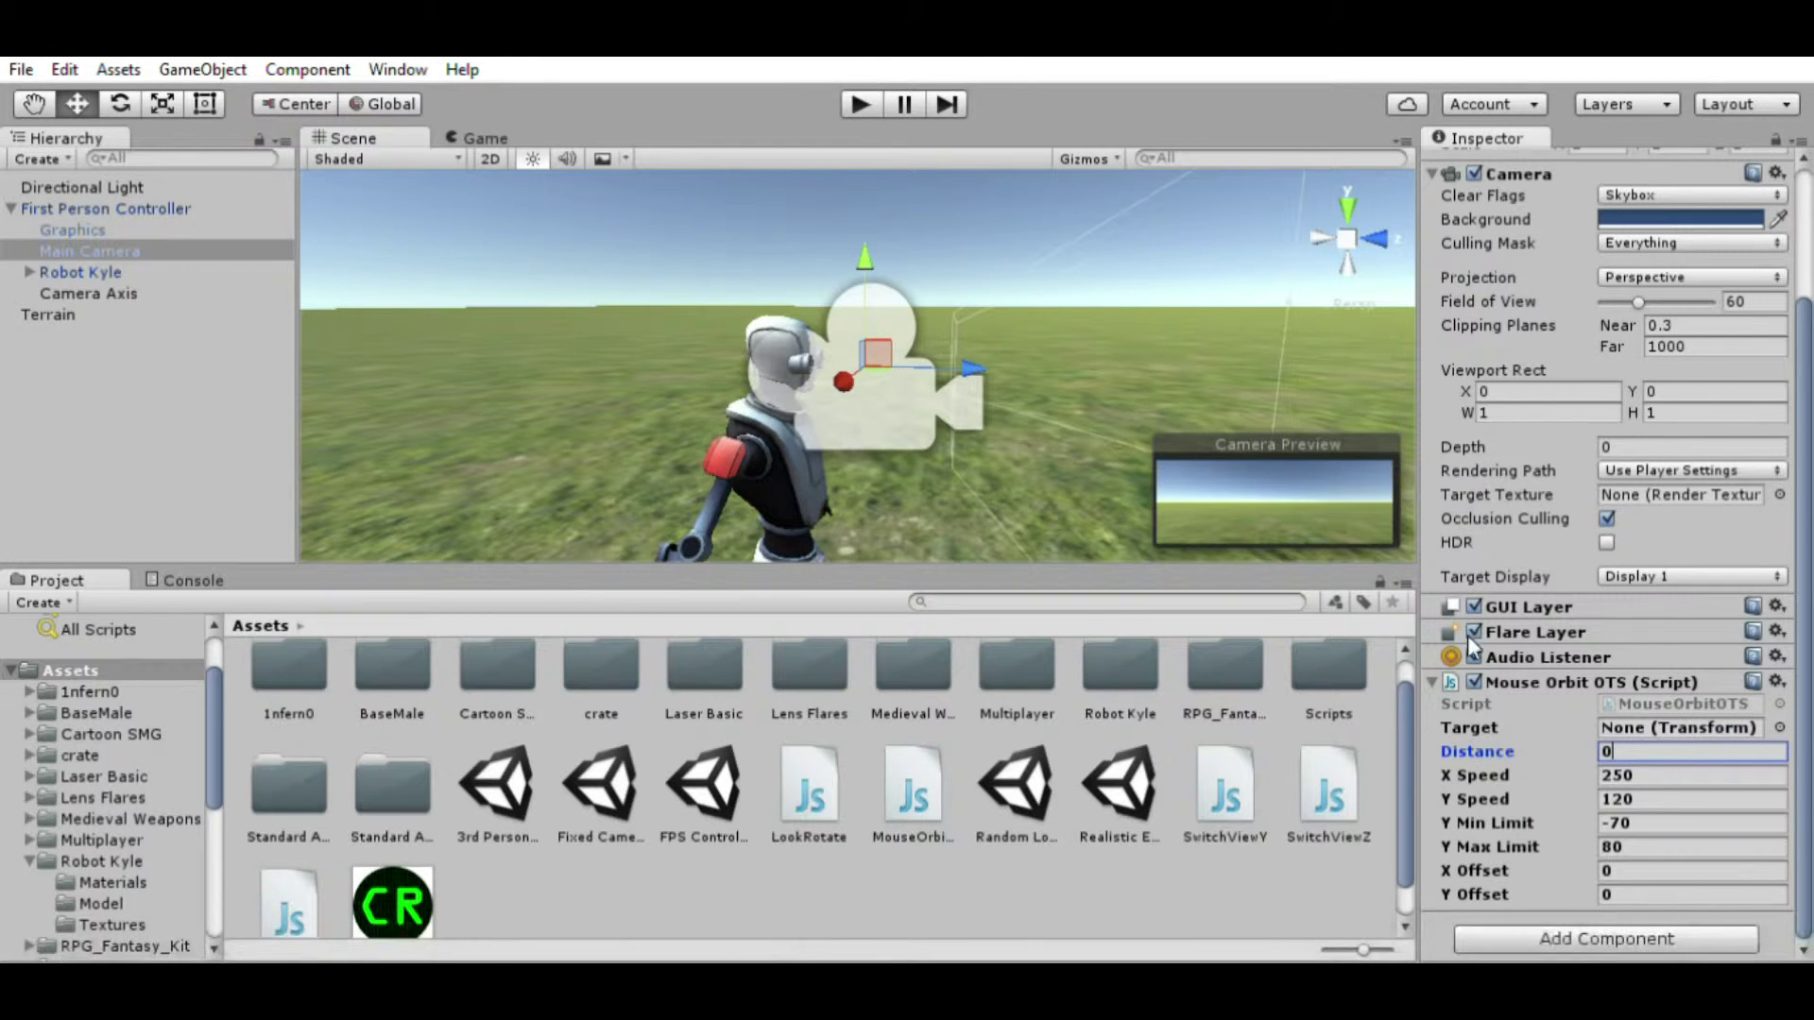
left_click(858, 104)
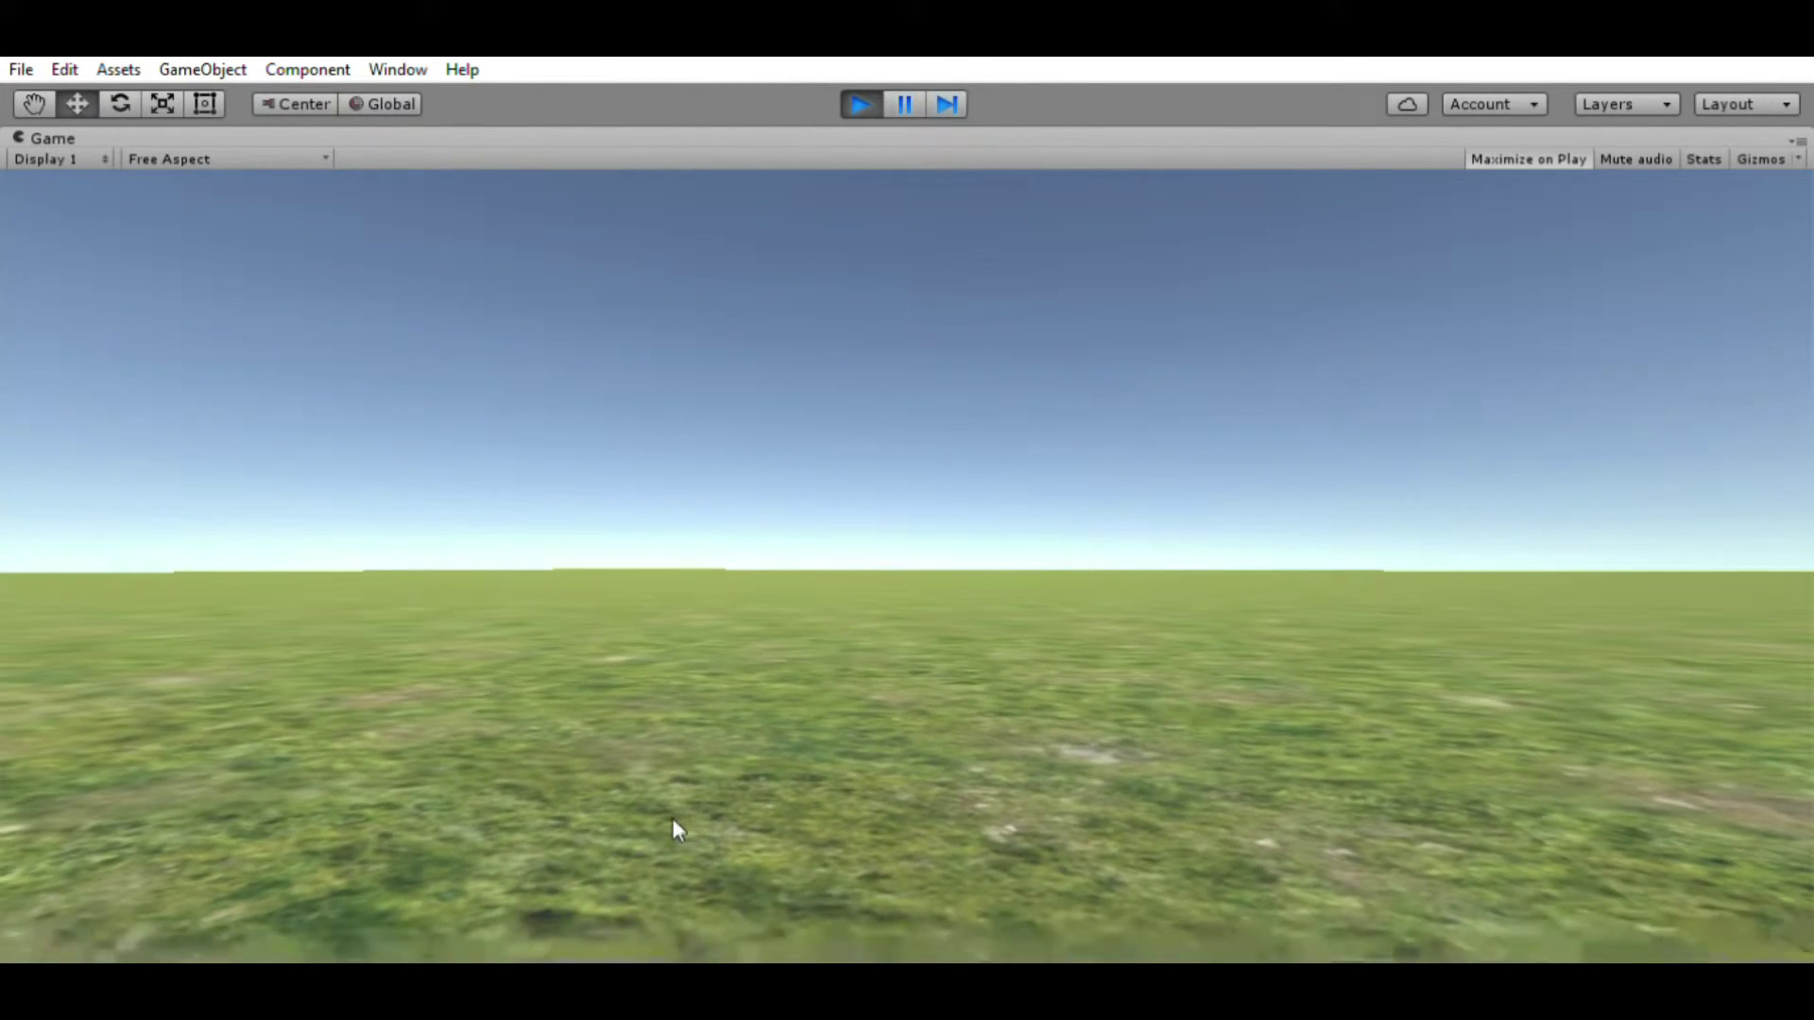
Step: Make Camera Axis the Mouse Orbit OTS target on Main Camera and test it in play mode
key("ctrl+p")
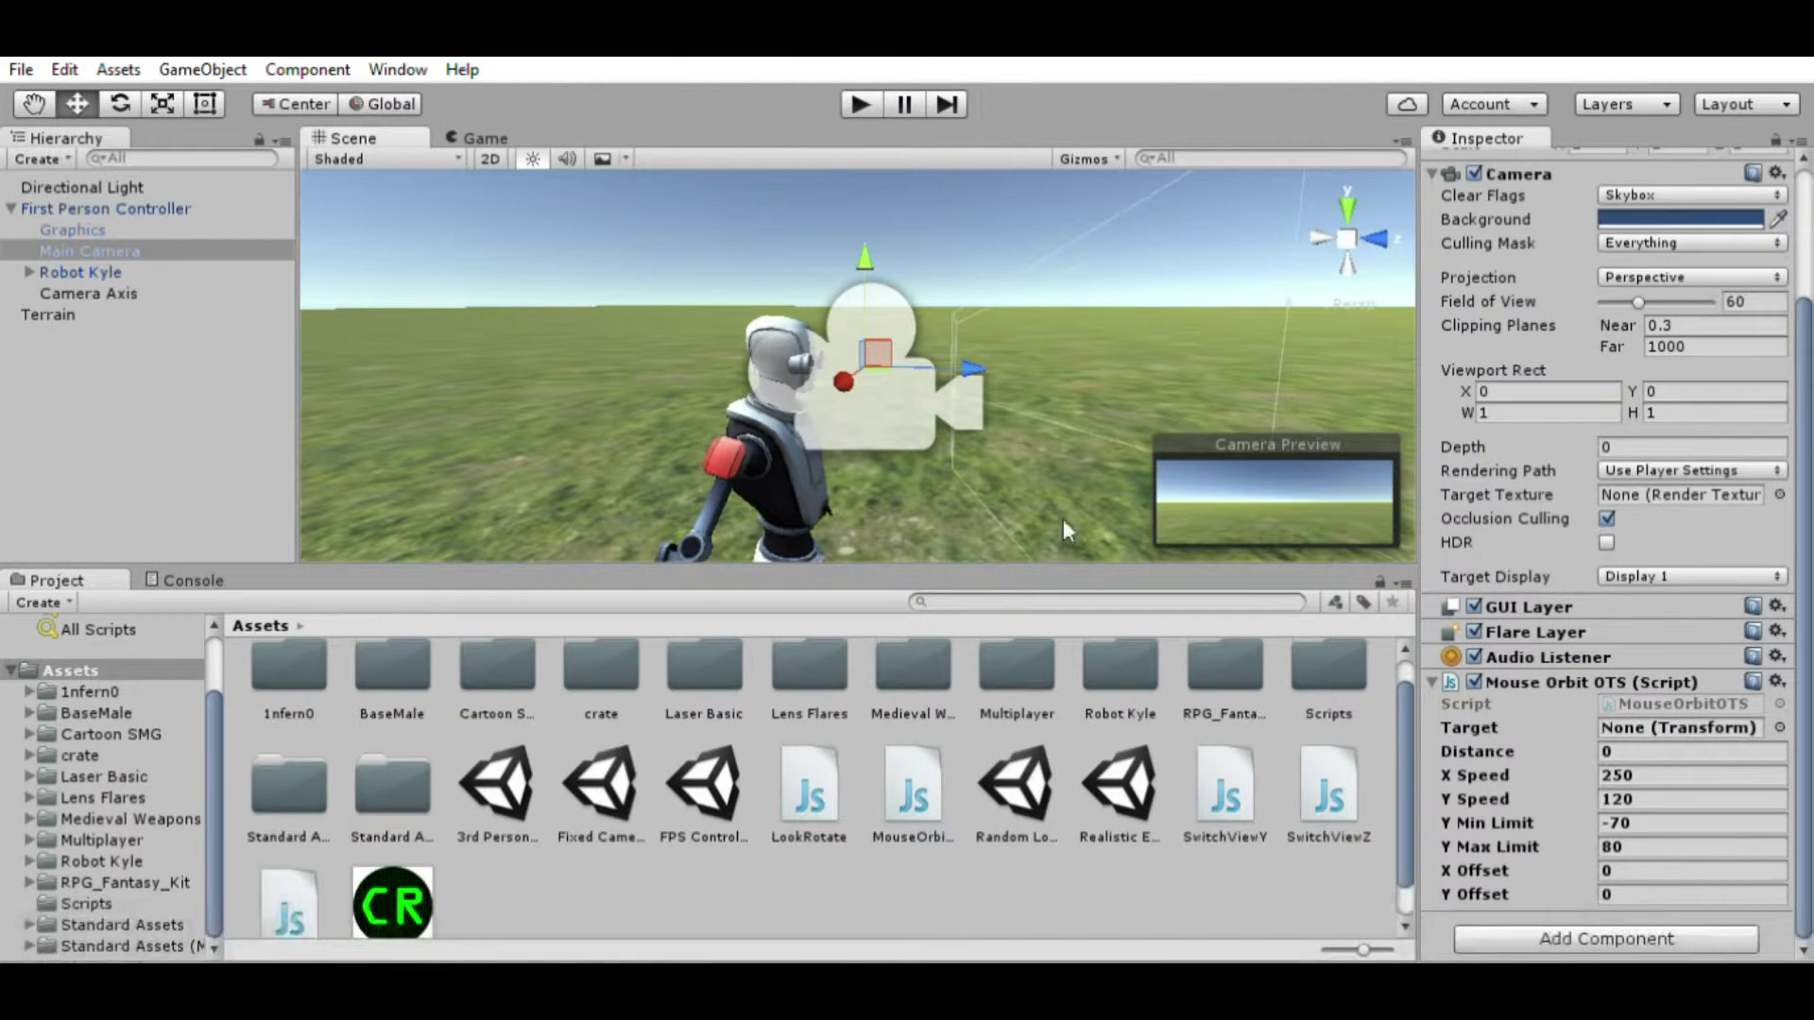
right_click_drag(1063, 518, 987, 506)
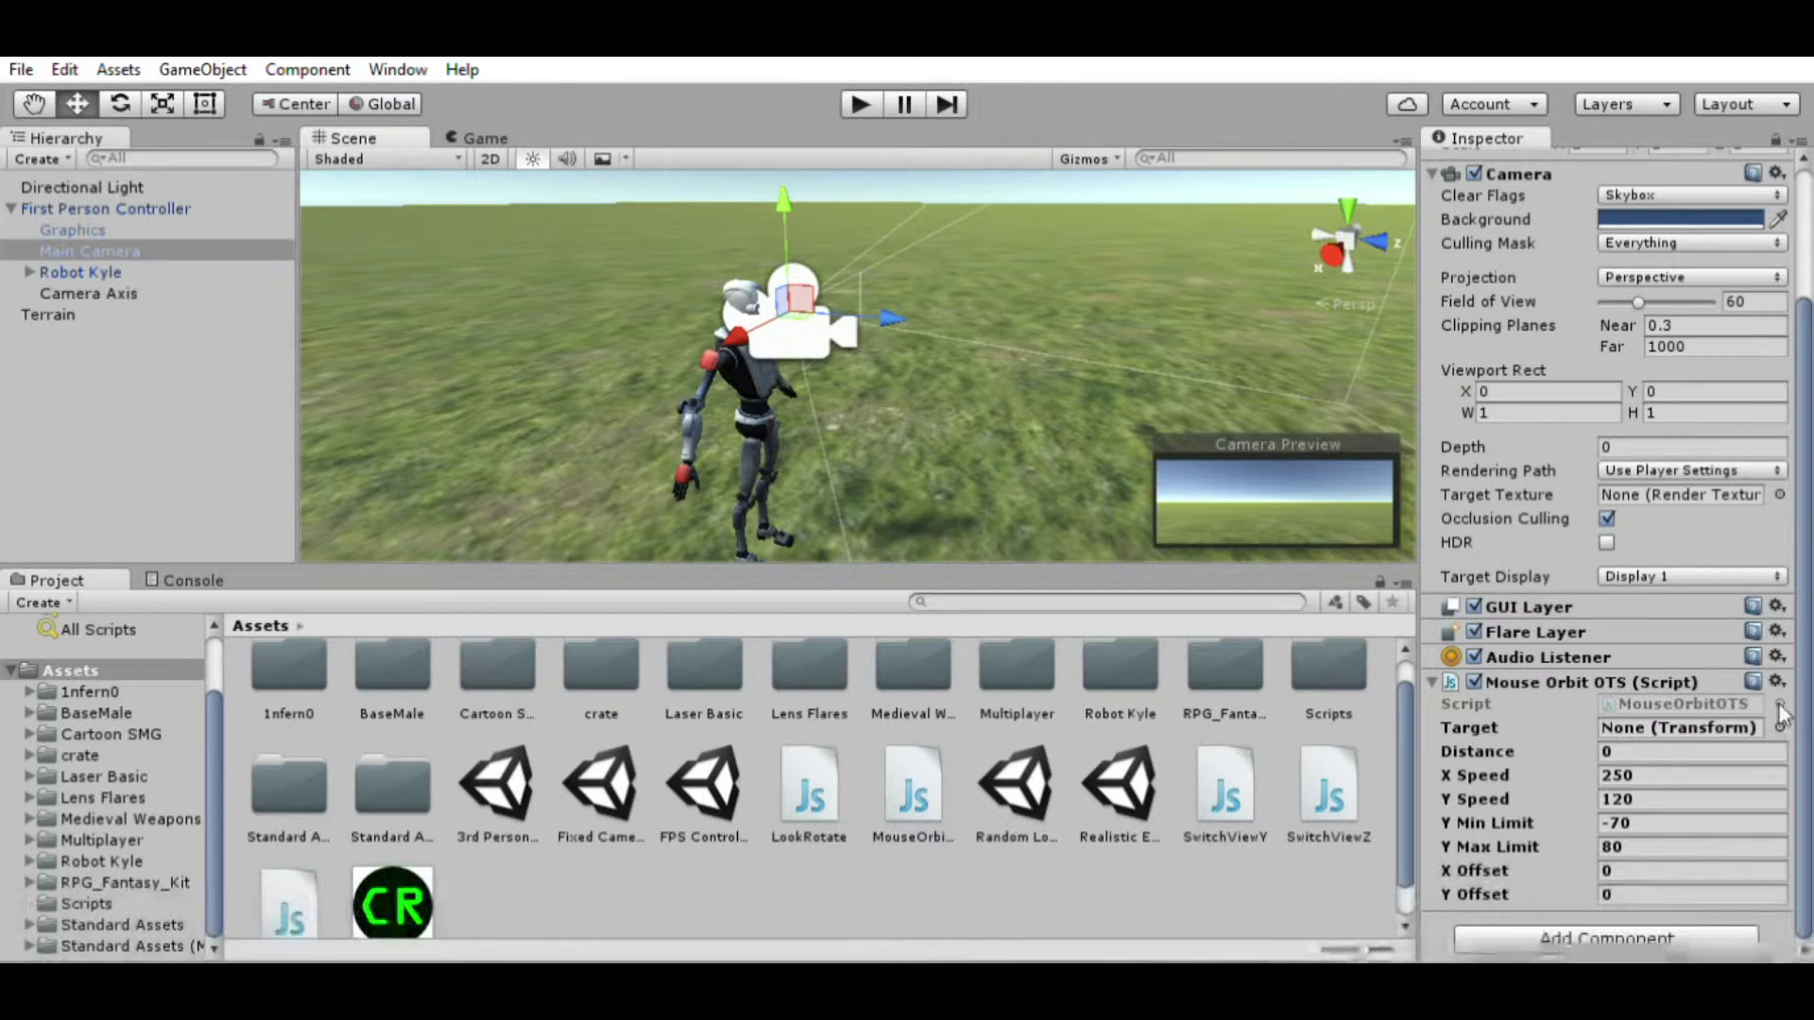
key("f")
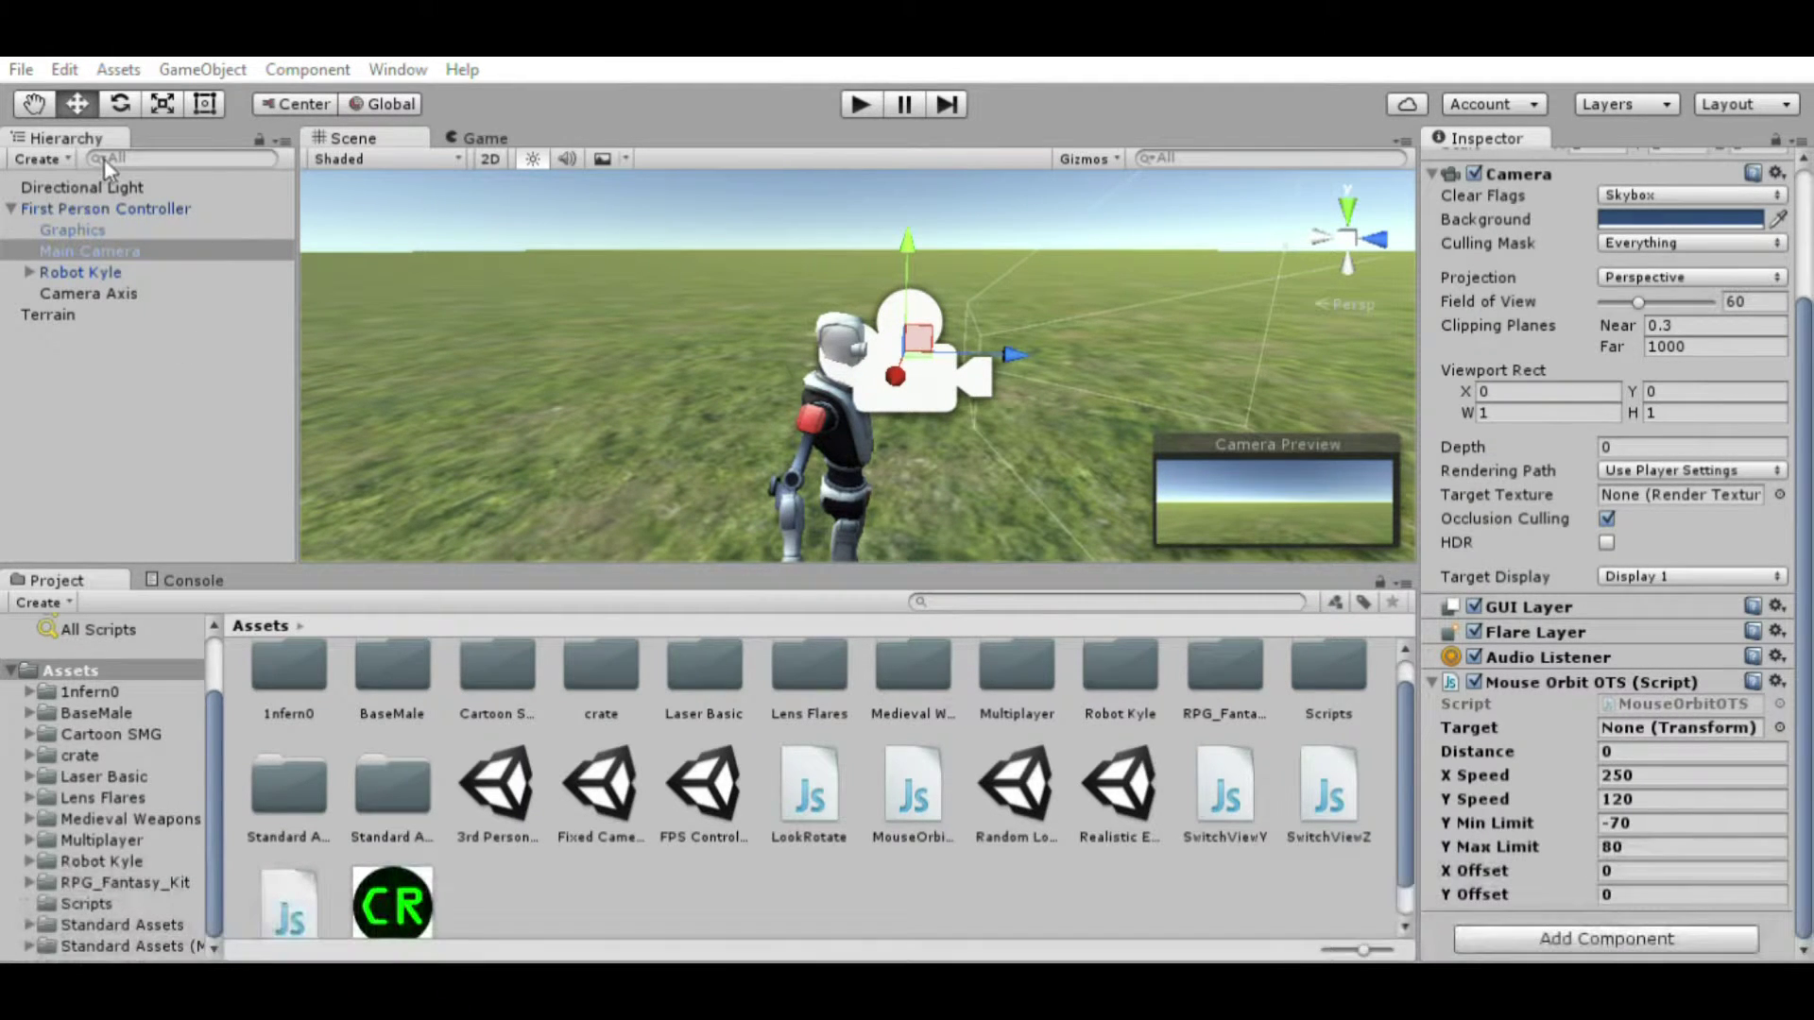
left_click_drag(88, 293, 1678, 727)
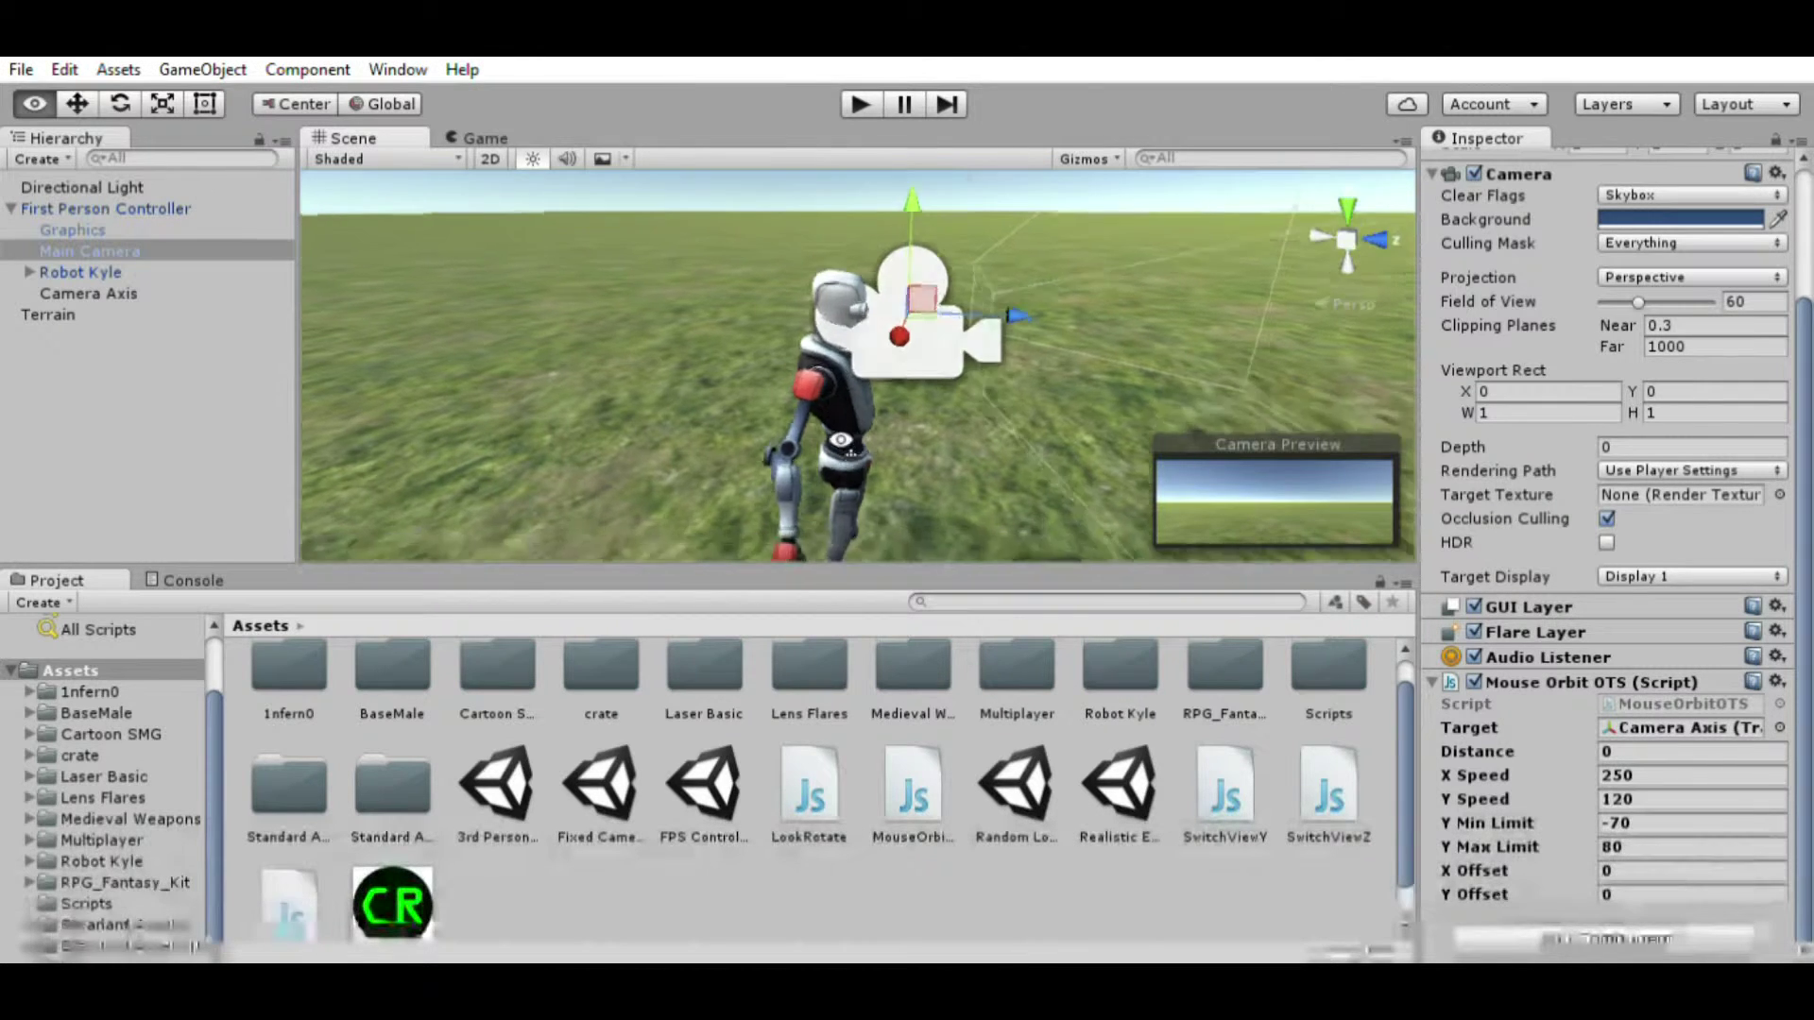
left_click(860, 102)
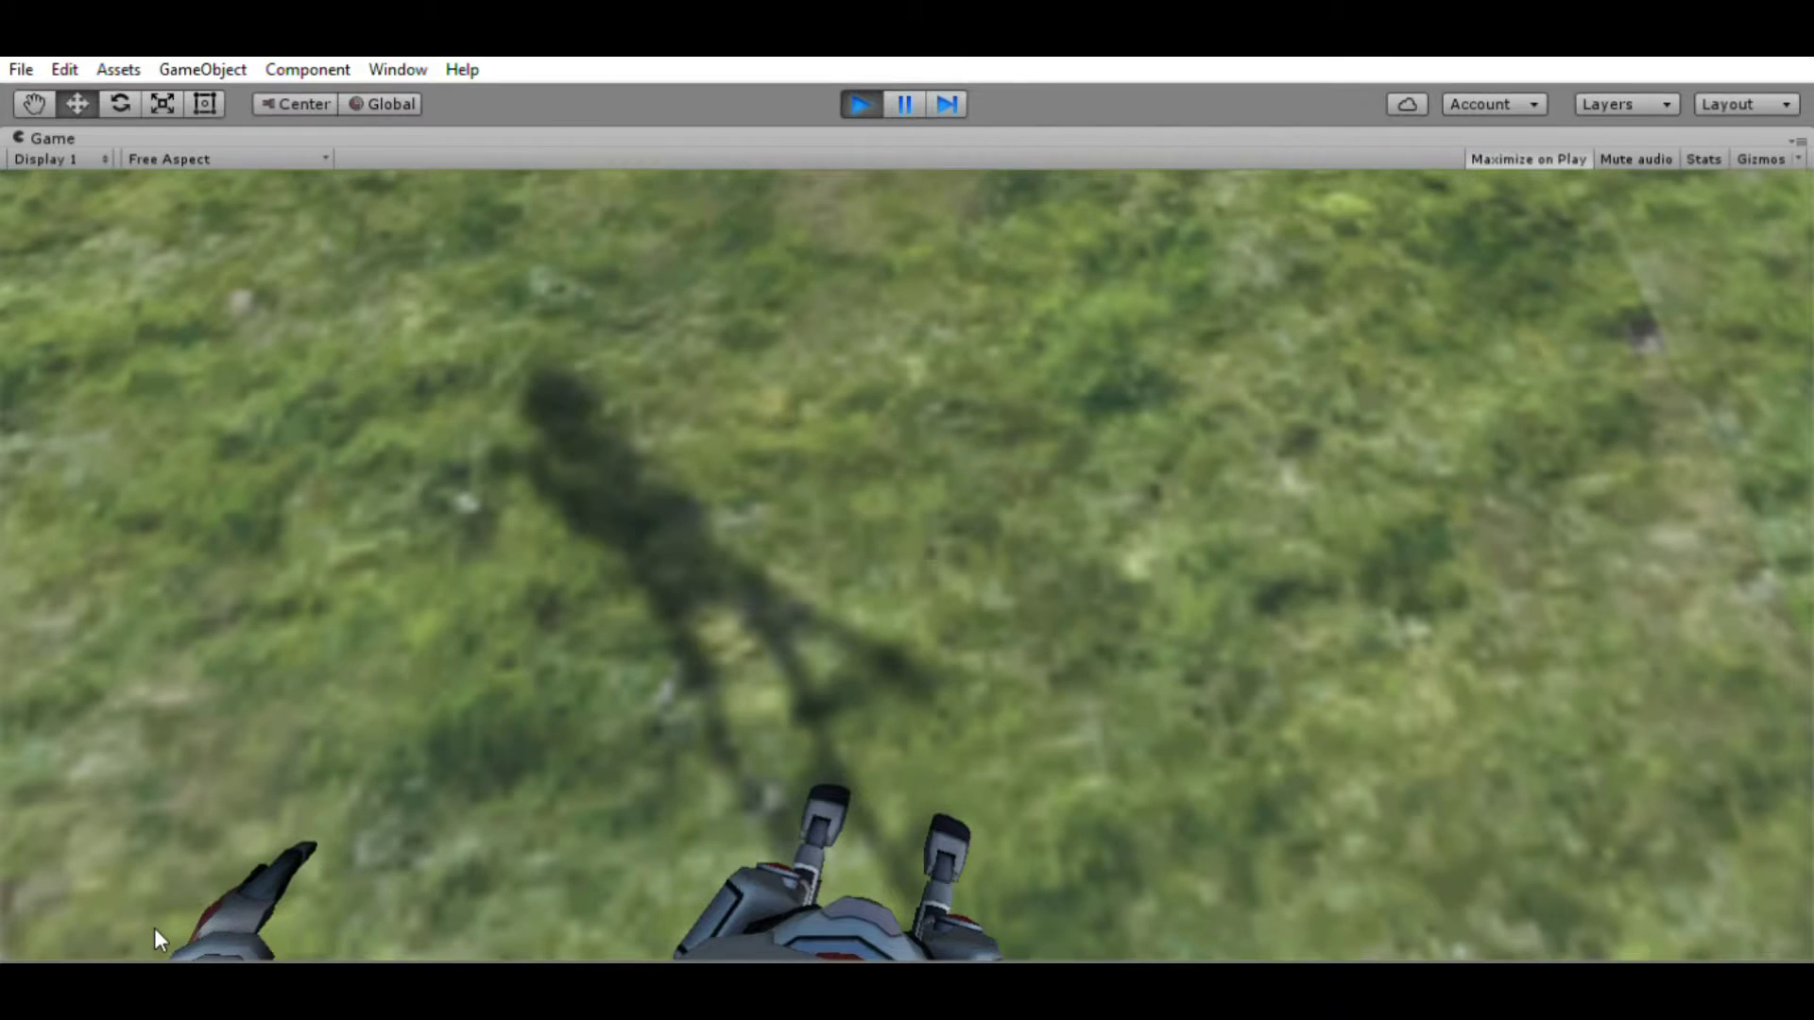
key("ctrl+p")
Step: Remove the Mouse Look (Script) component from the First Person Controller
left_click(104, 206)
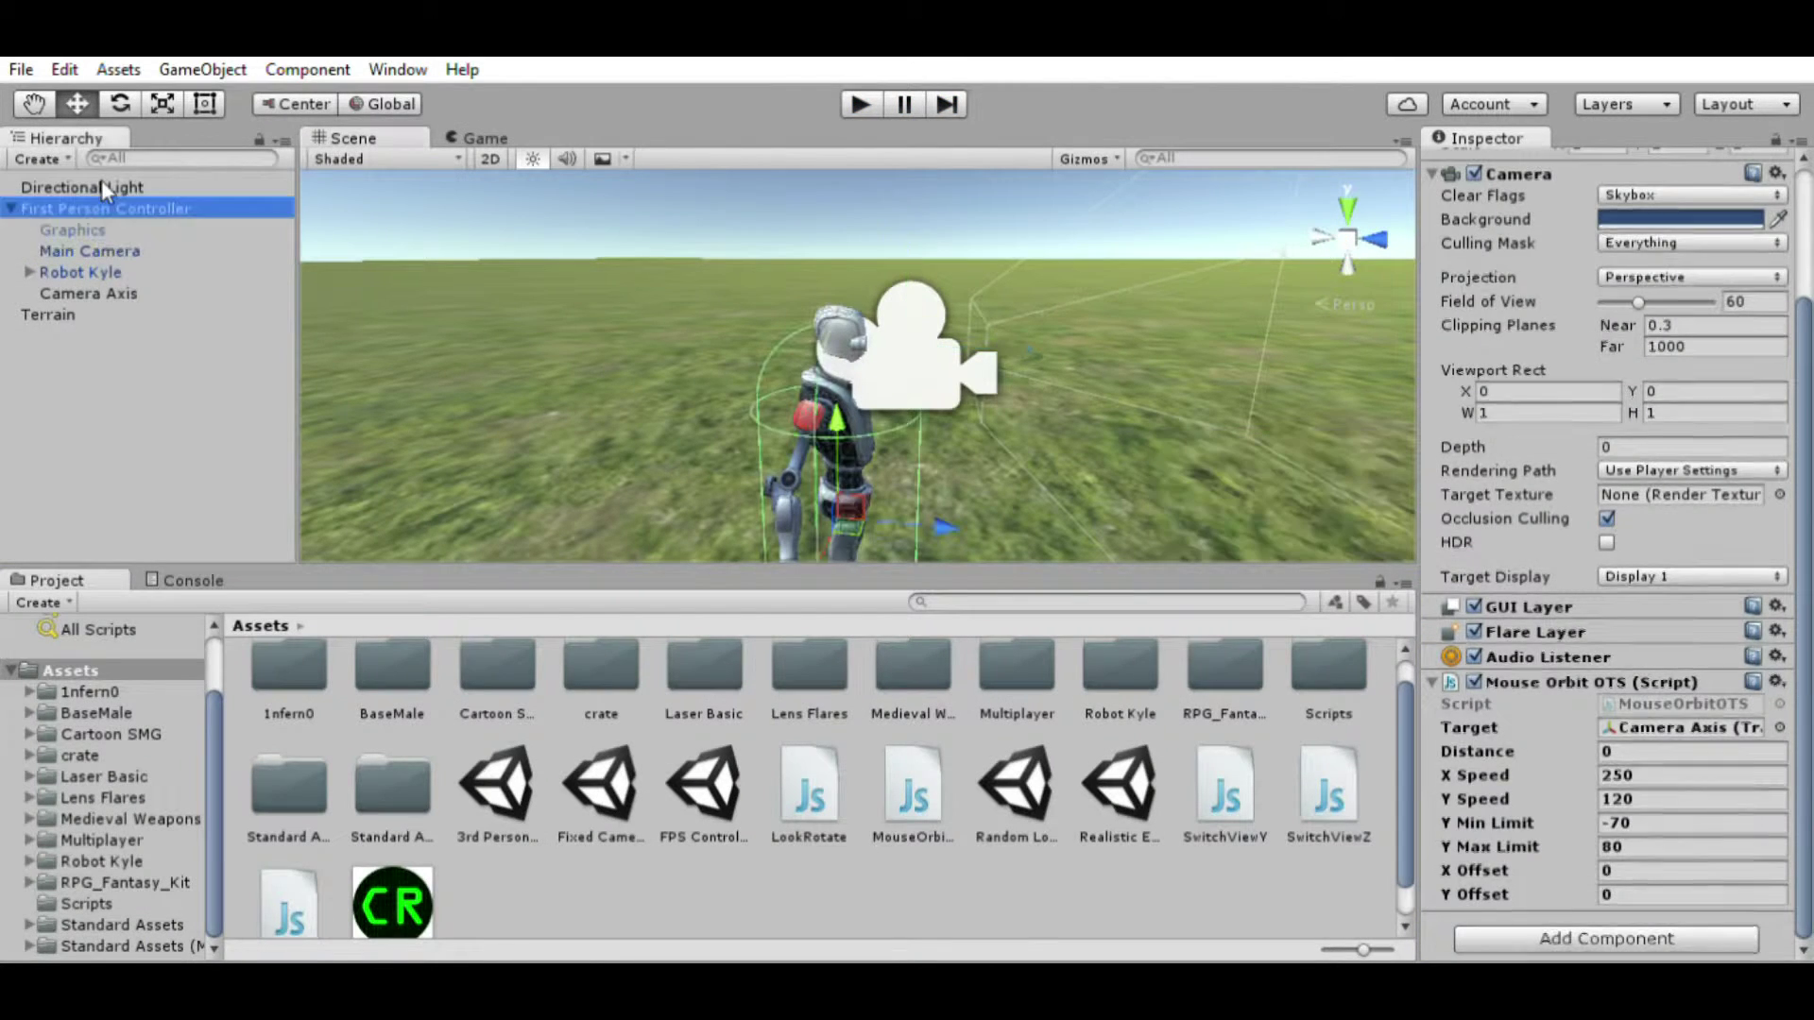
scroll(1700, 531, "down", 3)
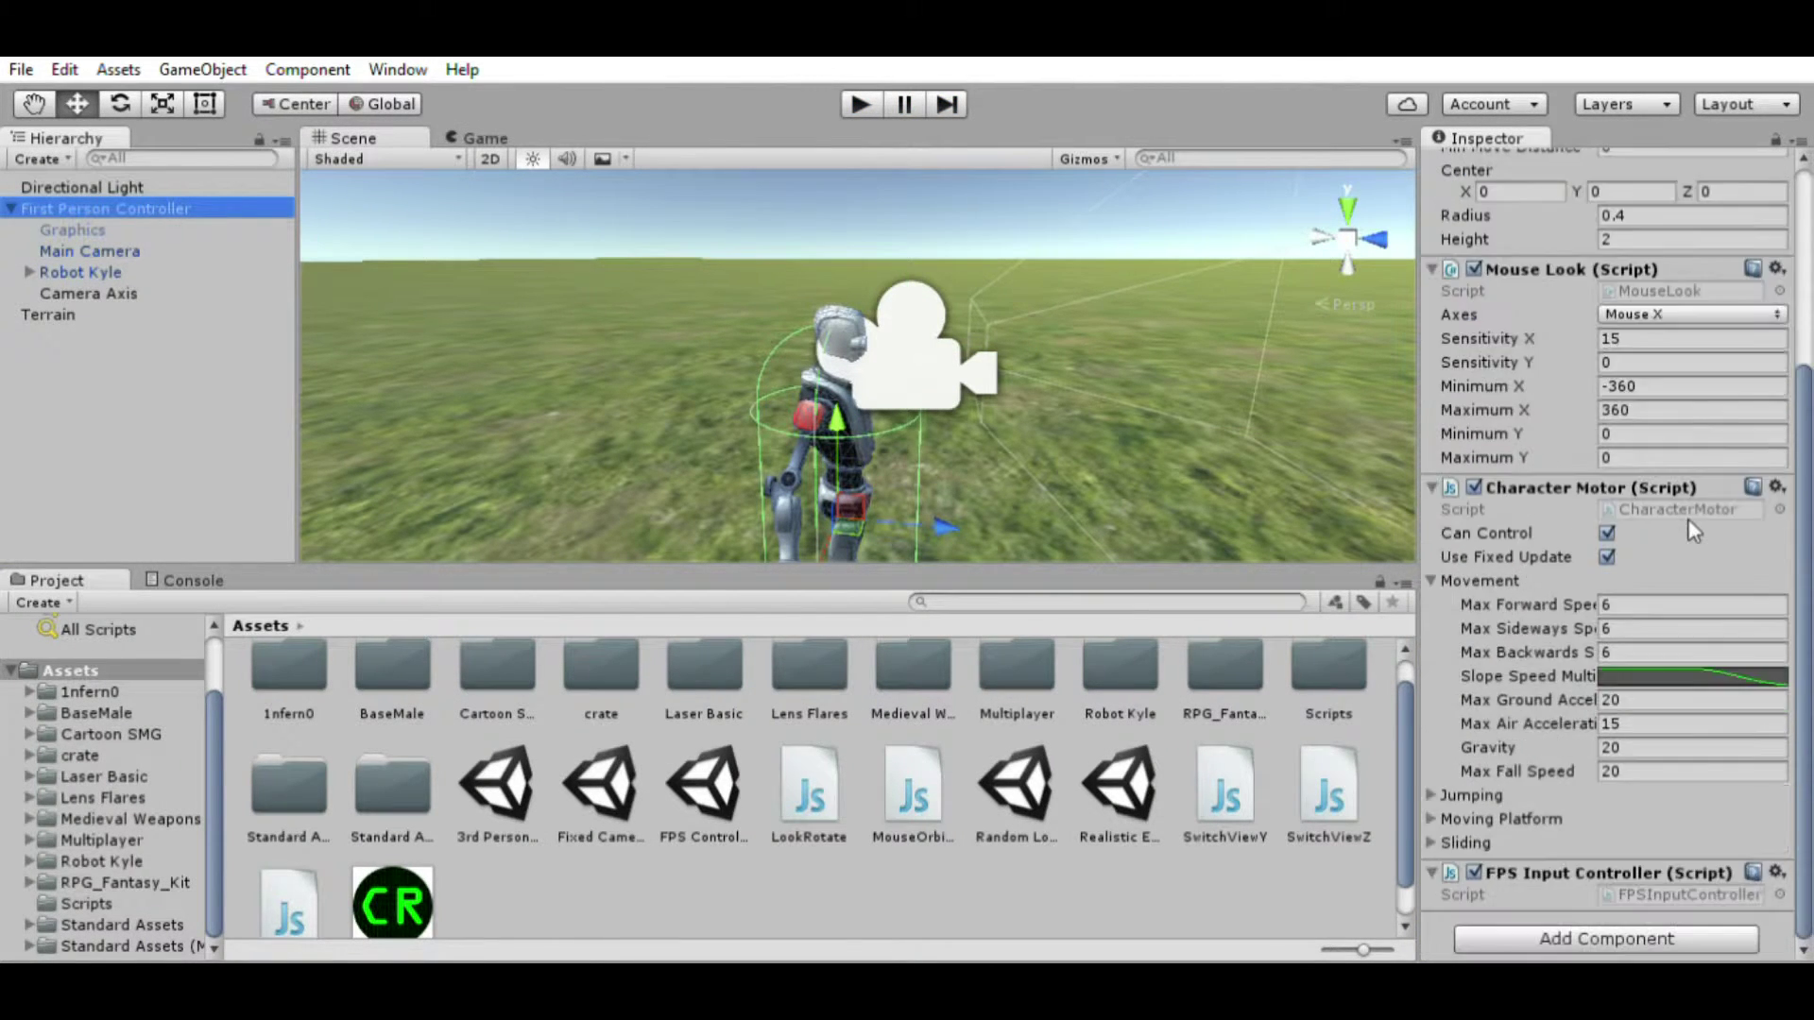
scroll(1700, 472, "up", 4)
right_click(1705, 427)
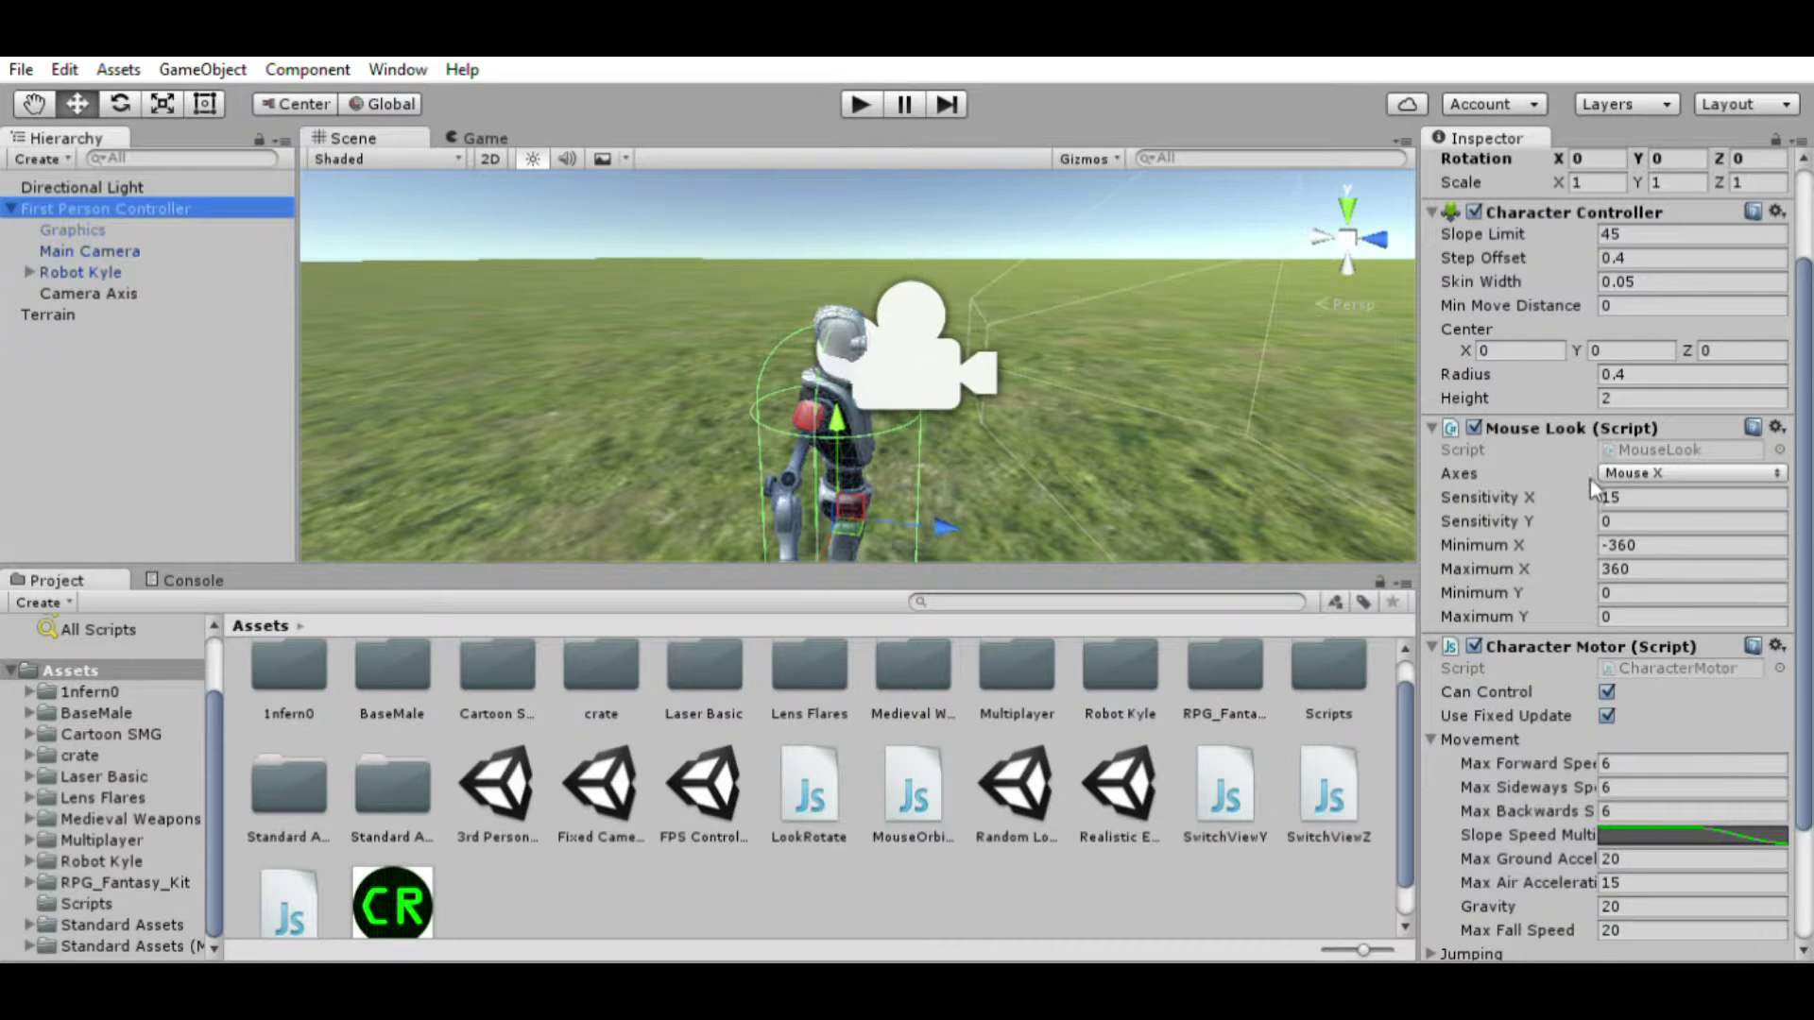
left_click(1590, 491)
Step: Test the scene without Mouse Look, then select the LookRotate script asset
left_click(872, 108)
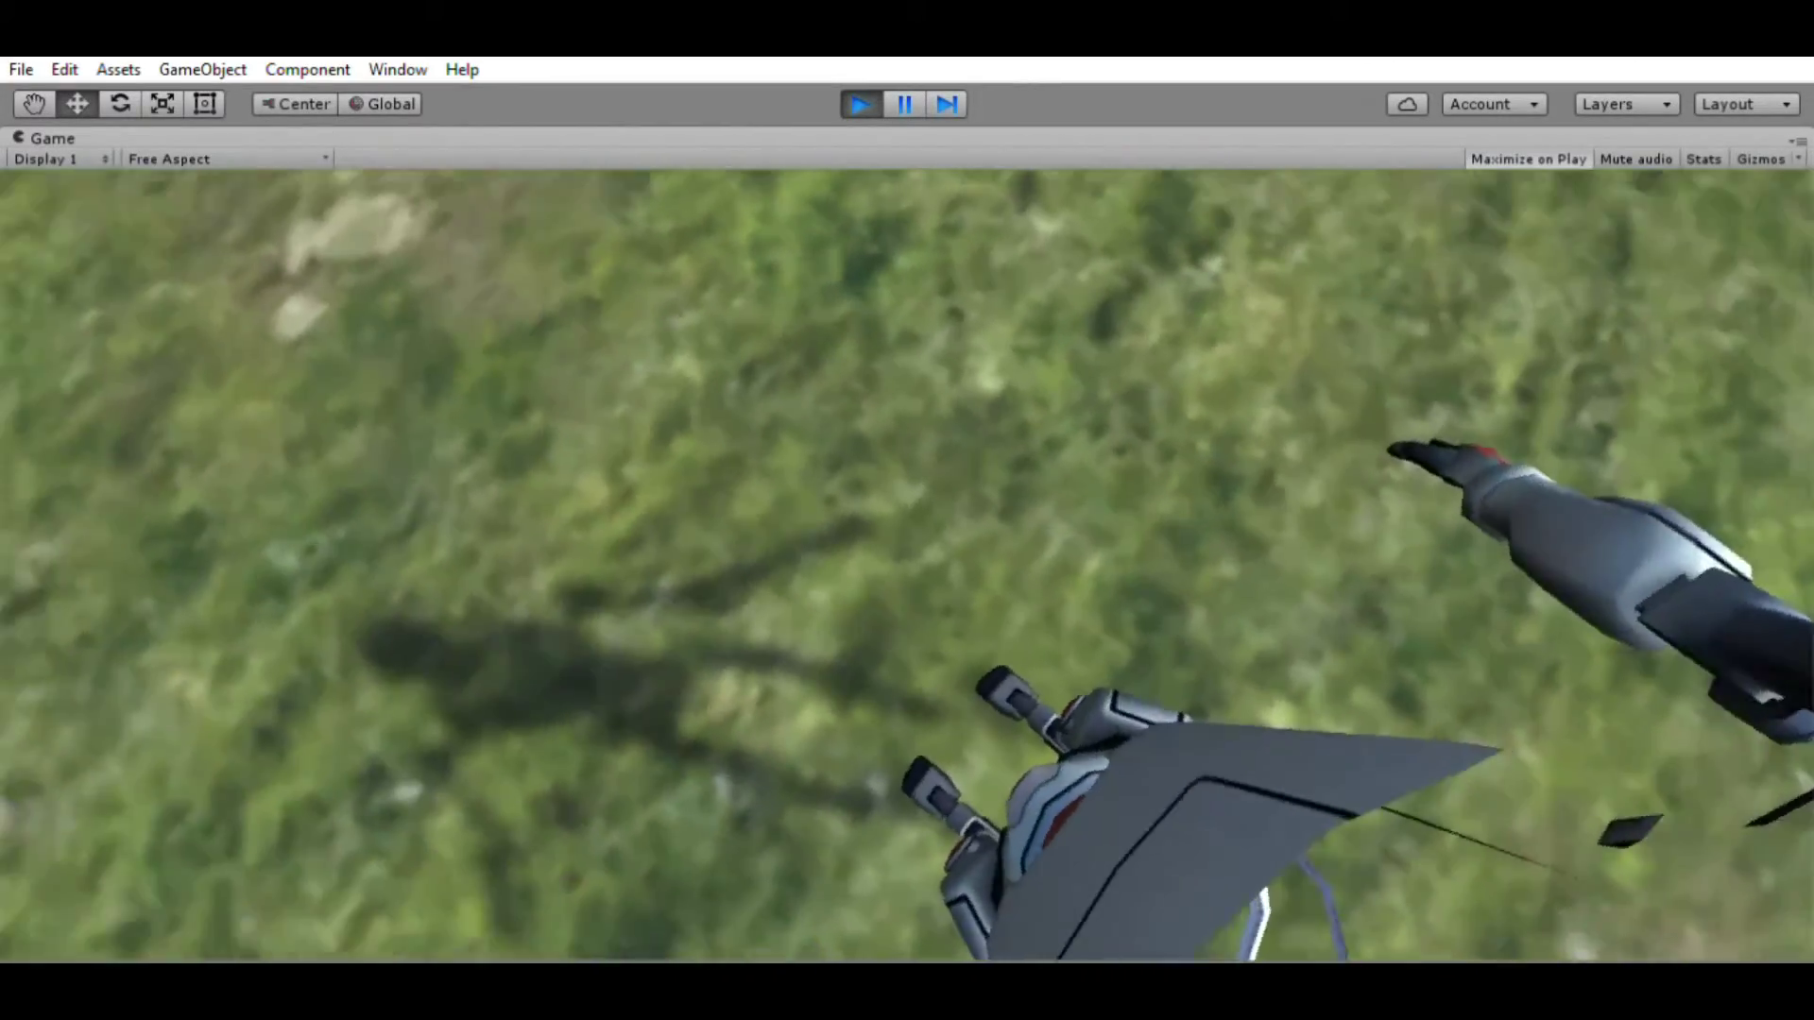
key("ctrl+p")
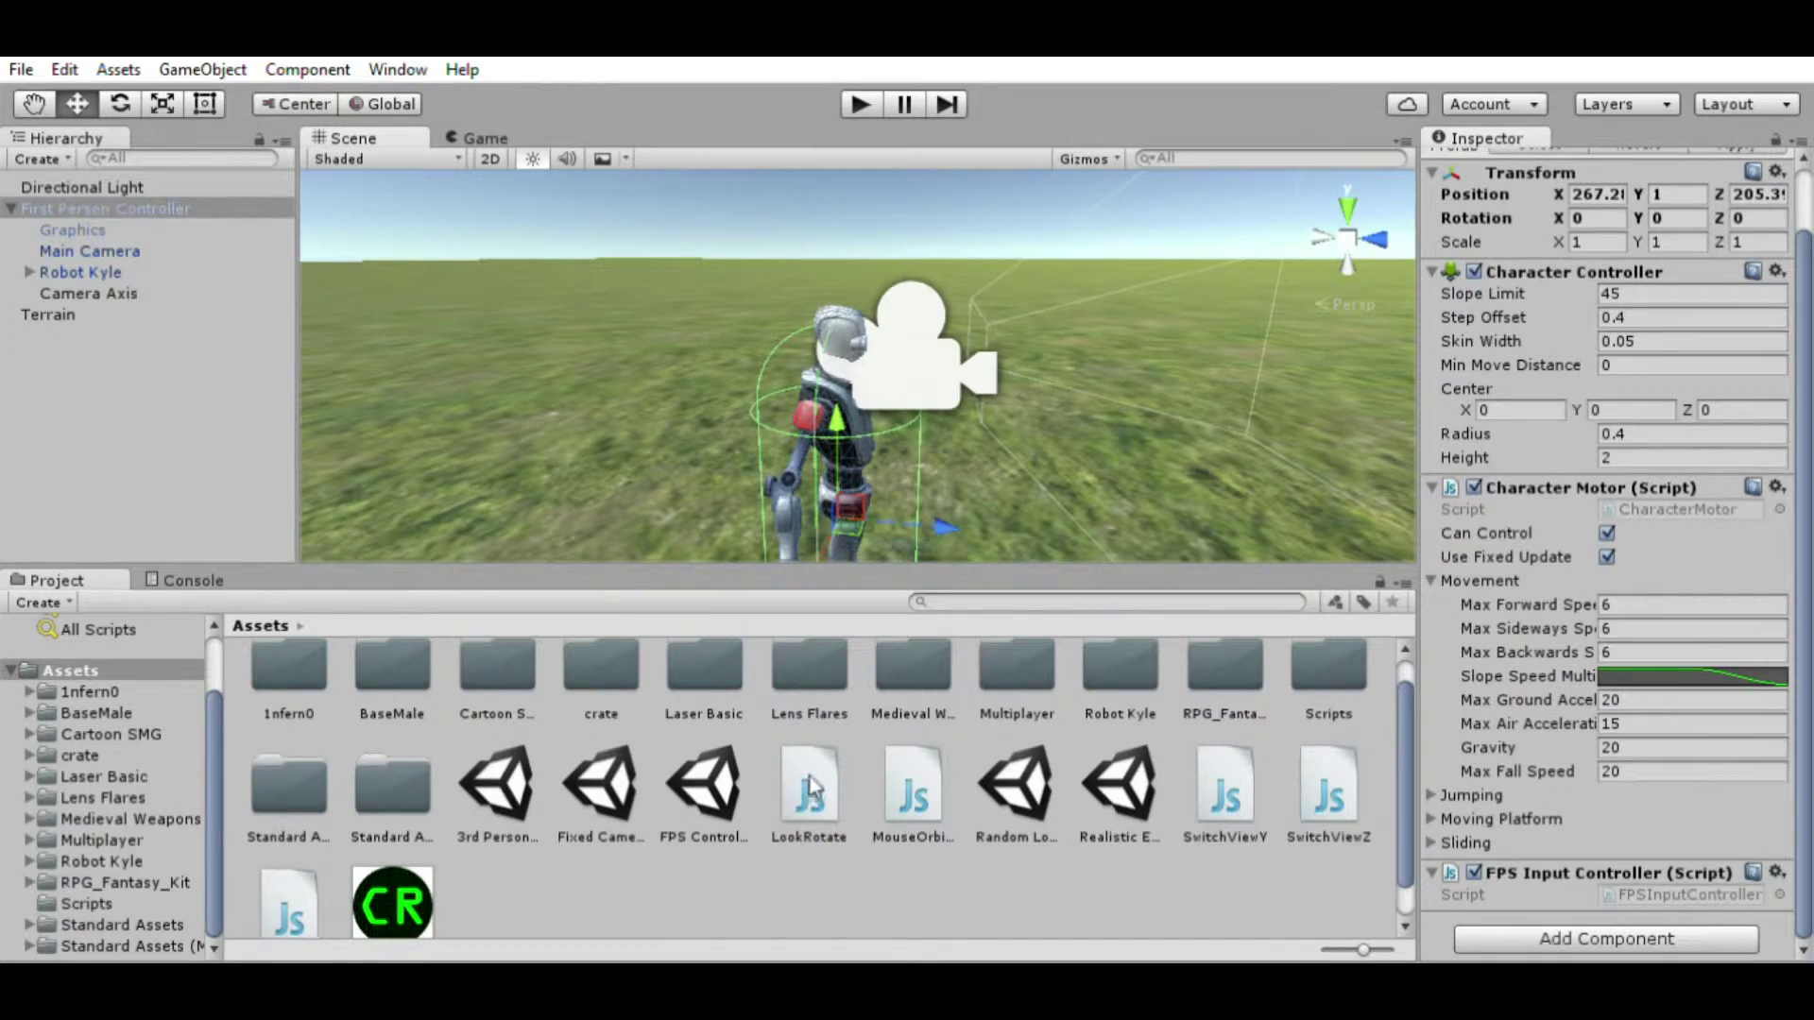
left_click(808, 786)
Step: Open LookRotate.js in MonoDevelop and highlight its Mouse X check, Aim() call and Aim declaration
double_click(808, 785)
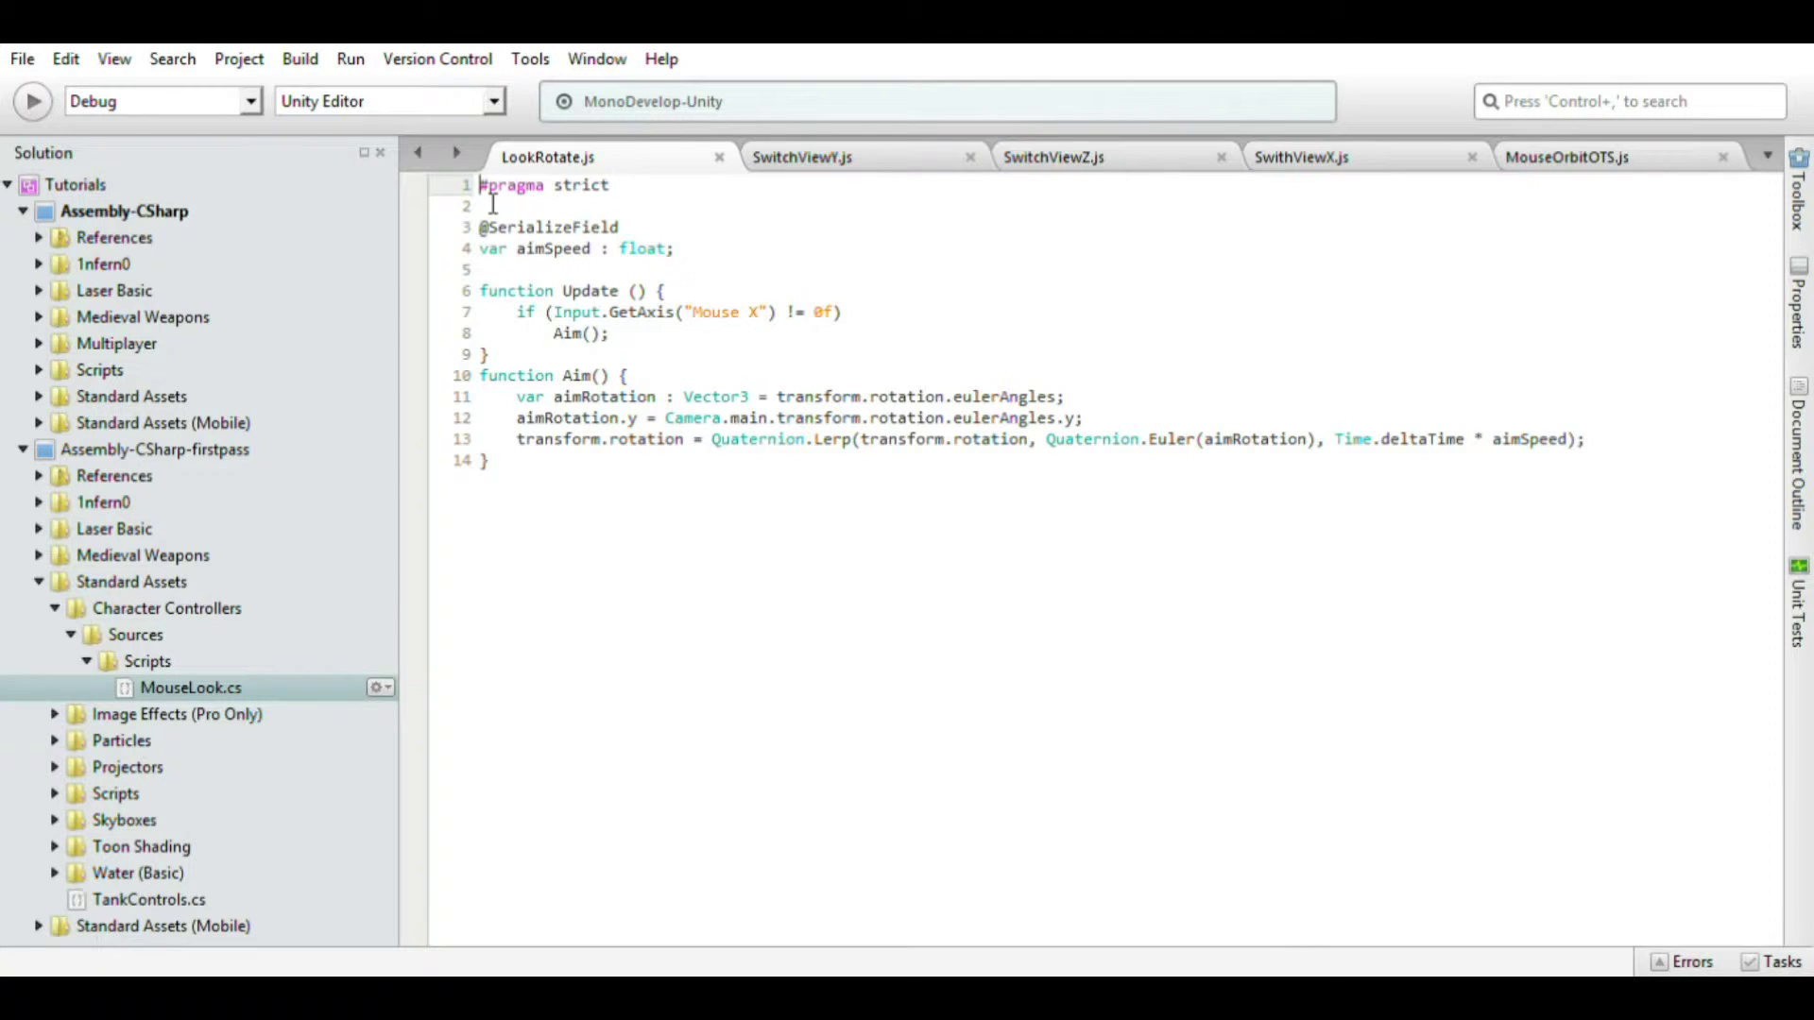
left_click_drag(492, 204, 1251, 551)
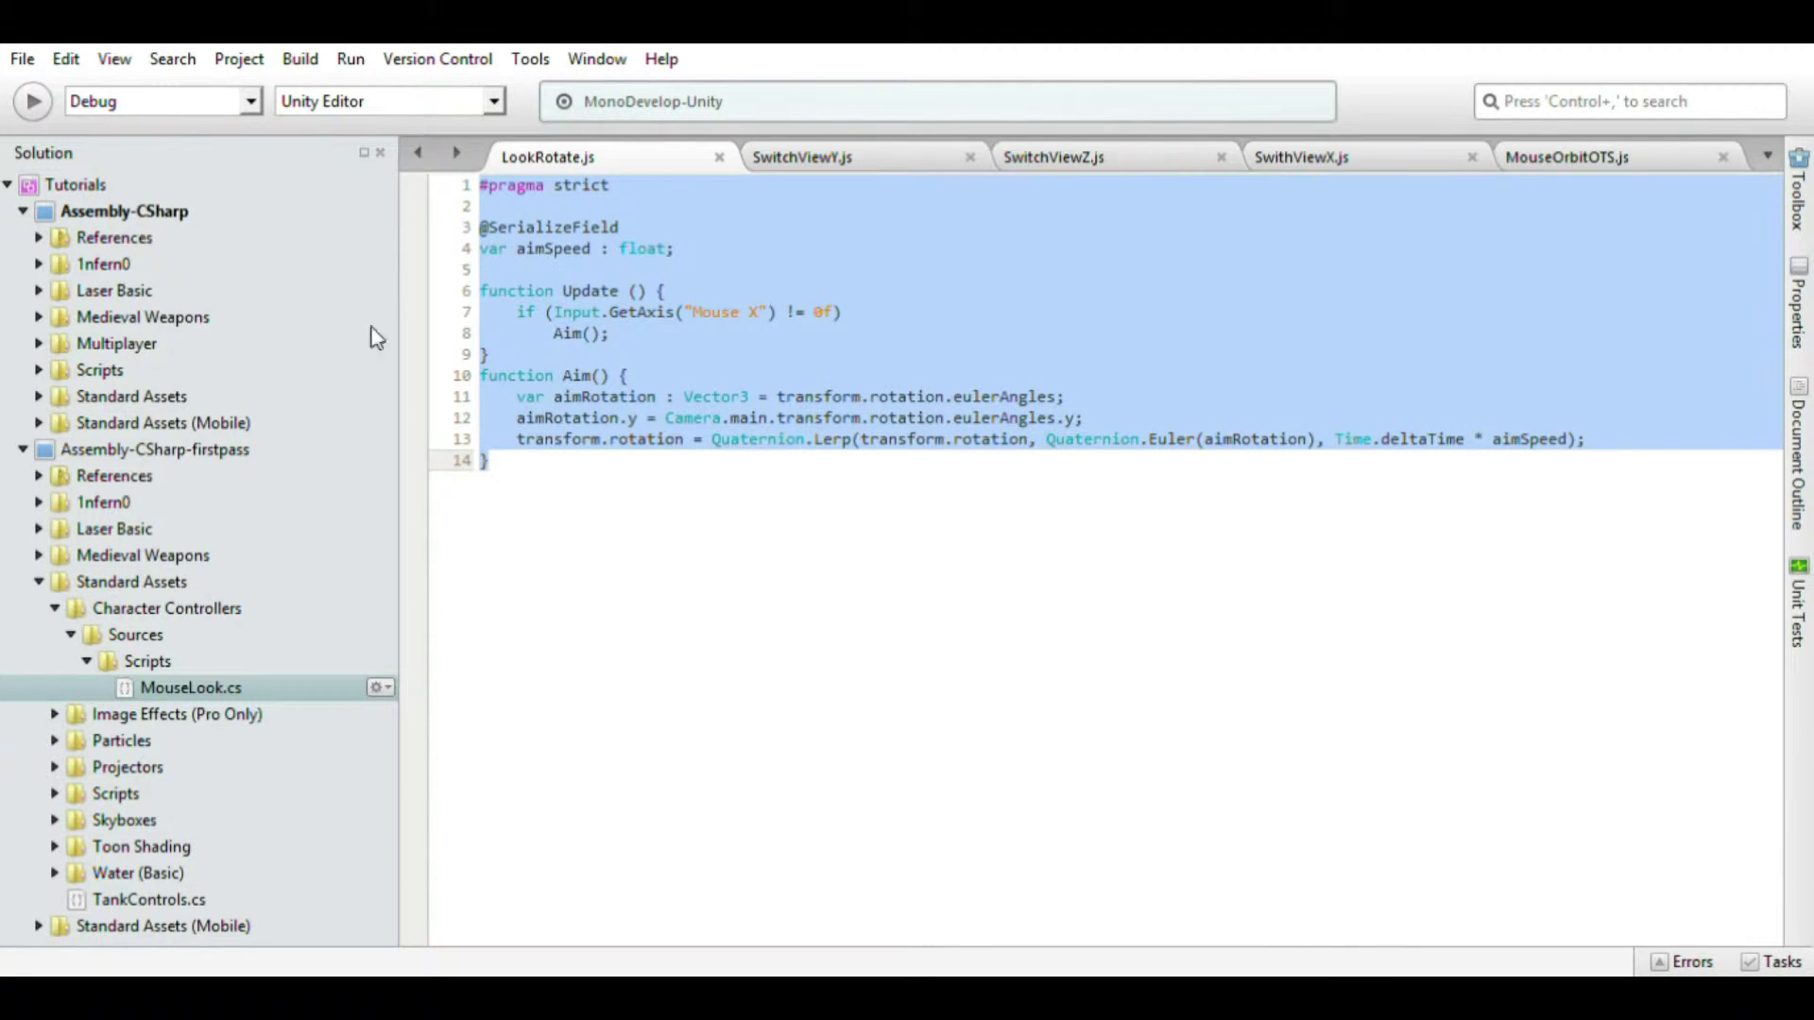
left_click(651, 427)
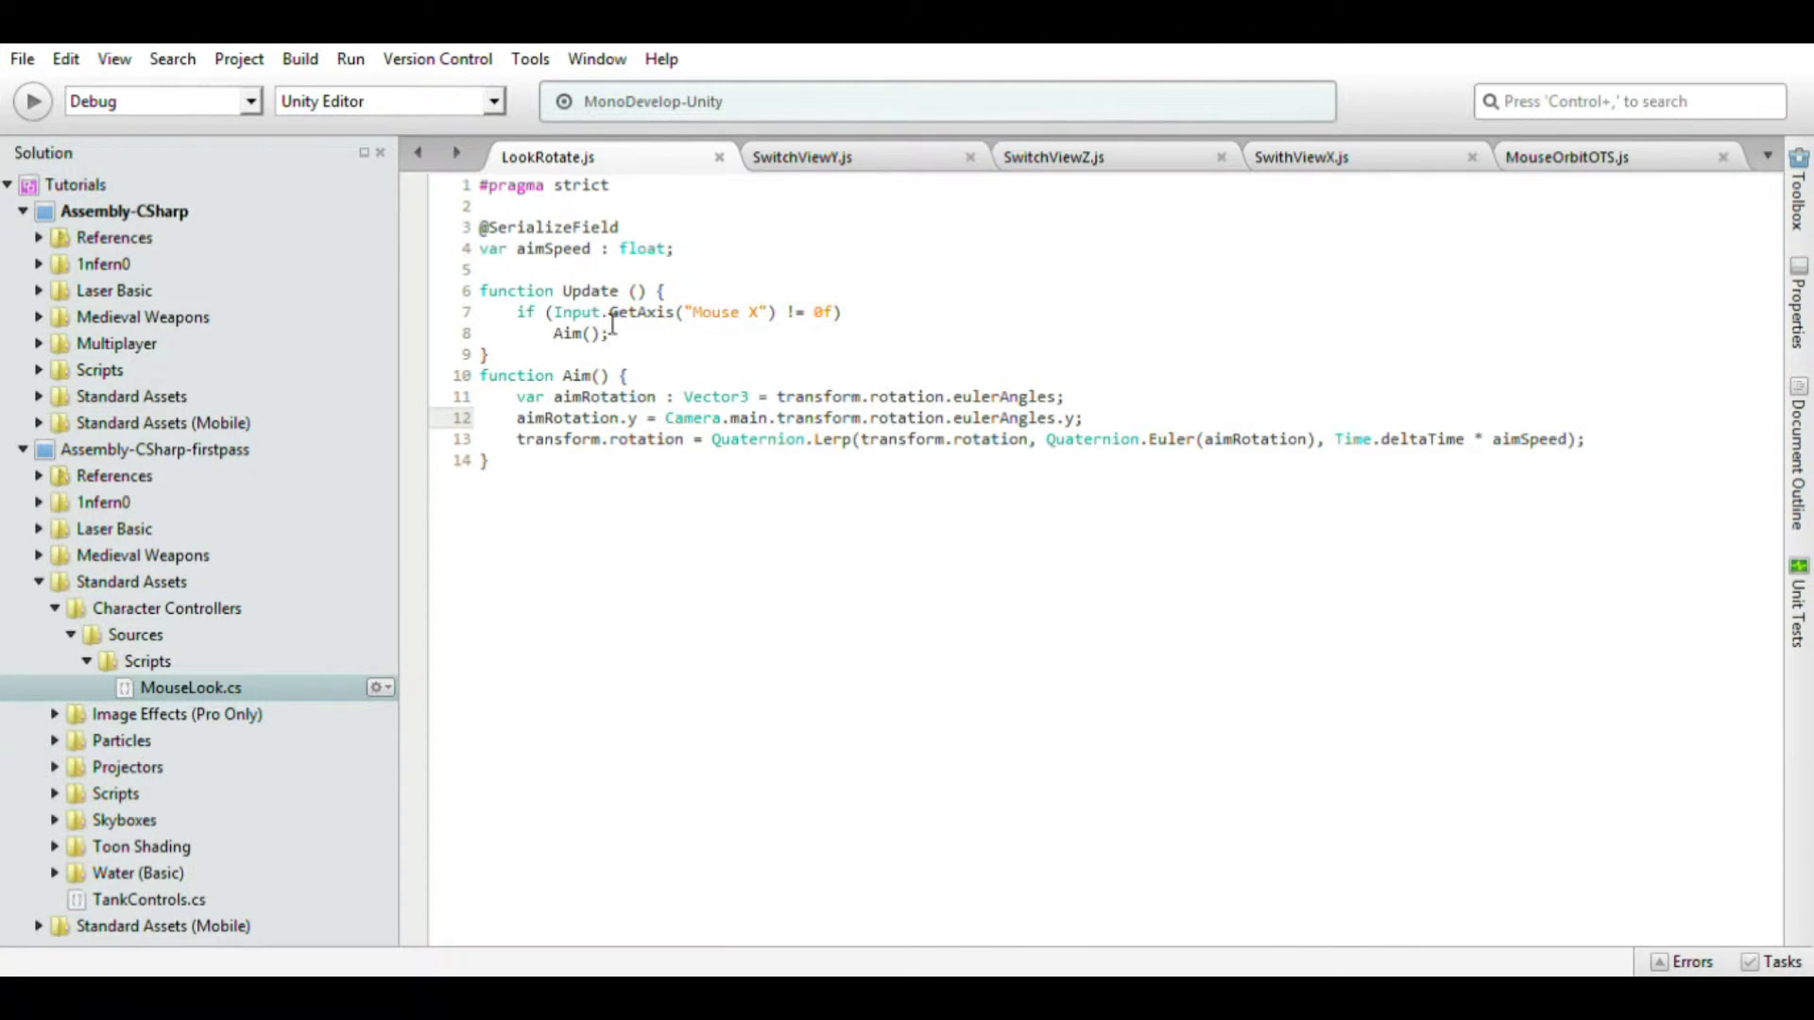
left_click_drag(517, 313, 888, 325)
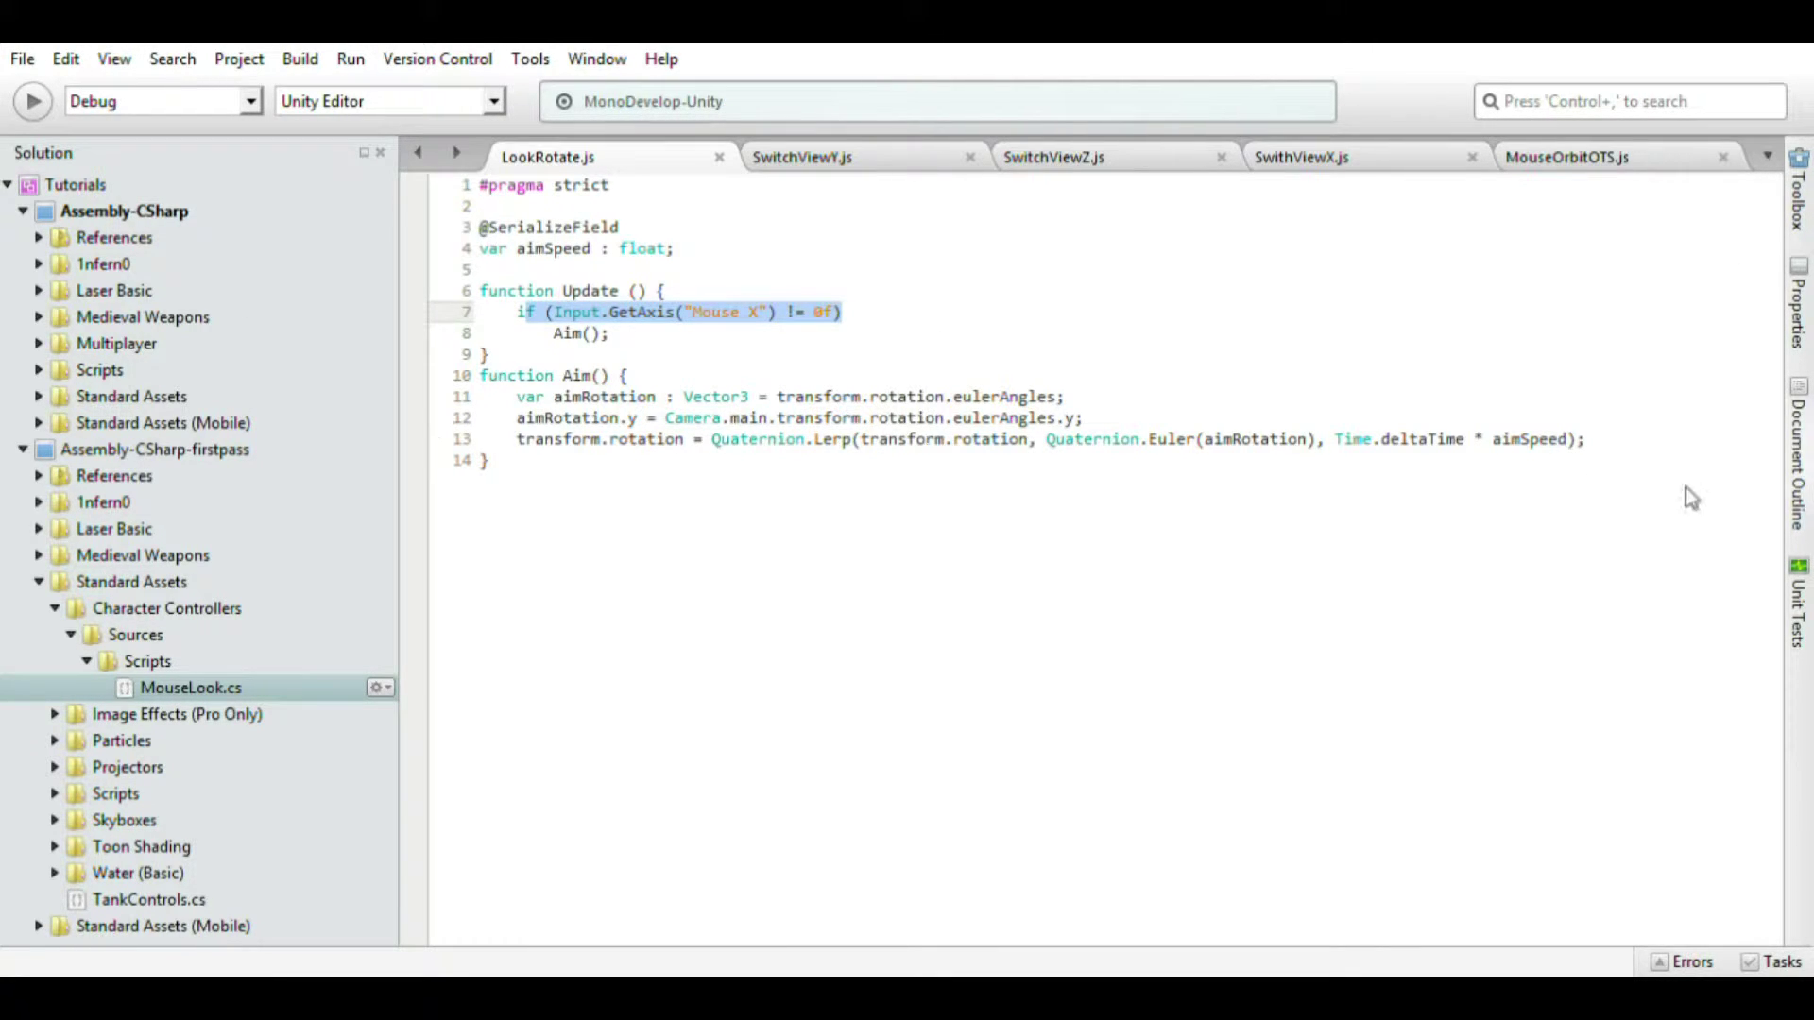
left_click_drag(552, 335, 612, 335)
left_click_drag(481, 376, 629, 375)
left_click_drag(516, 396, 1117, 420)
left_click(727, 387)
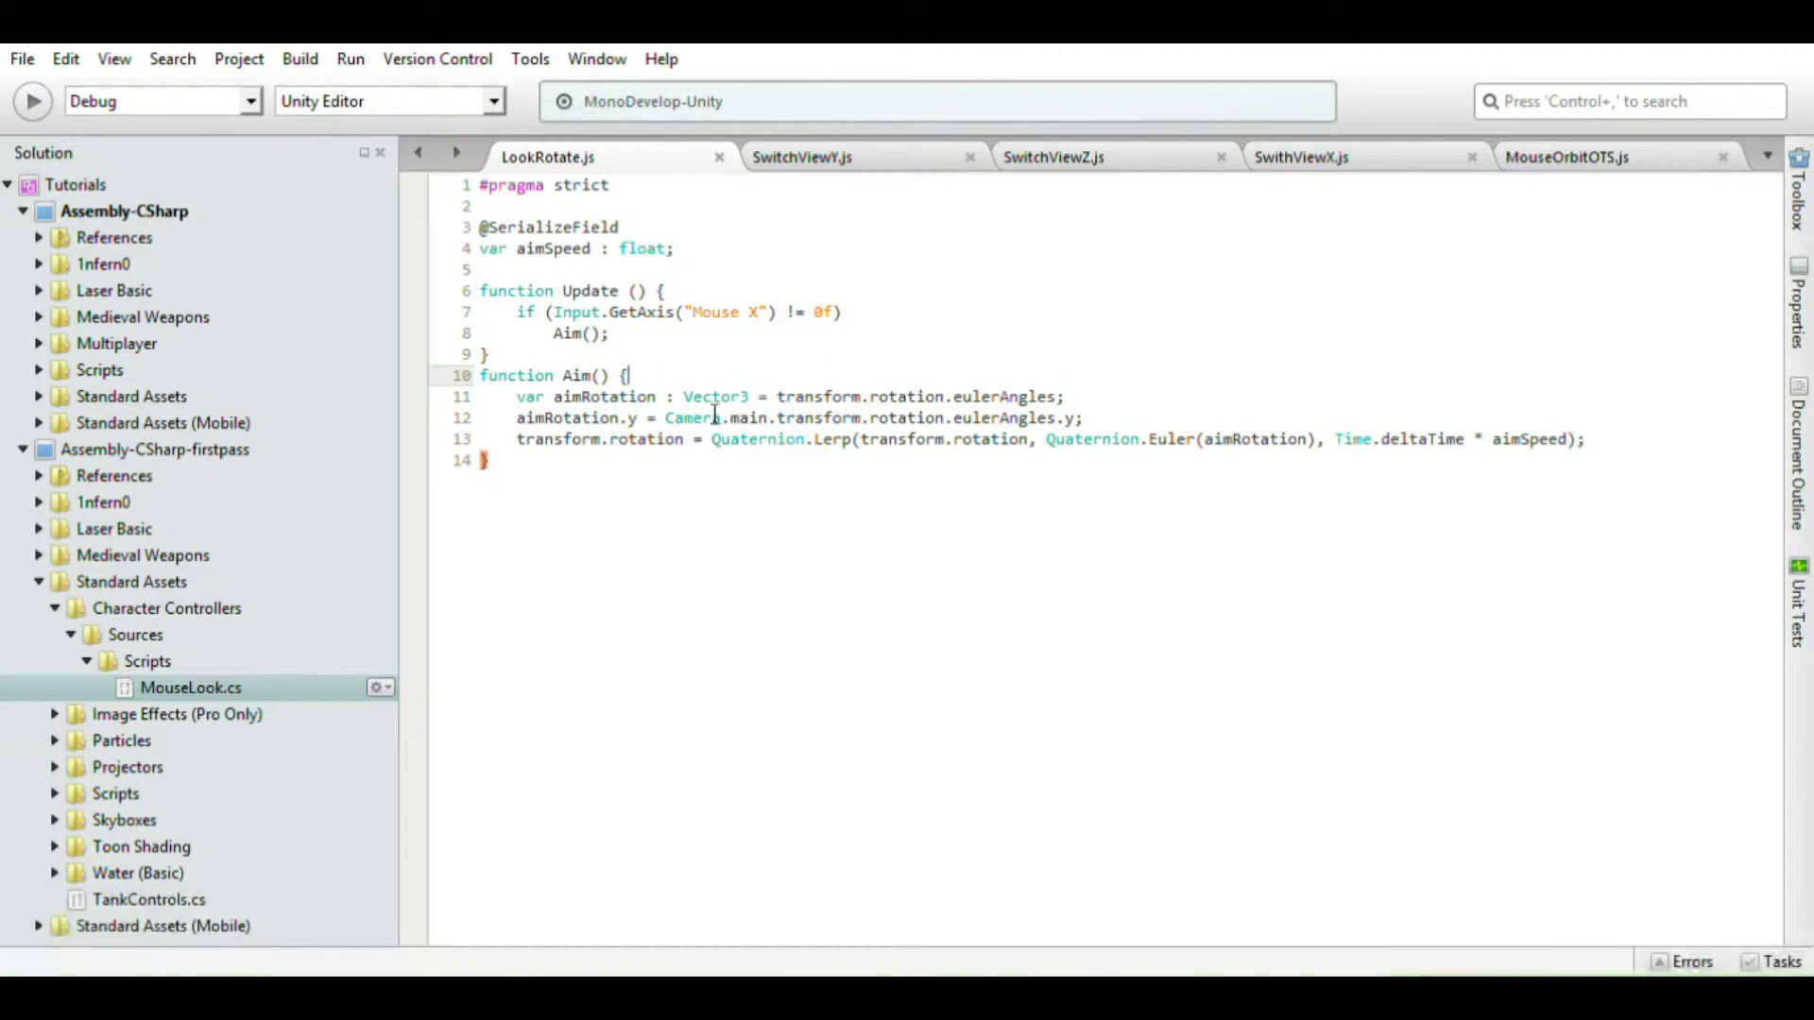
Step: Highlight the aimRotation eulerAngles, aimRotation.y assignment and Quaternion.Lerp lines in Aim
double_click(568, 398)
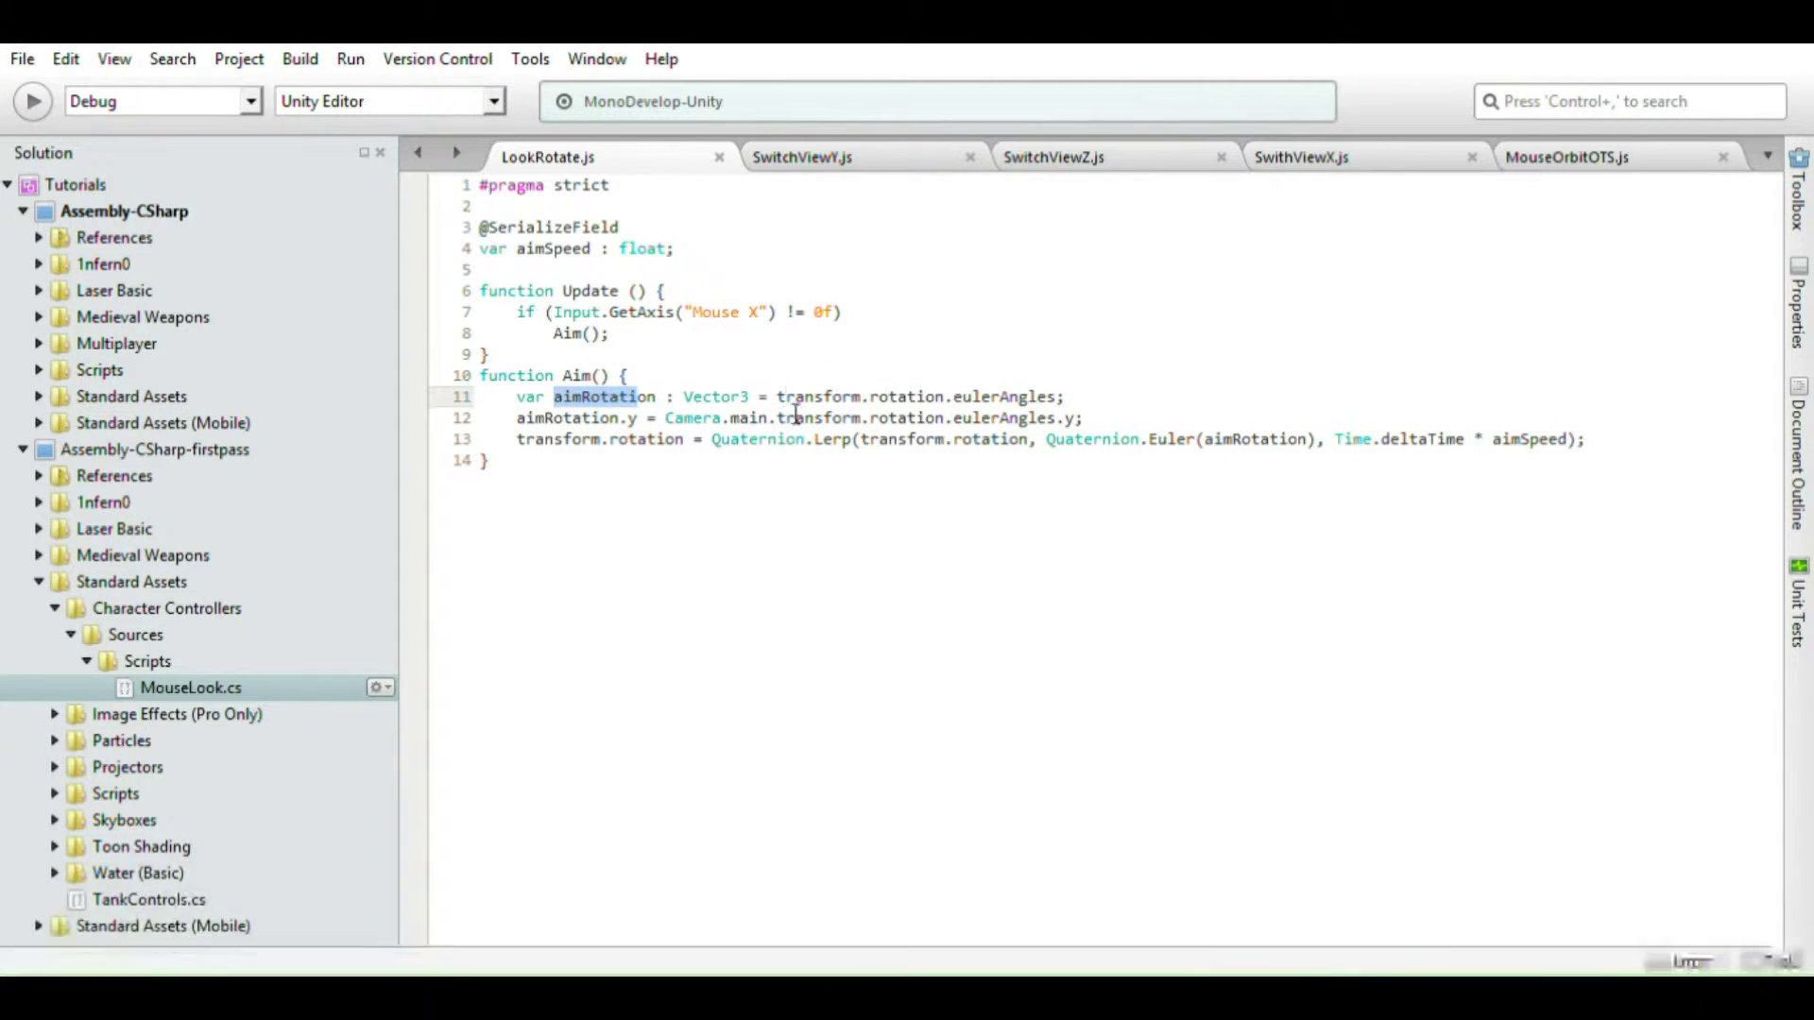
left_click_drag(778, 397, 1075, 412)
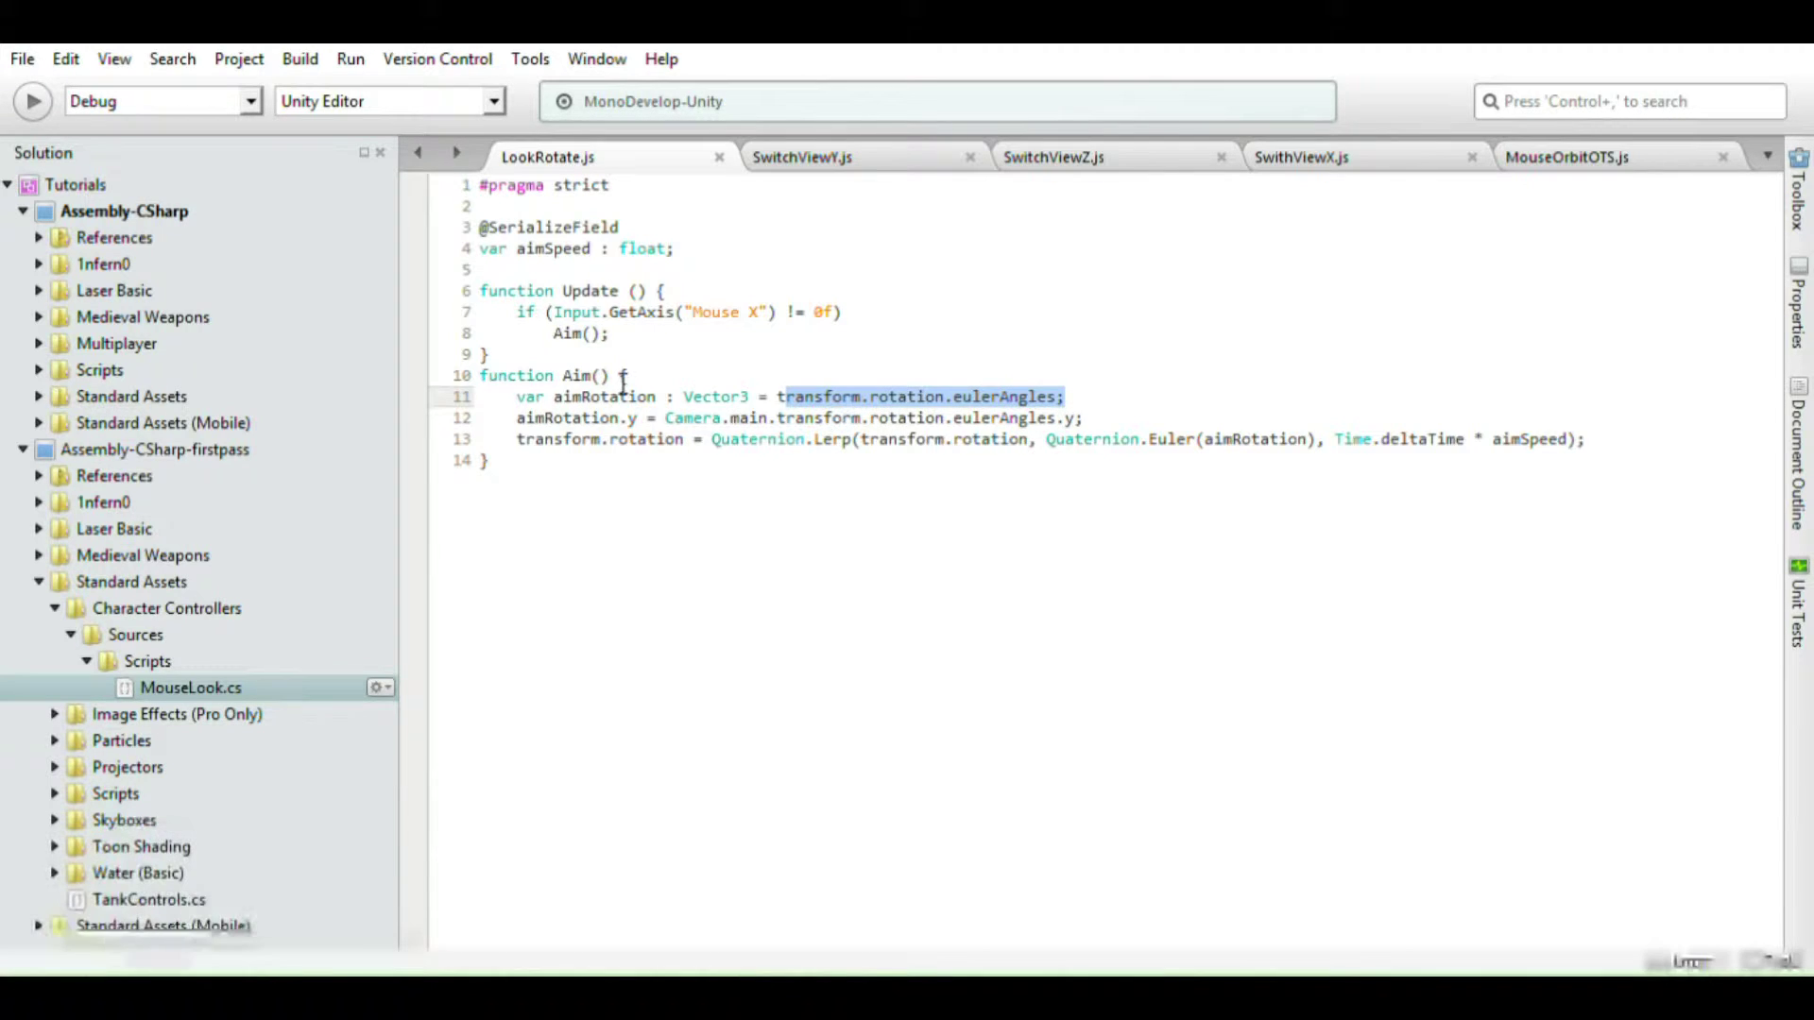
left_click_drag(609, 376, 482, 397)
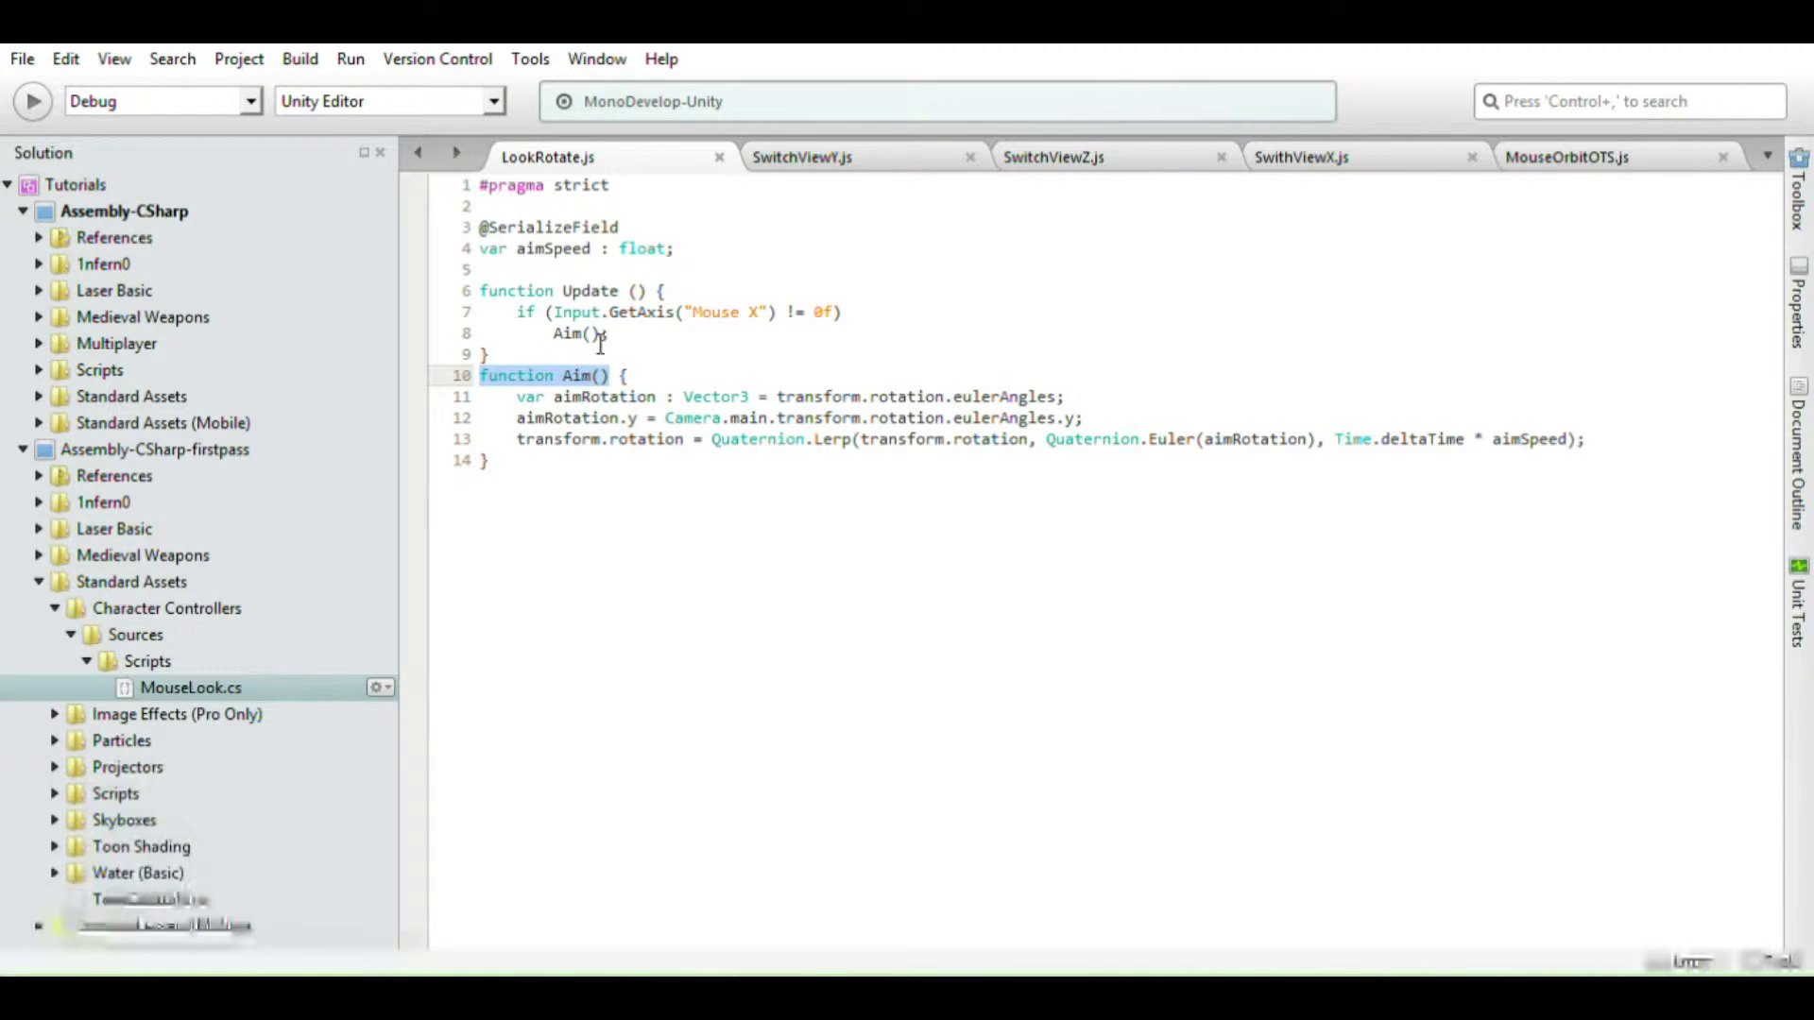
left_click_drag(556, 313, 770, 313)
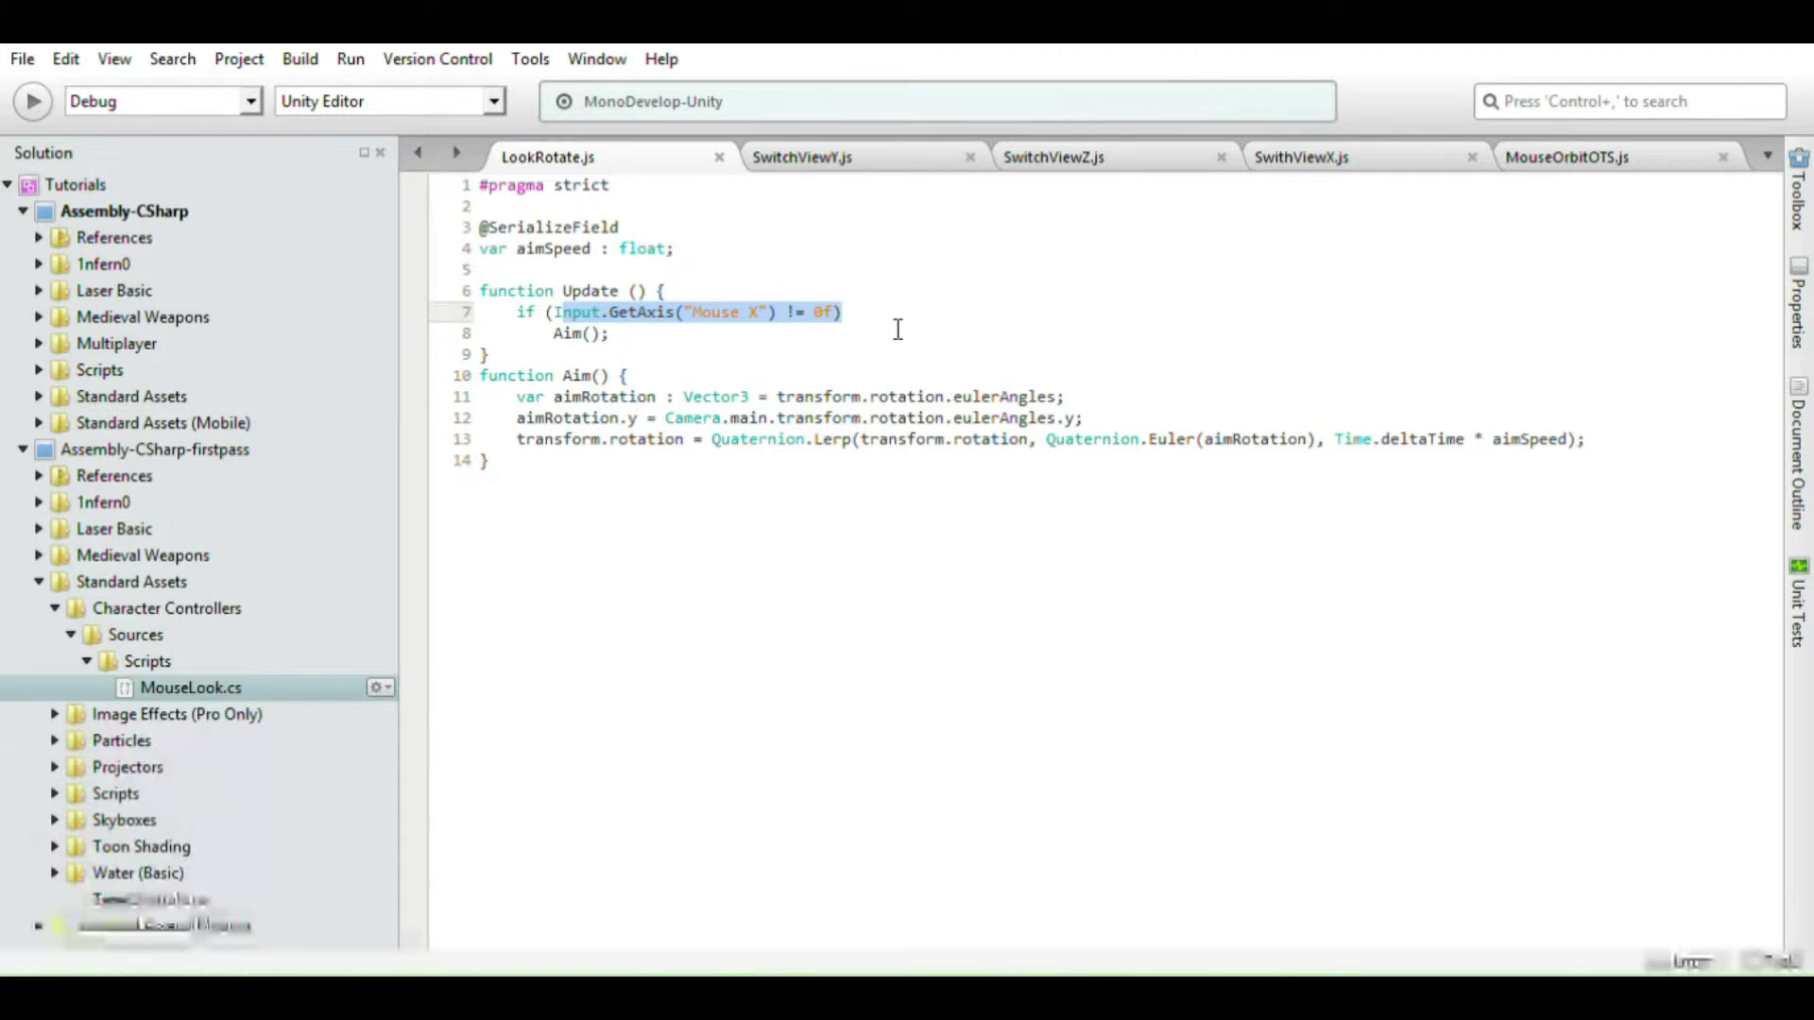
left_click_drag(518, 418, 1320, 425)
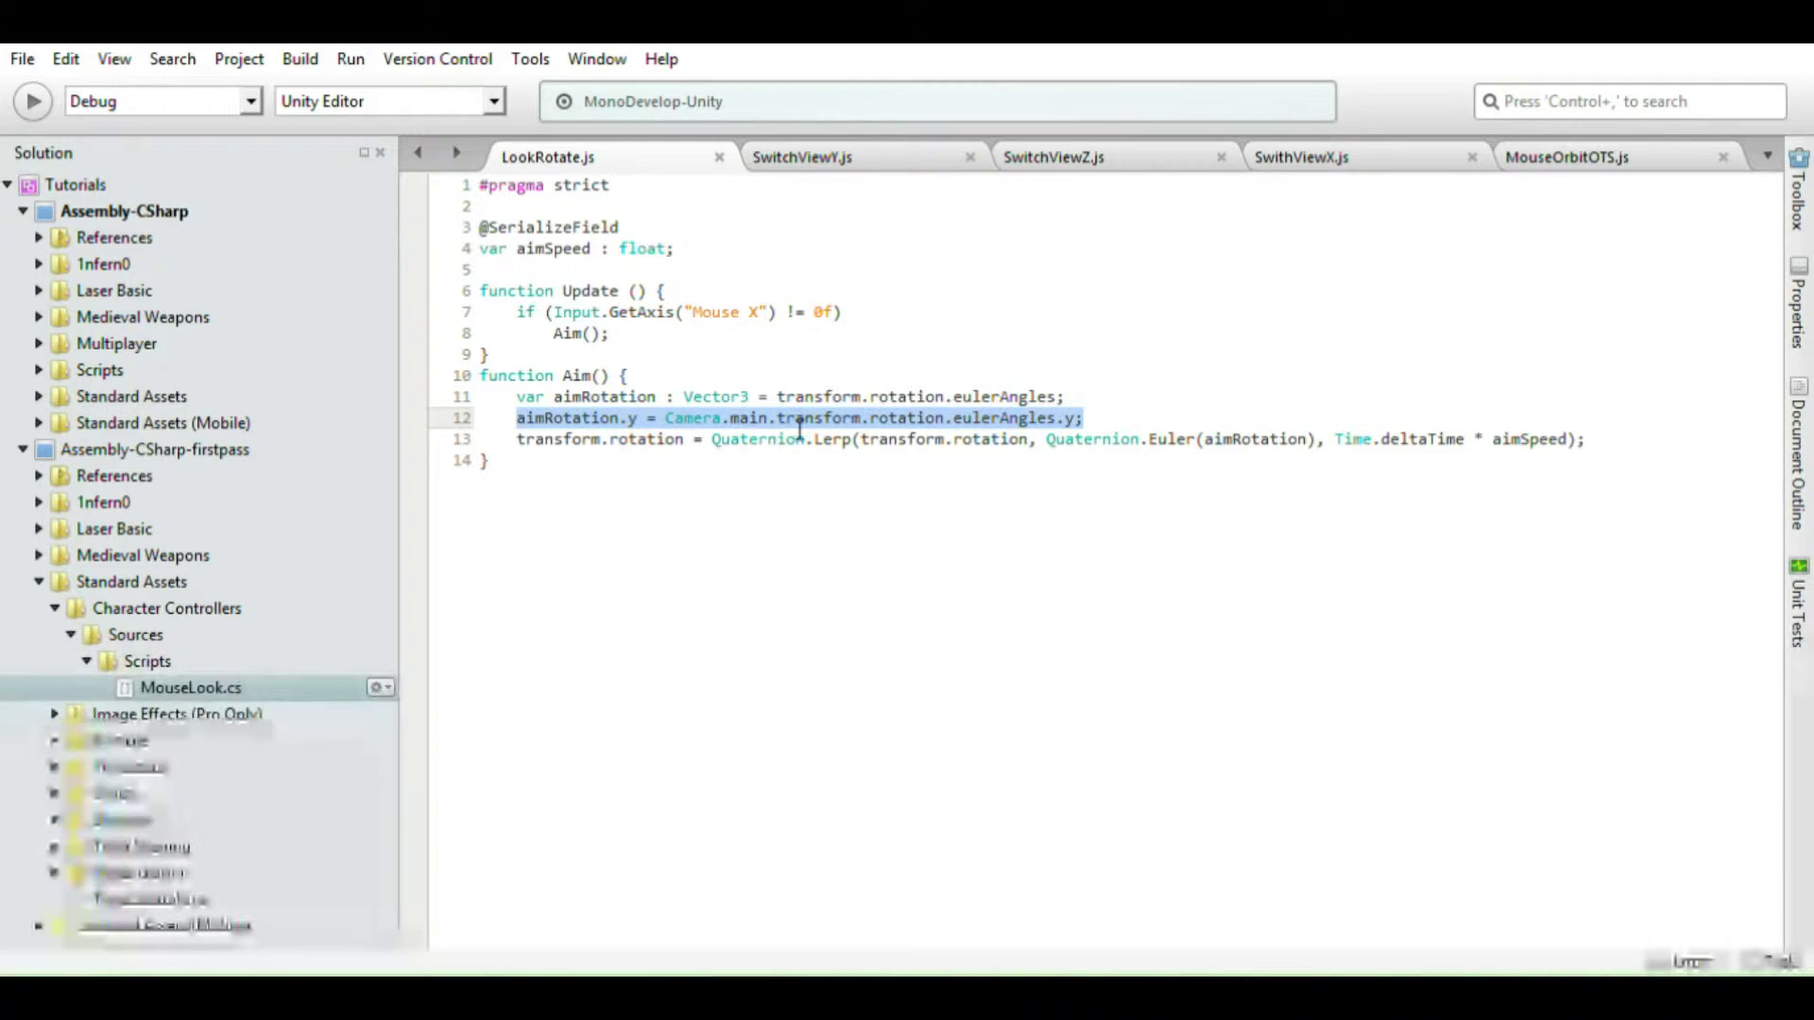
left_click(873, 427)
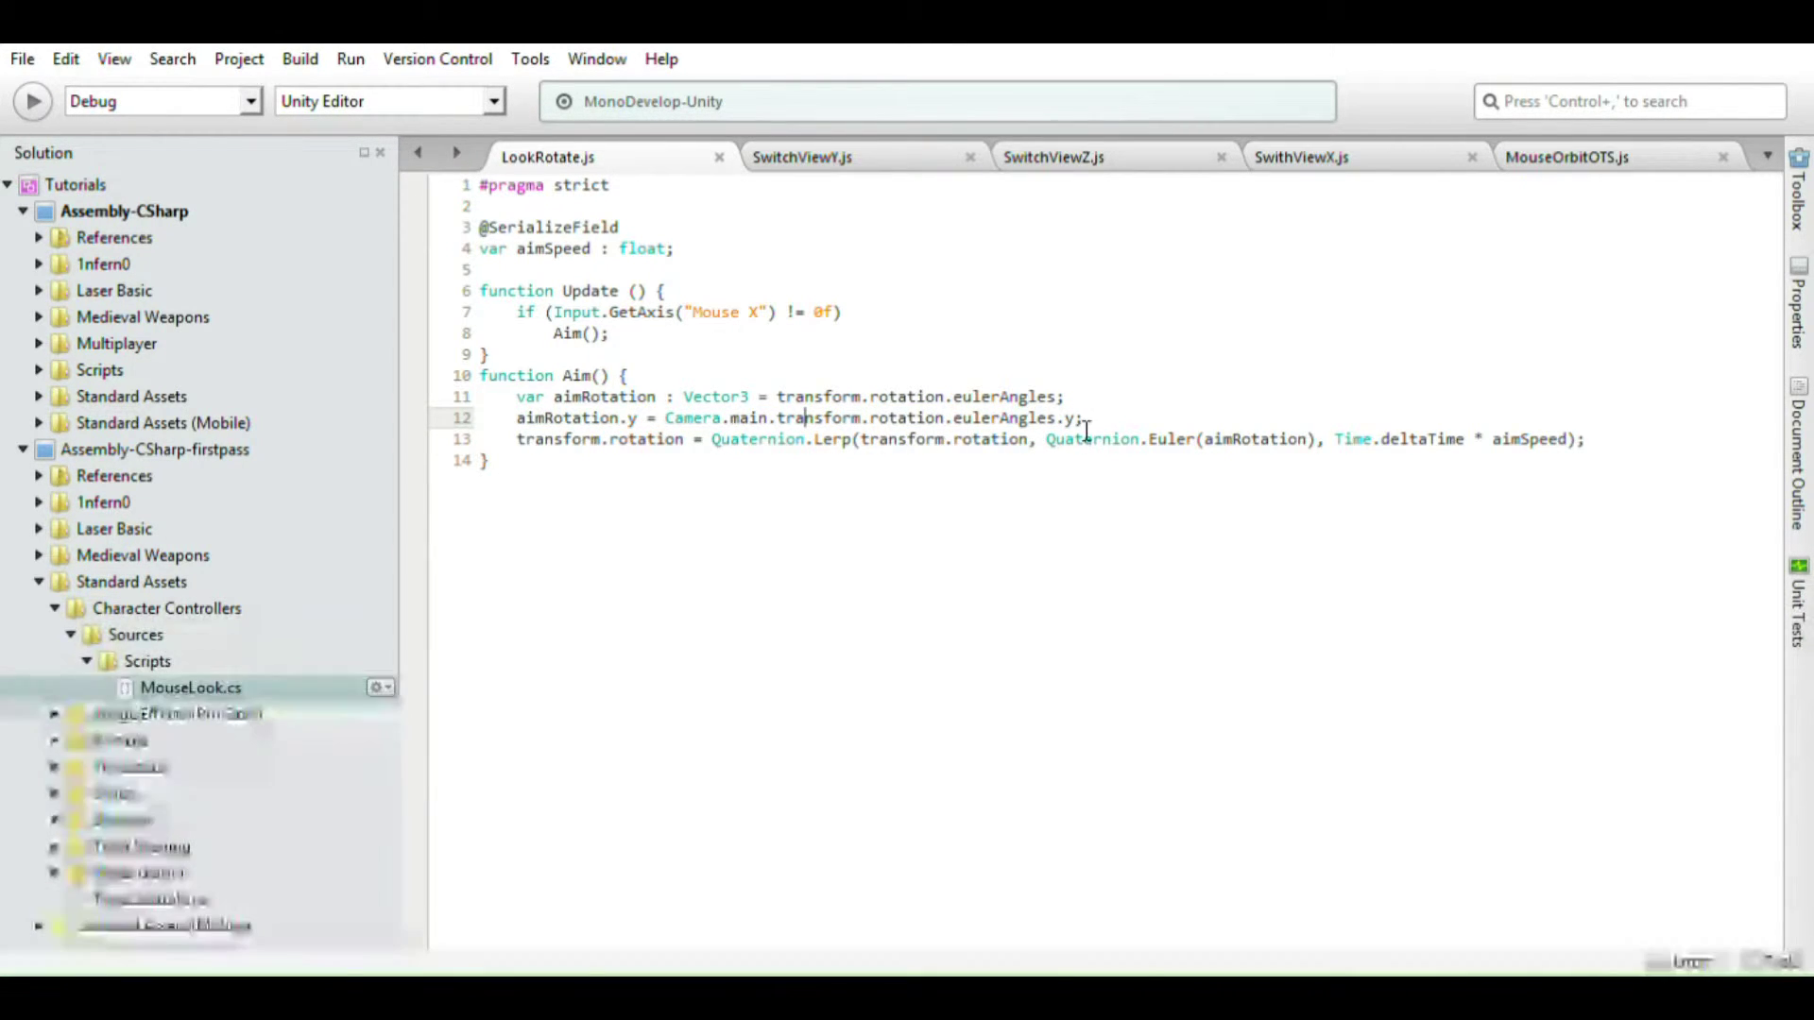
left_click(516, 442)
left_click_drag(543, 453, 1596, 453)
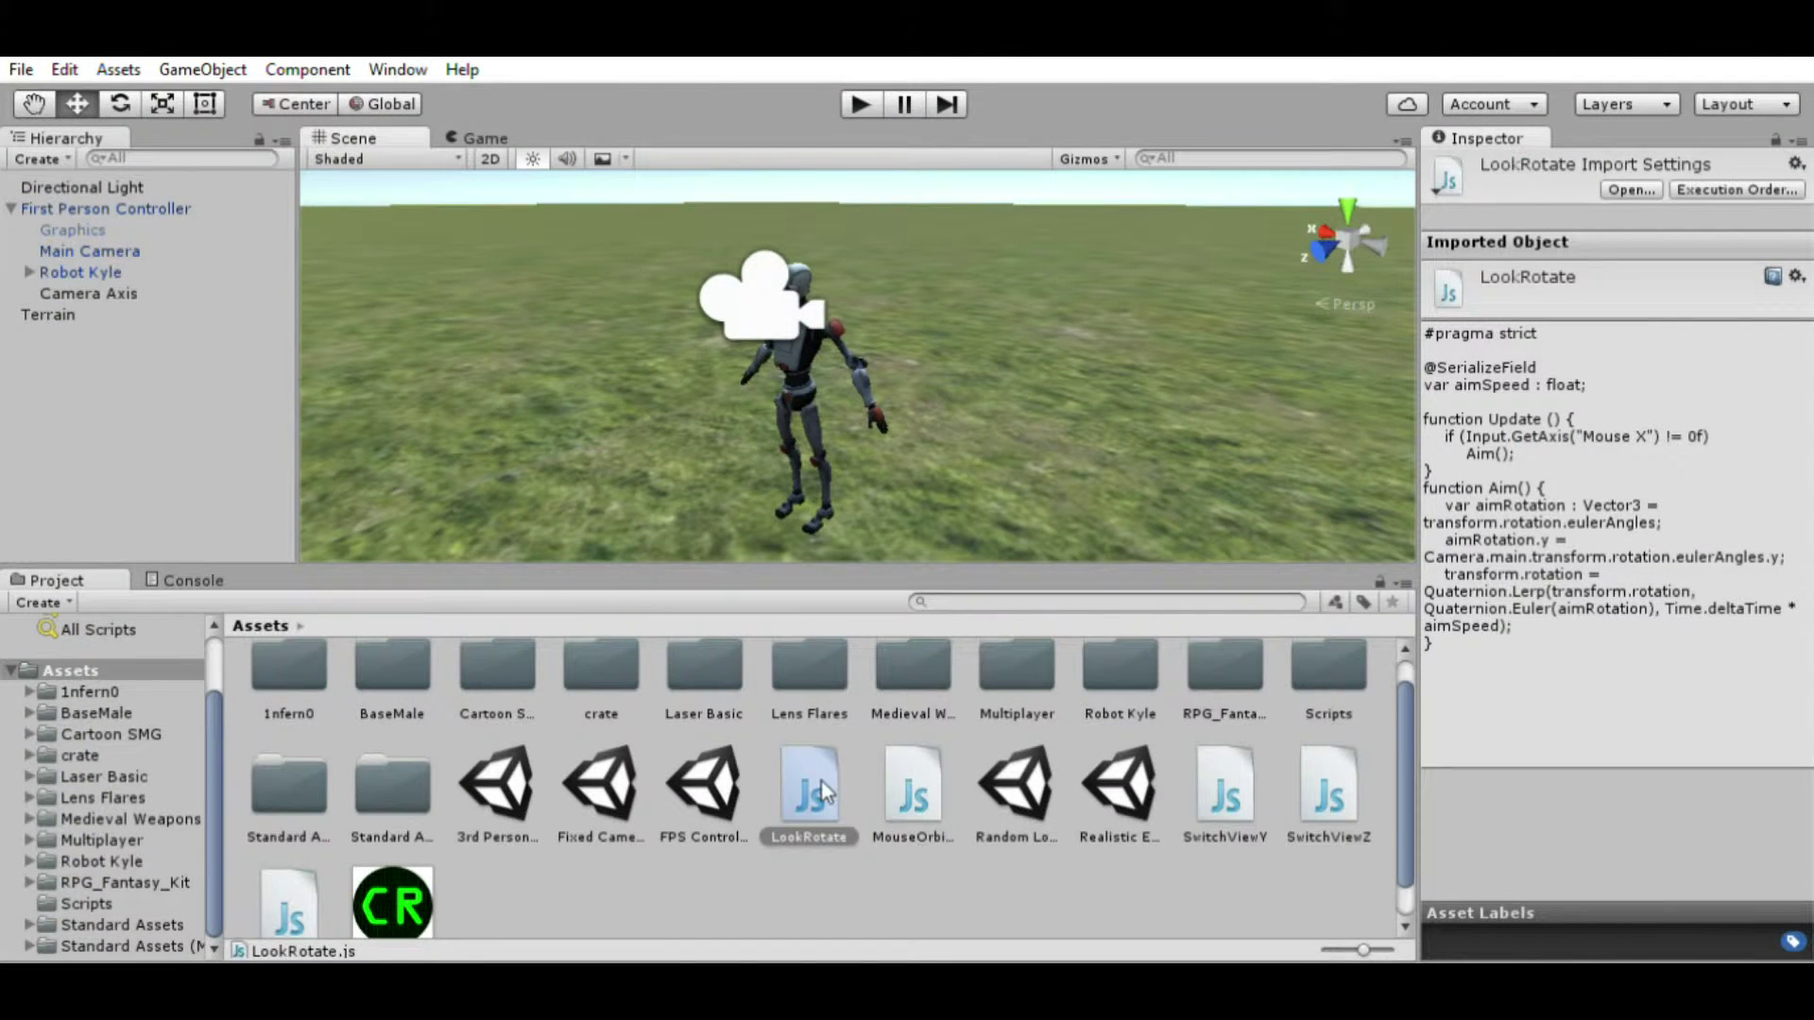
Step: Attach LookRotate to the First Person Controller with Aim Speed 20 and play the scene
left_click_drag(821, 793, 56, 189)
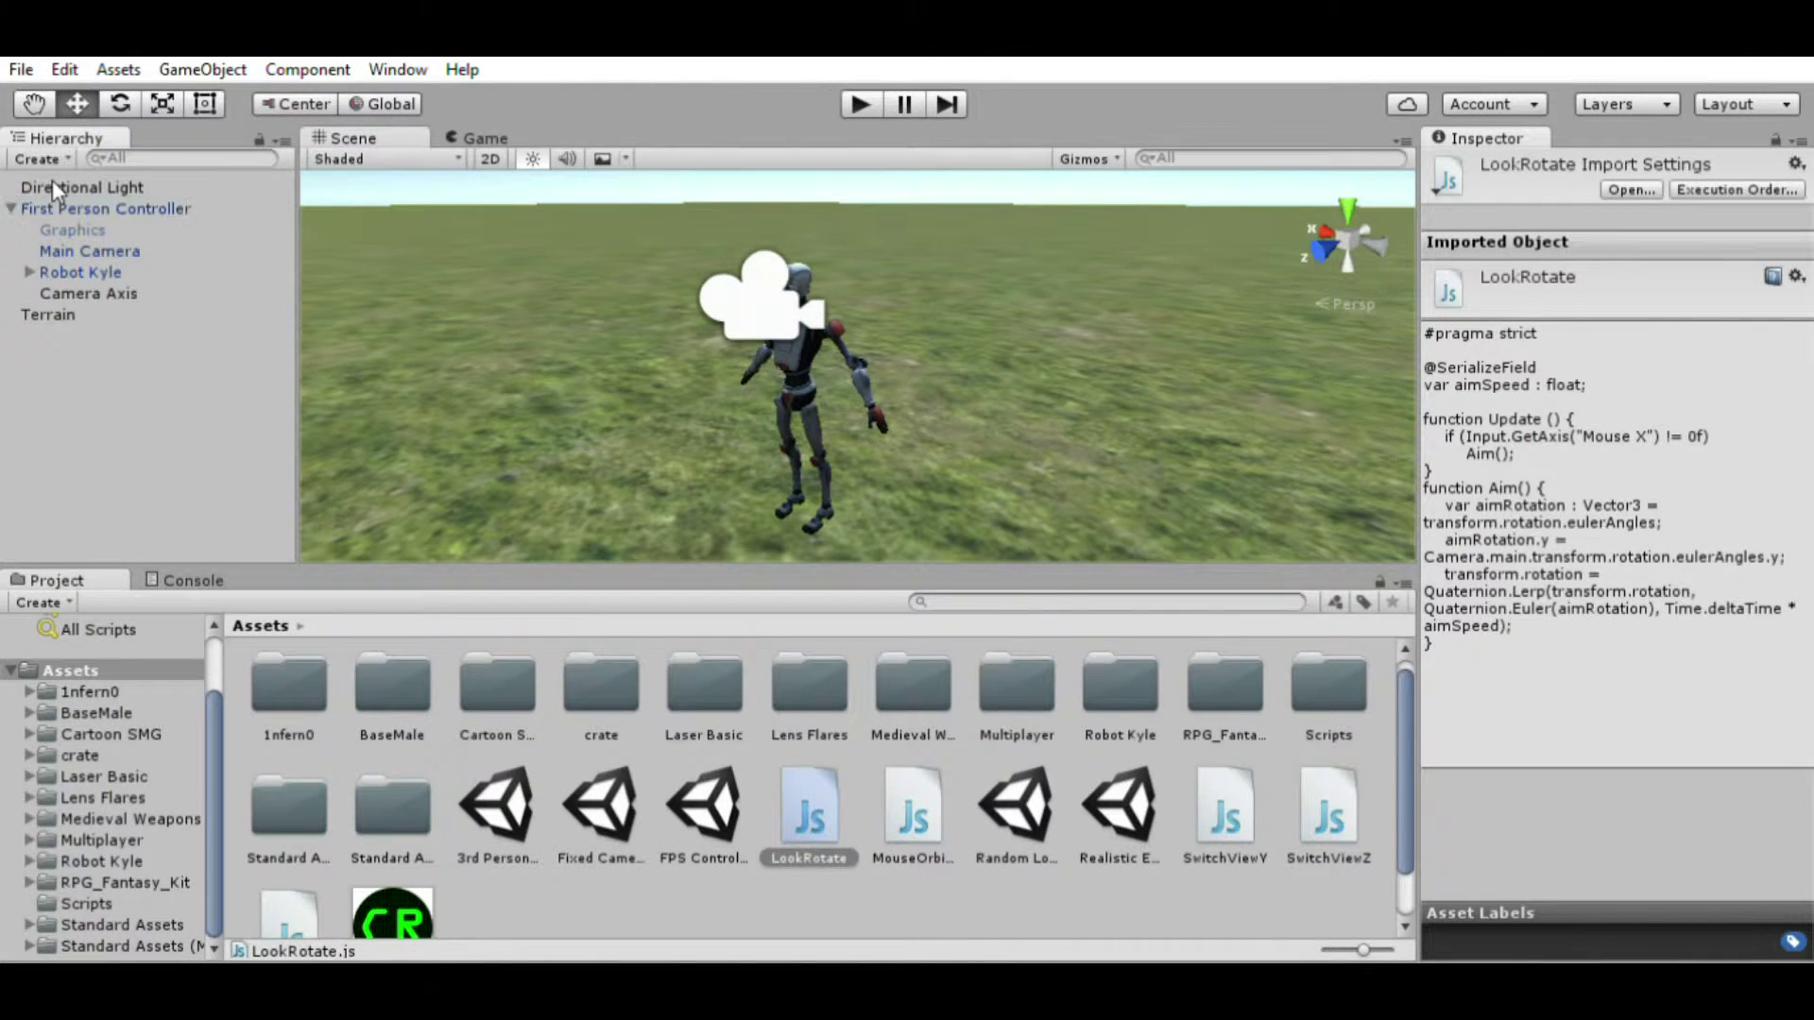
left_click(271, 203)
scroll(1794, 529, "down", 3)
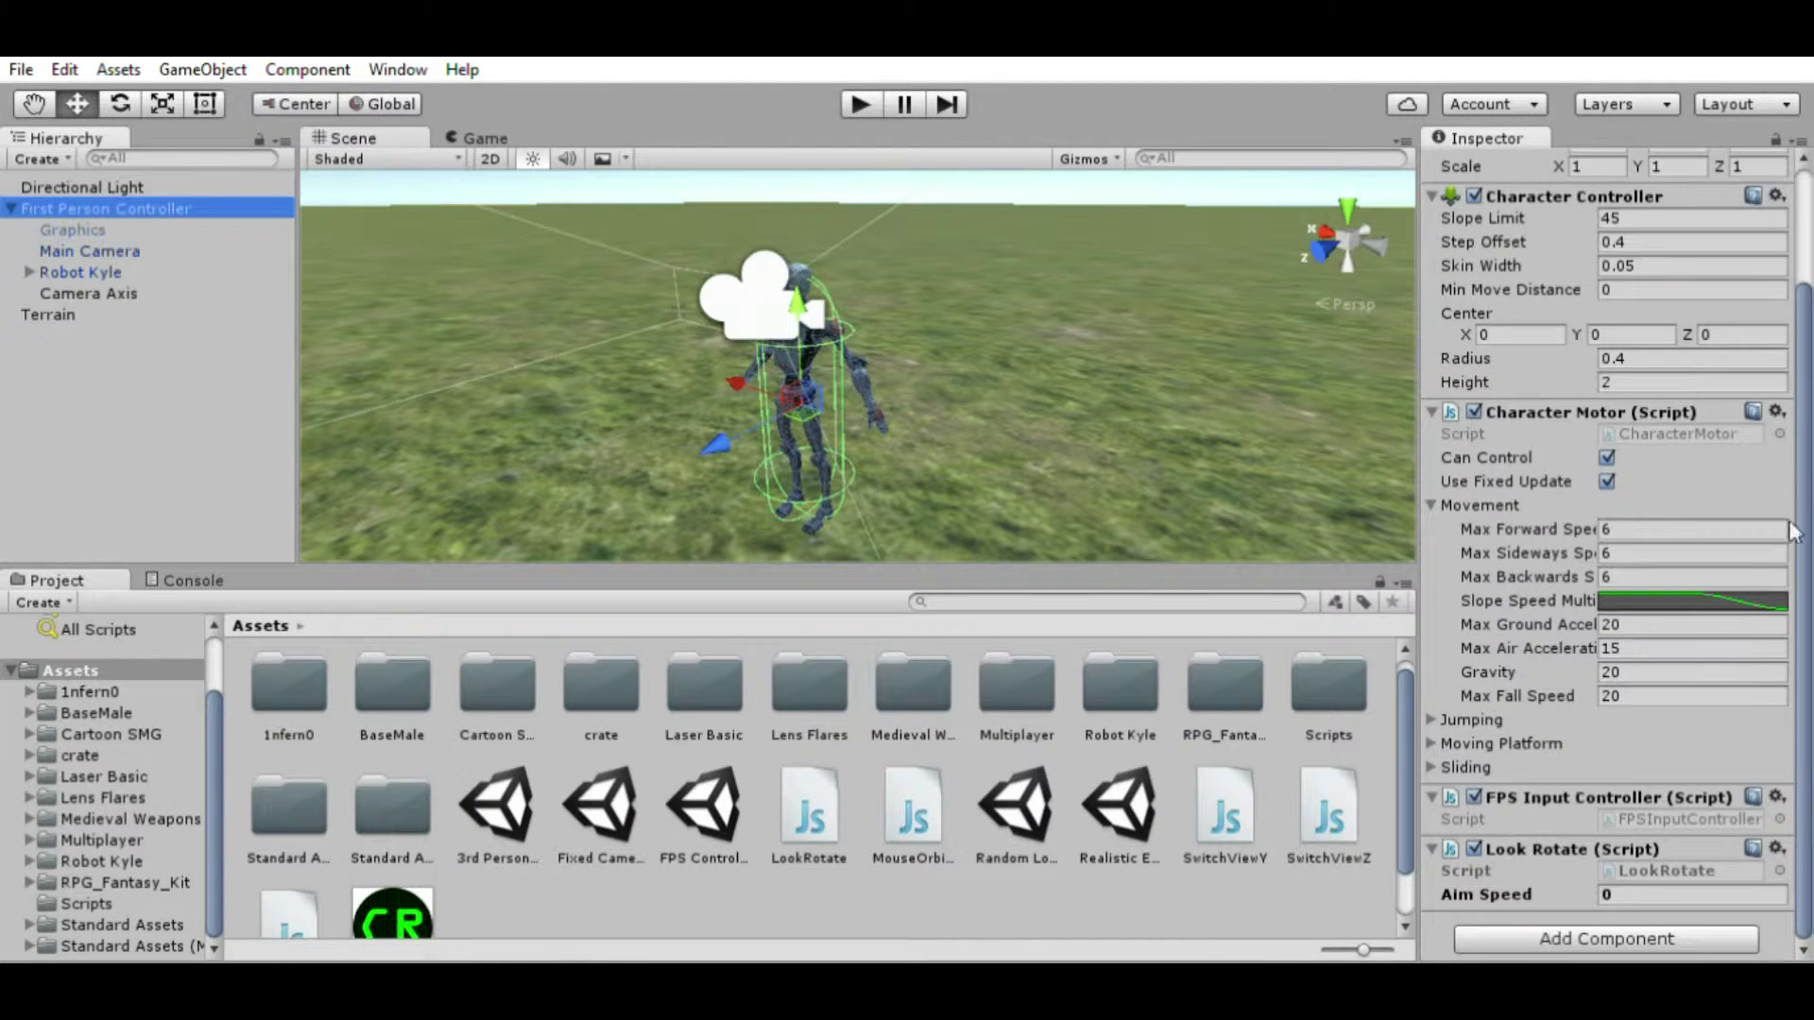
left_click(1641, 890)
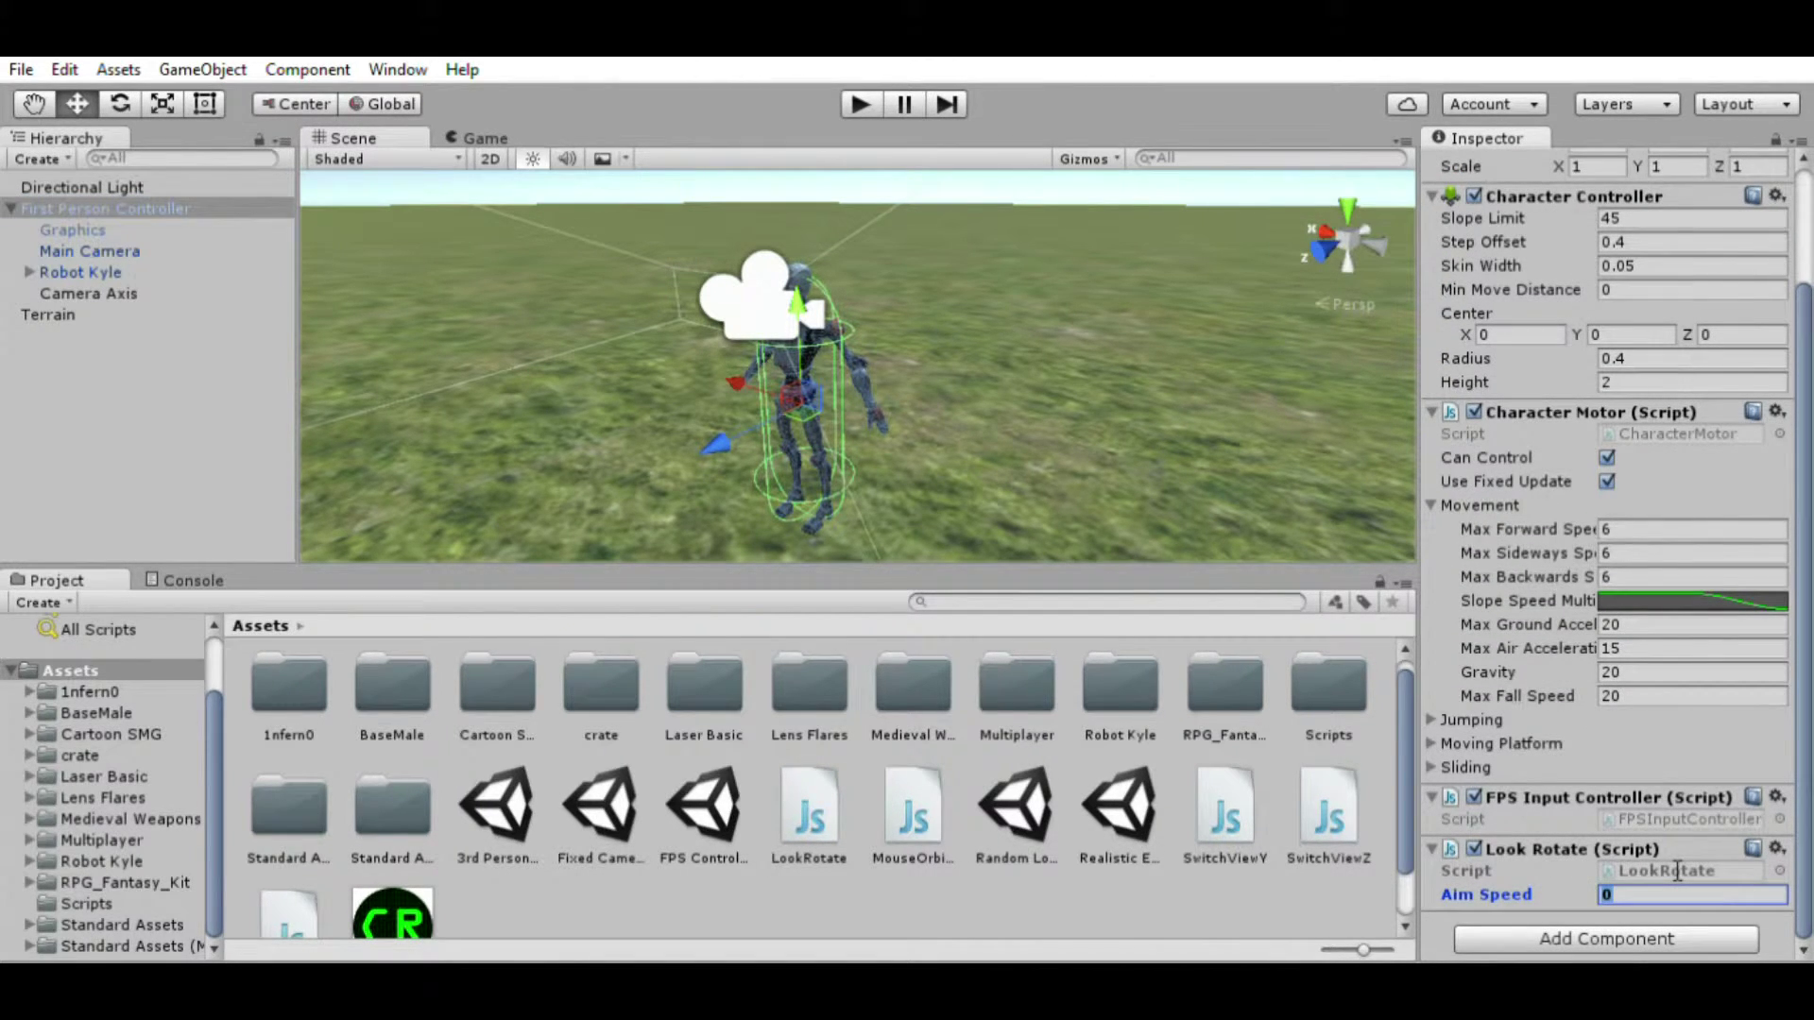
left_click(871, 89)
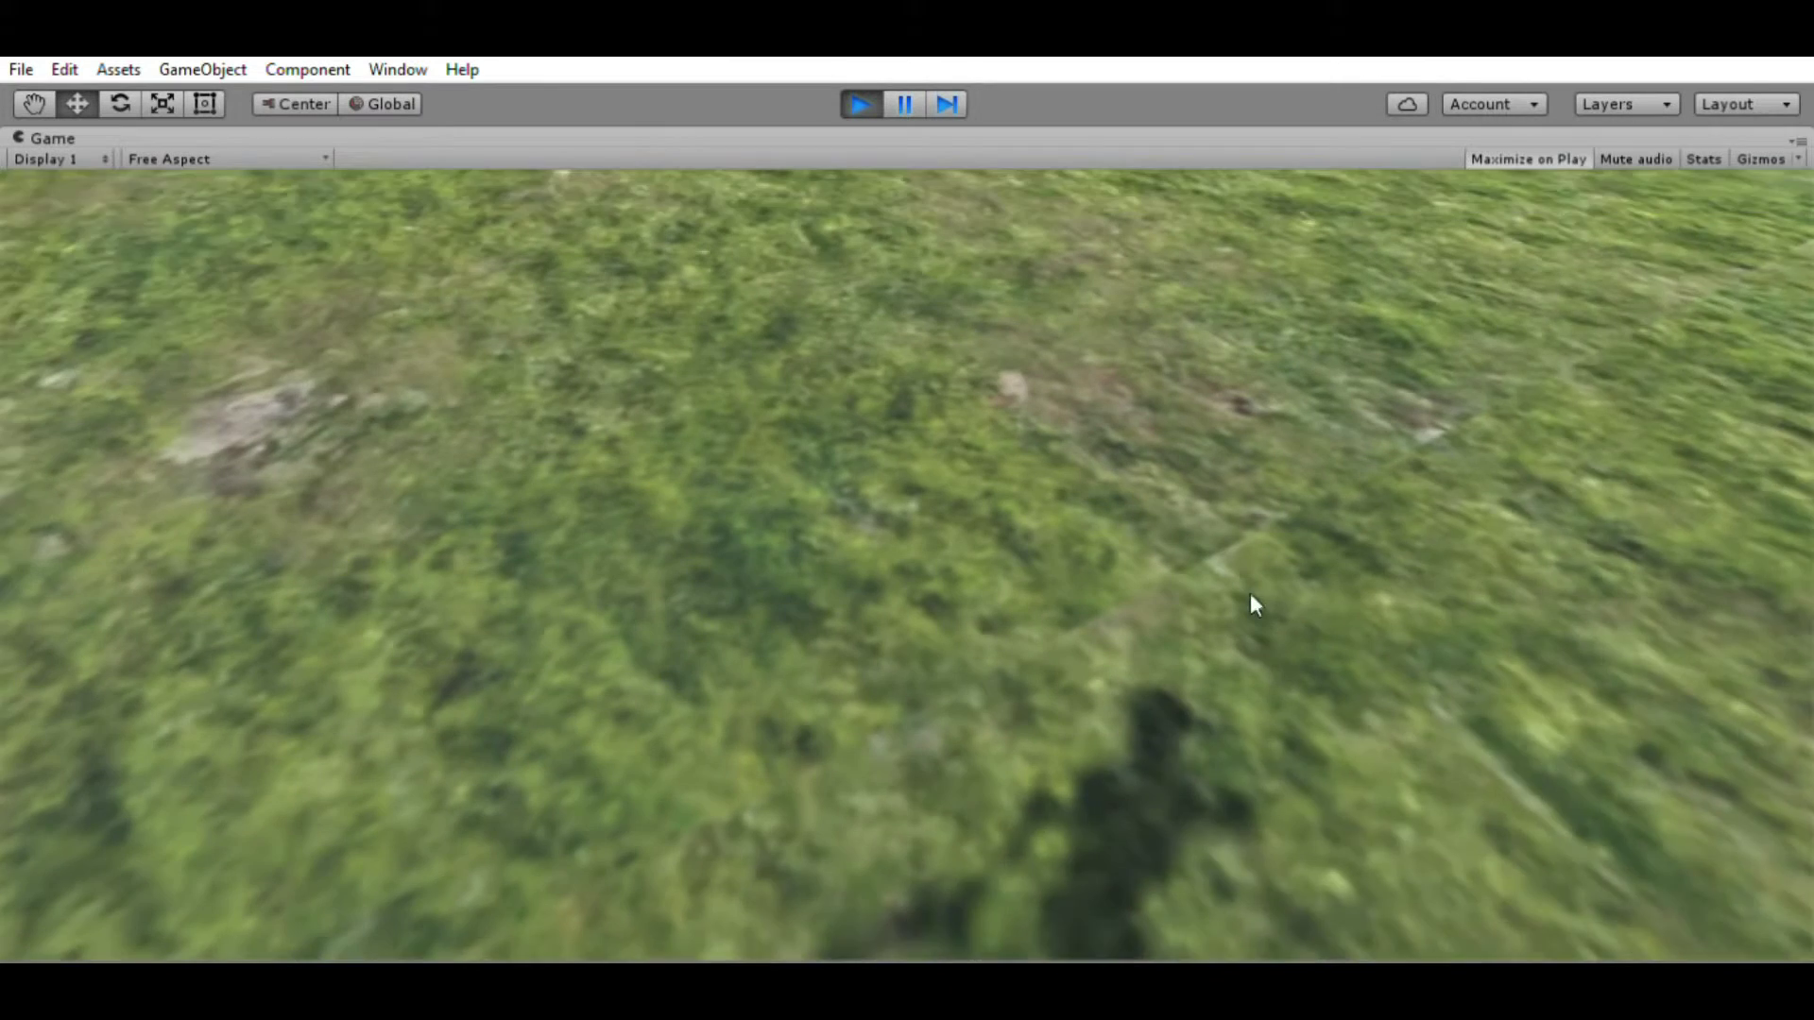
key("ctrl+p")
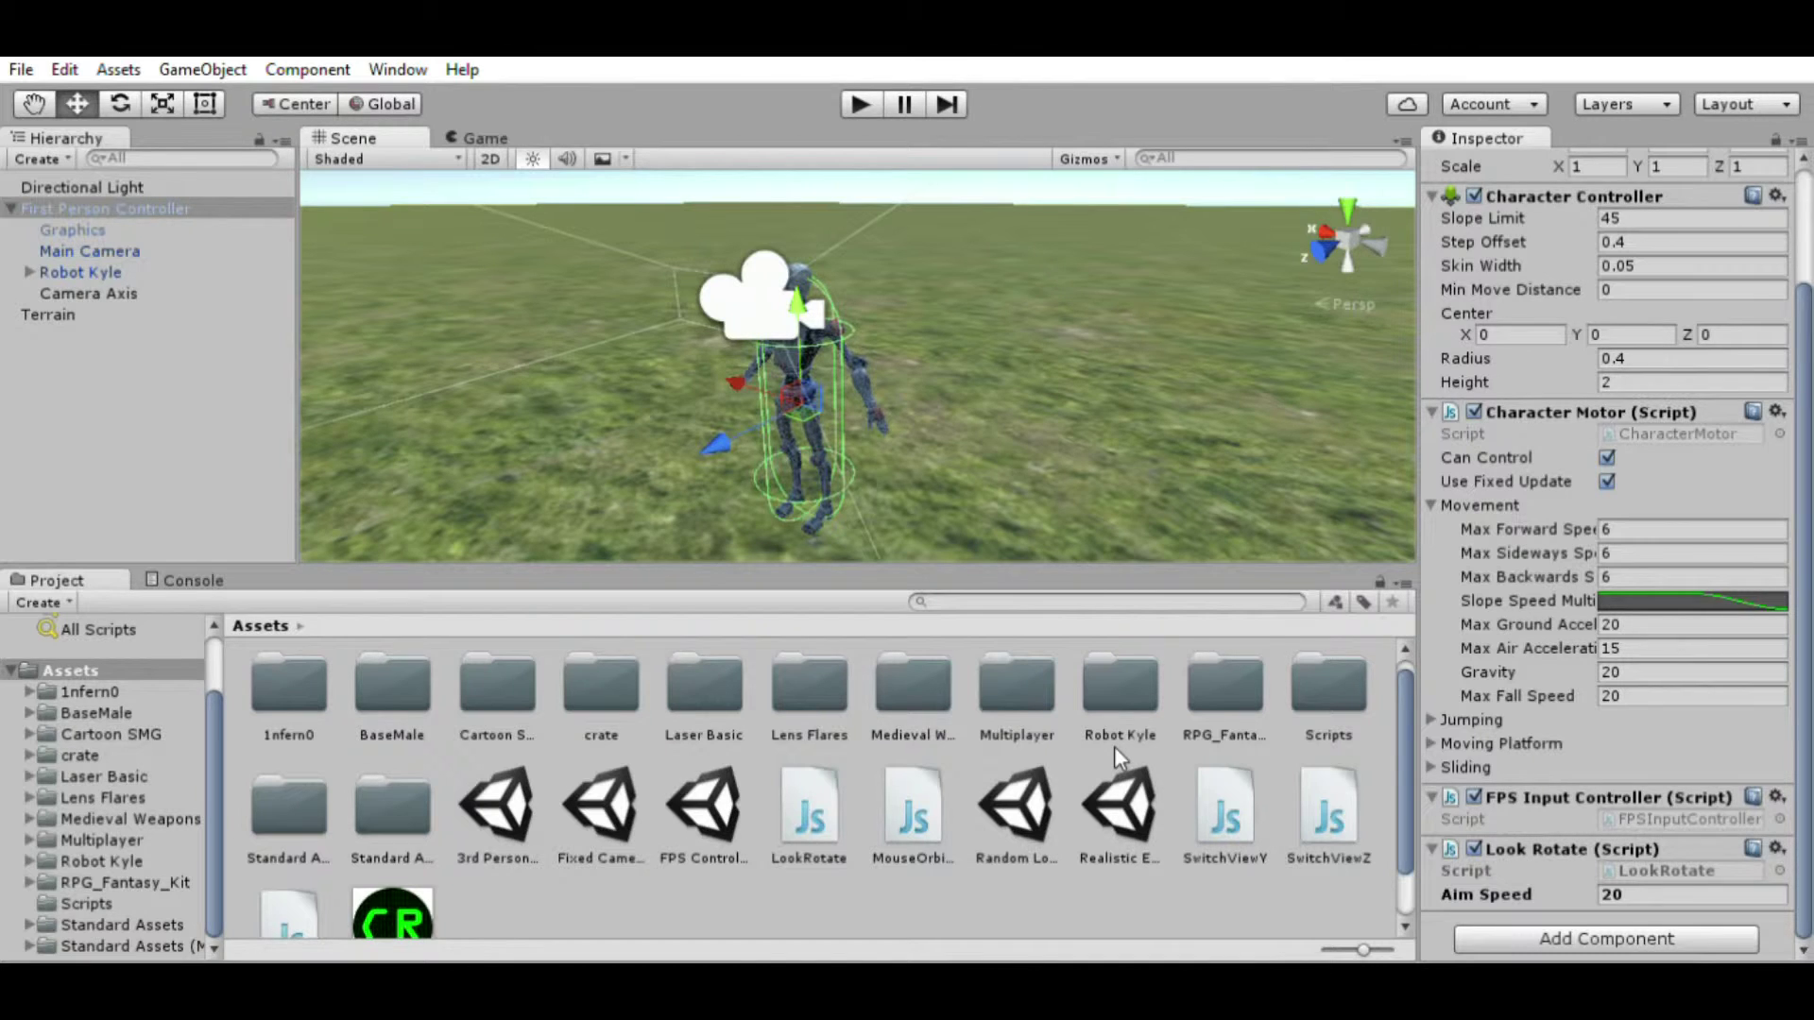
Step: Preview the SwitchViewY, SwitchViewZ and SwithViewX code, then open SwithViewX in MonoDevelop
left_click(1222, 788)
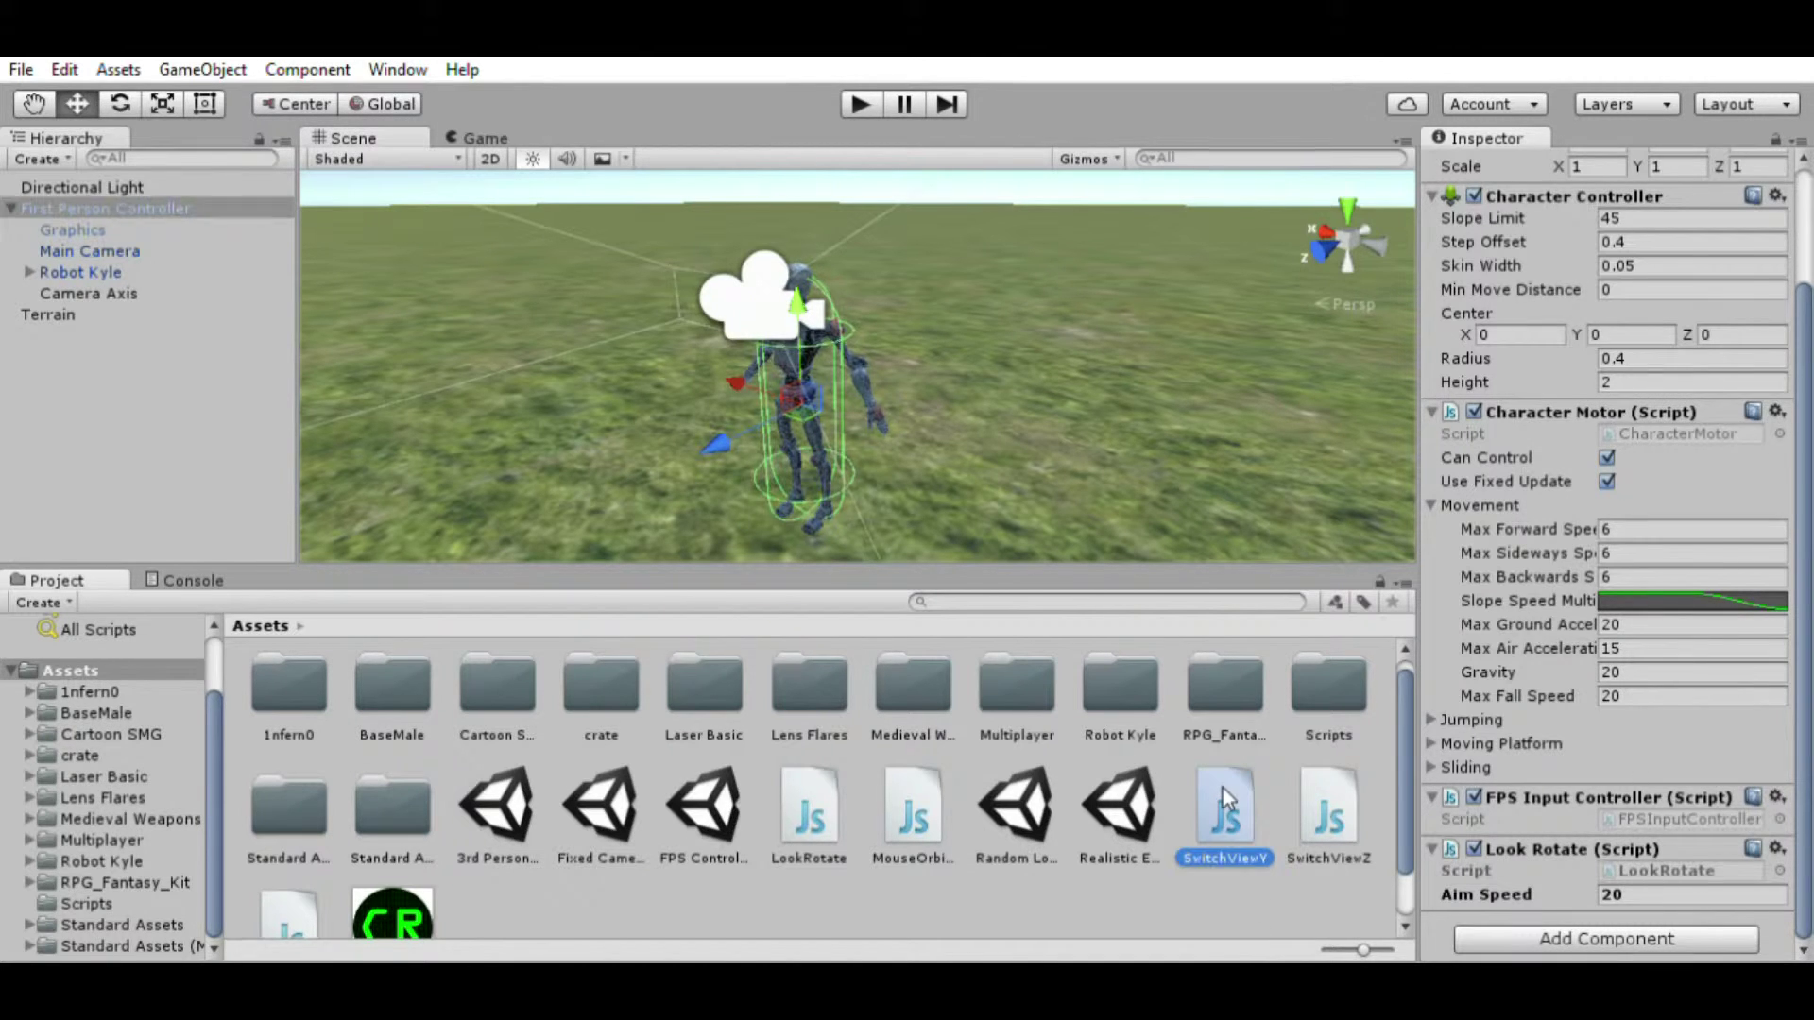
left_click(1346, 798)
scroll(715, 779, "down", 1)
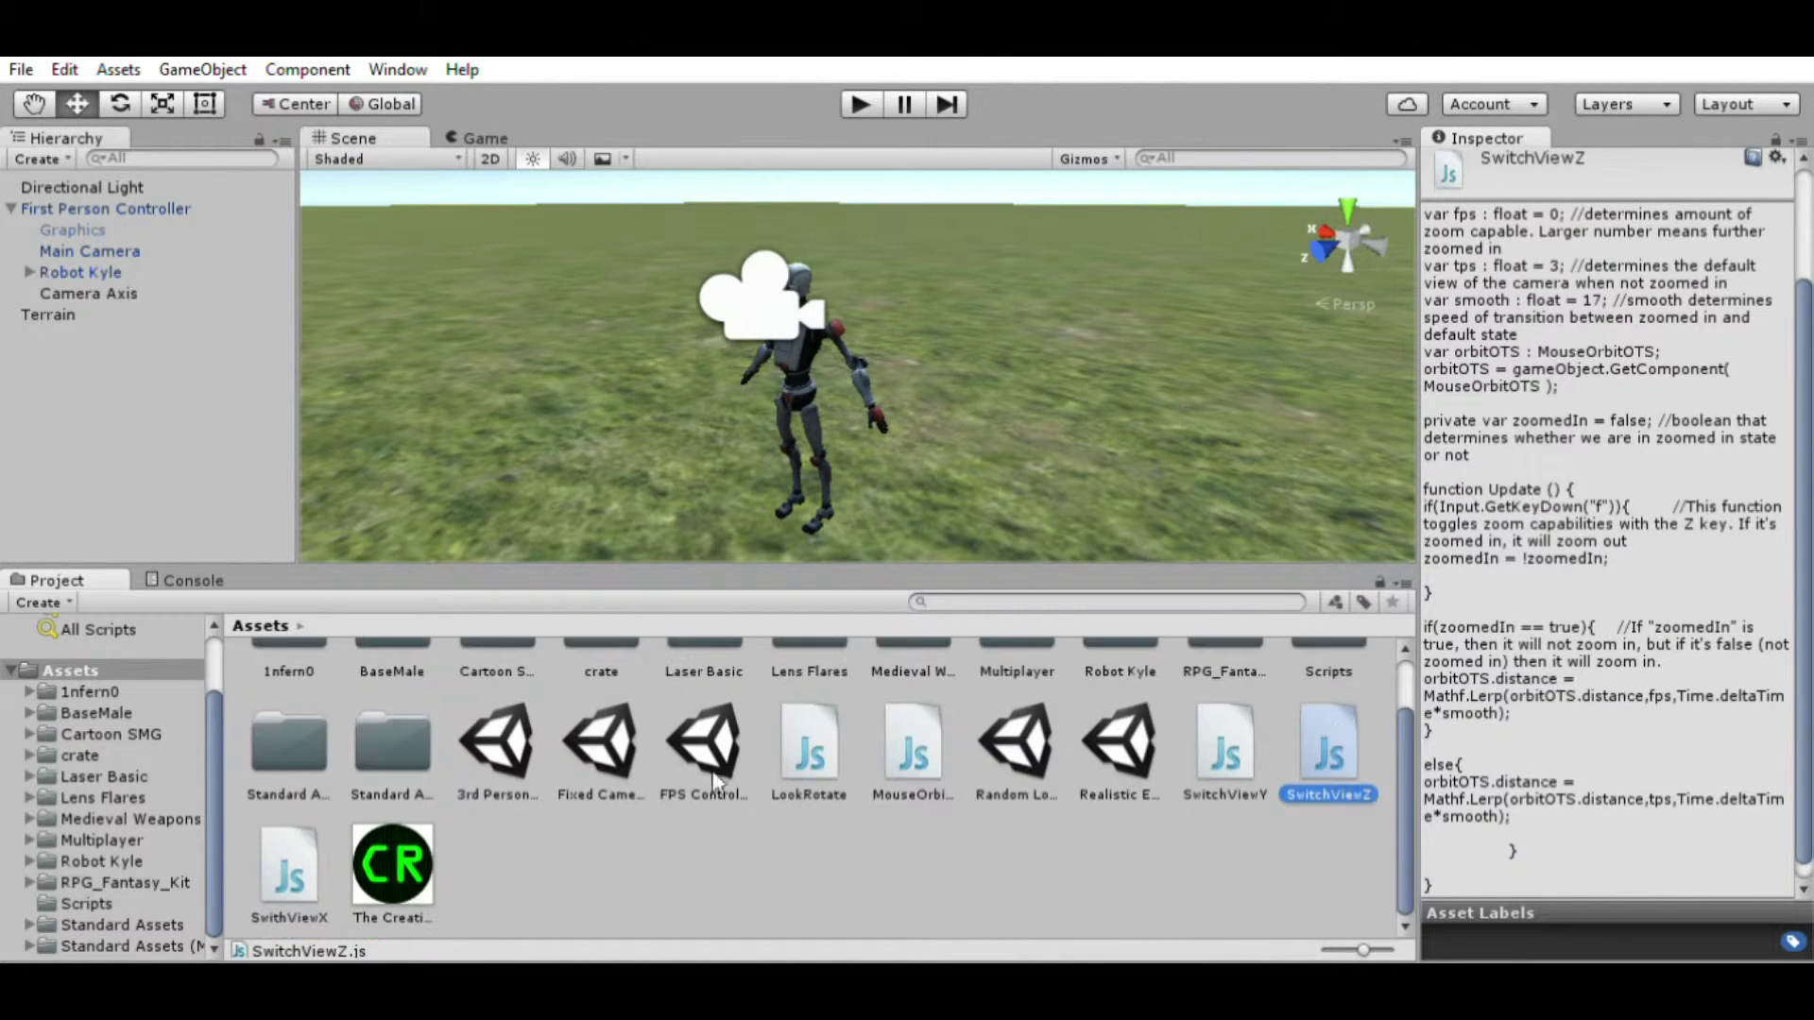
left_click(288, 859)
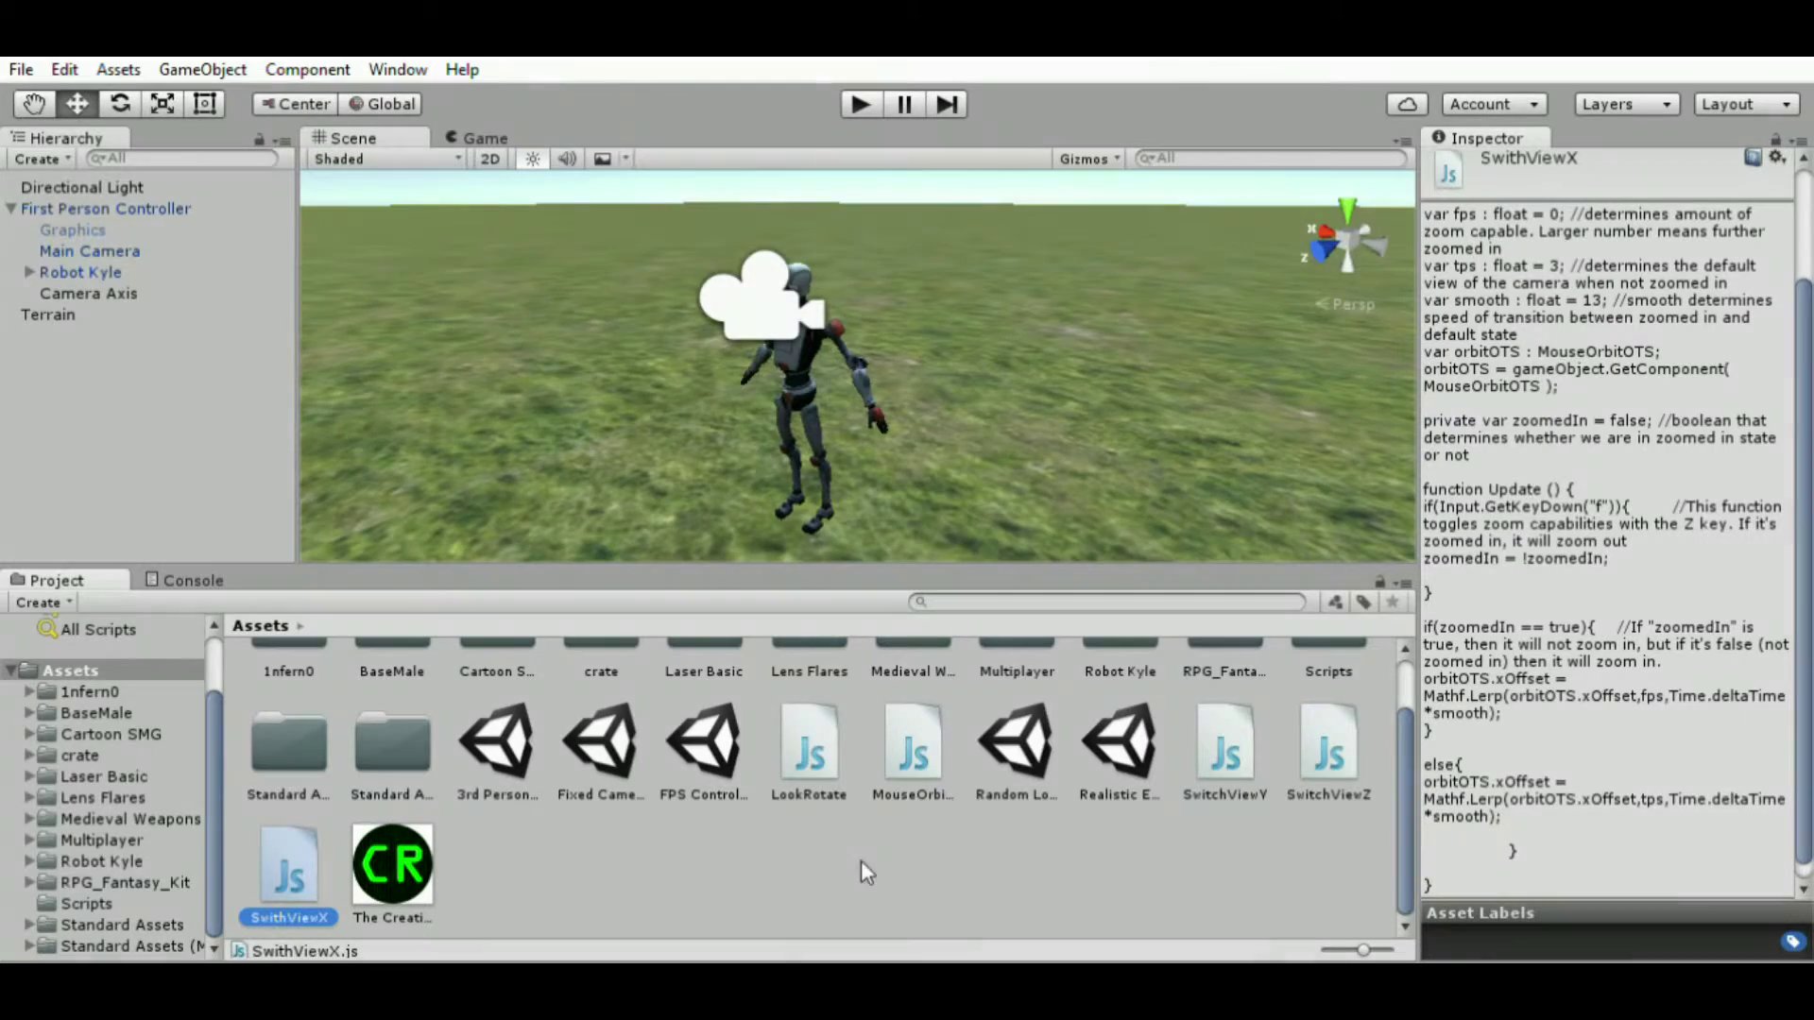
double_click(296, 841)
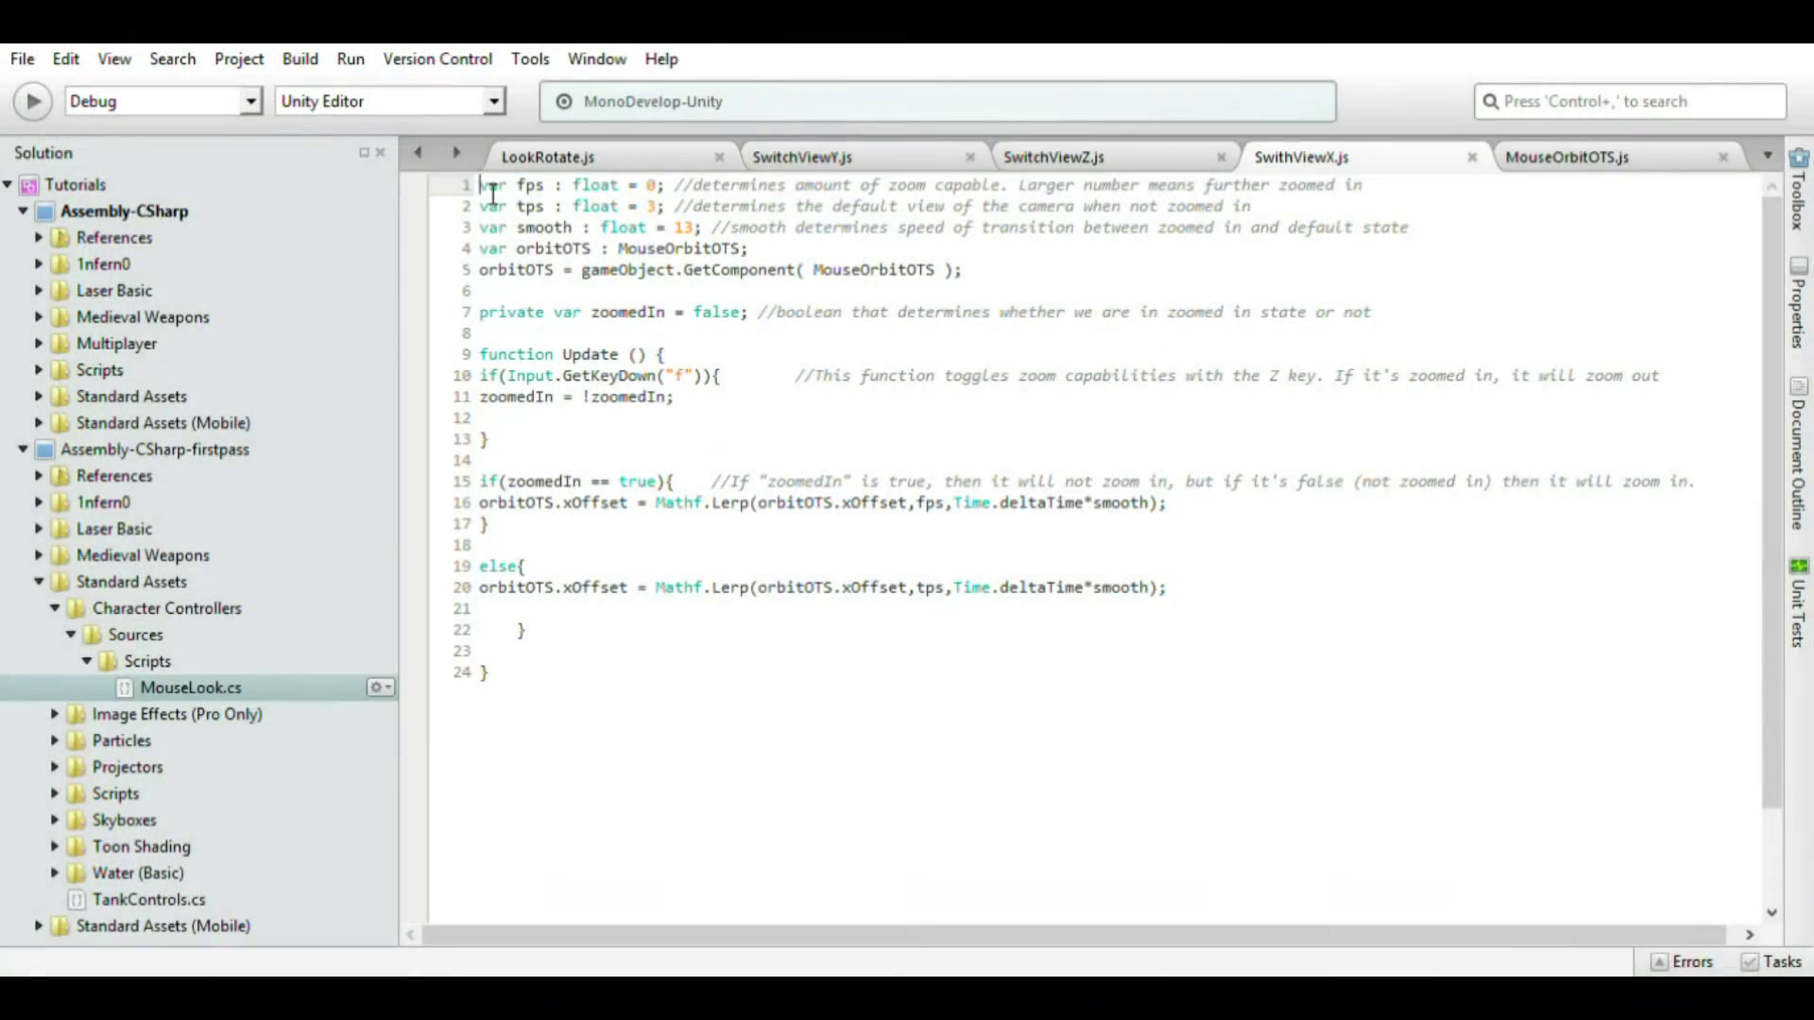
Step: Highlight the whole SwithViewX script, then its fps and tps declarations
left_click_drag(490, 191, 1073, 858)
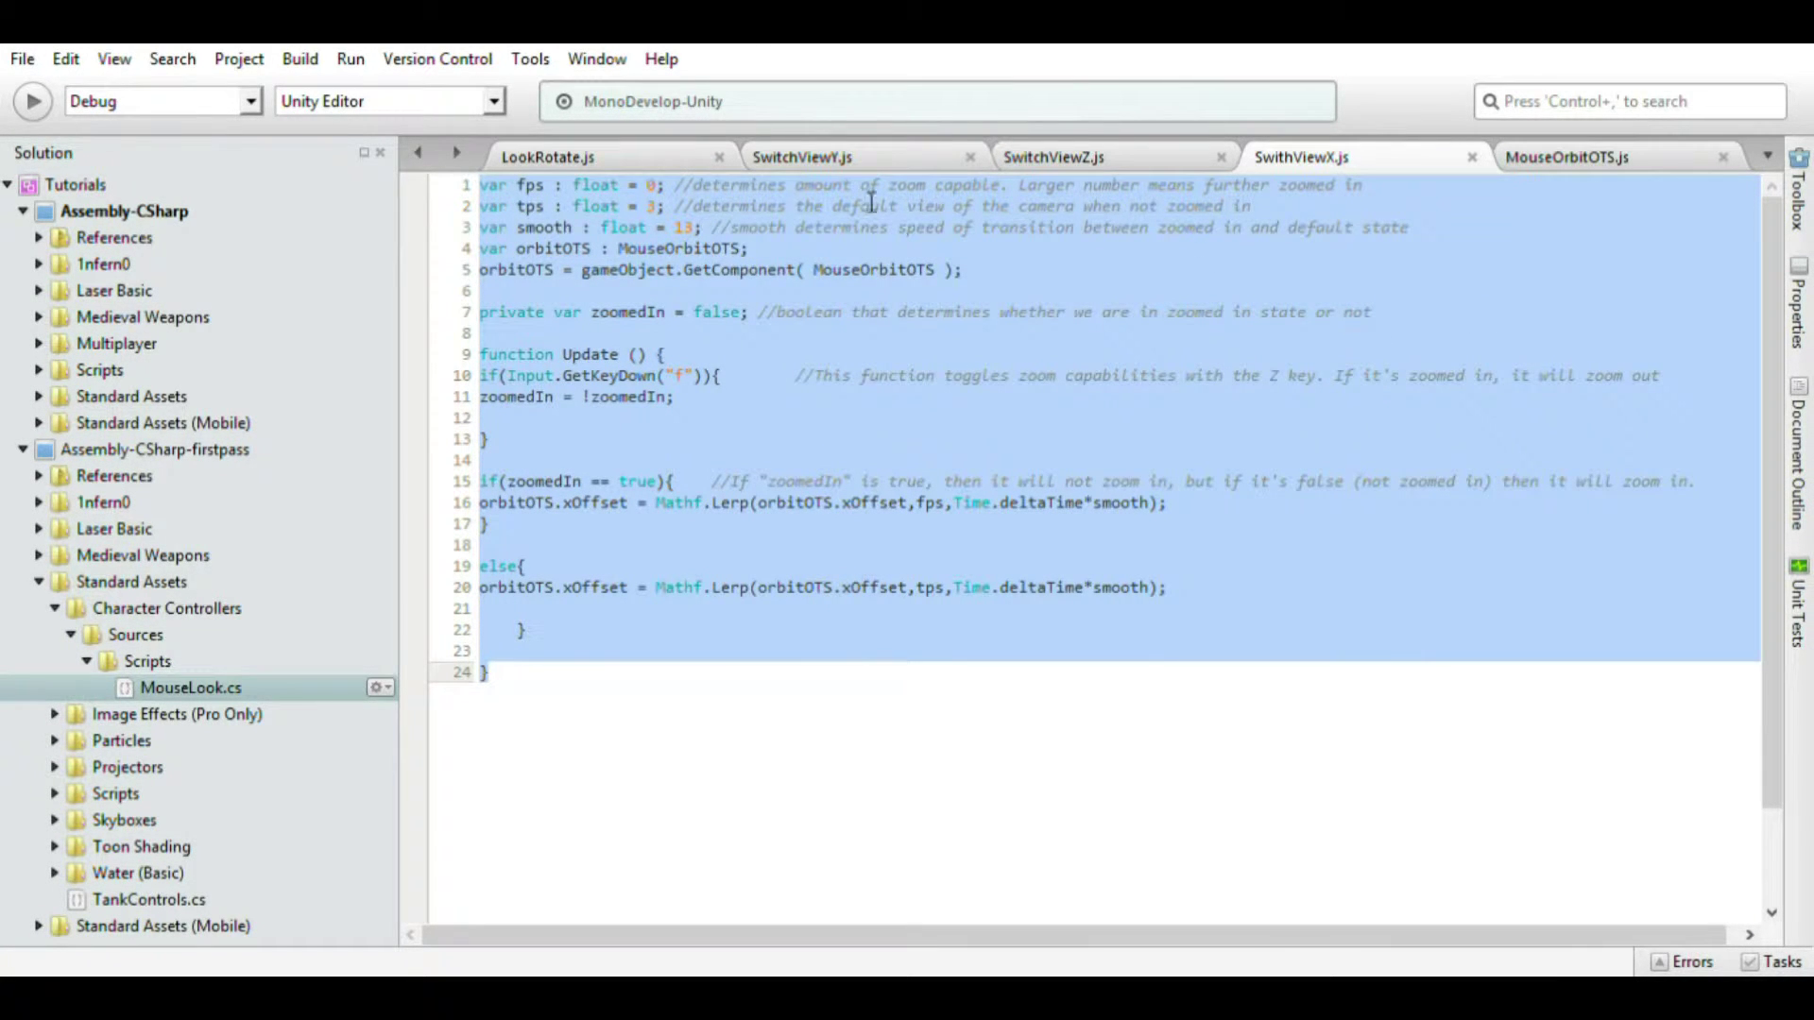
left_click(822, 762)
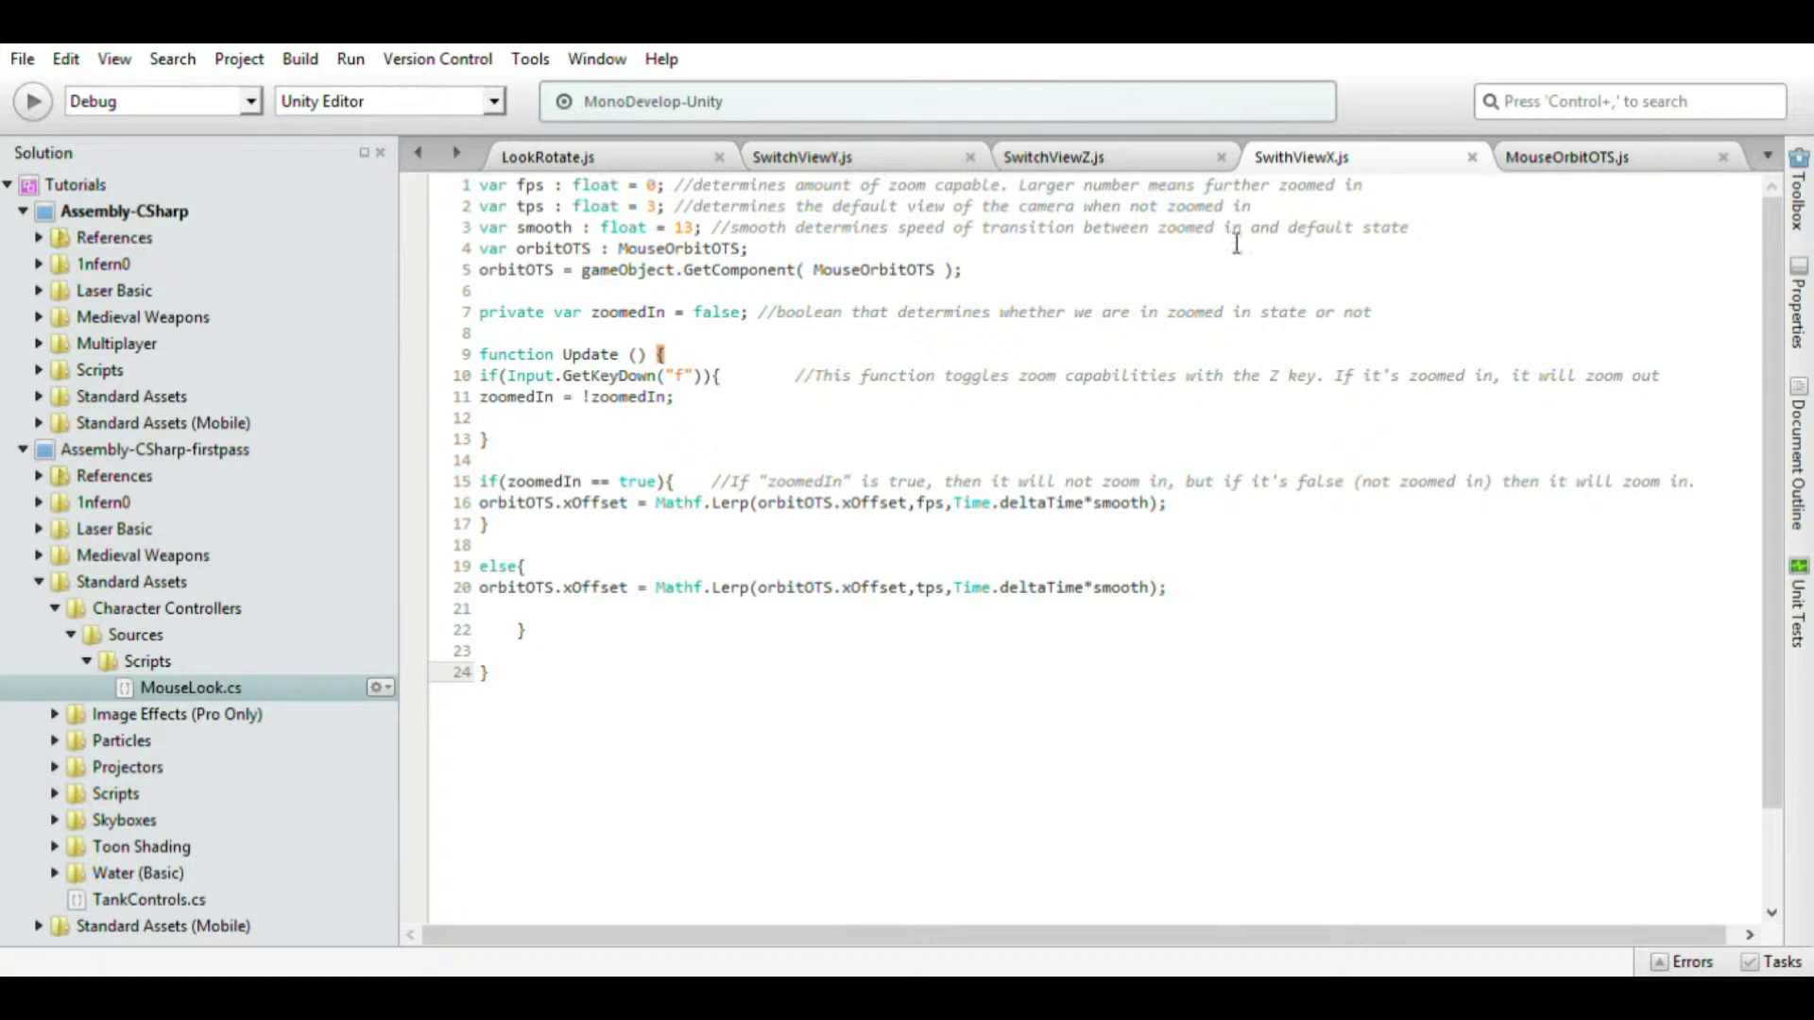
scroll(701, 530, "down", 2)
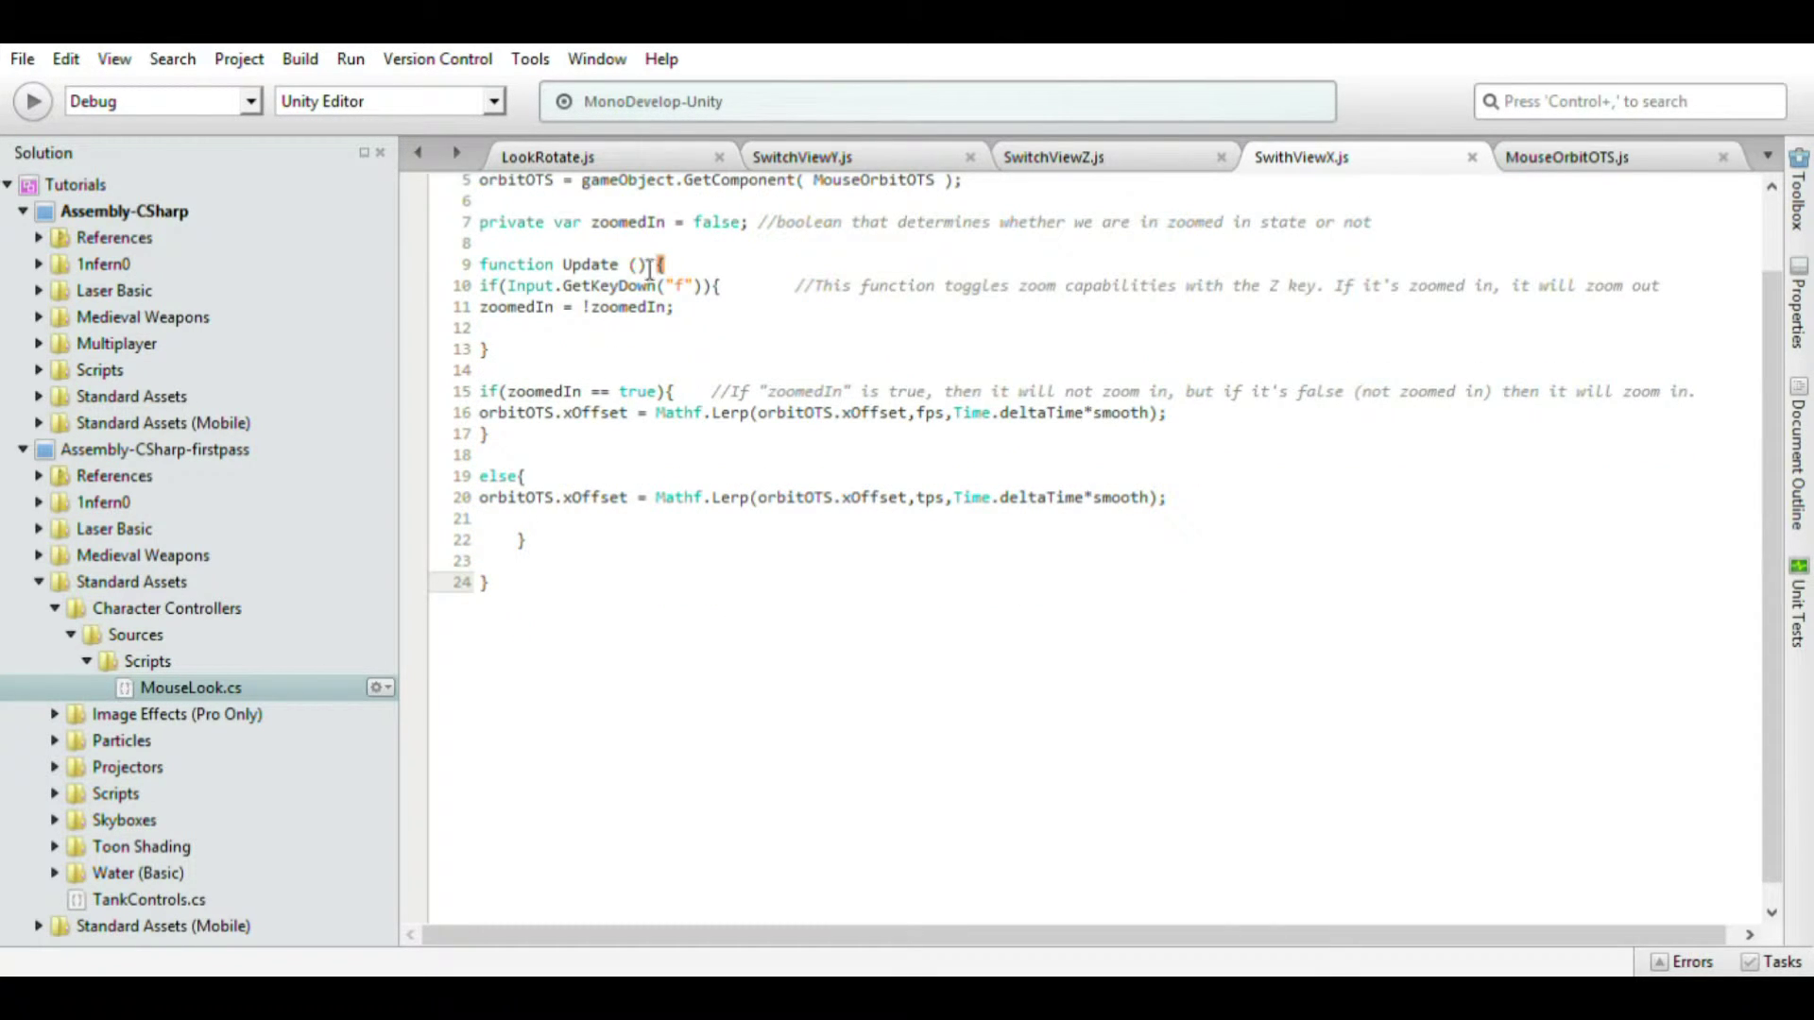
scroll(650, 268, "up", 2)
left_click(511, 209)
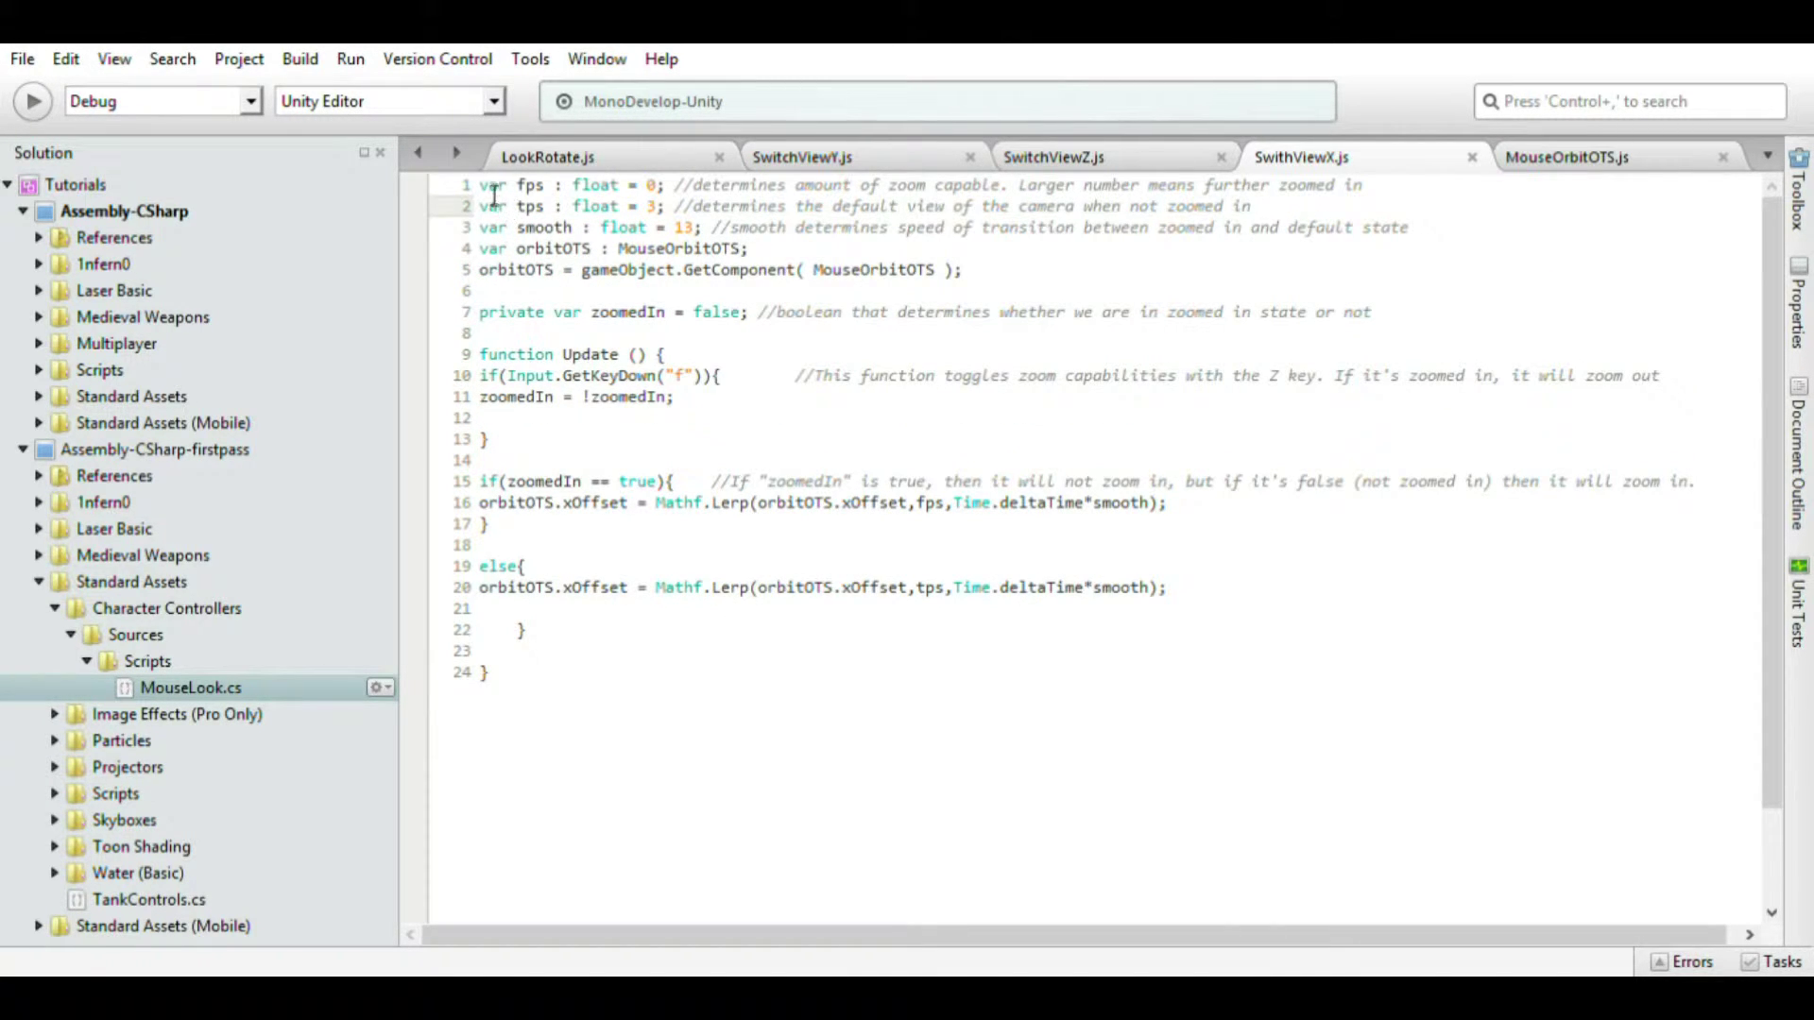
left_click_drag(480, 186, 624, 224)
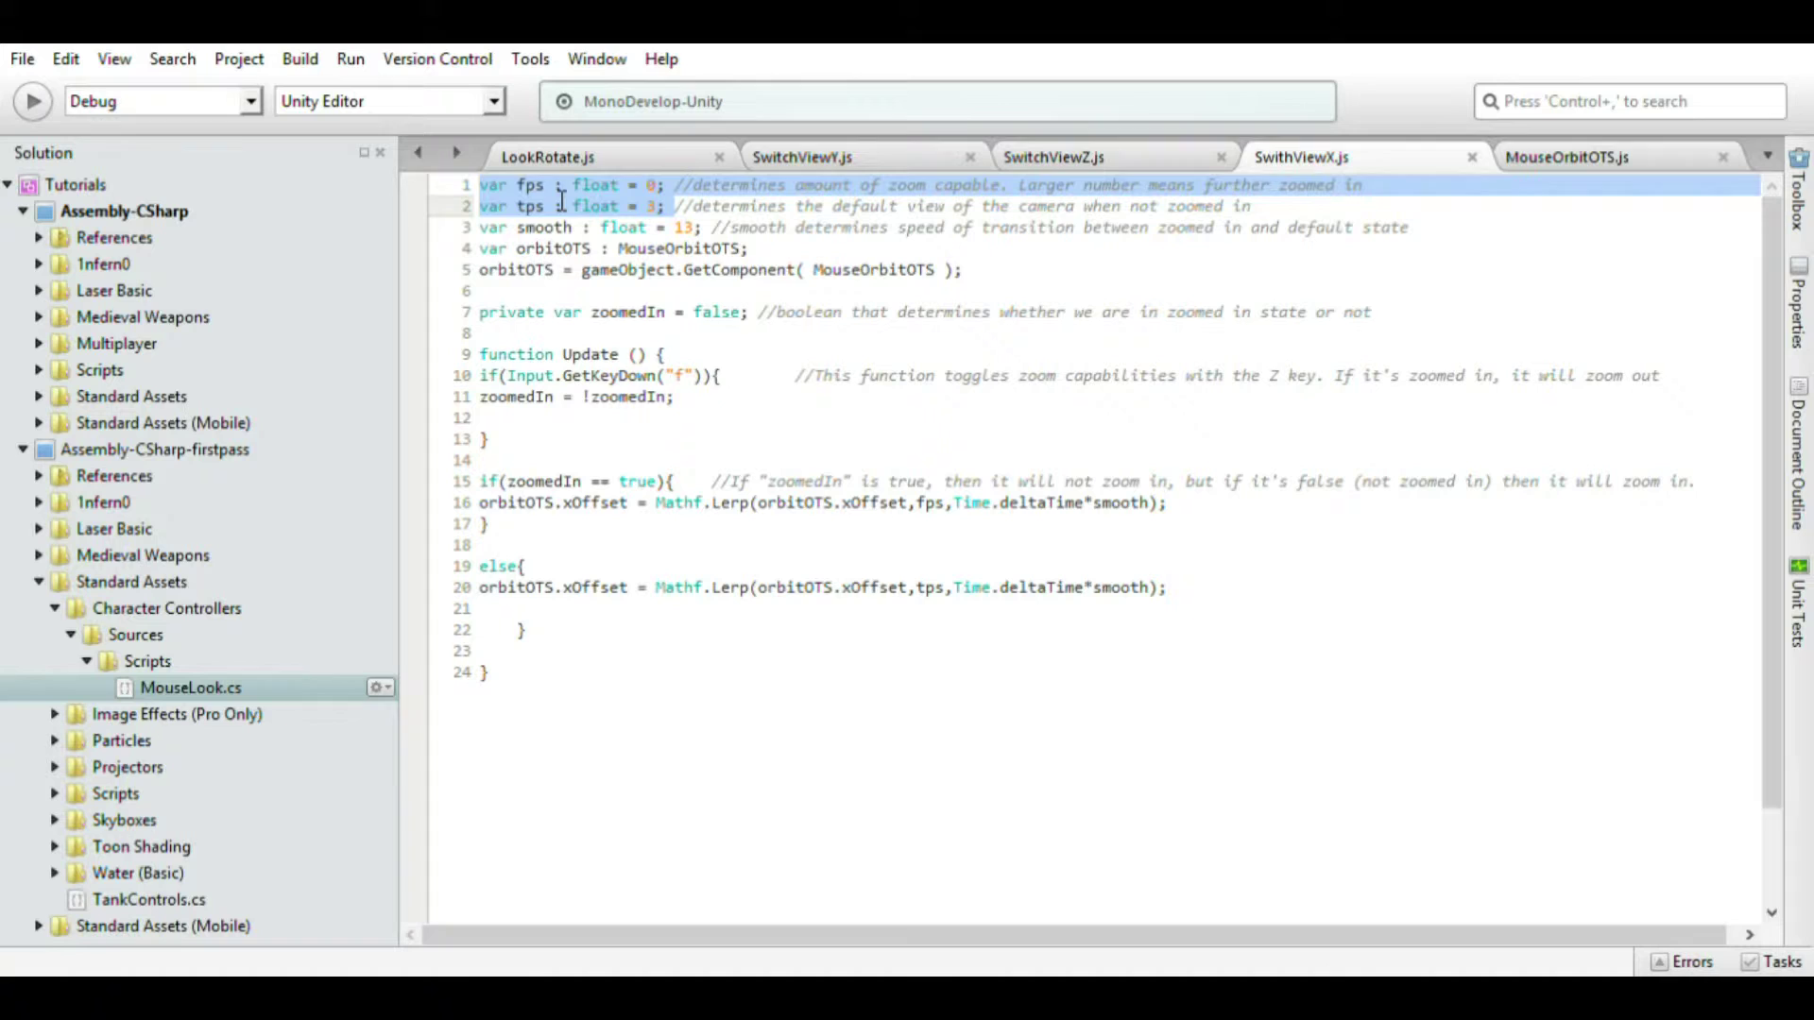
left_click(475, 200)
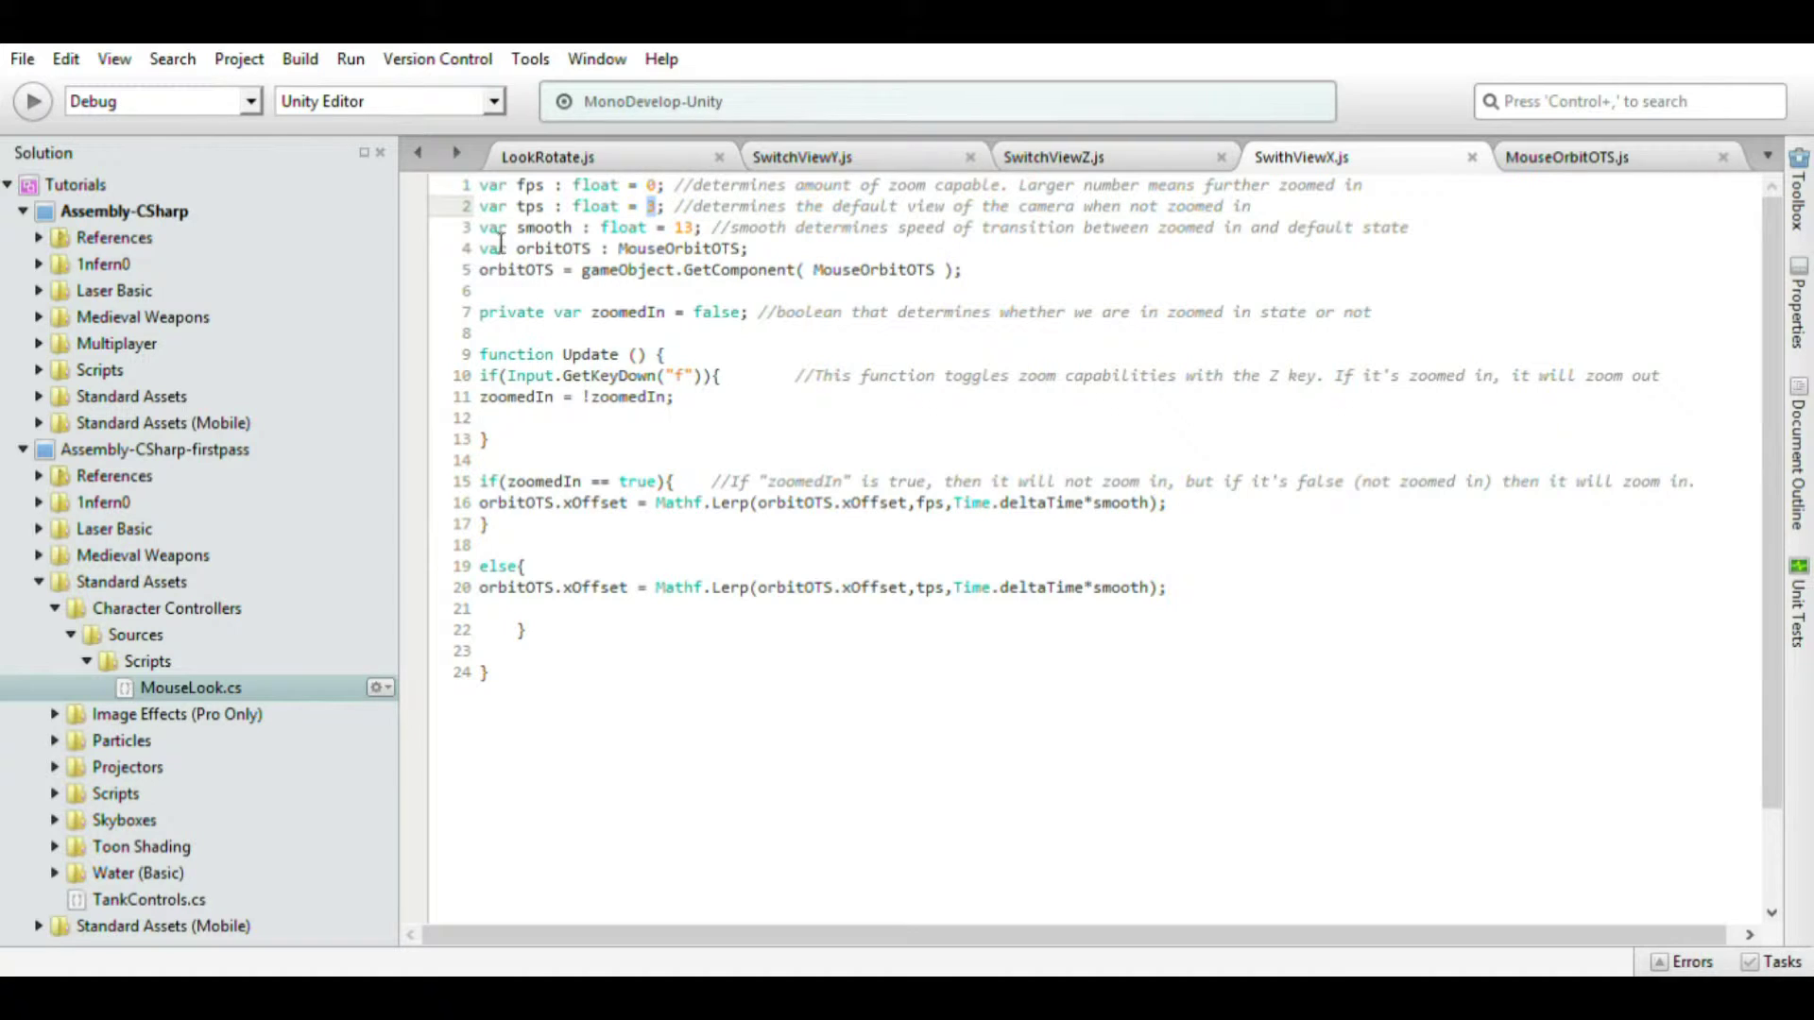
Step: Highlight the smooth and orbitOTS declarations and the Update function's key check
left_click_drag(501, 243, 725, 236)
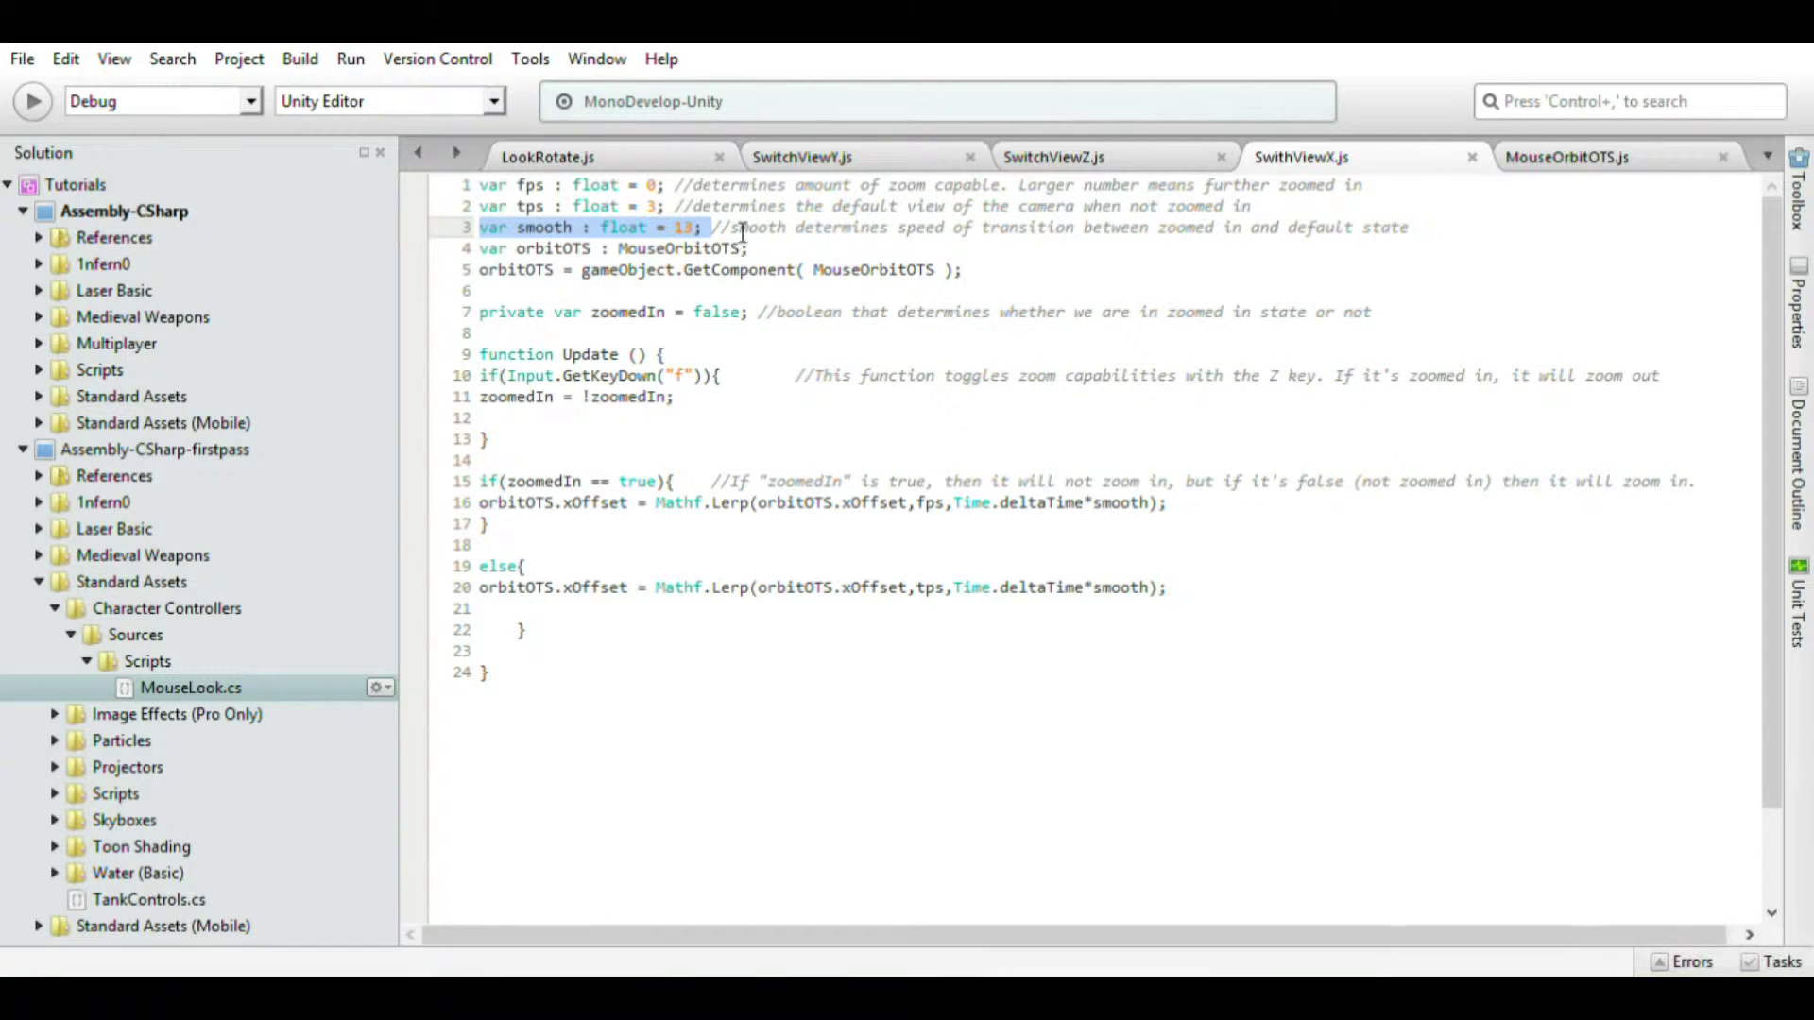
left_click_drag(515, 248, 760, 252)
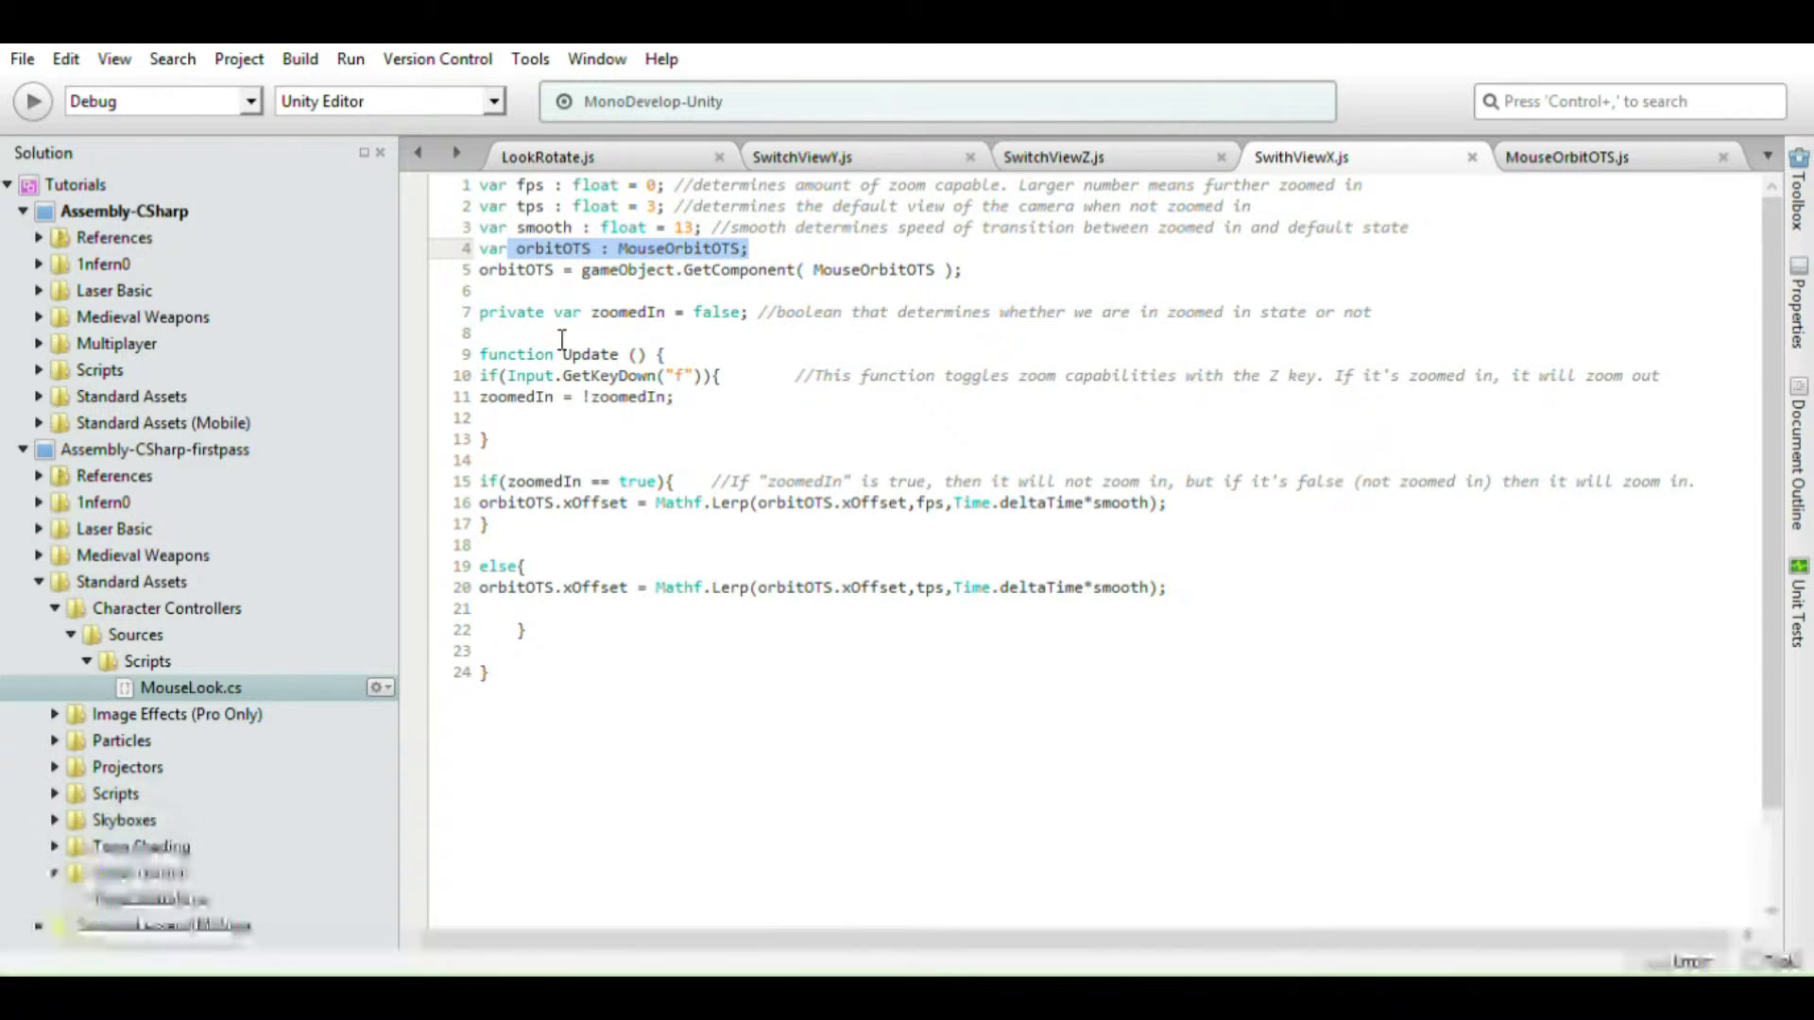
scroll(567, 282, "down", 2)
scroll(526, 281, "up", 1)
left_click_drag(480, 265, 733, 328)
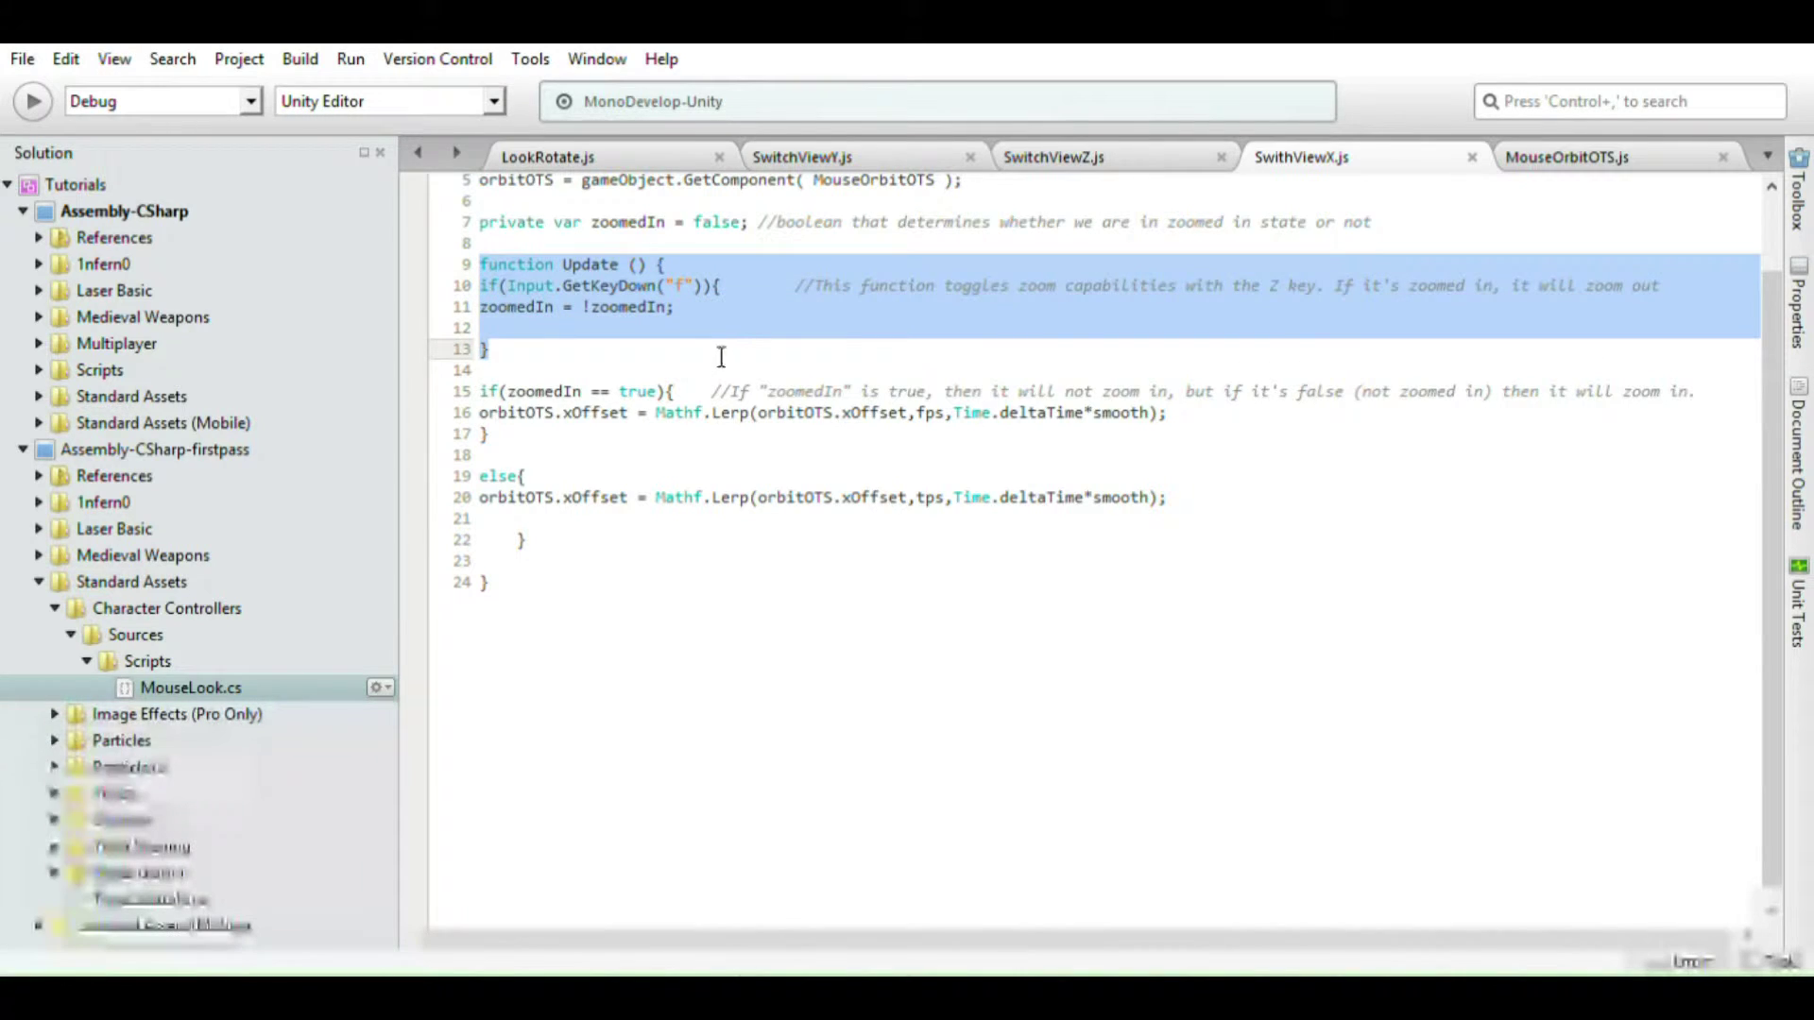
scroll(733, 312, "up", 2)
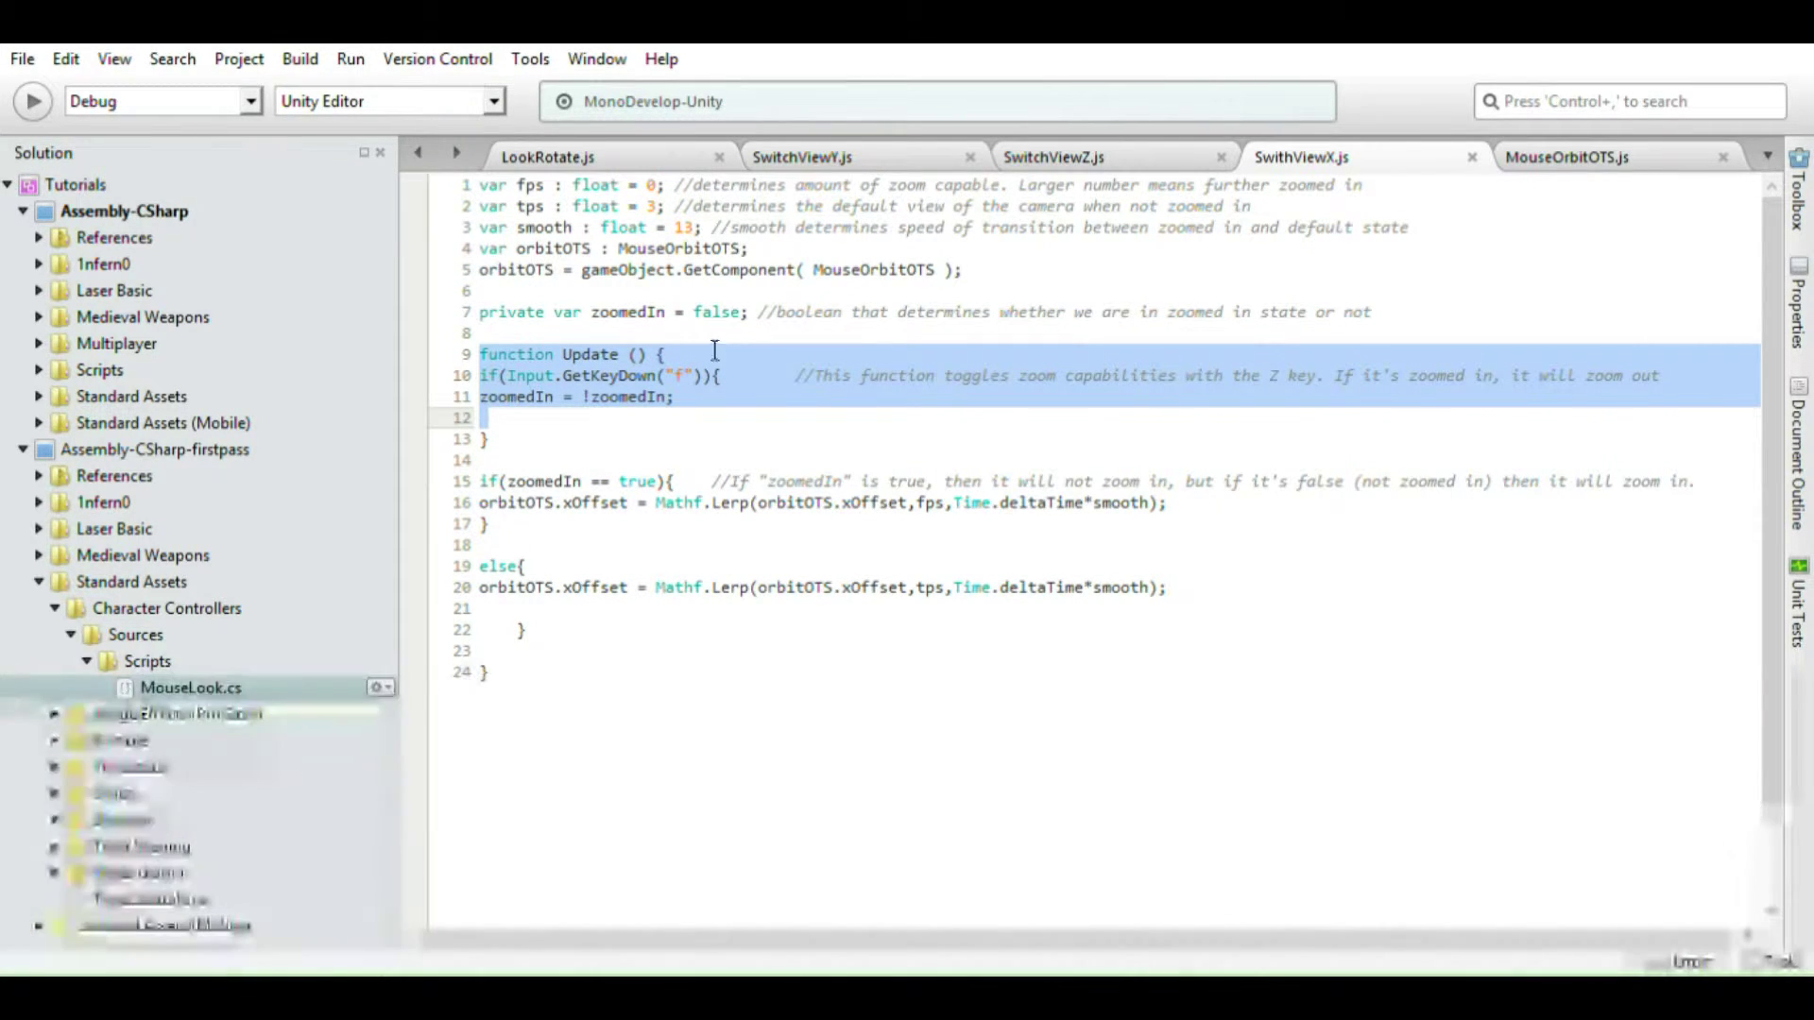
left_click(698, 380)
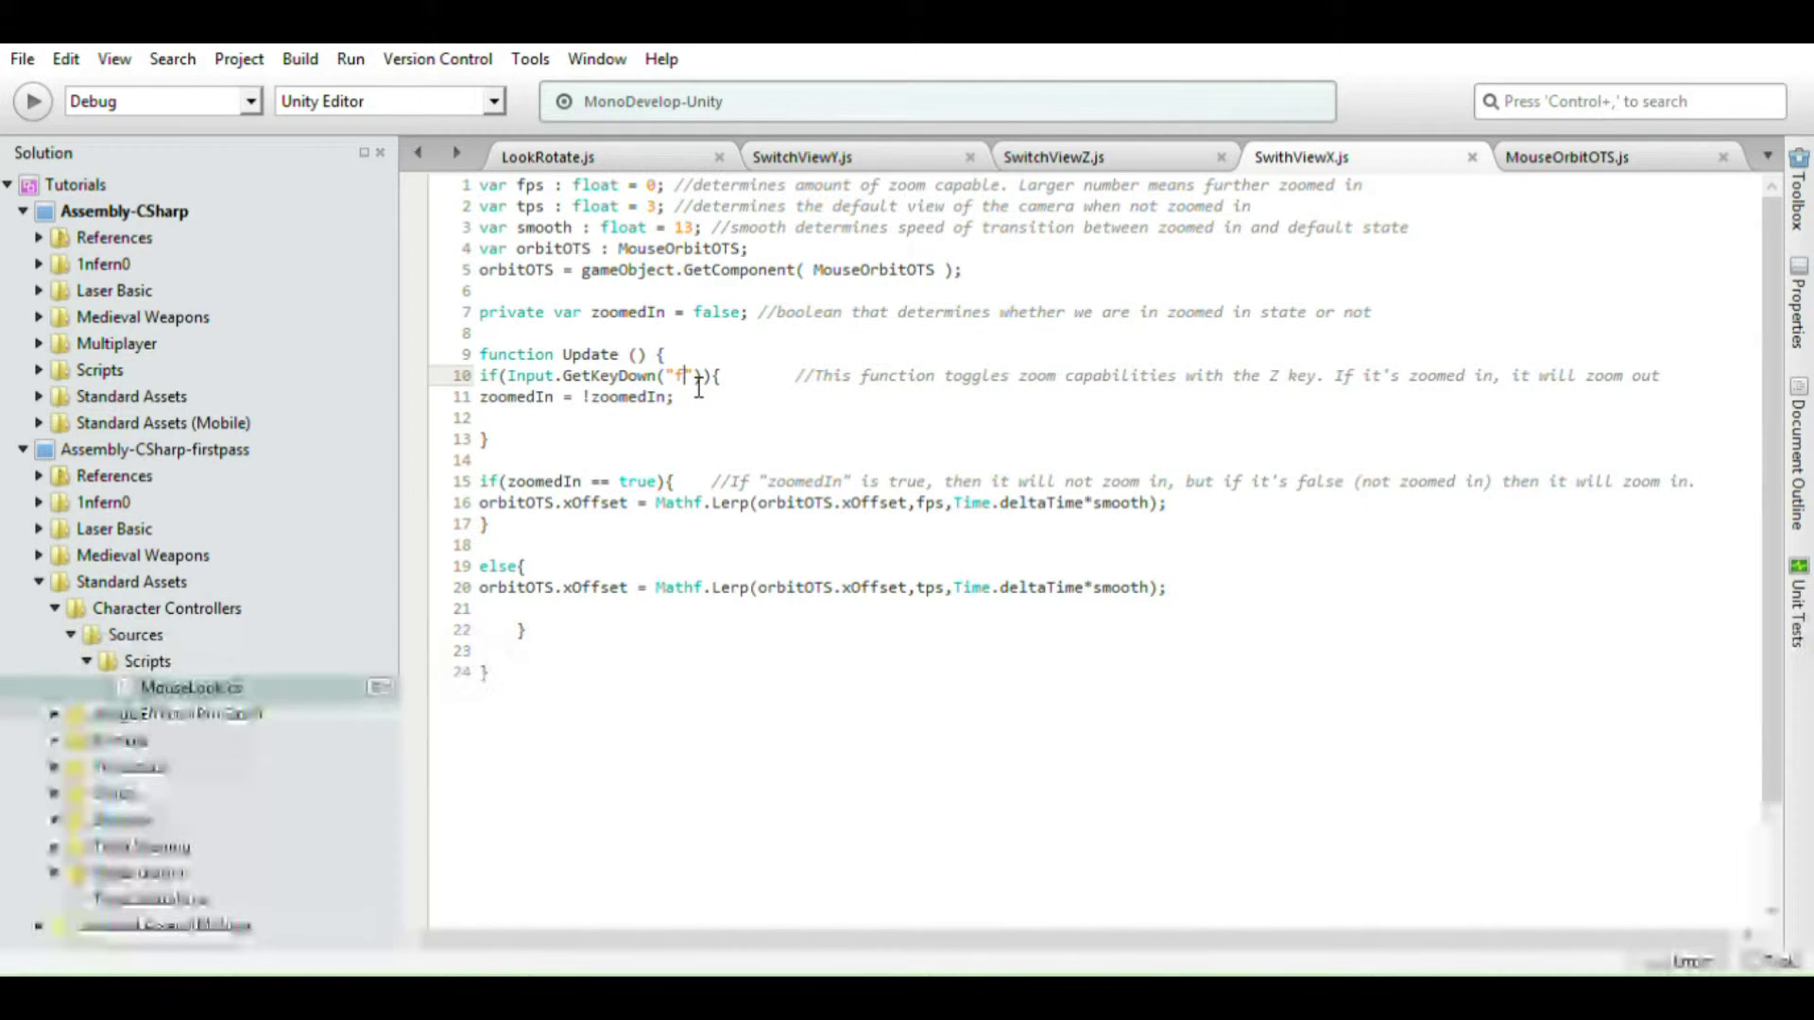
Step: Highlight the zoomedIn == true block and the zoomedIn toggle line
scroll(518, 378, "down", 2)
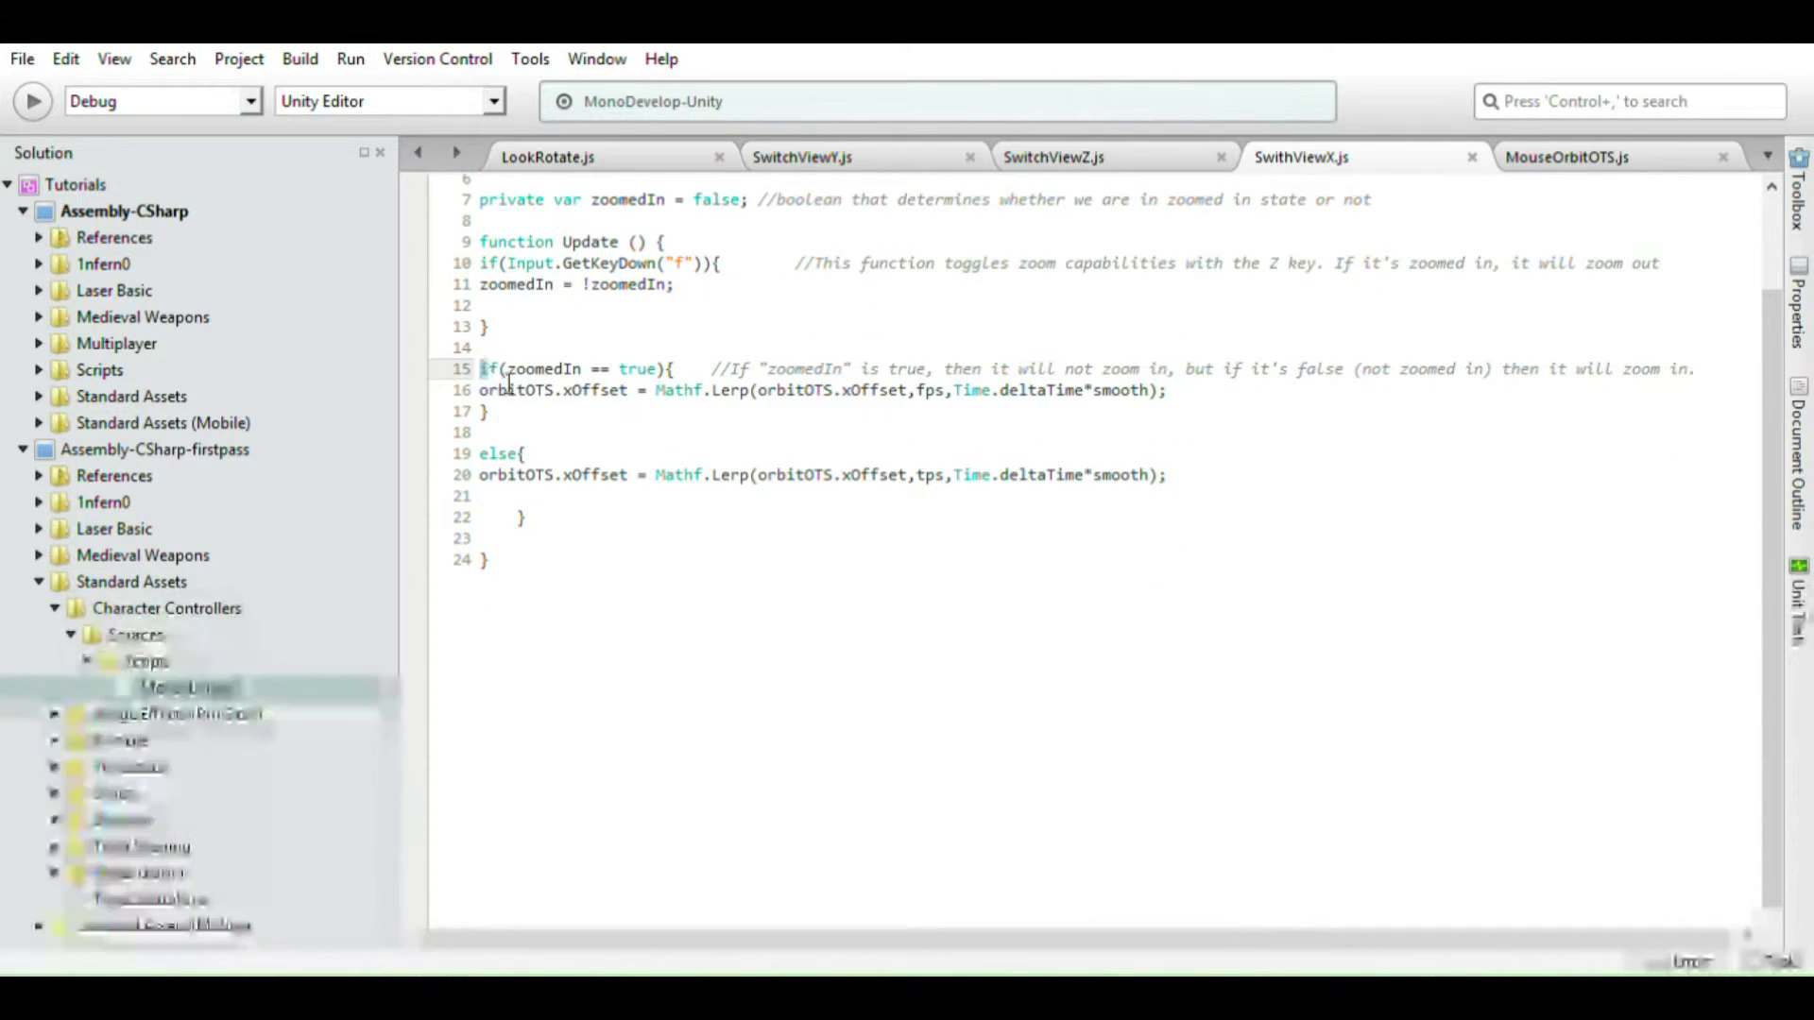
mouse_move(479, 370)
left_mouse_down()
mouse_move(1168, 392)
mouse_move(623, 413)
left_mouse_up()
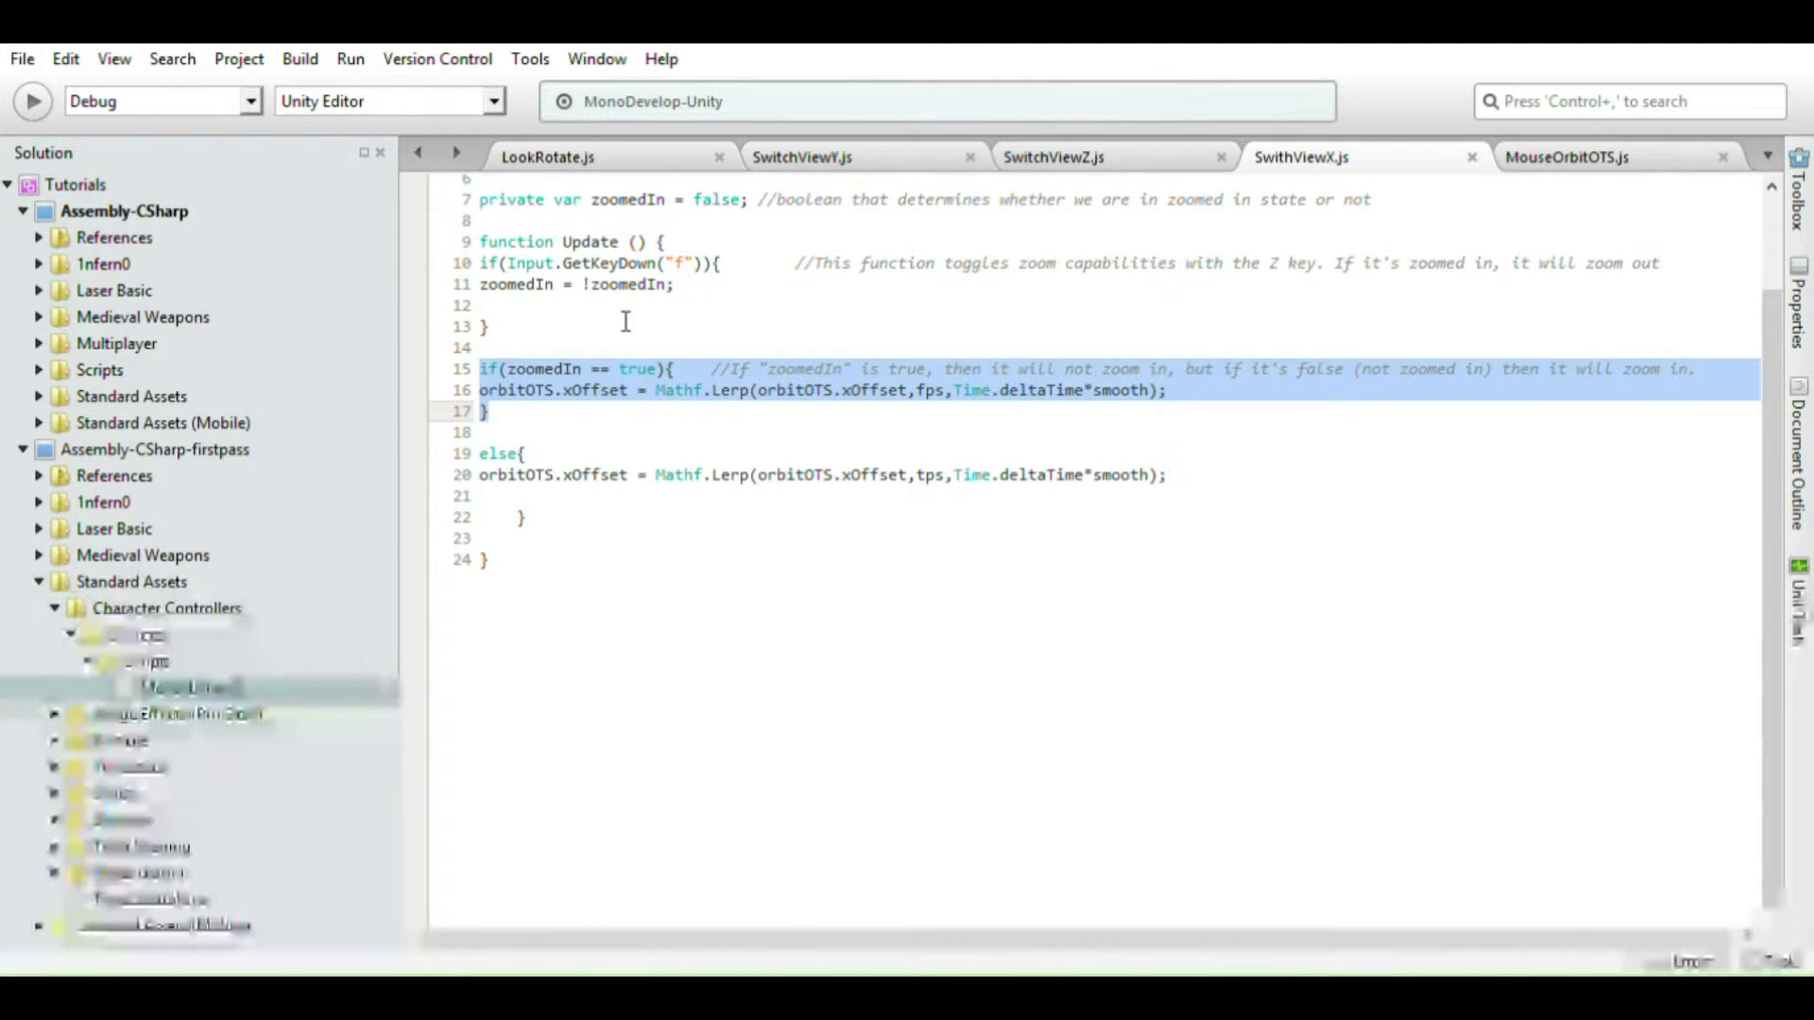
scroll(612, 338, "up", 2)
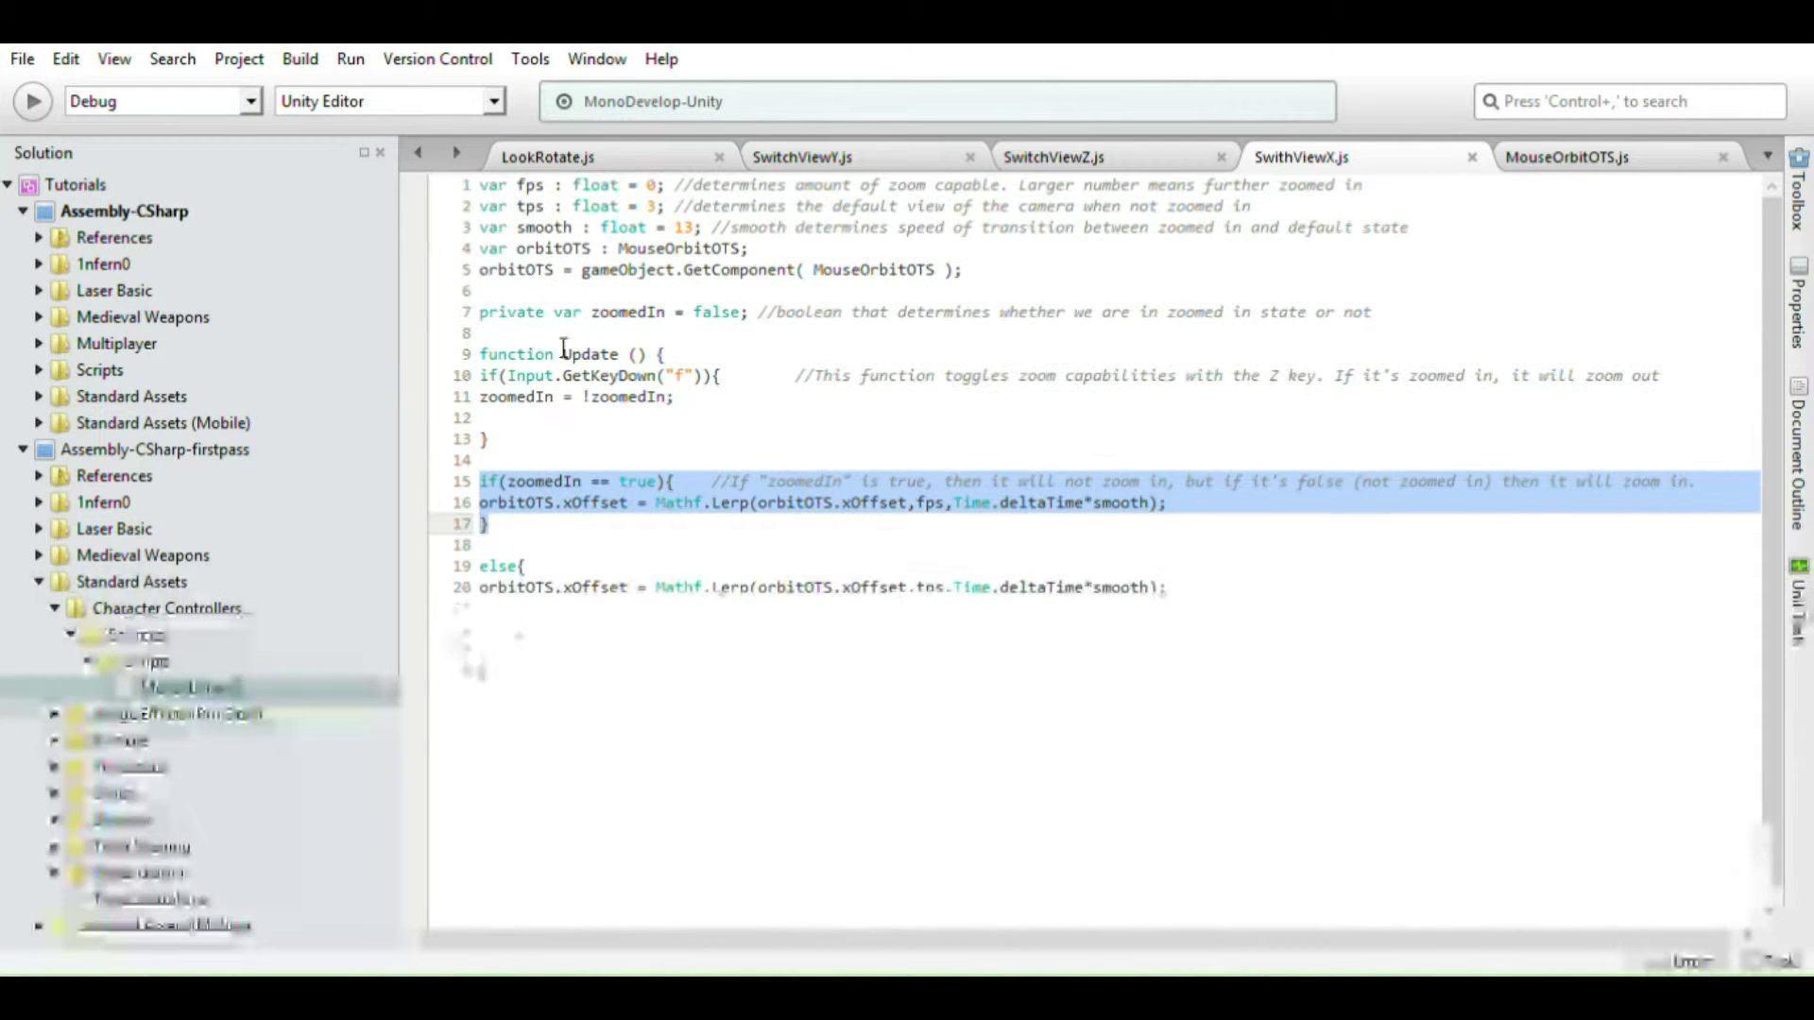
left_click(500, 404)
triple_click(500, 404)
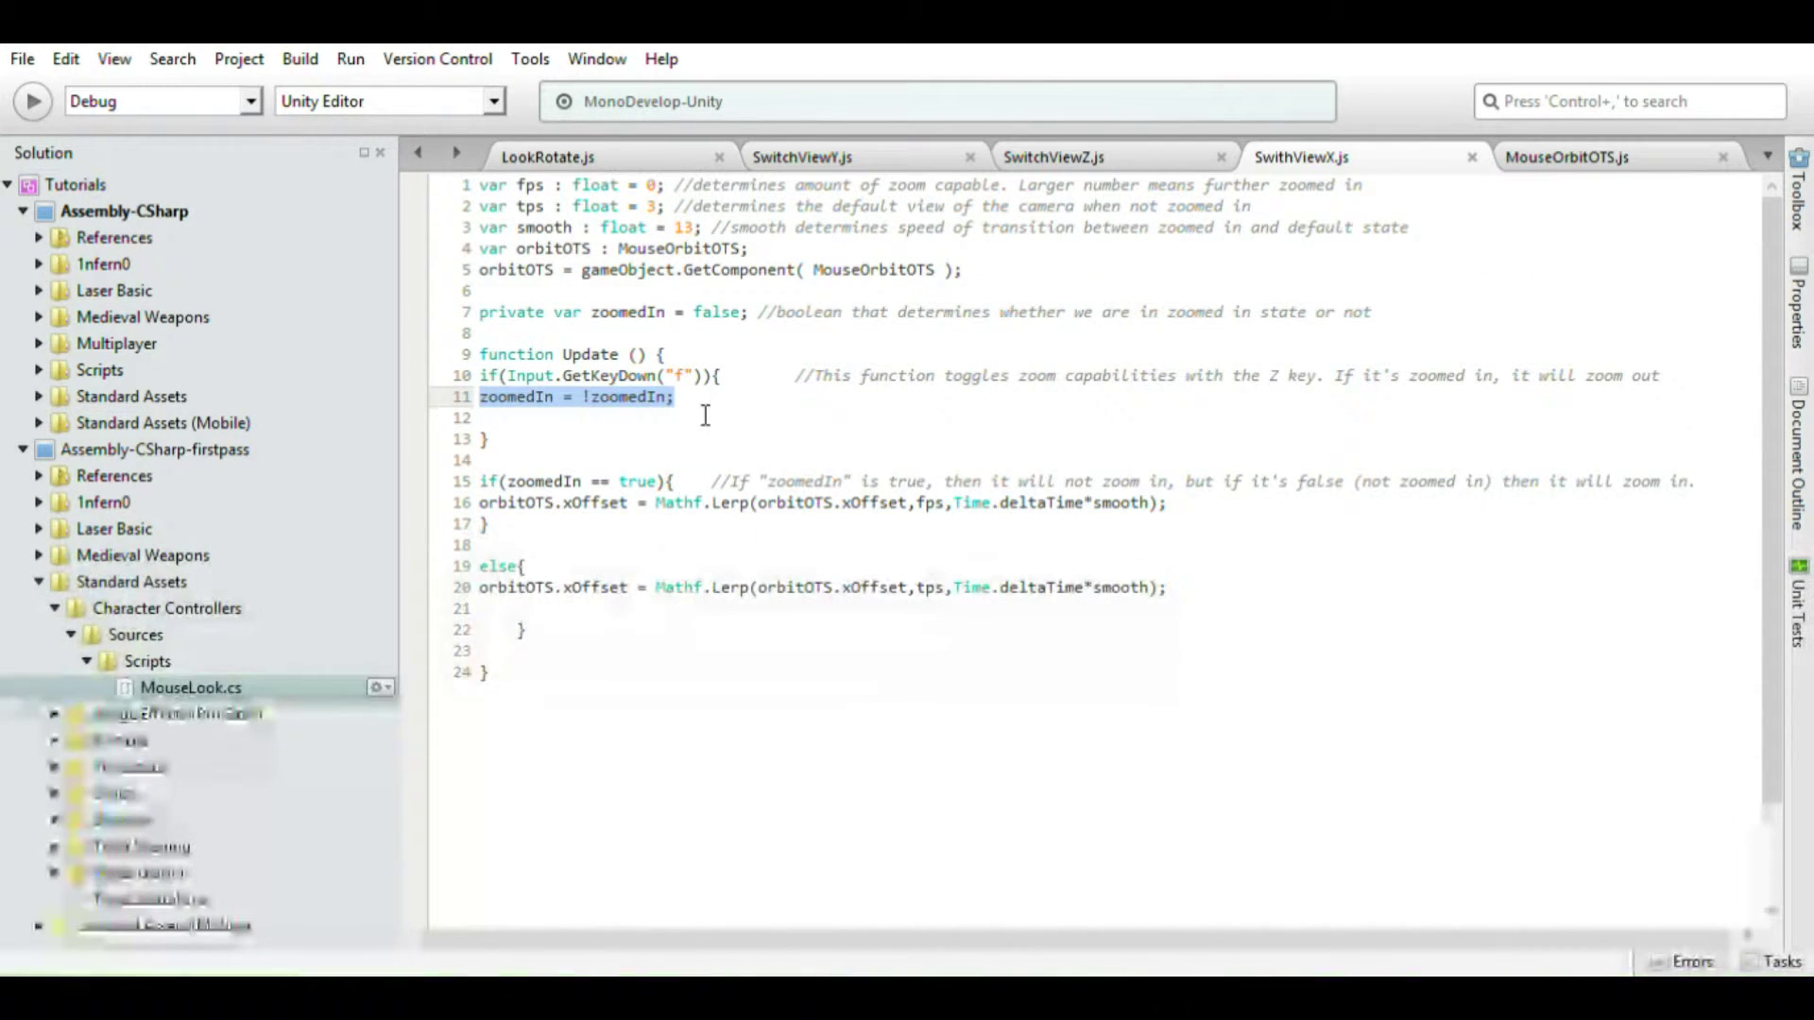
Step: Highlight the zoomed-in xOffset lines 15–16 and the fps variable on line 1
left_click(490, 385)
left_click_drag(481, 377, 749, 377)
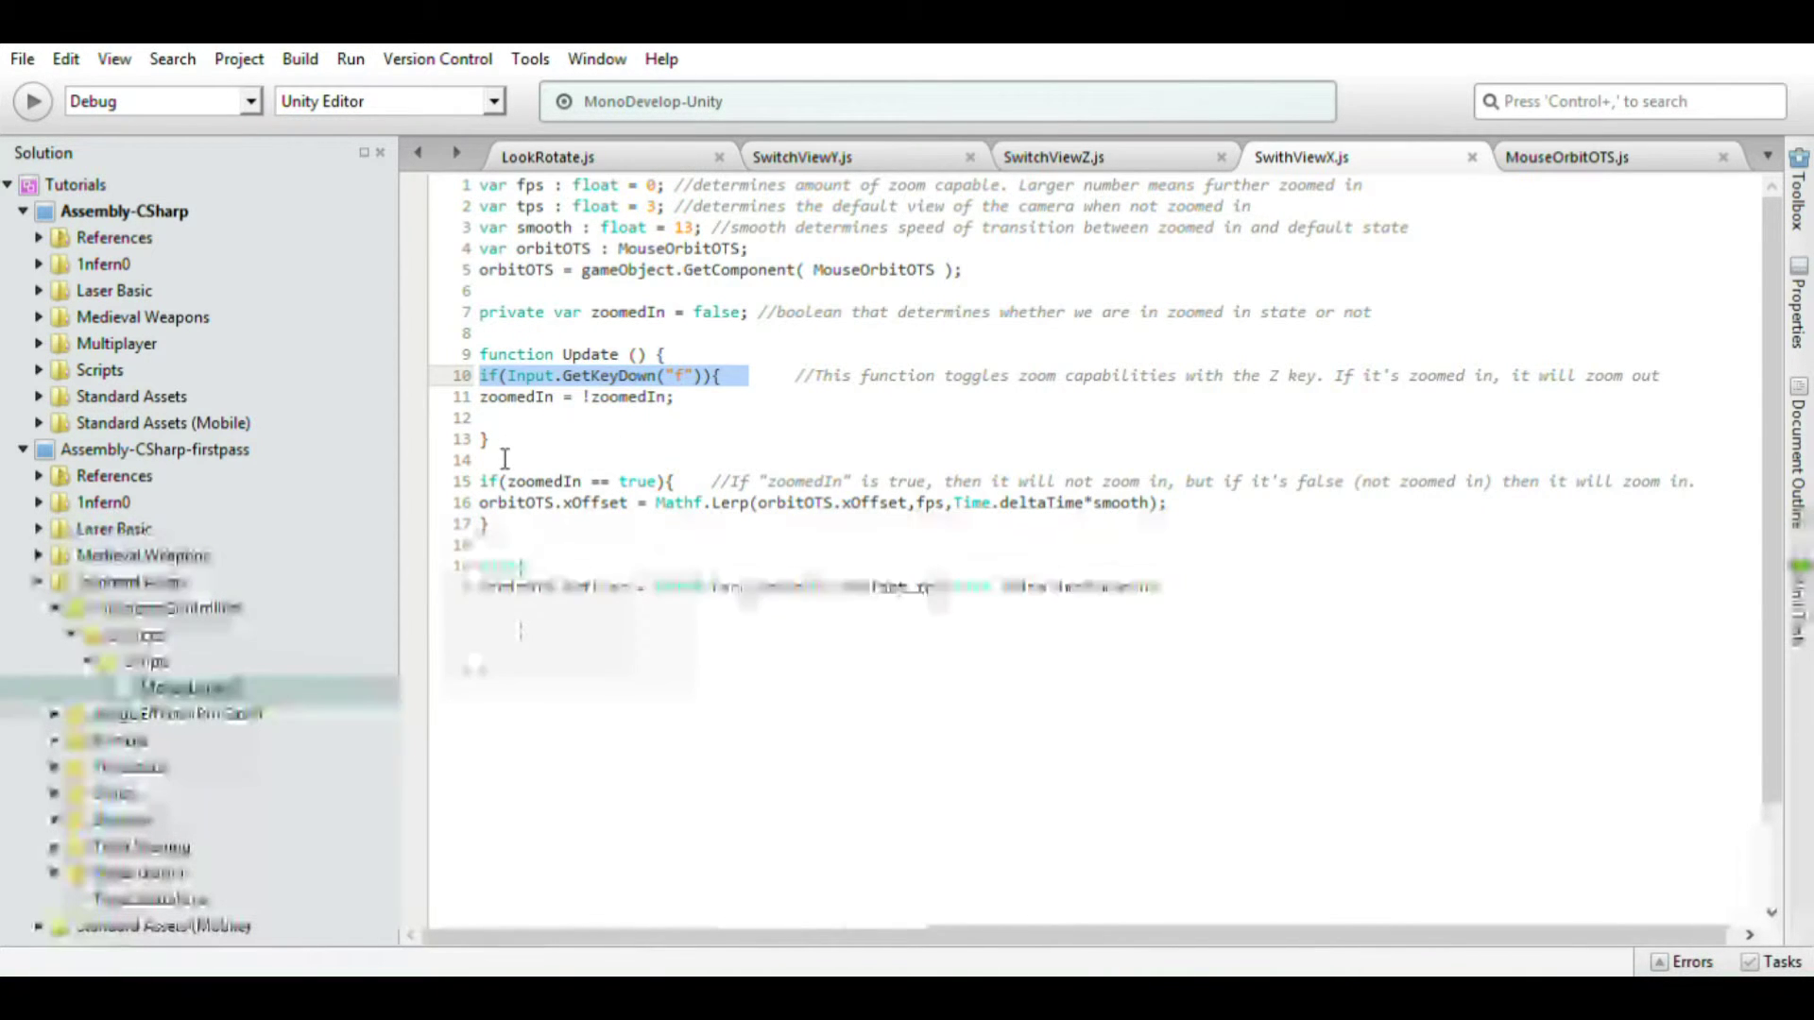
scroll(507, 441, "down", 2)
left_click_drag(480, 391, 1243, 421)
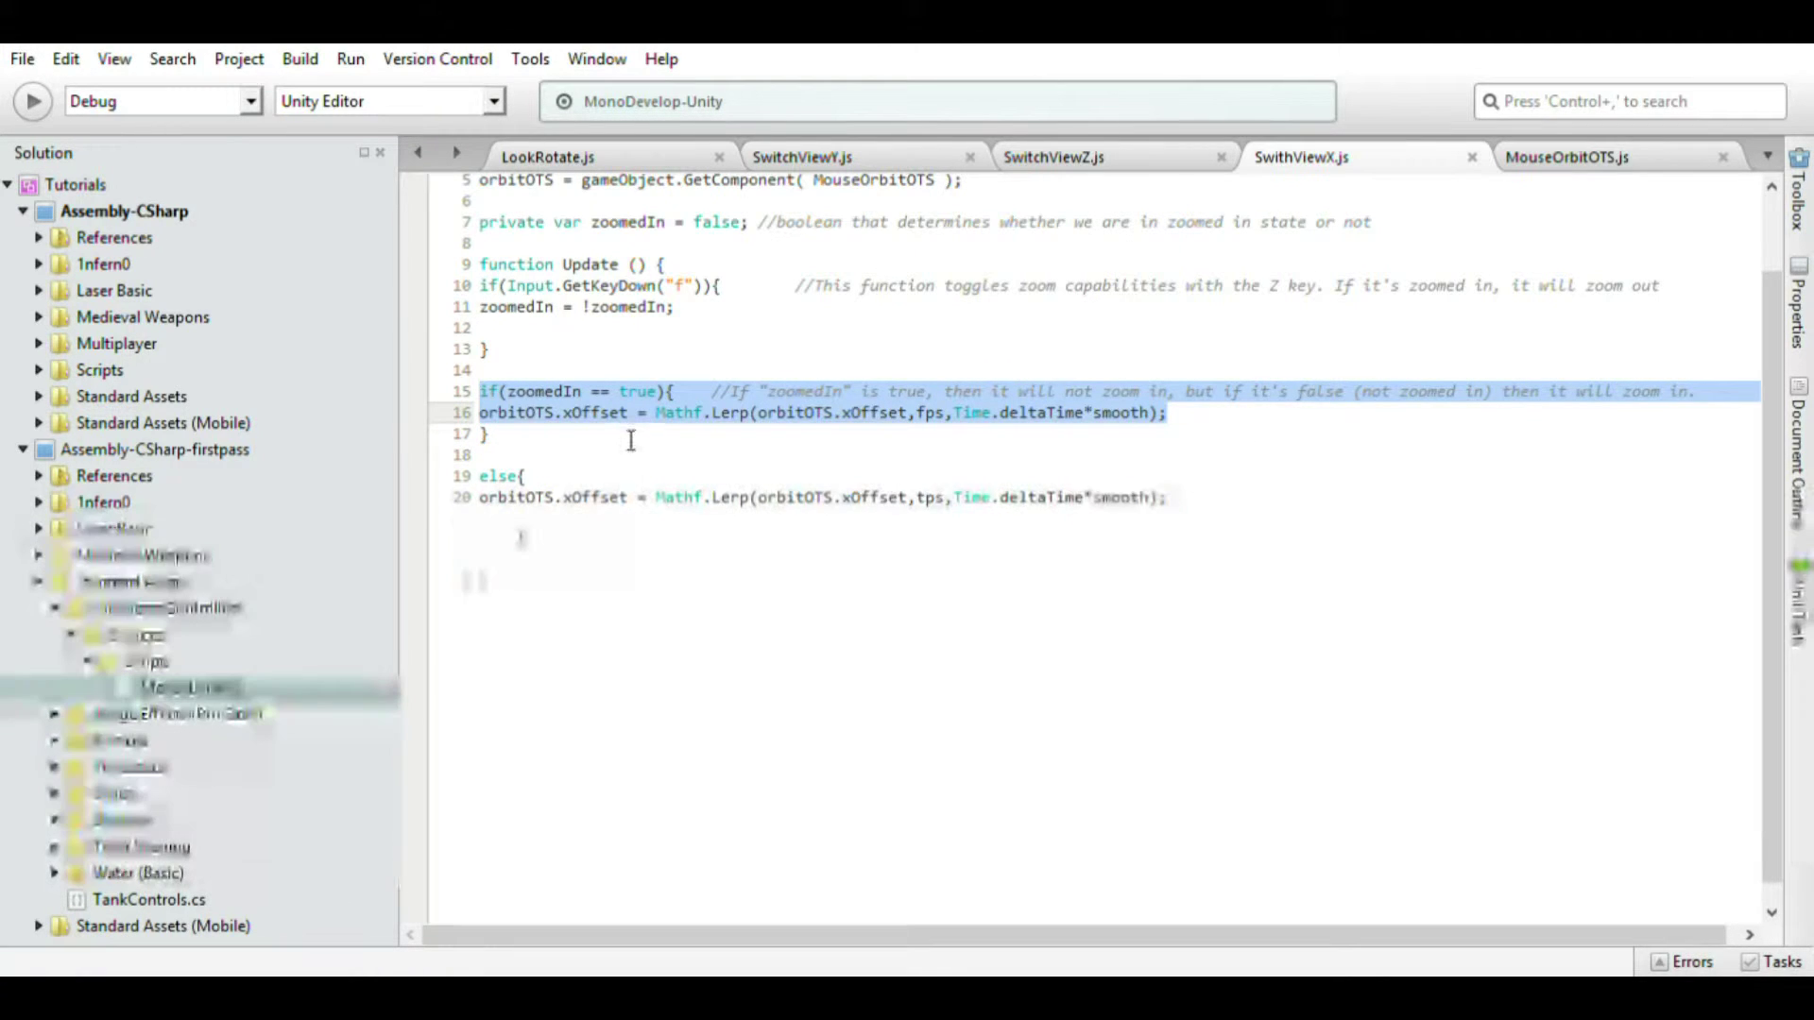
left_click(516, 412)
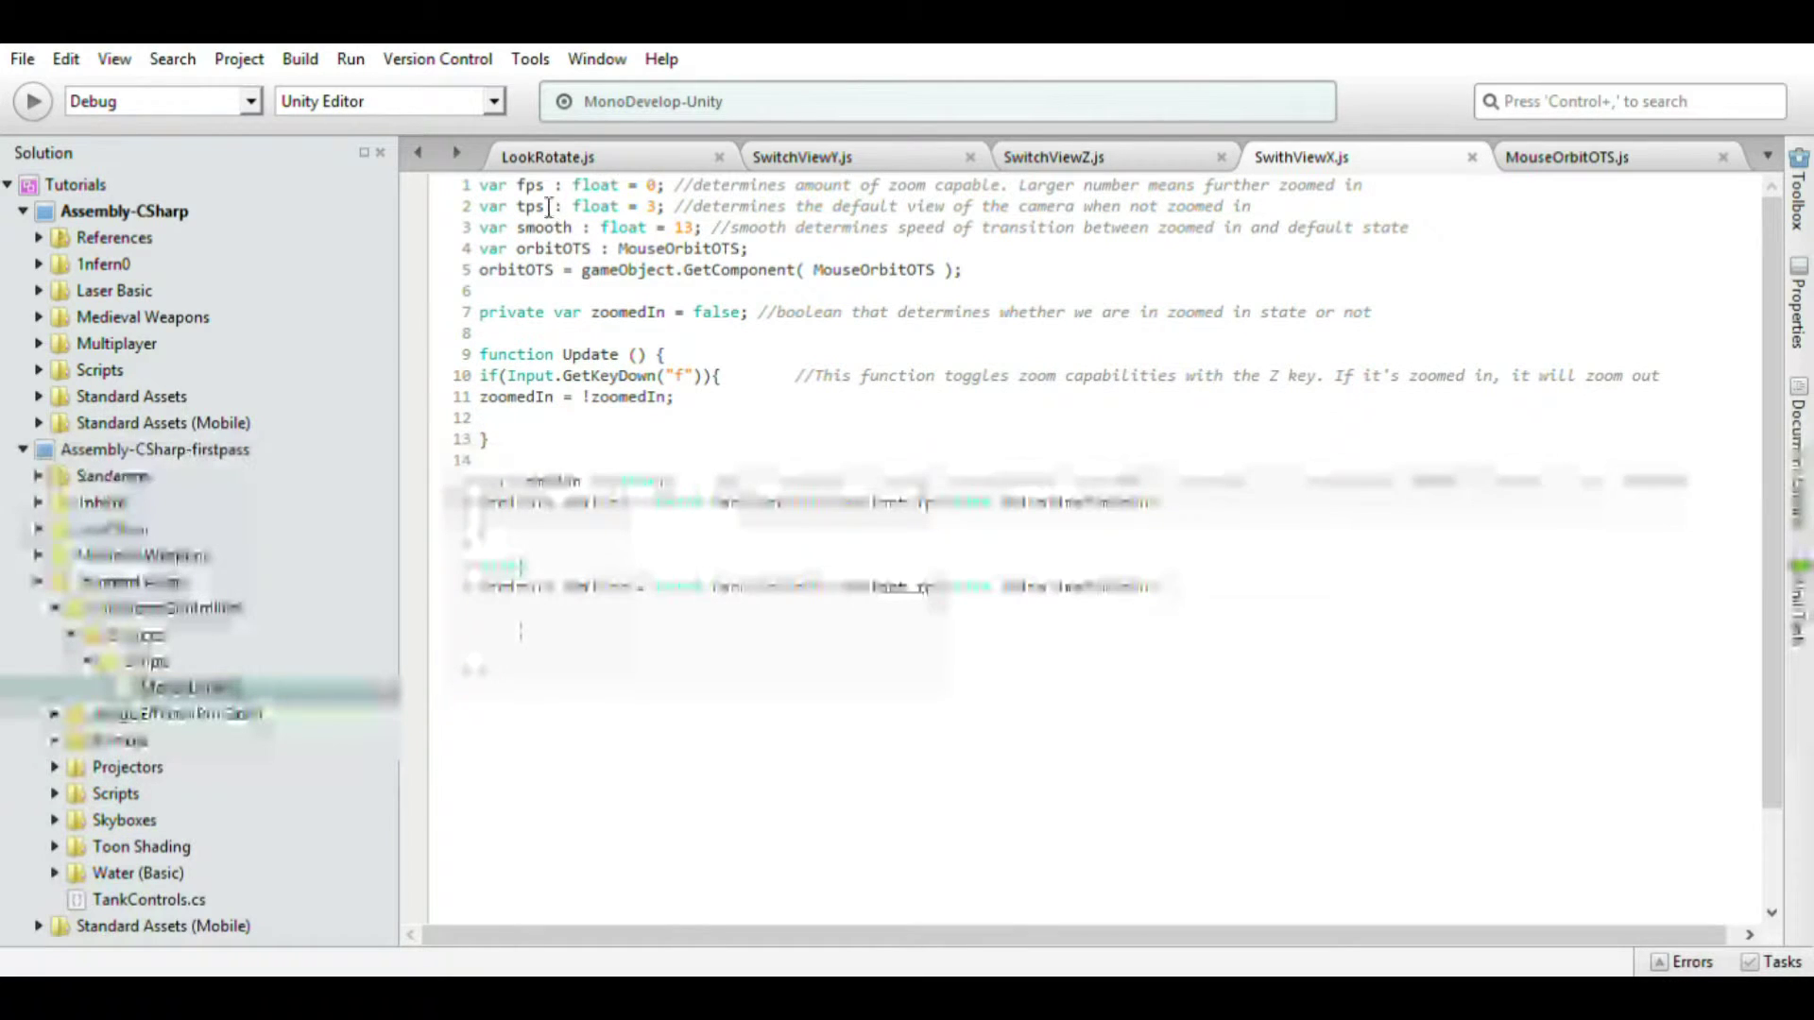
double_click(530, 184)
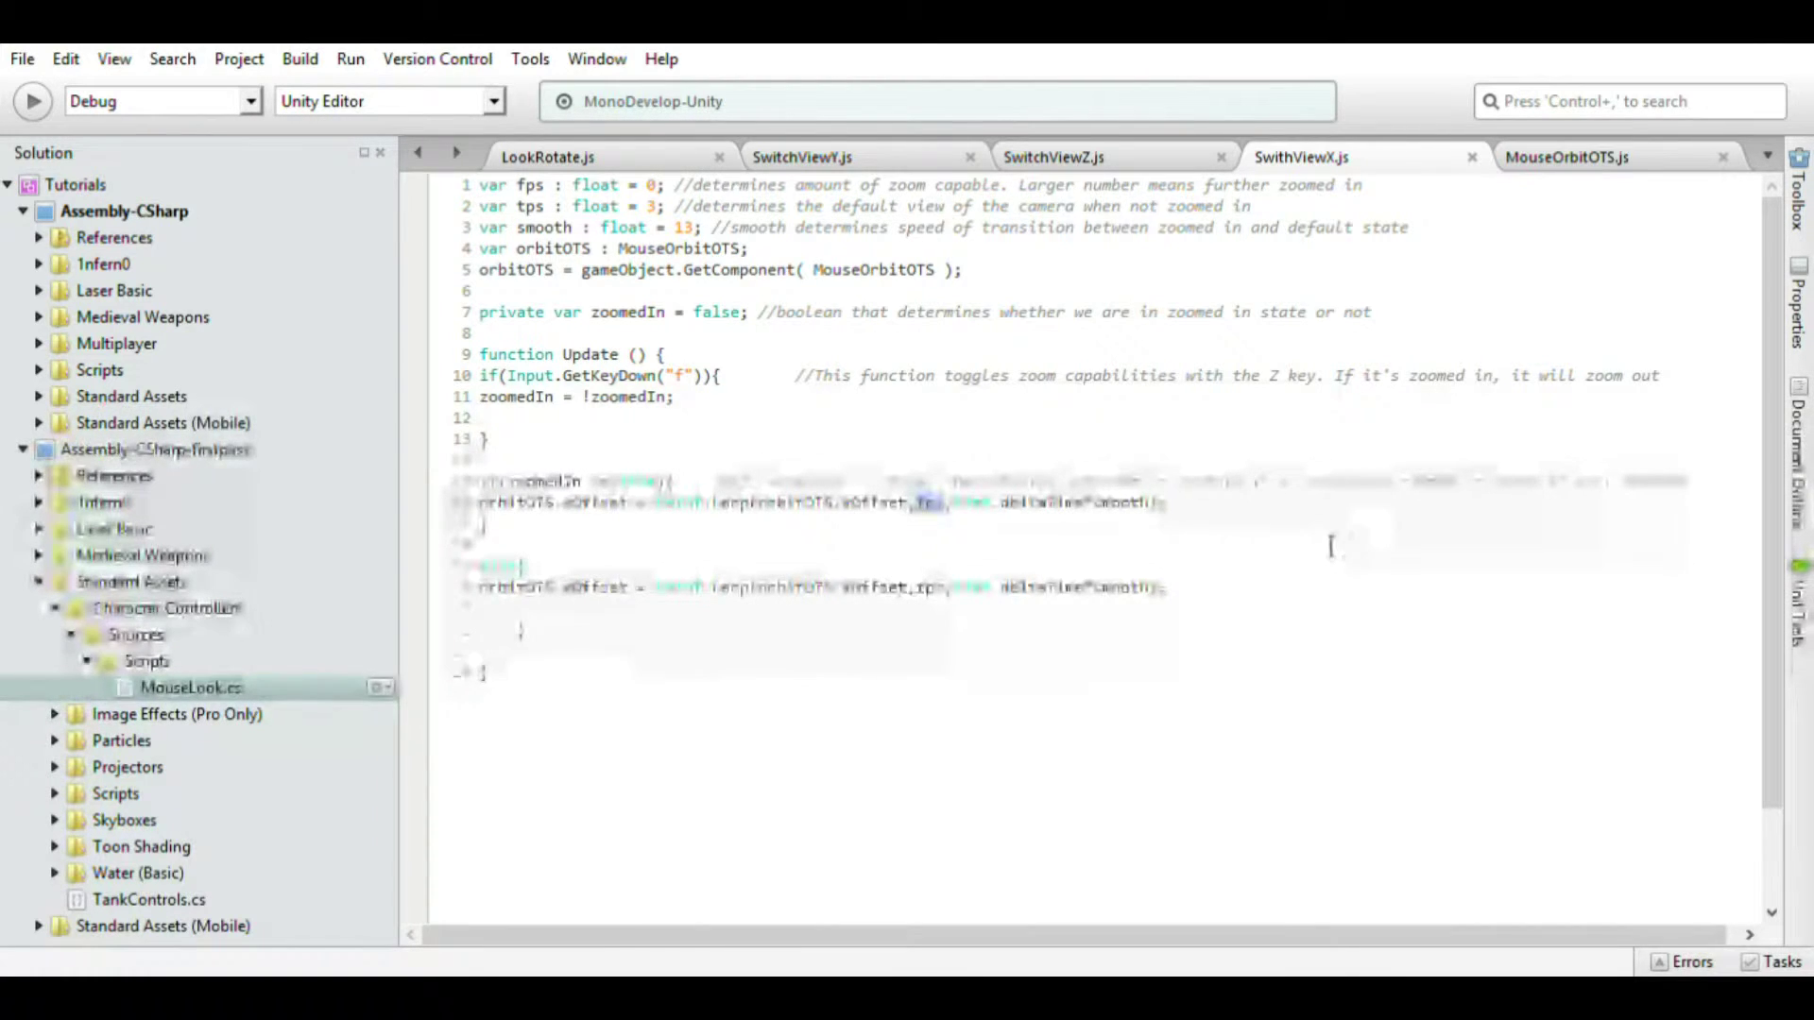
scroll(1328, 541, "down", 2)
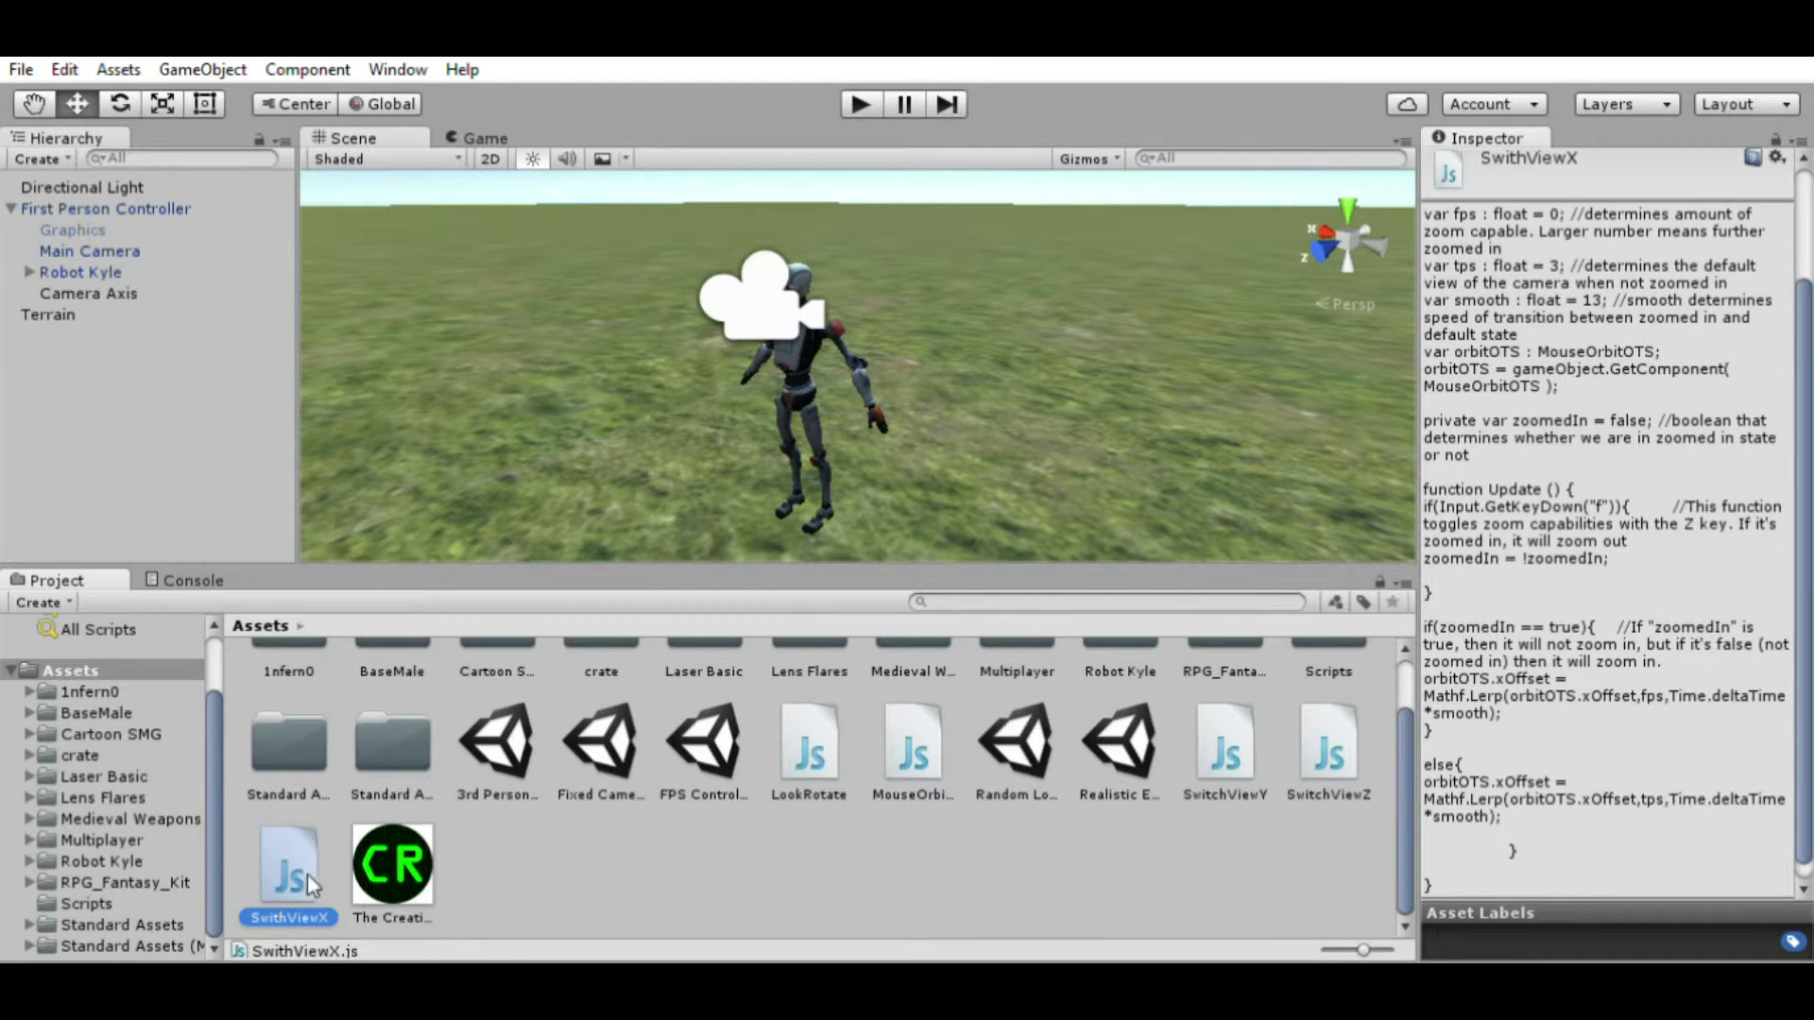
Step: Attach SwithViewX to Main Camera, set its Tps to 0.65, and start the game
left_click_drag(298, 857, 88, 229)
scroll(1686, 697, "down", 5)
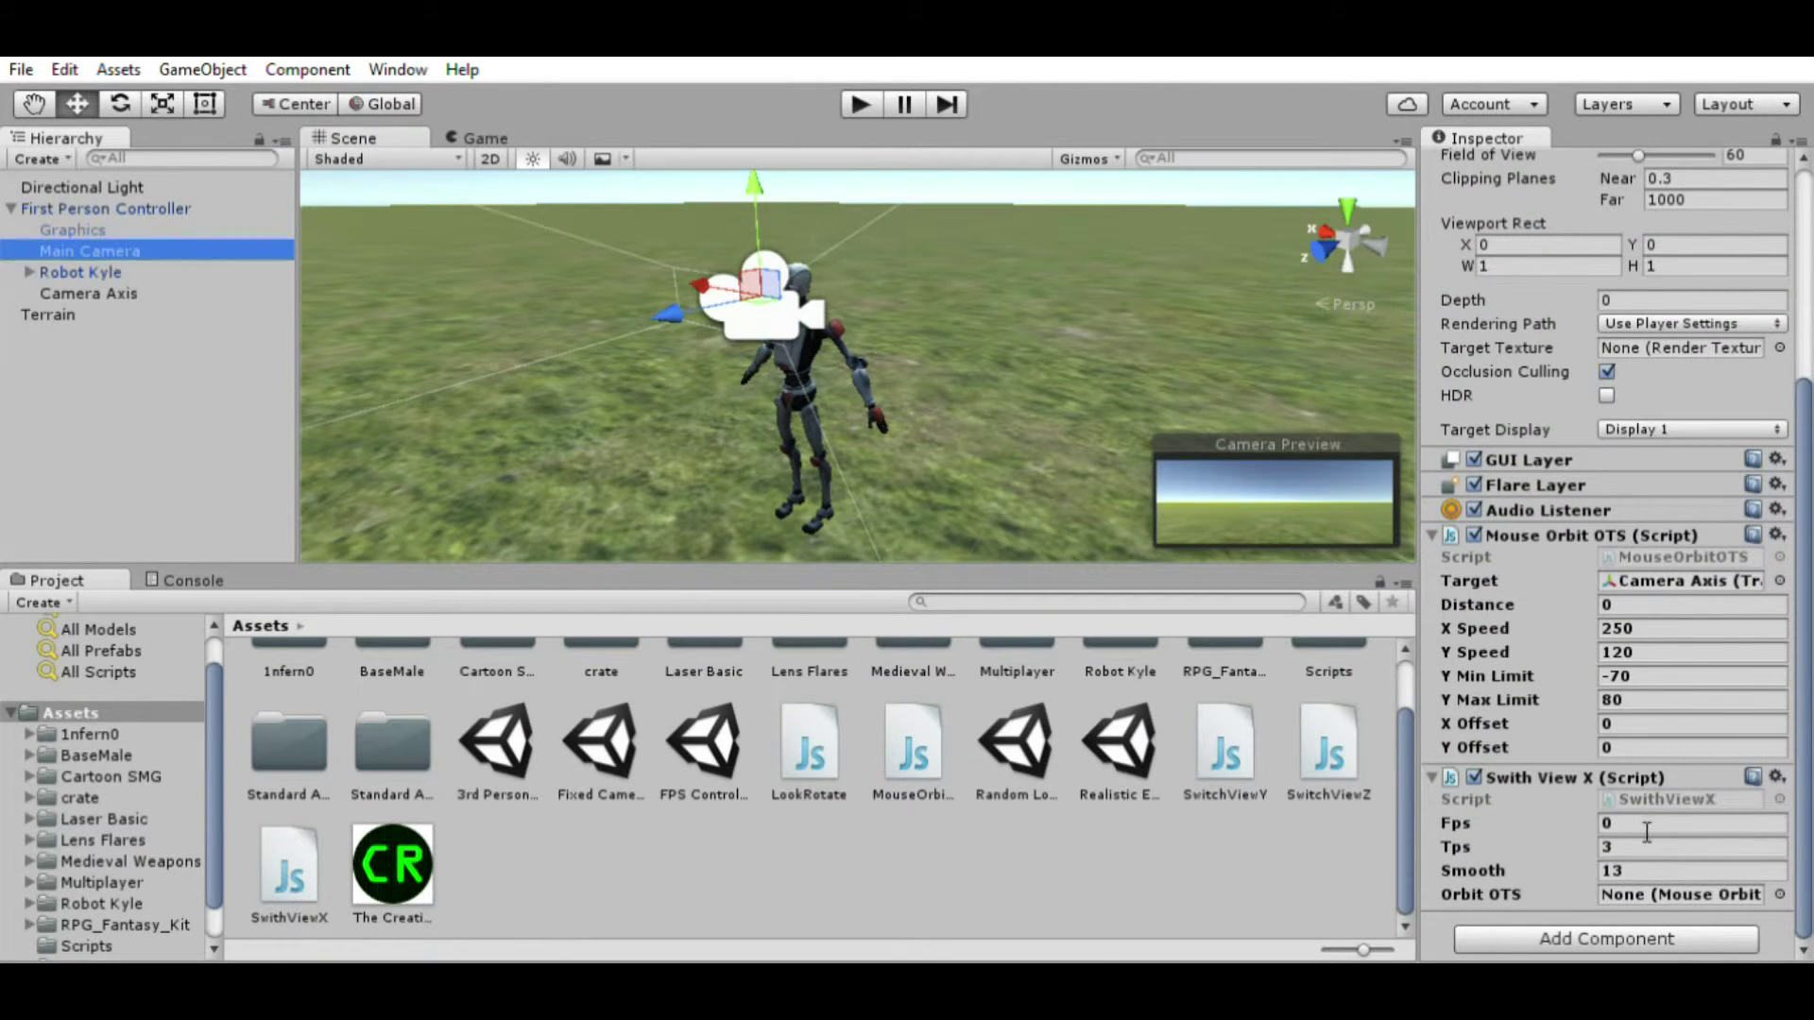
left_click(1579, 839)
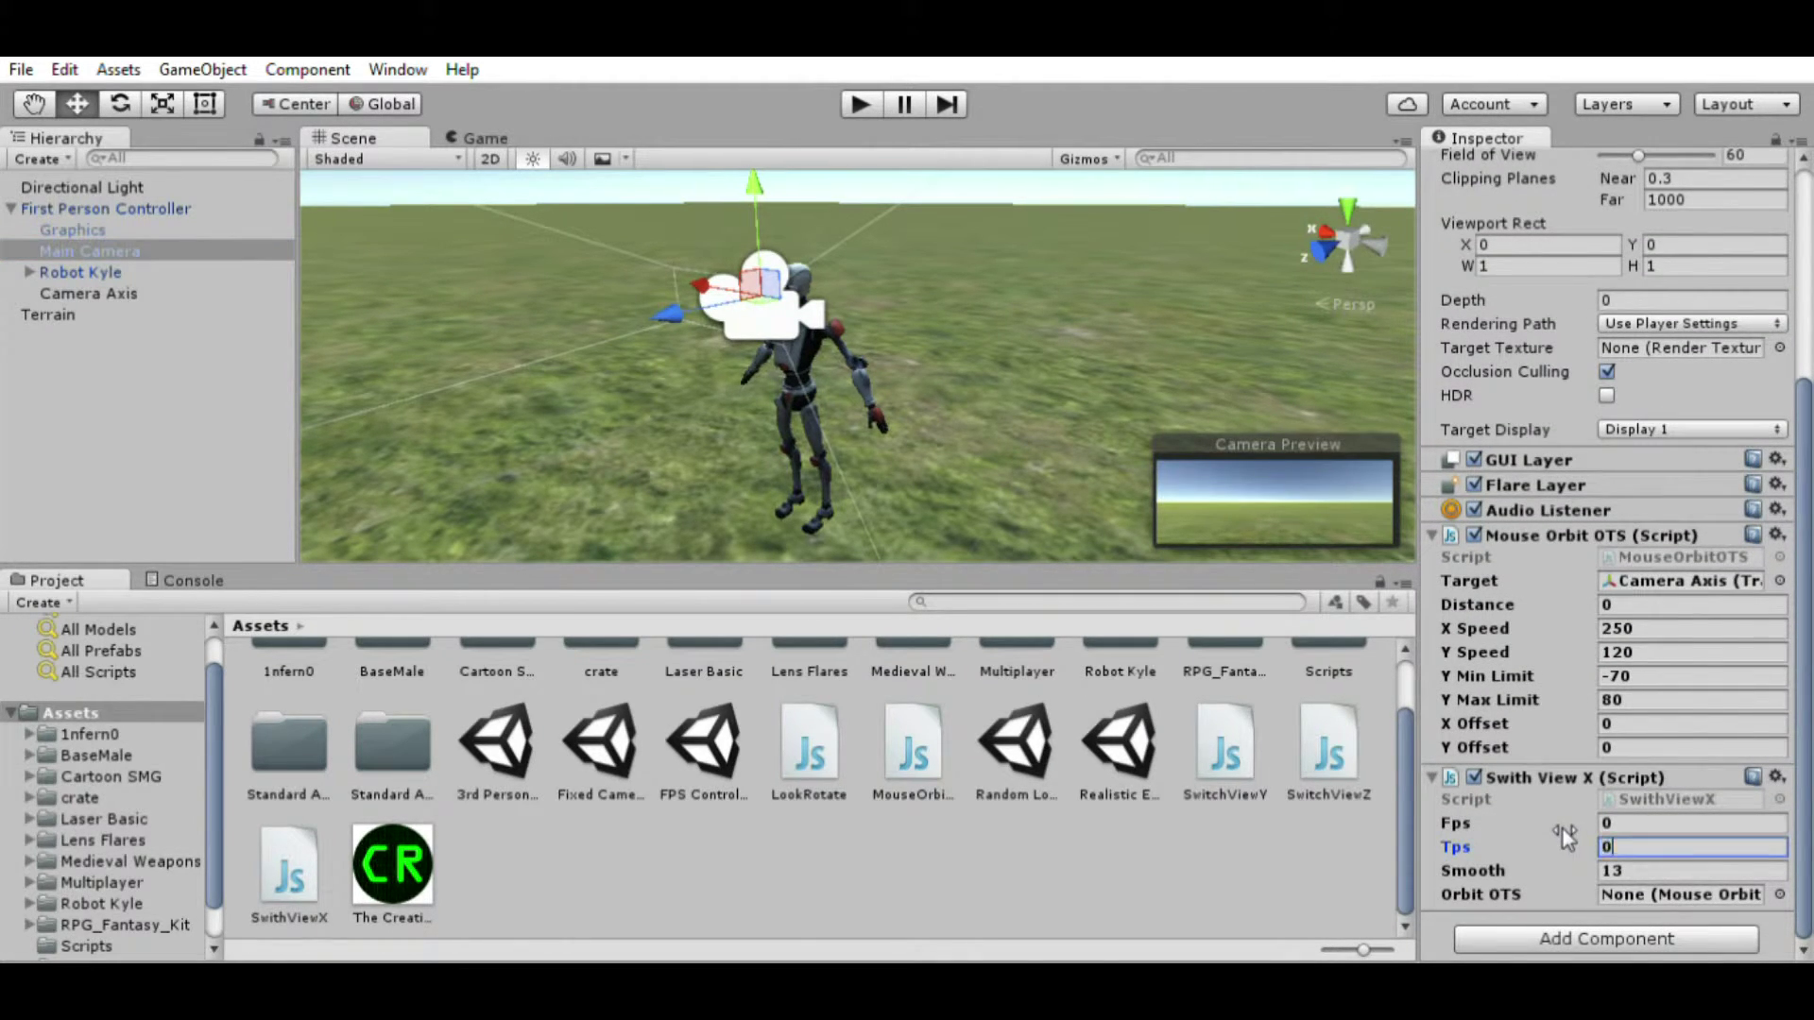
type("0.65")
left_click(857, 87)
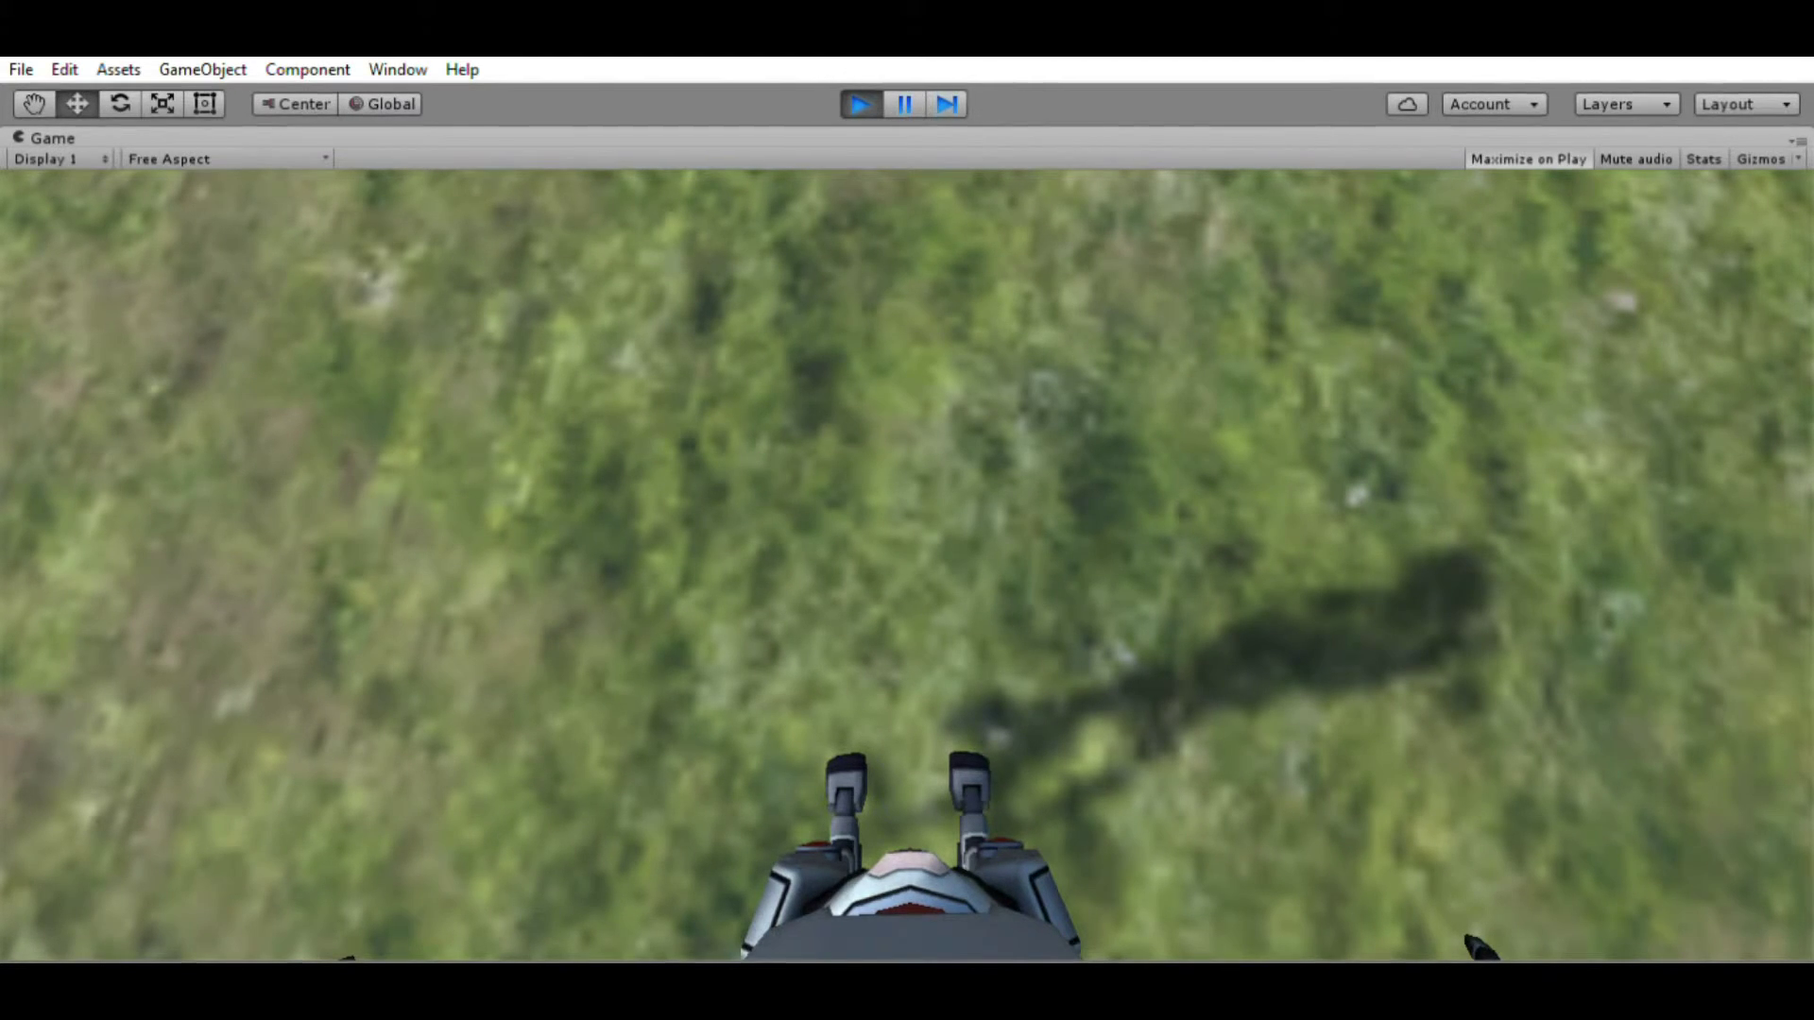
Step: Stop play mode after testing the camera in the Game view
key("ctrl+p")
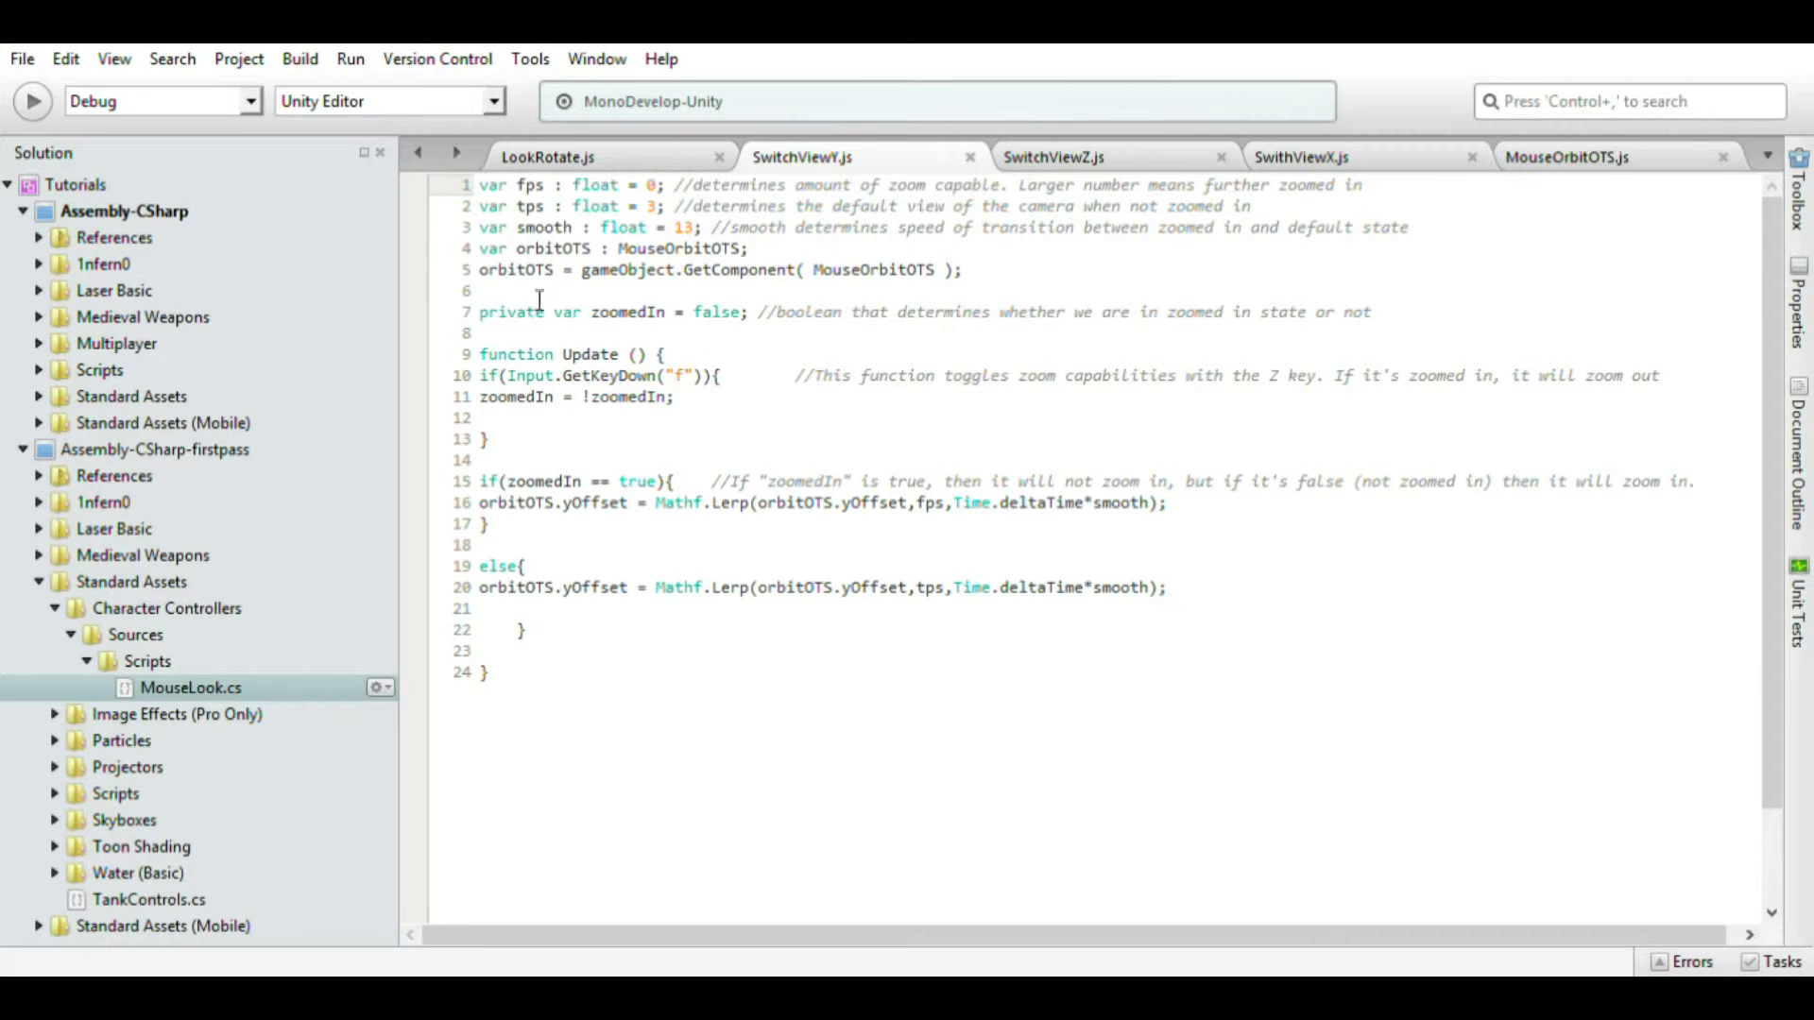
Step: Highlight SwitchViewY's top lines and its yOffset references on lines 16 and 20
left_click_drag(480, 185, 1214, 391)
left_click(877, 438)
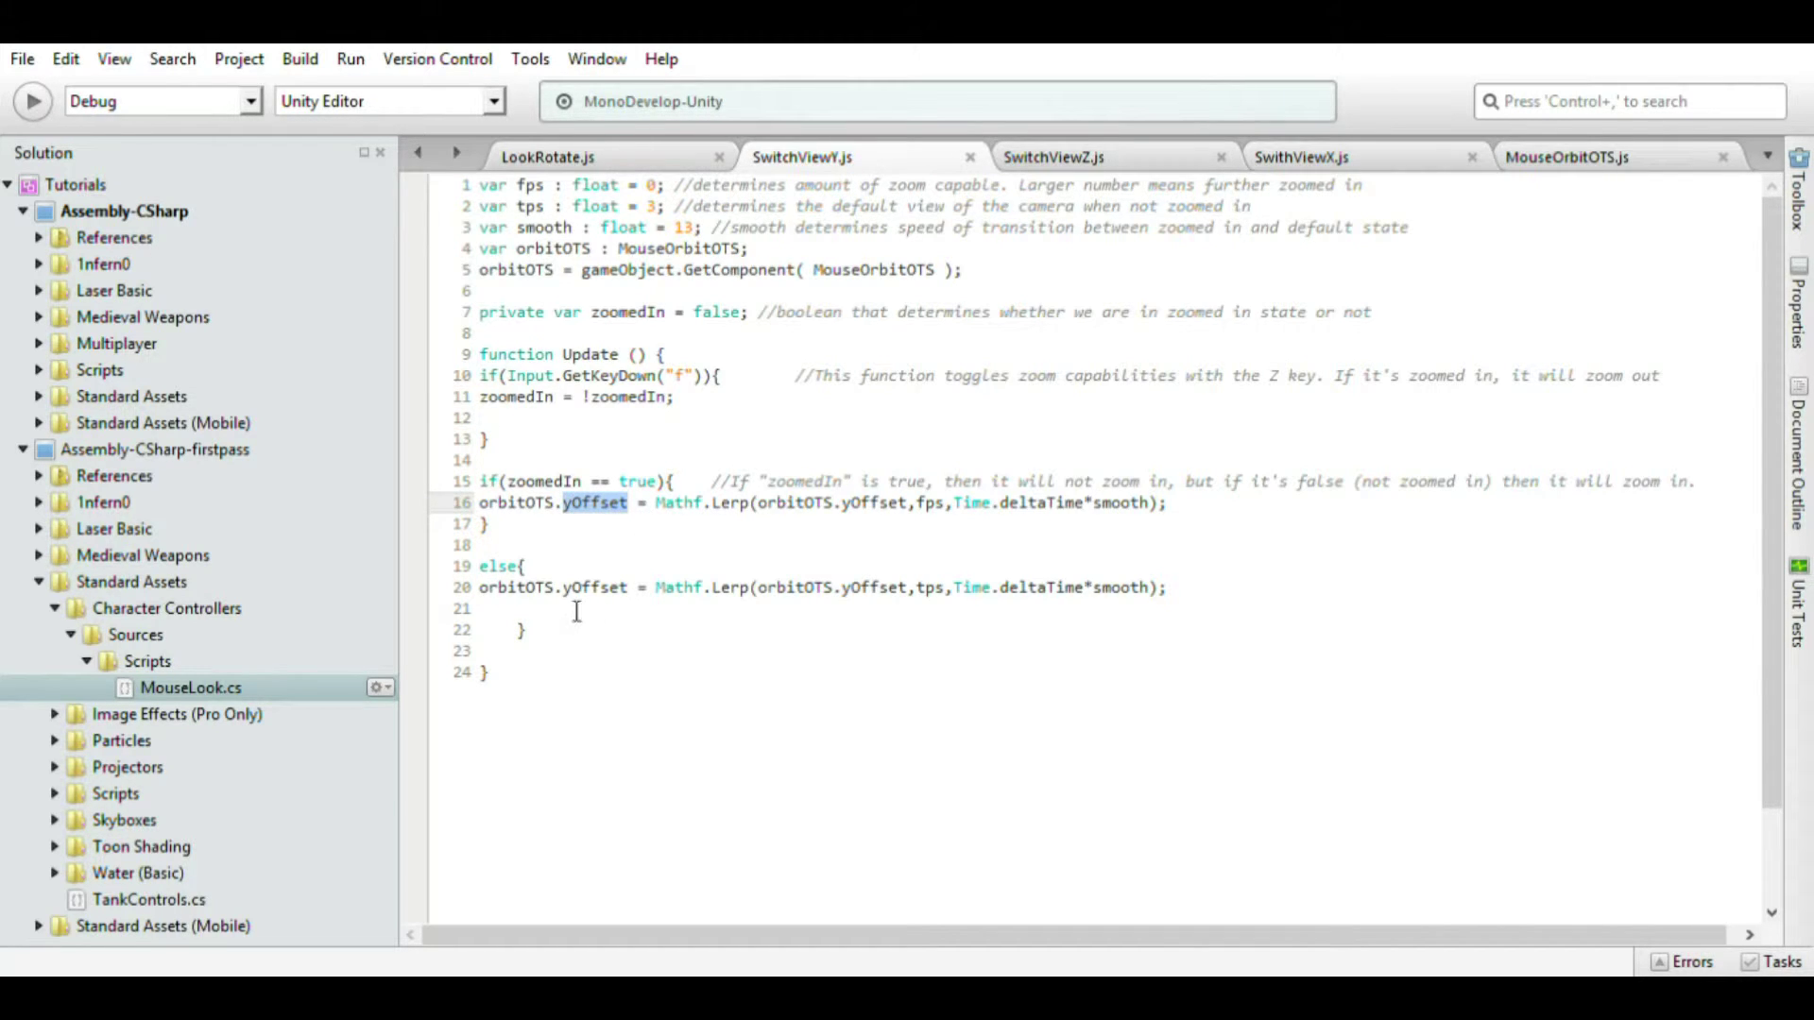
left_click_drag(564, 588, 615, 605)
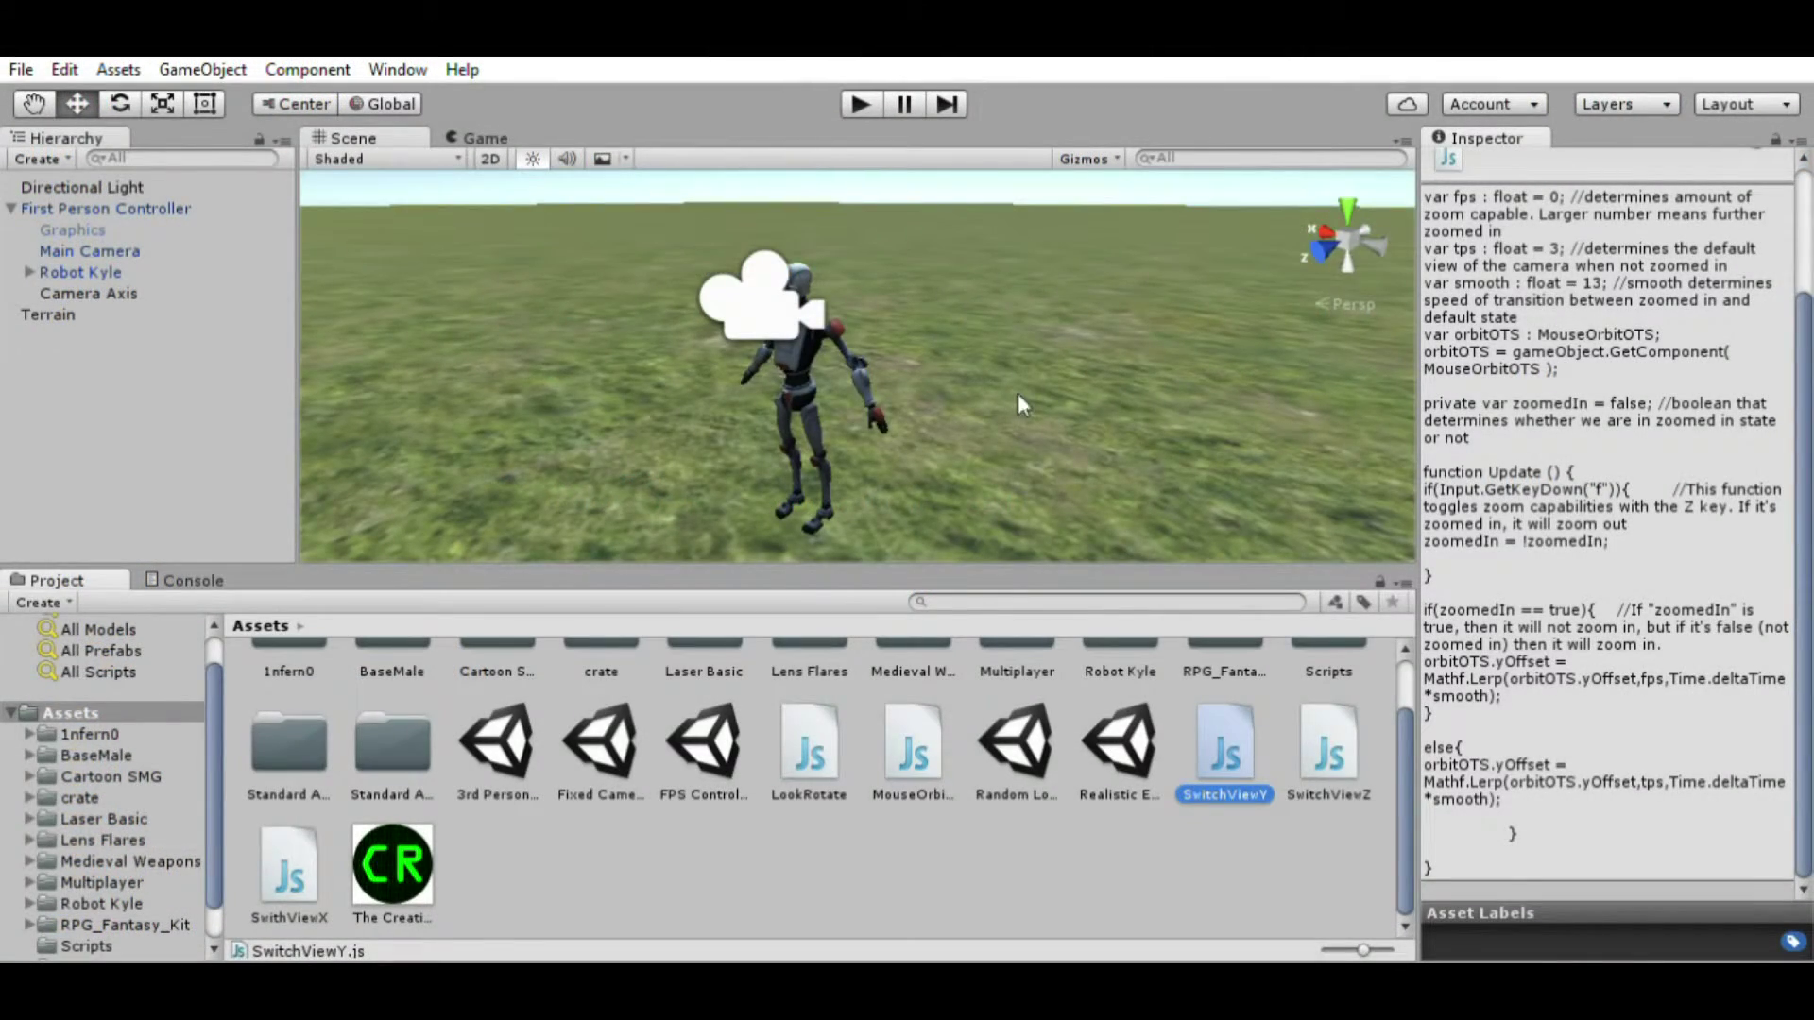
Step: Attach SwitchViewY to Main Camera and link the switch-view scripts' Orbit OTS to Main Camera
right_click_drag(1017, 395, 1006, 395)
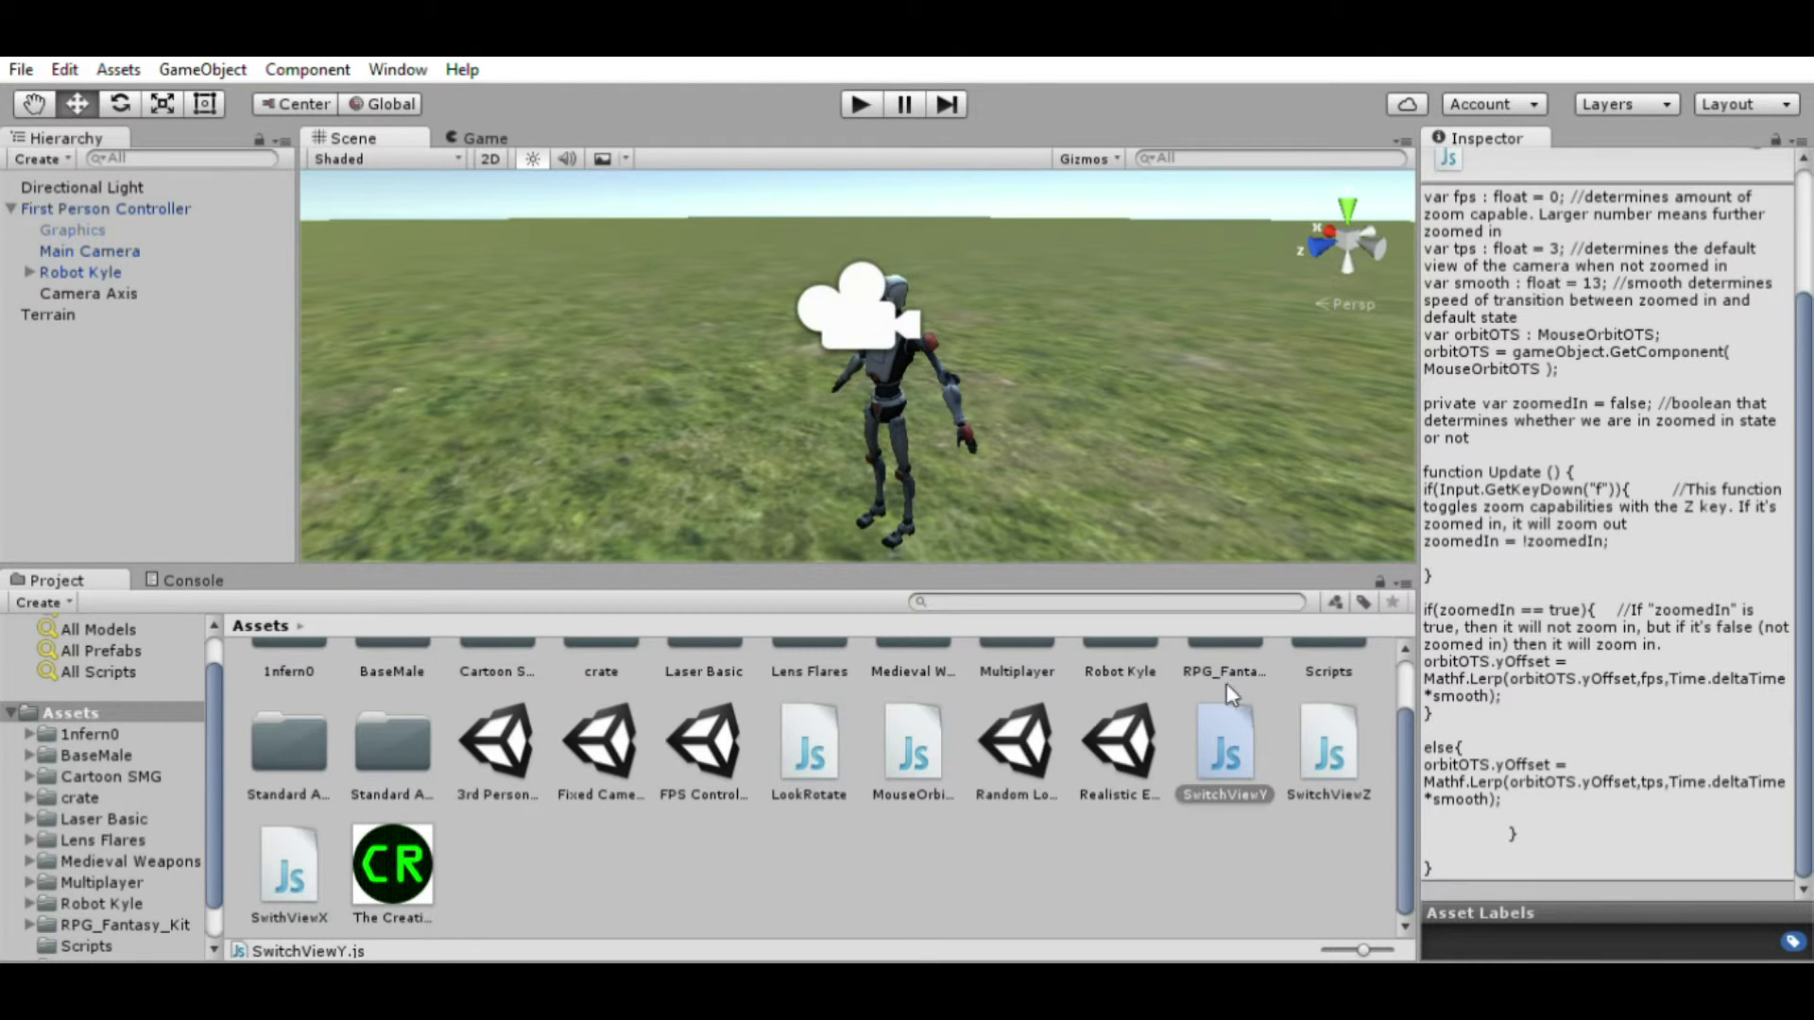
left_click_drag(1228, 695, 121, 241)
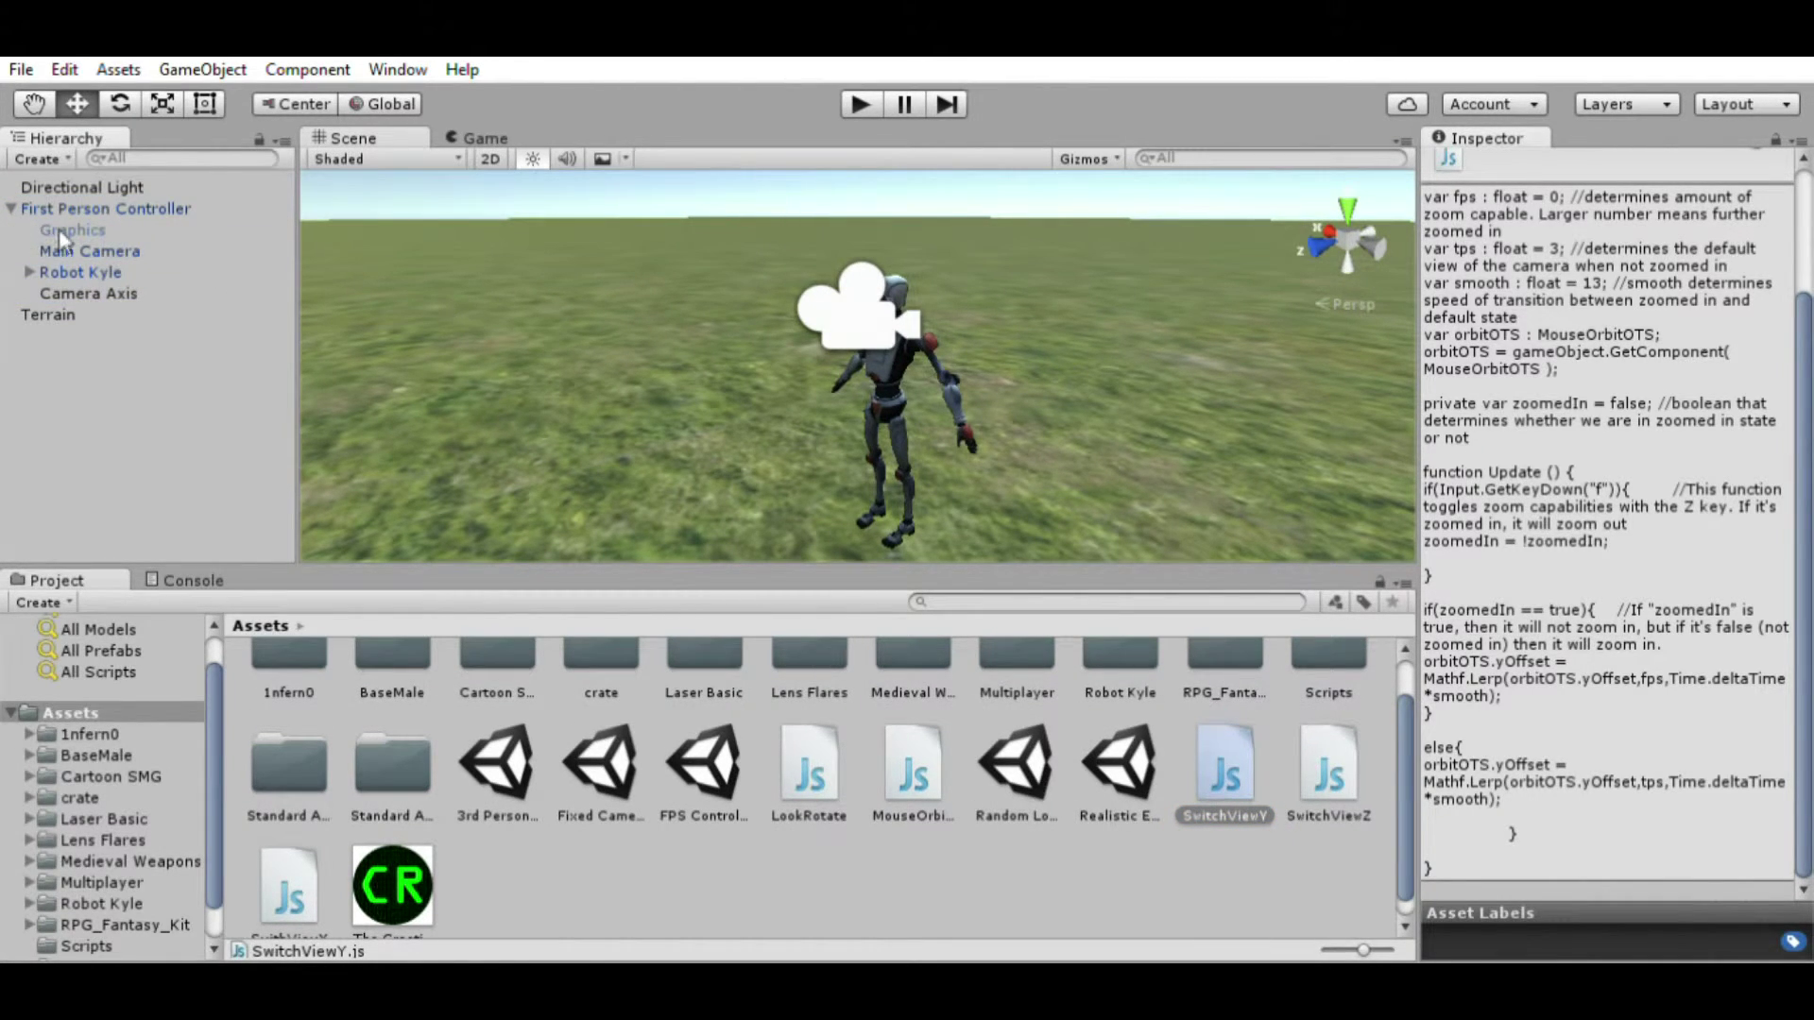
left_click(62, 247)
scroll(1655, 747, "down", 5)
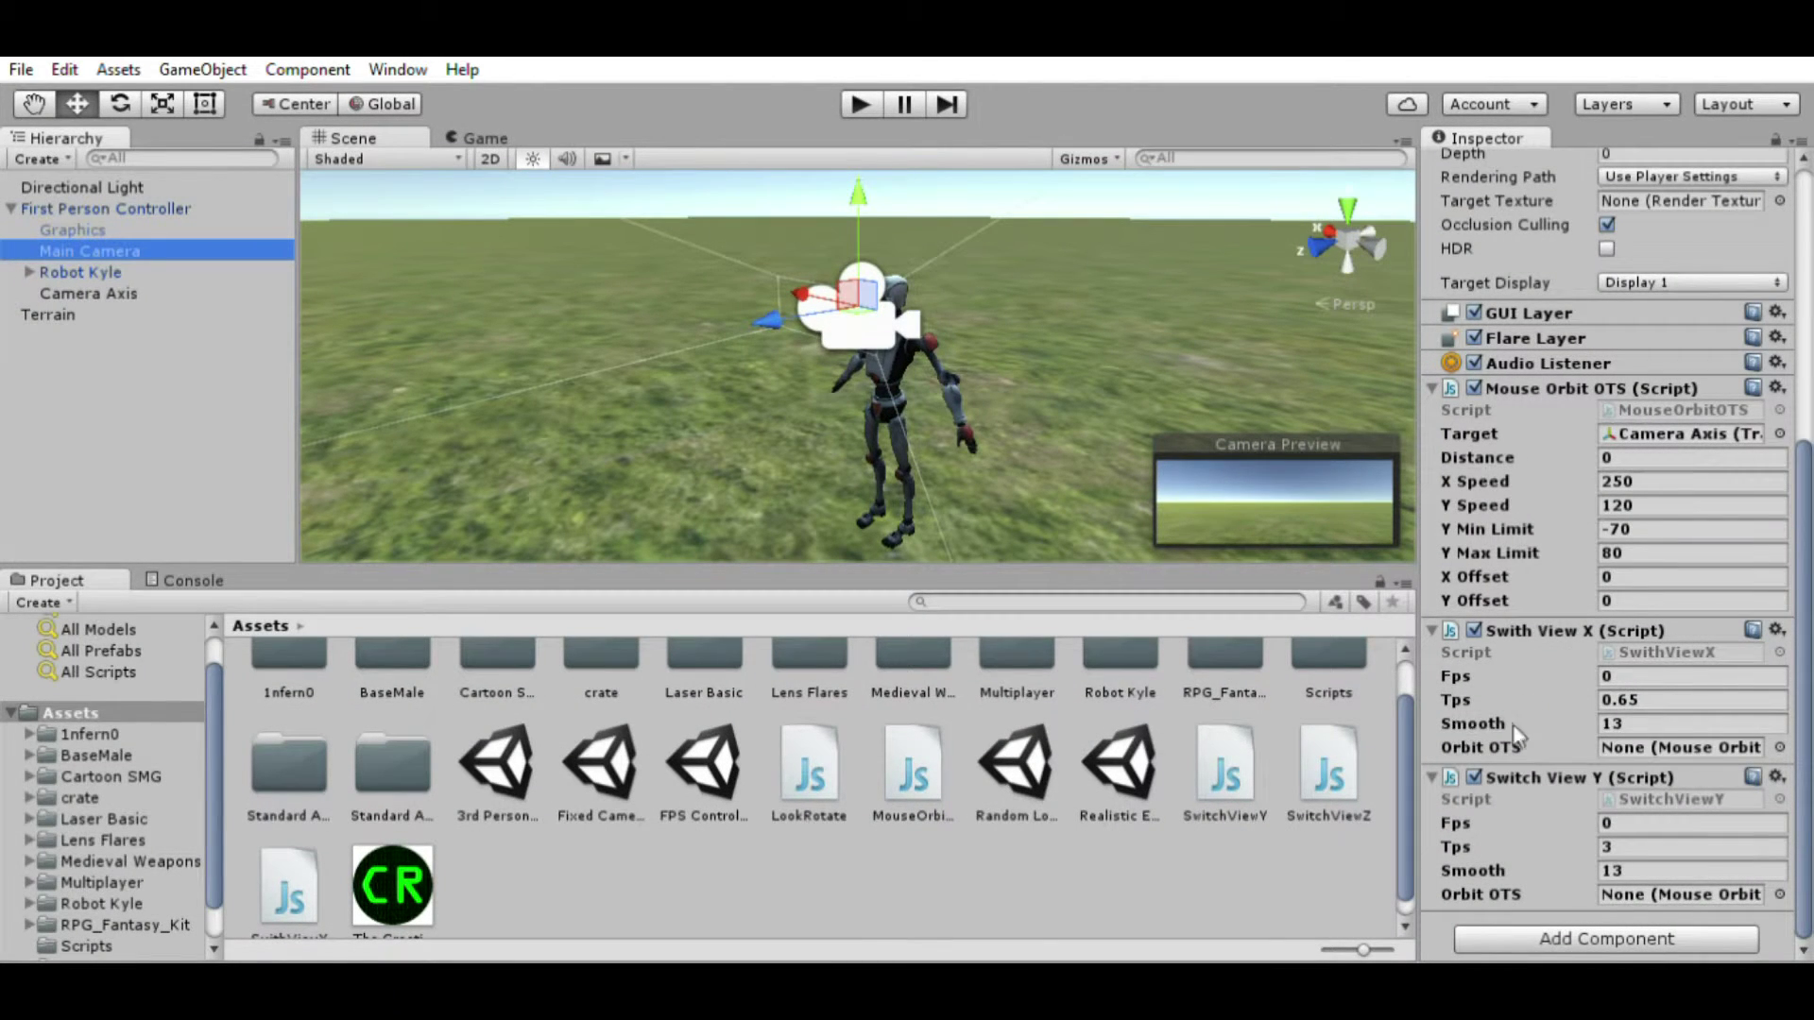
left_click(1782, 723)
left_click_drag(86, 153, 1681, 747)
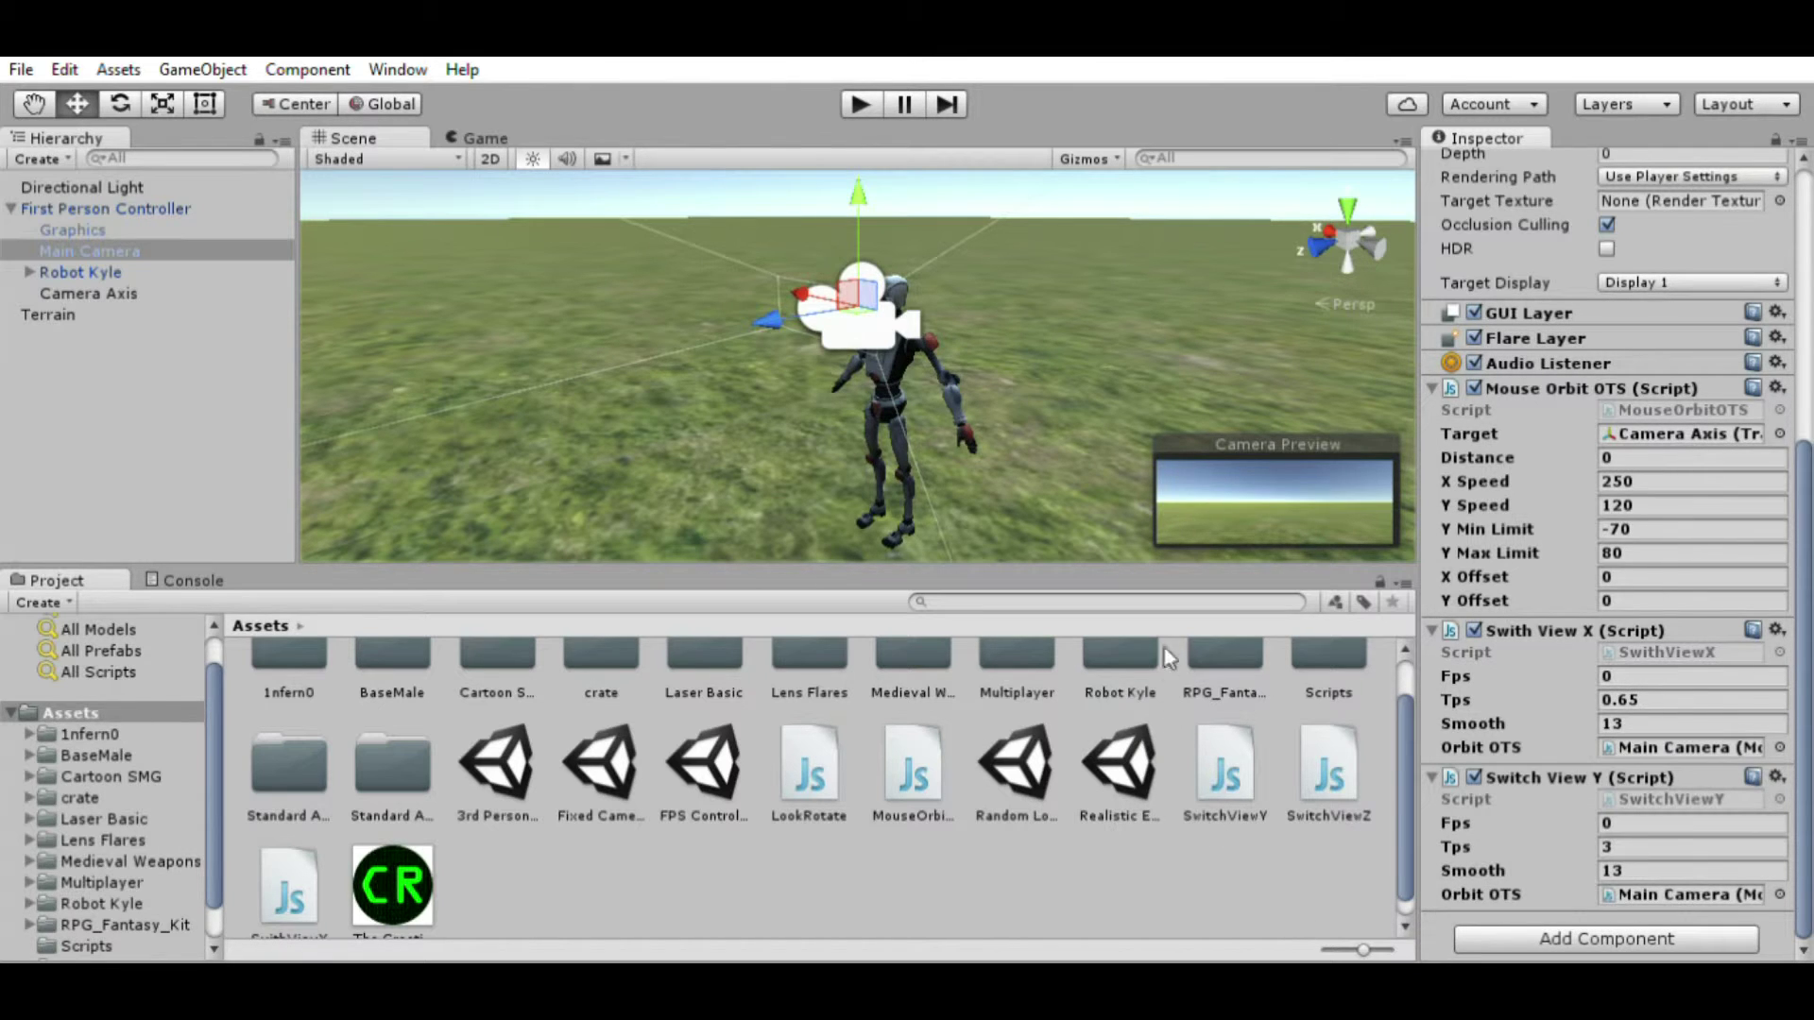
left_click(1332, 751)
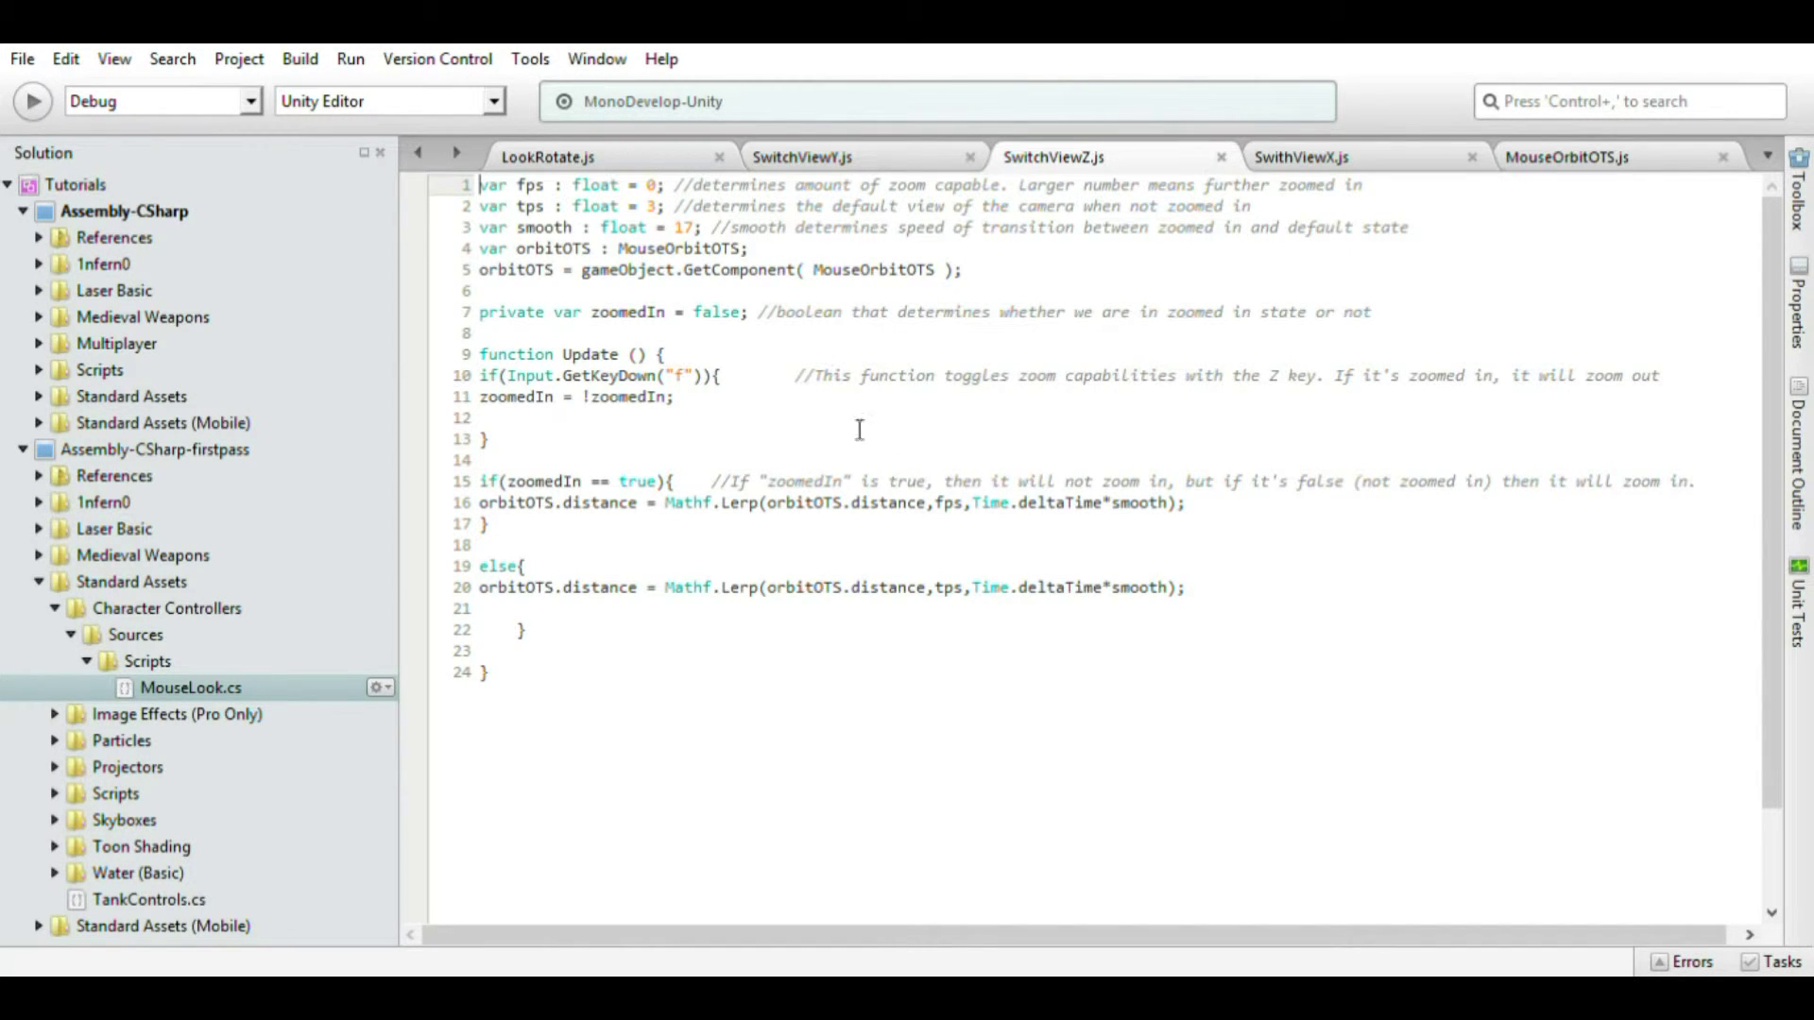
Step: Highlight the zoomedIn condition and the orbitOTS.distance assignment on lines 15-16 of SwitchViewZ.js
left_click(492, 510)
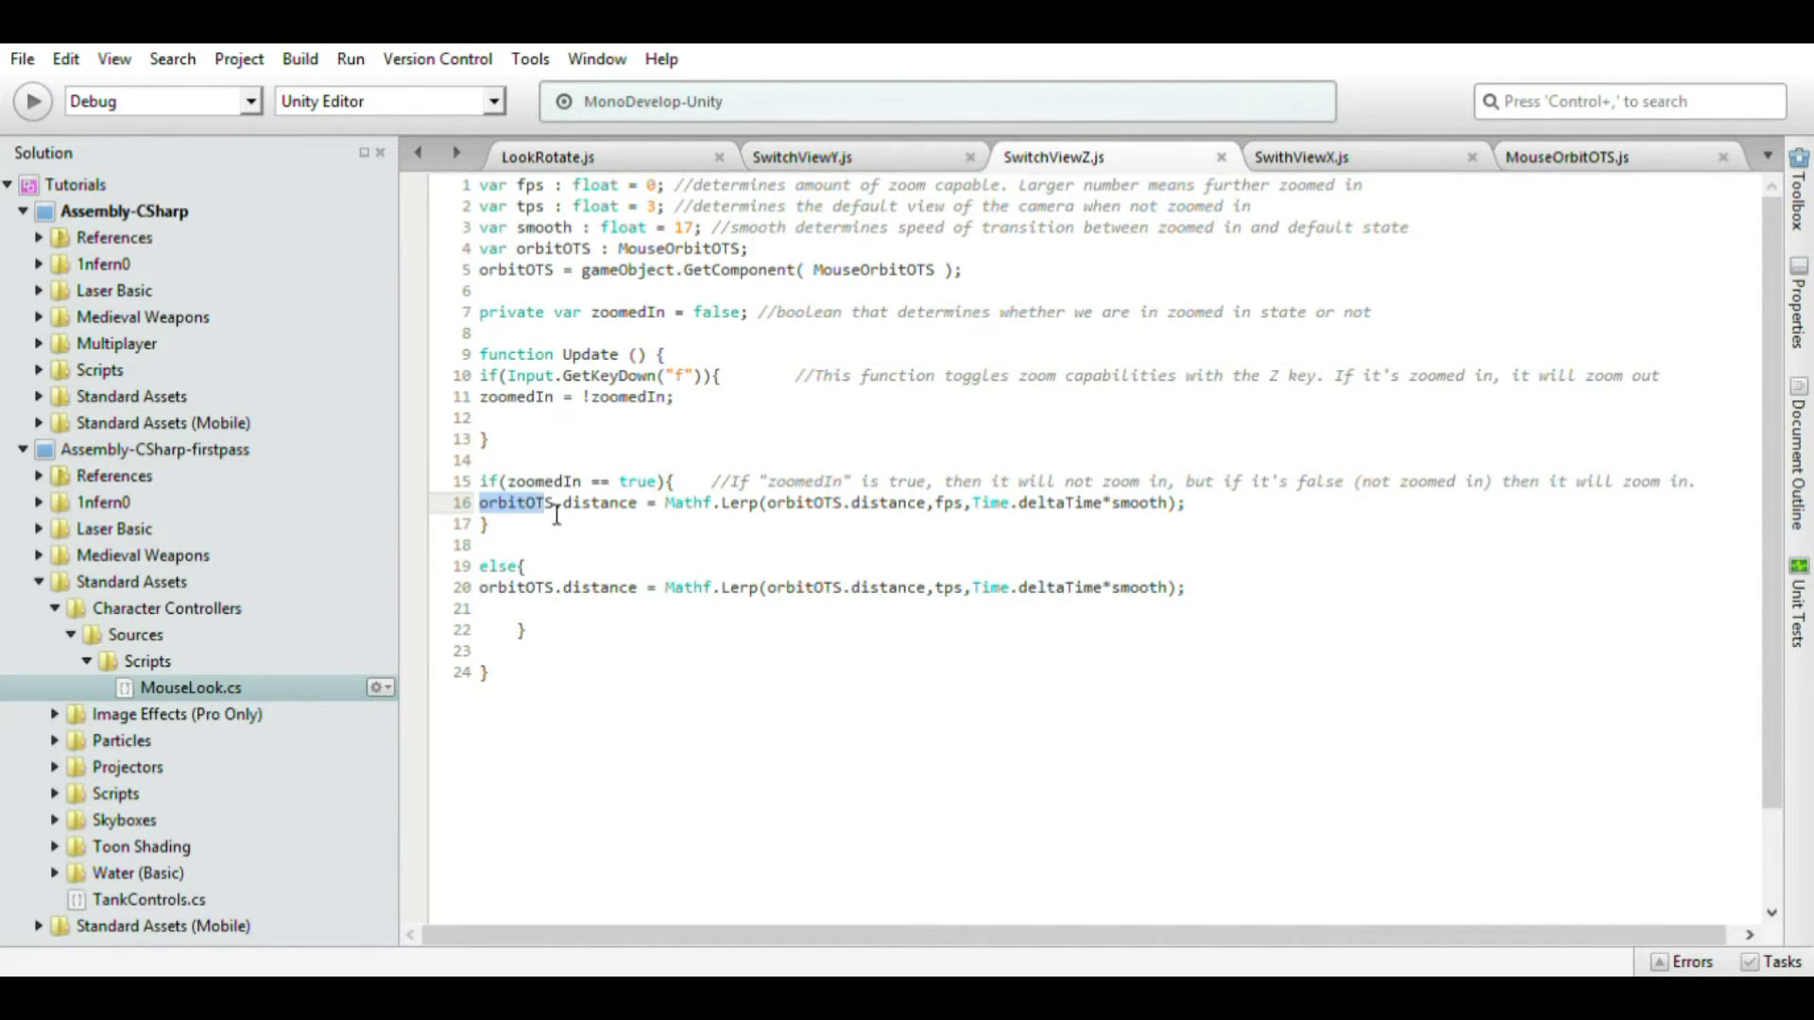
left_click_drag(588, 518, 642, 519)
left_click_drag(651, 482, 482, 460)
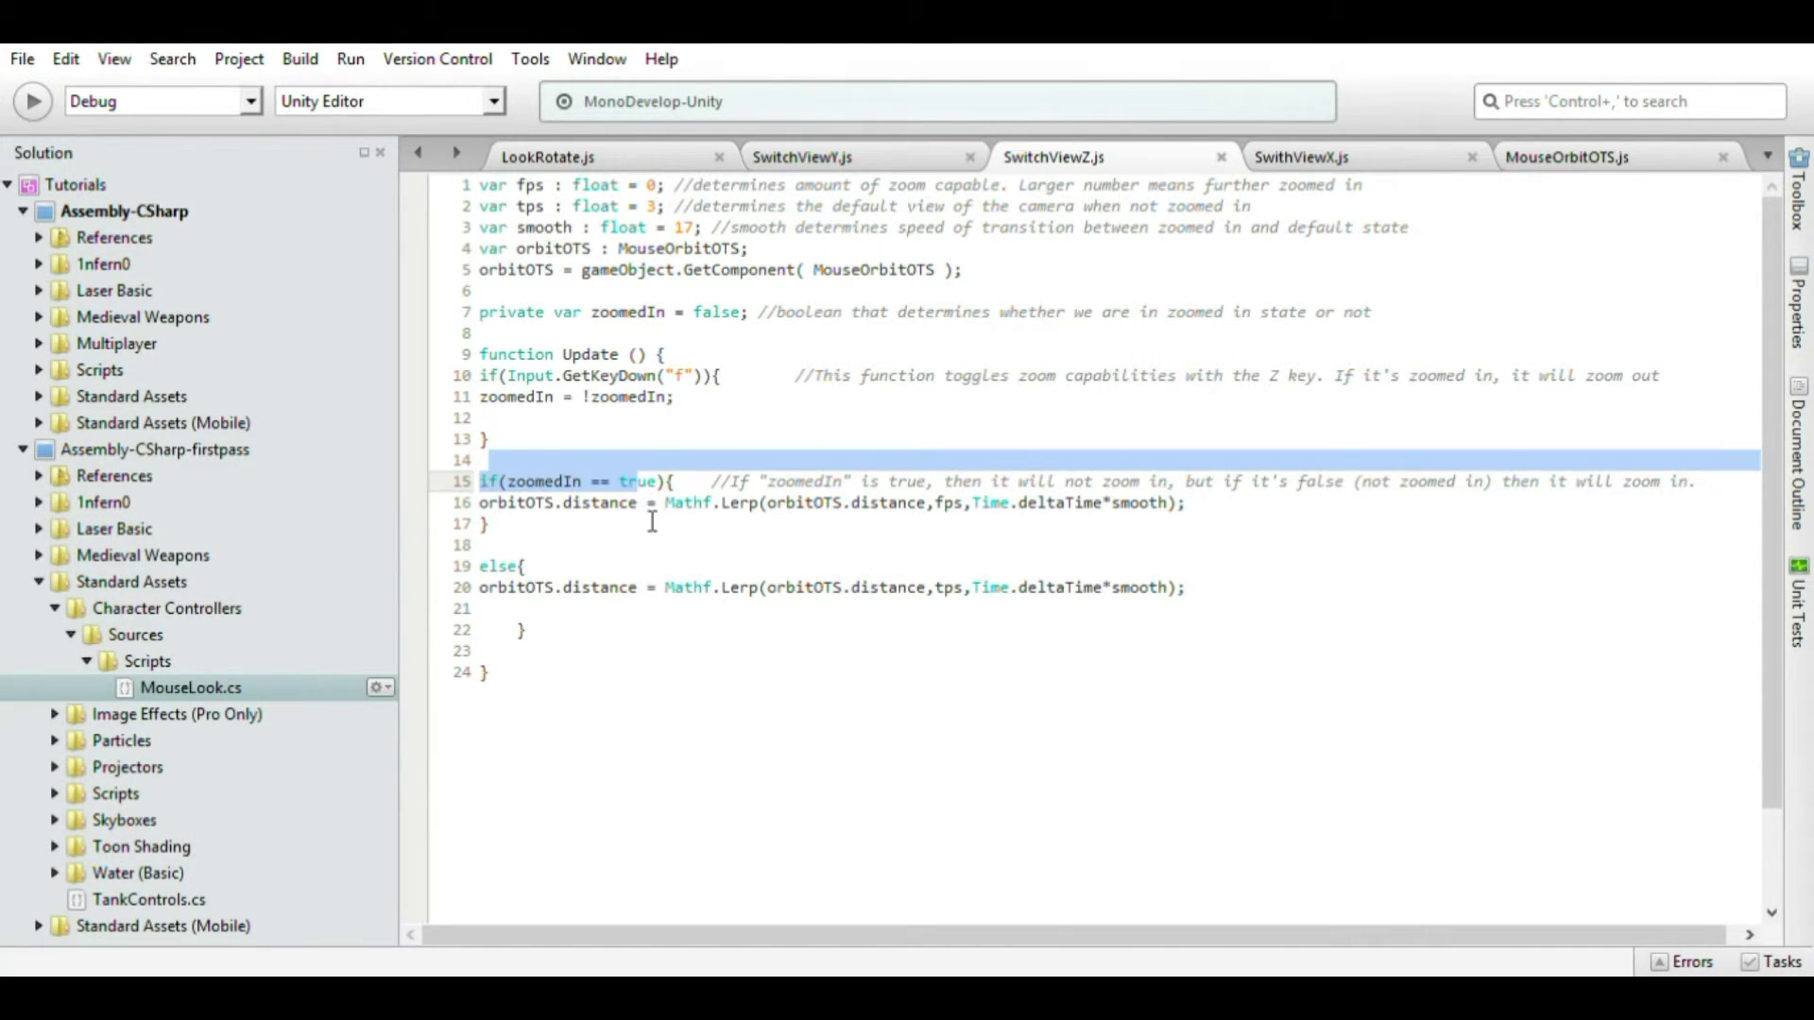
left_click_drag(605, 502, 627, 526)
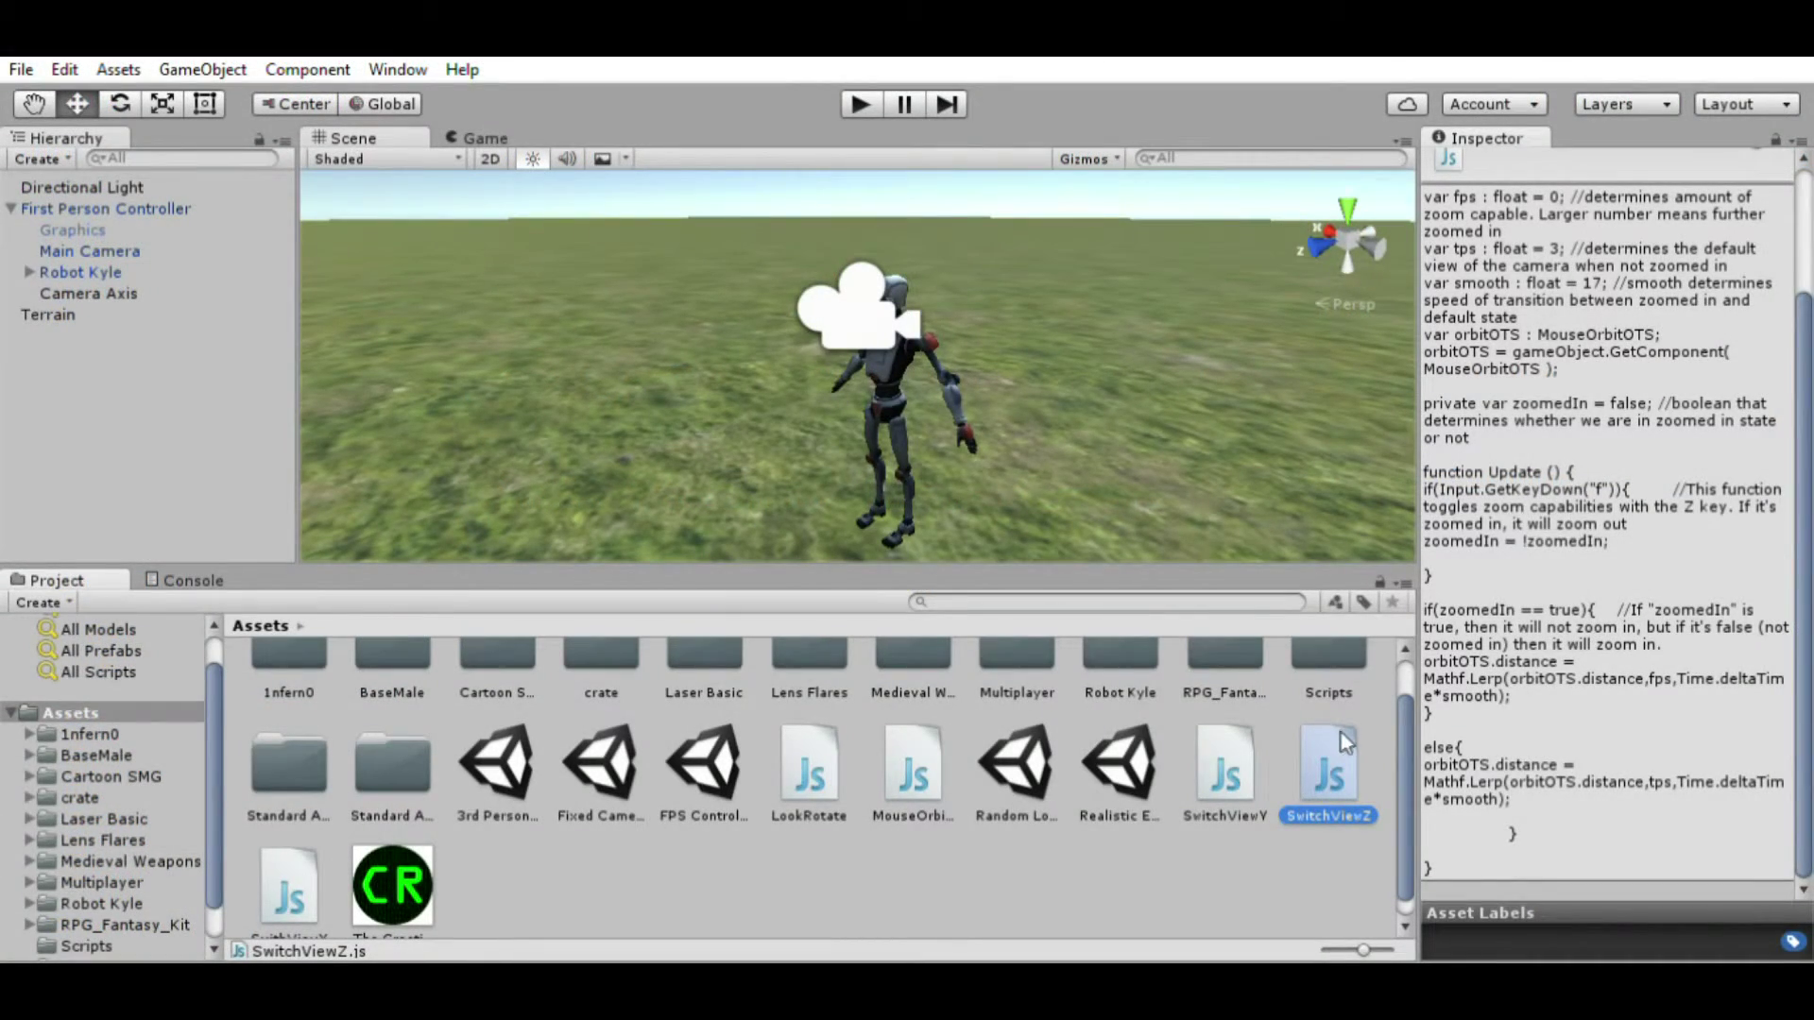
Step: Add the SwitchViewZ script to Main Camera with Tps 2.4 and Smooth 13
left_click_drag(1339, 729, 57, 251)
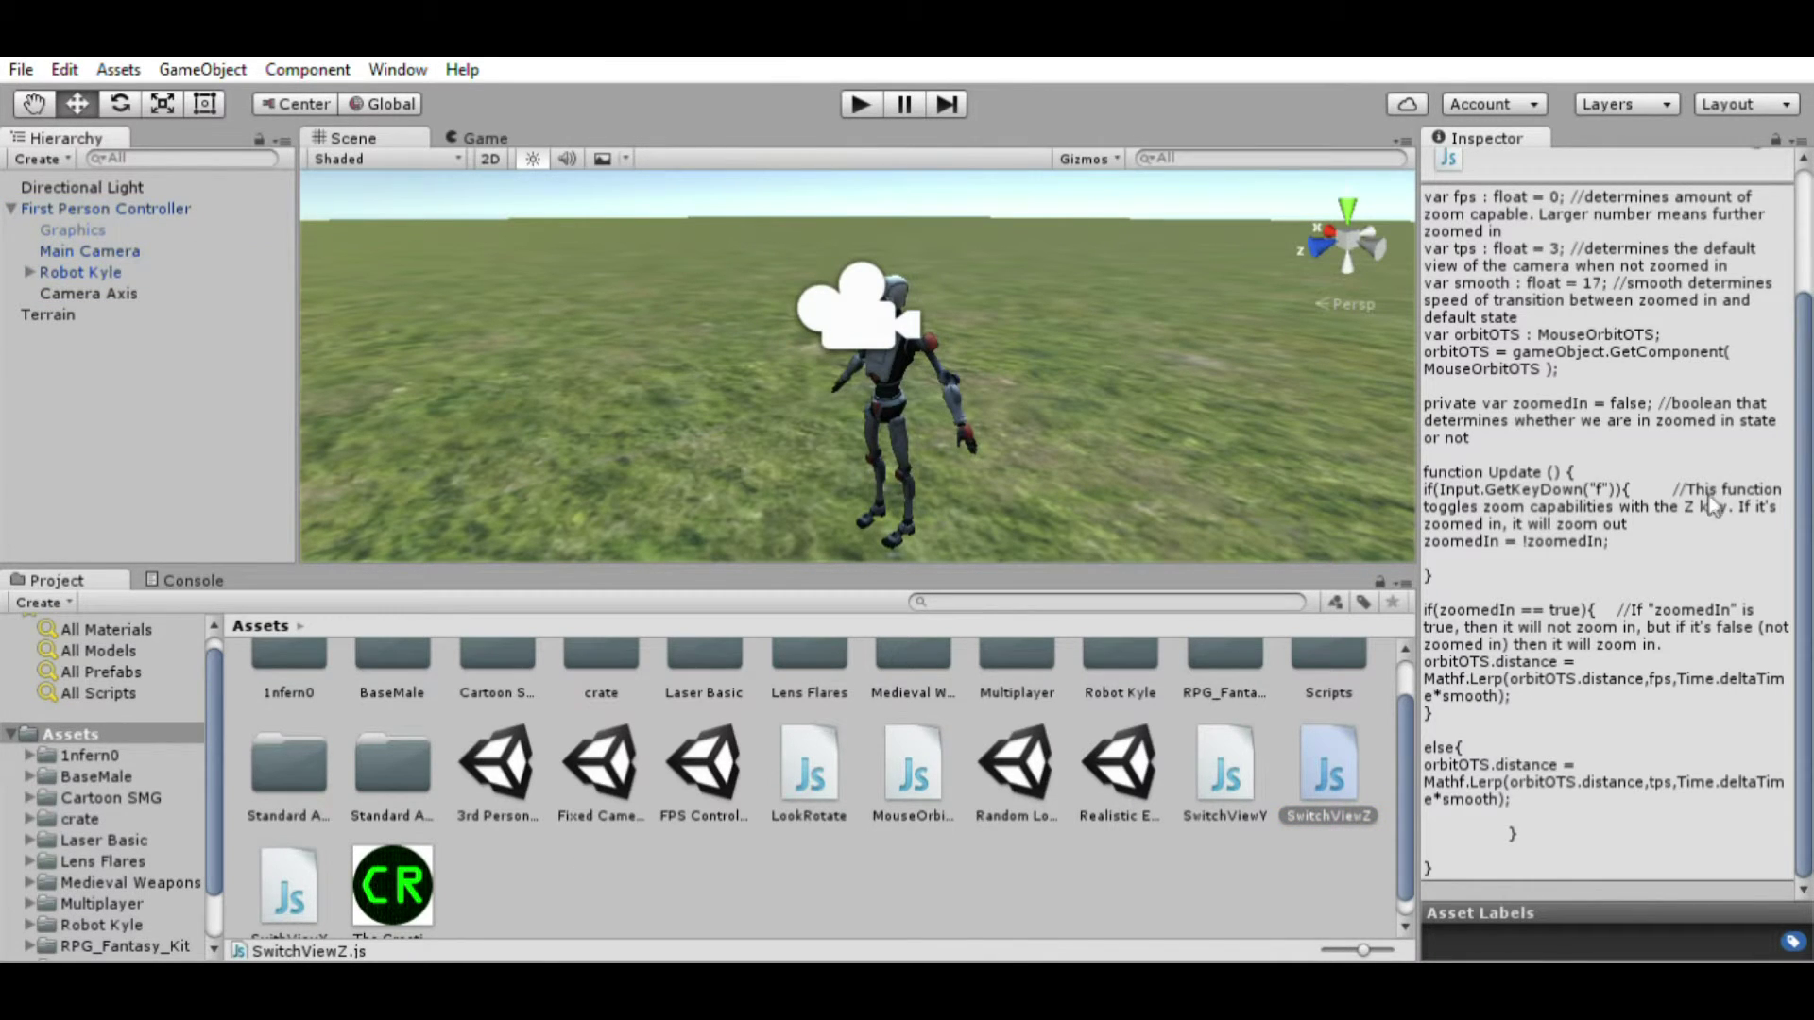
left_click(95, 248)
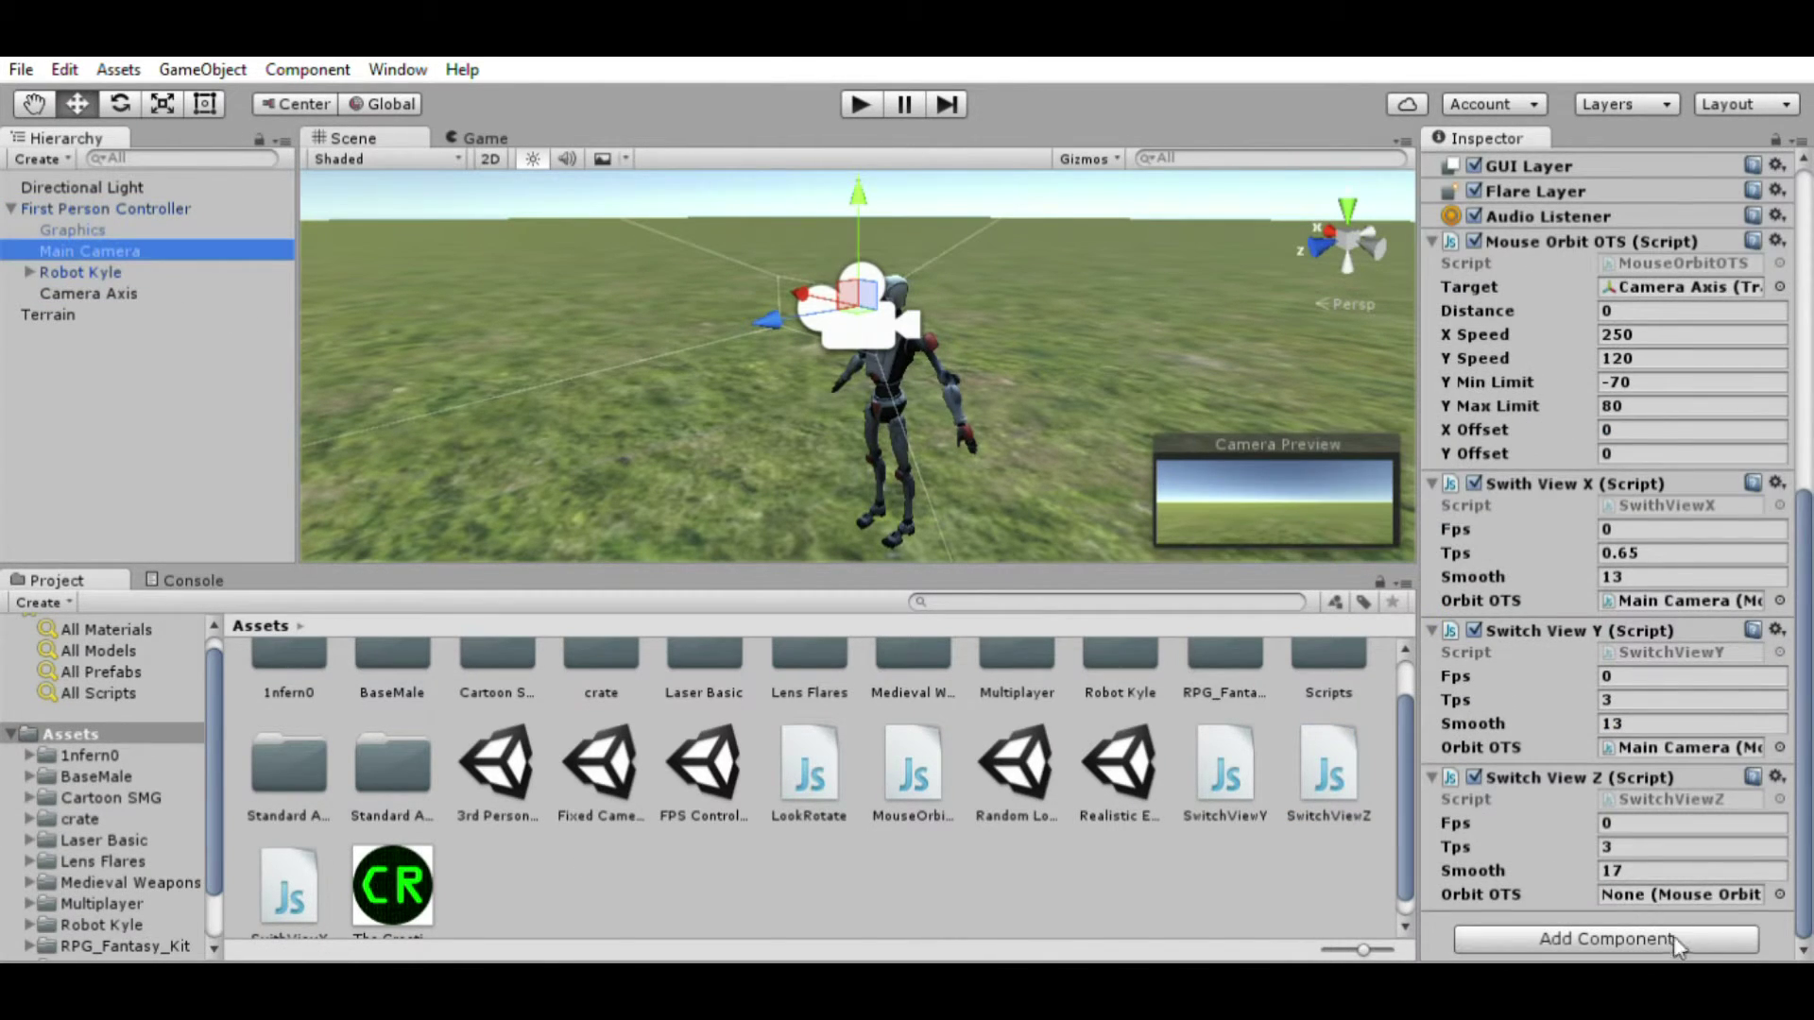
left_click(1637, 841)
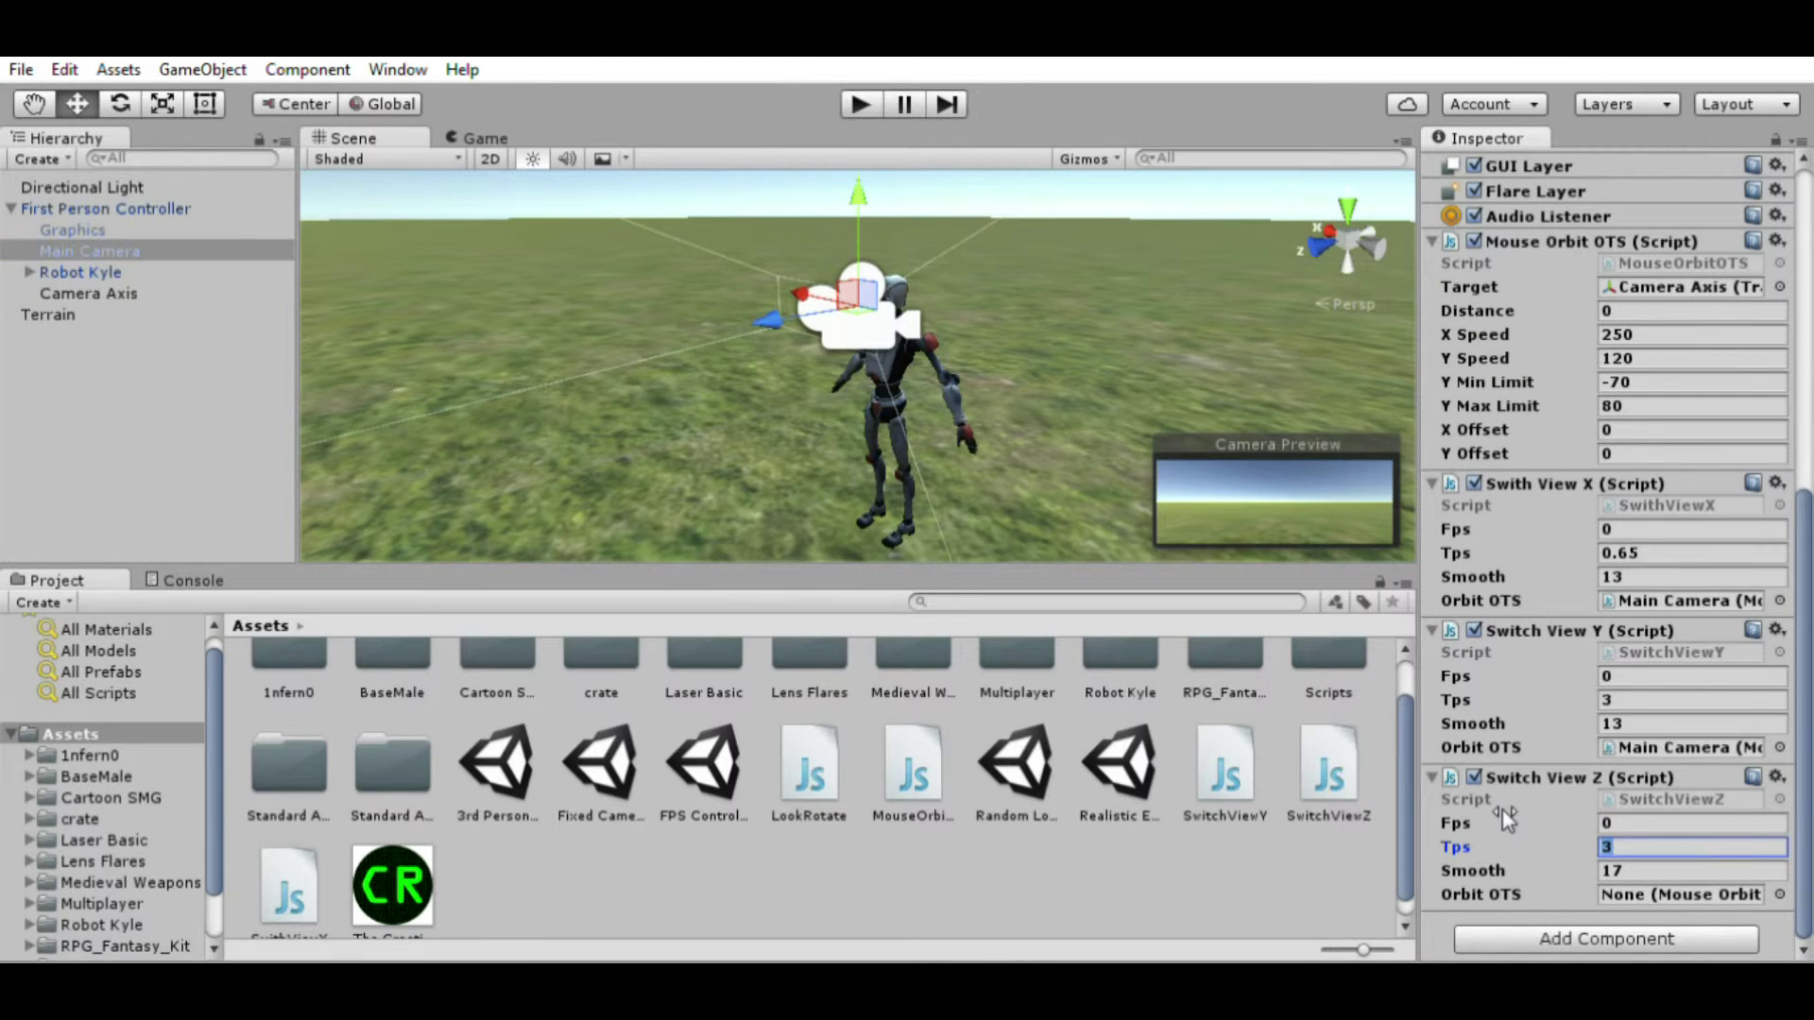
type("2.4")
key("Tab")
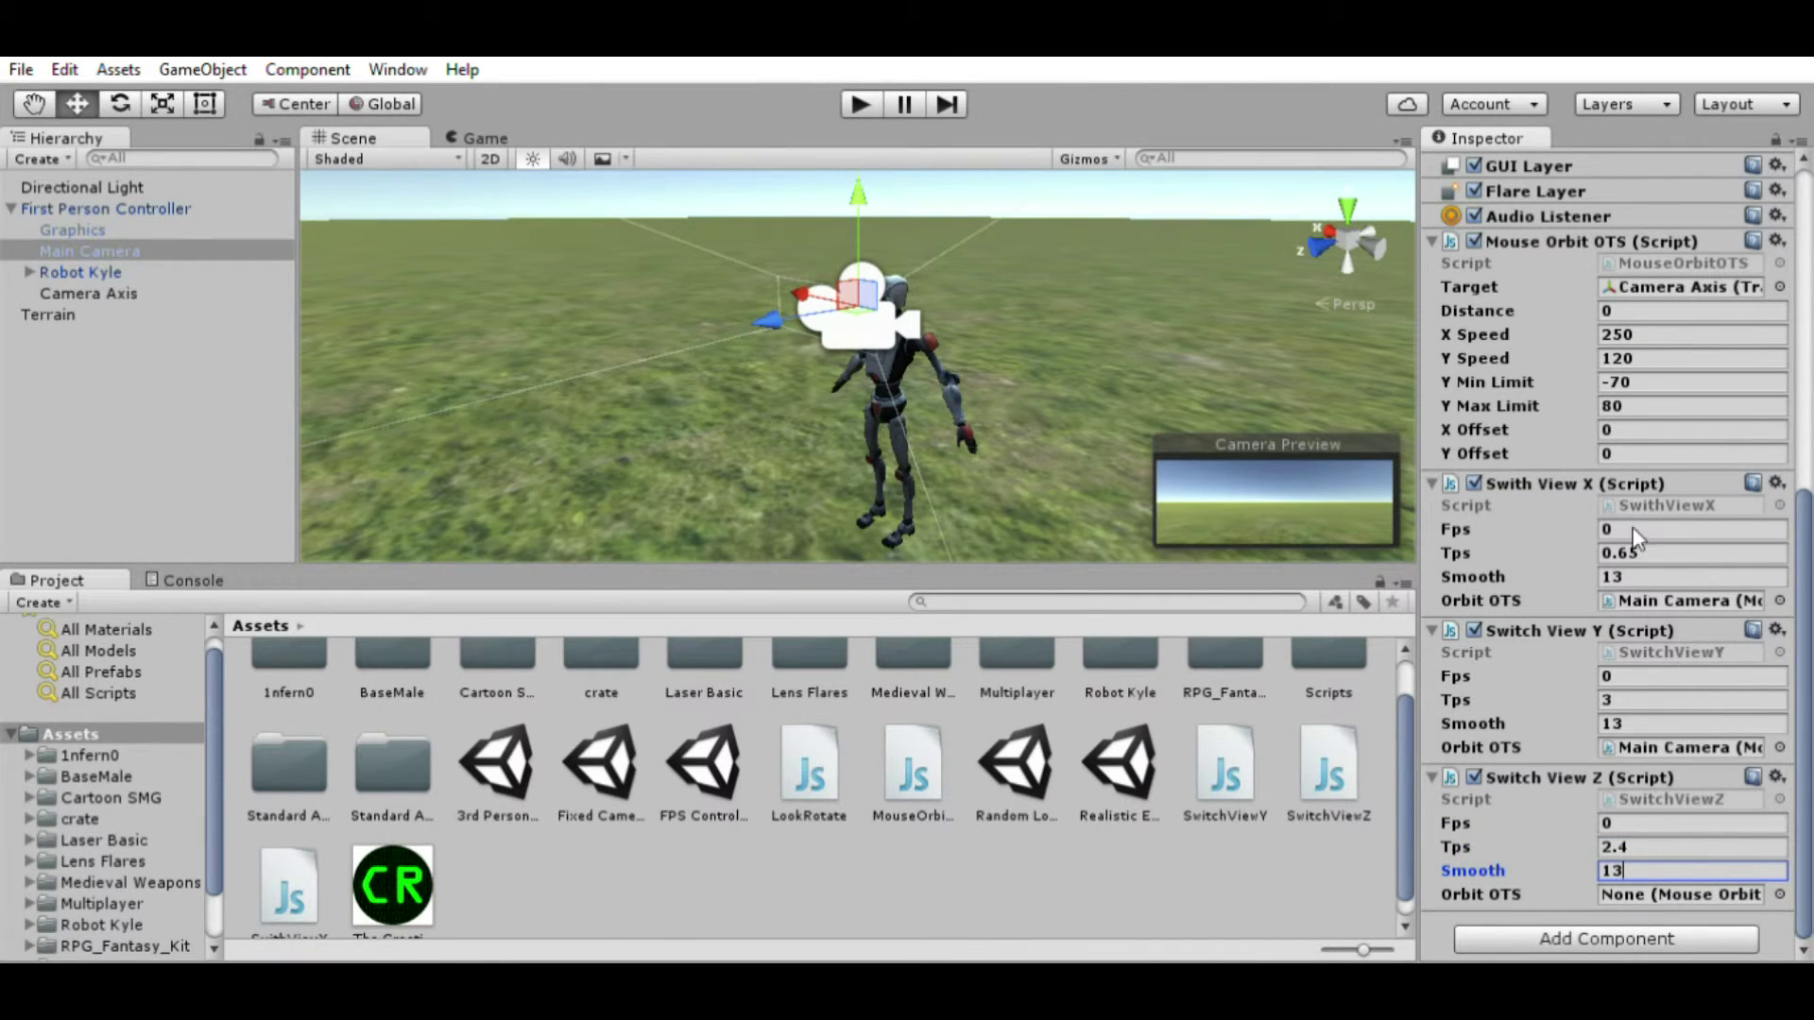
type("13")
key("Return")
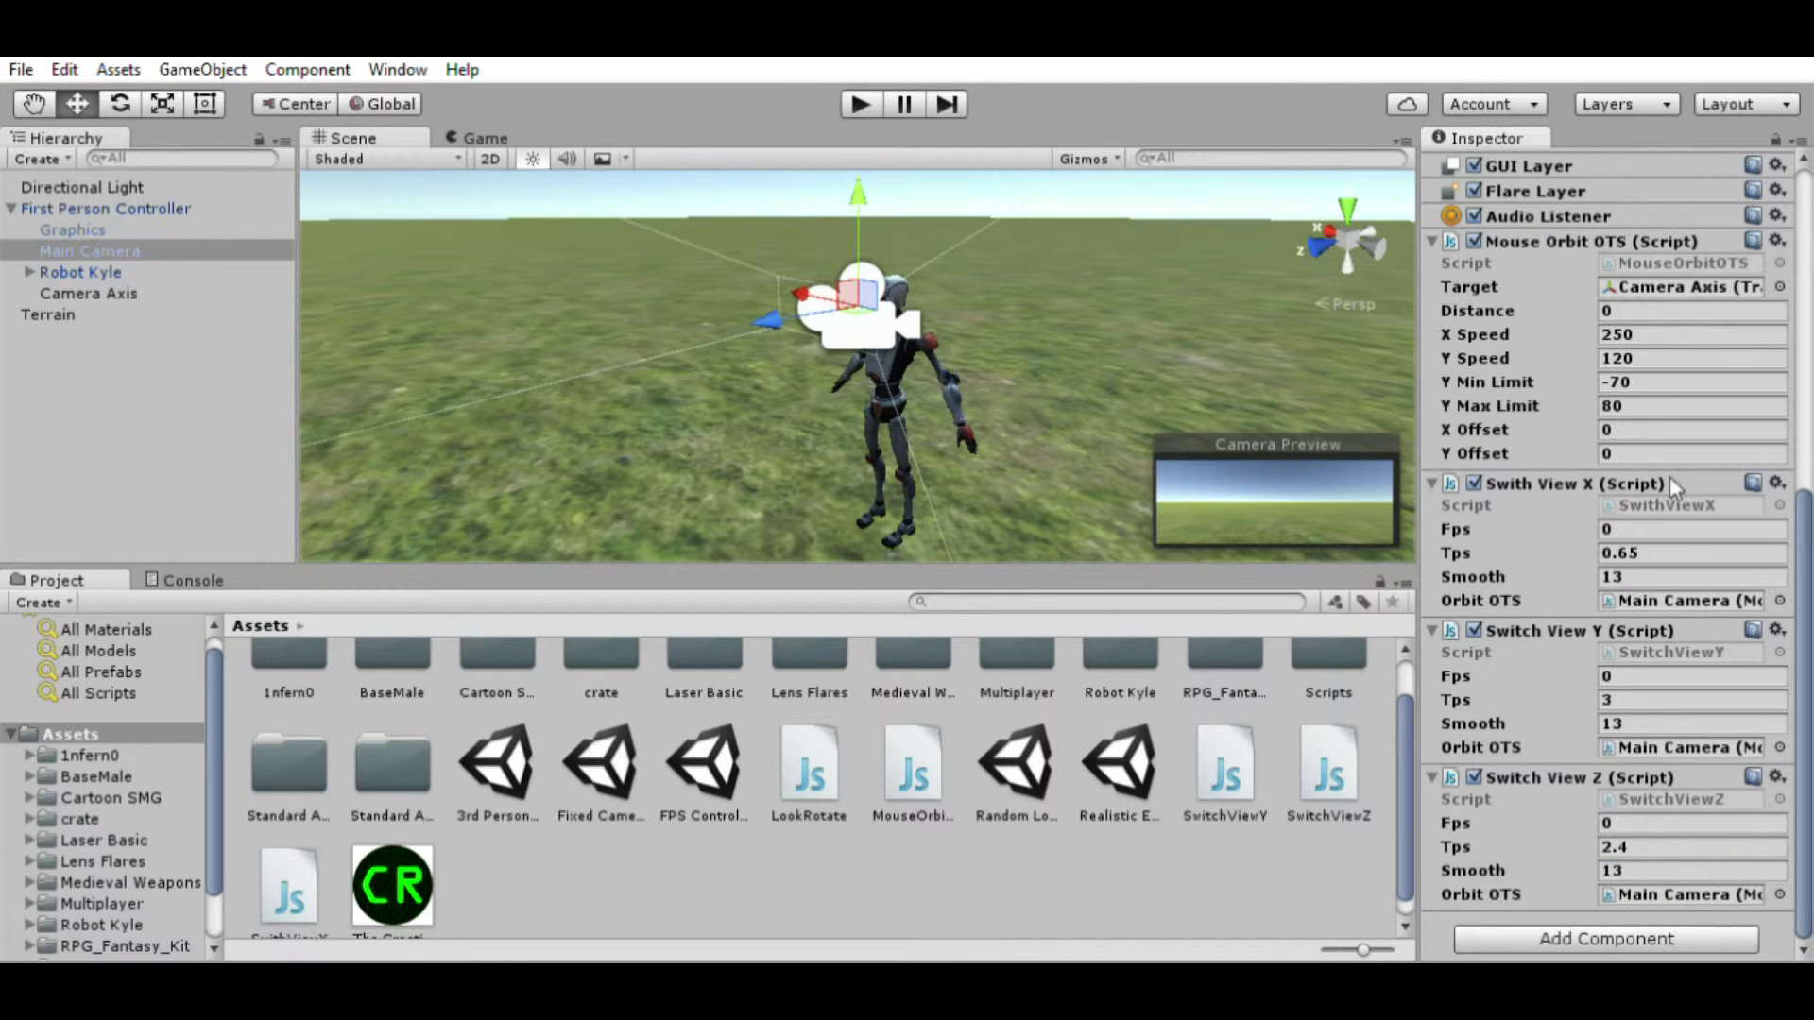
Step: Lower Switch View Y's Tps value to 0.1
left_click(1654, 527)
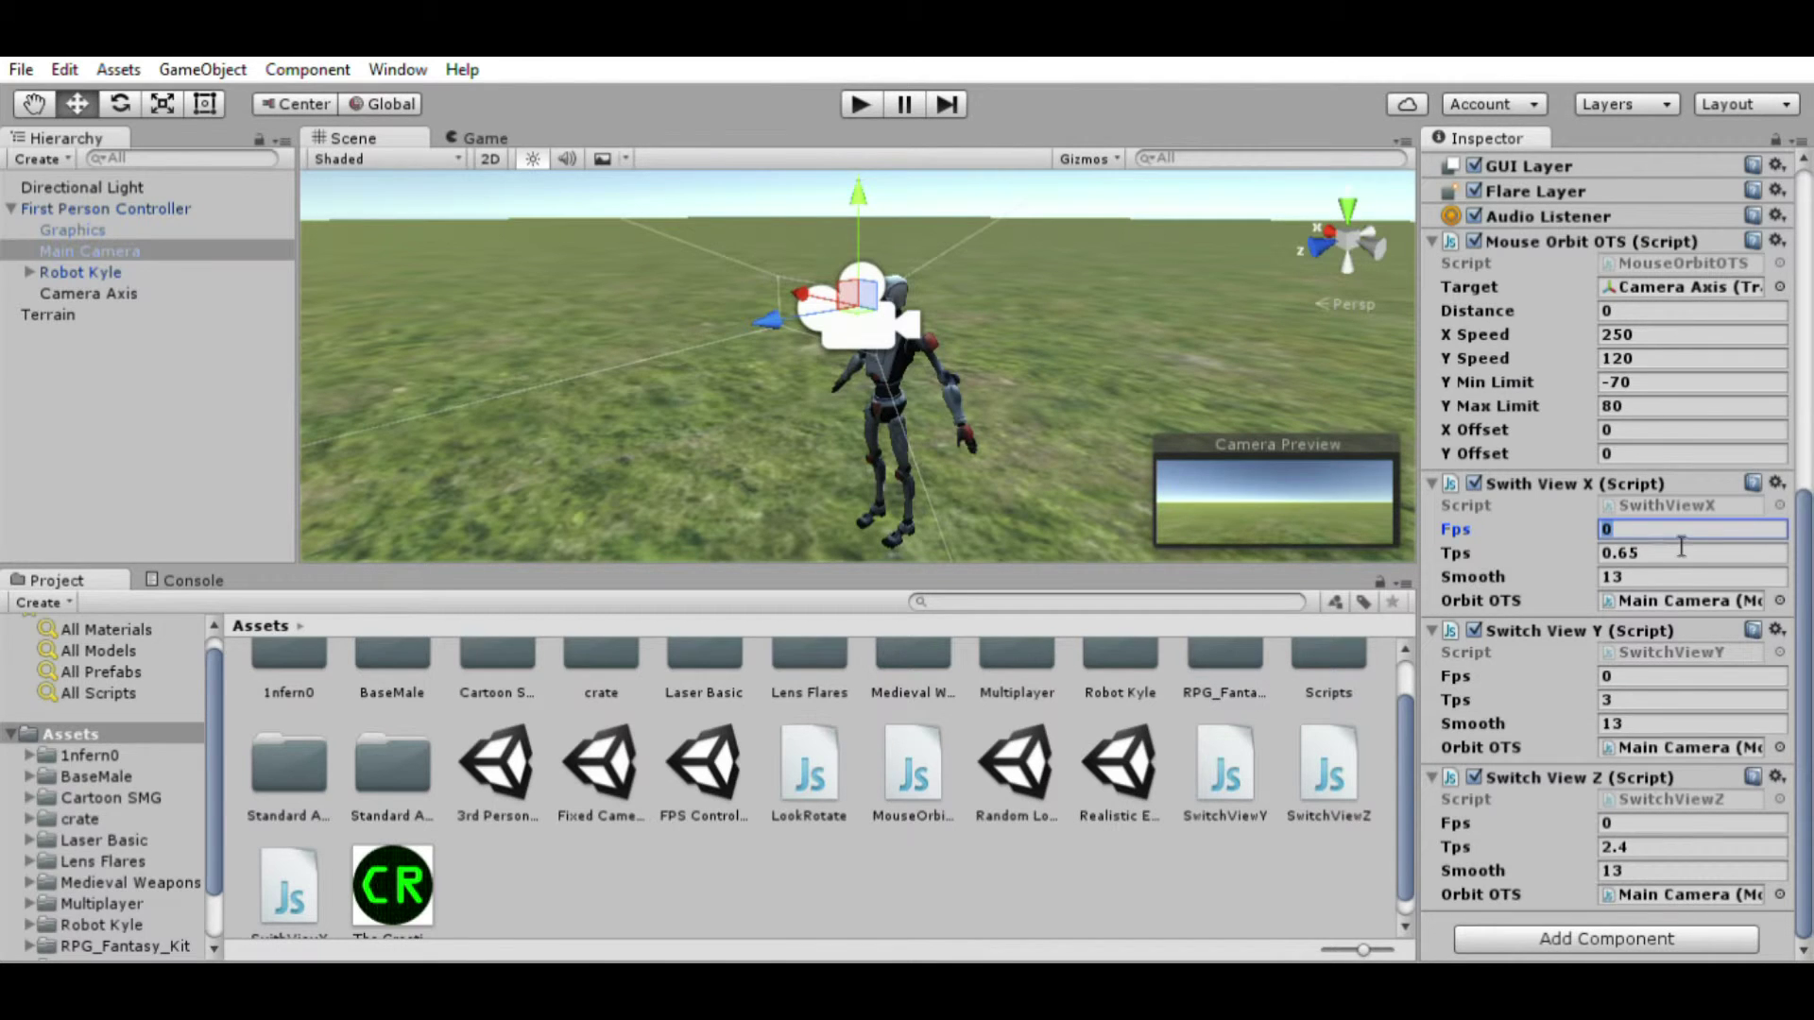
key("Tab")
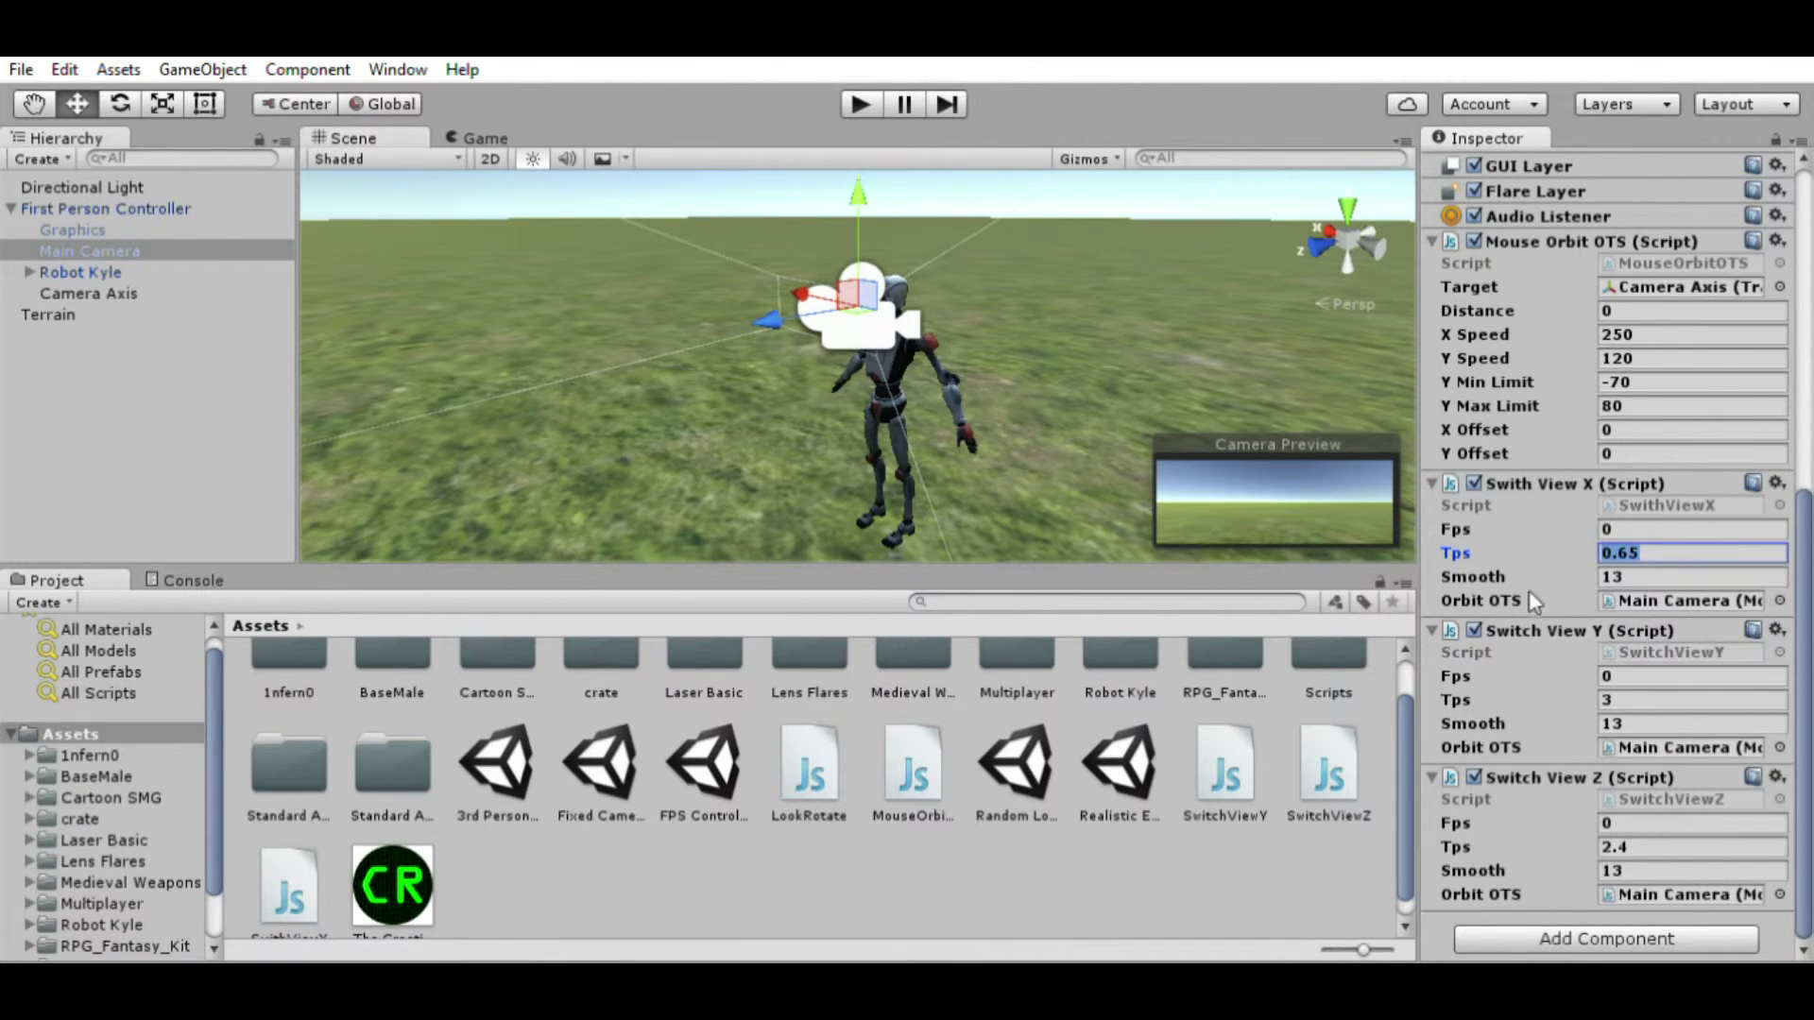
key("Tab")
key("Tab")
key("Tab")
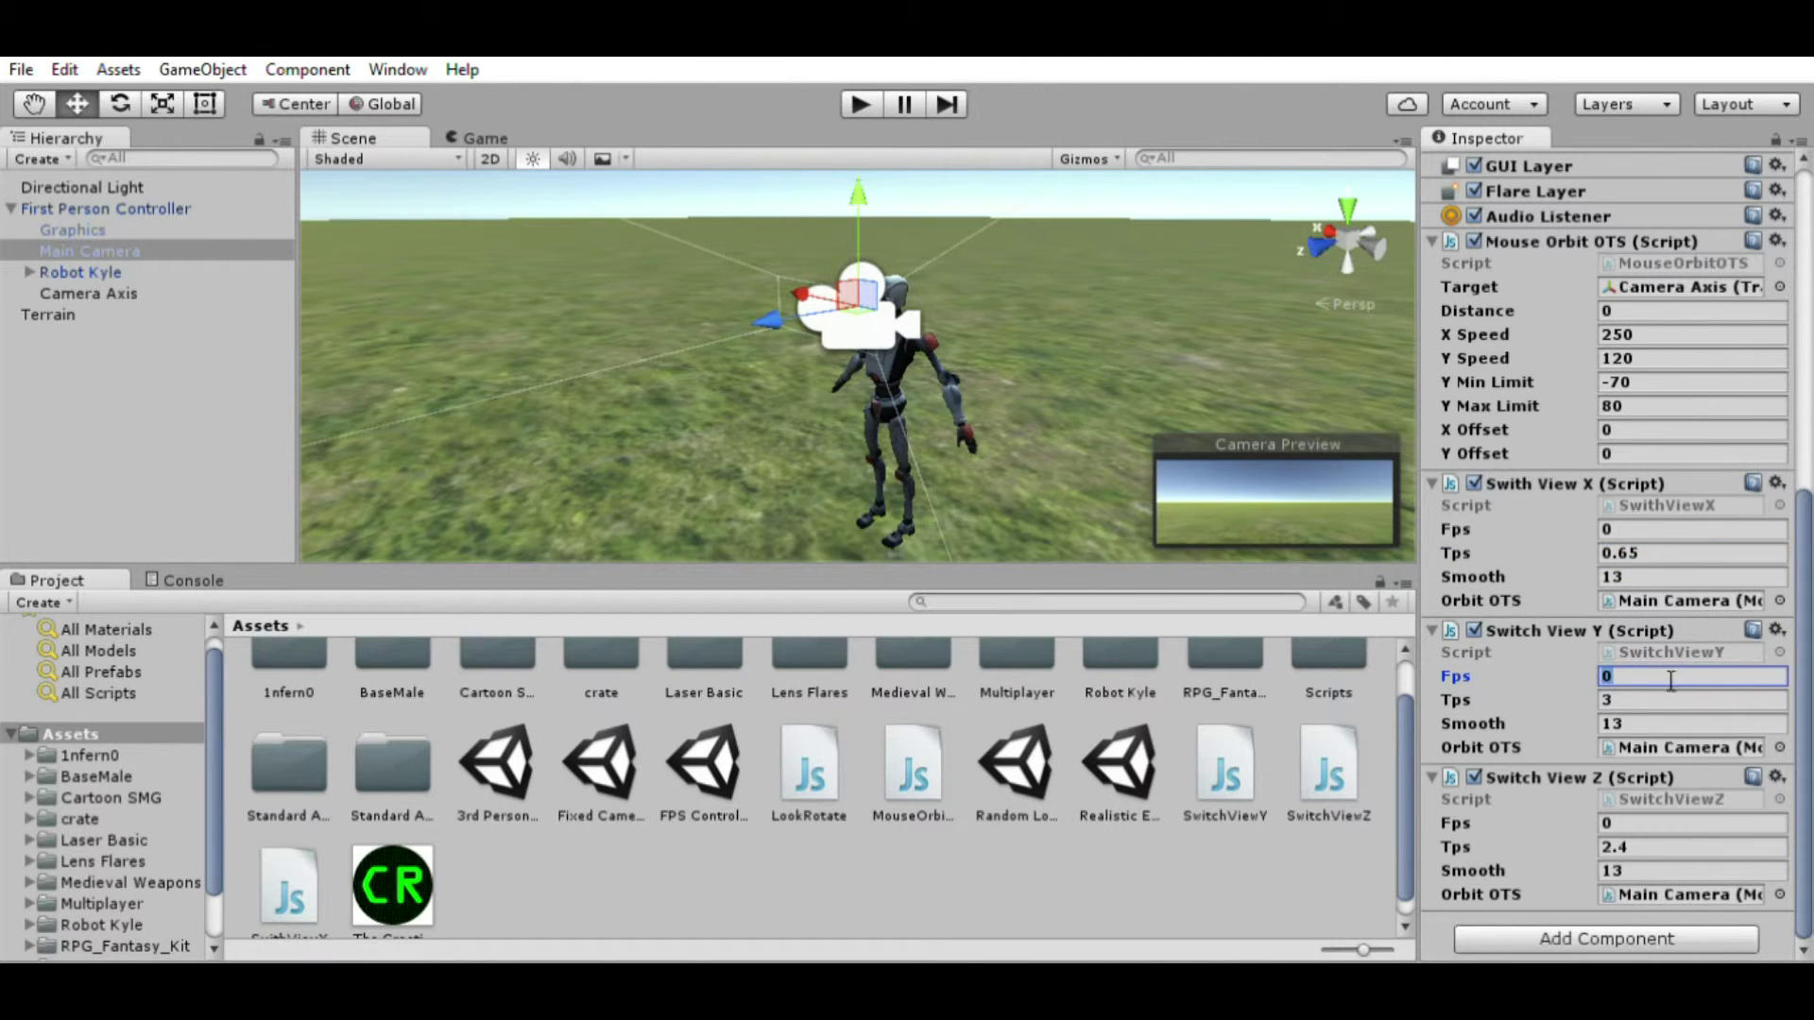
left_click(1608, 694)
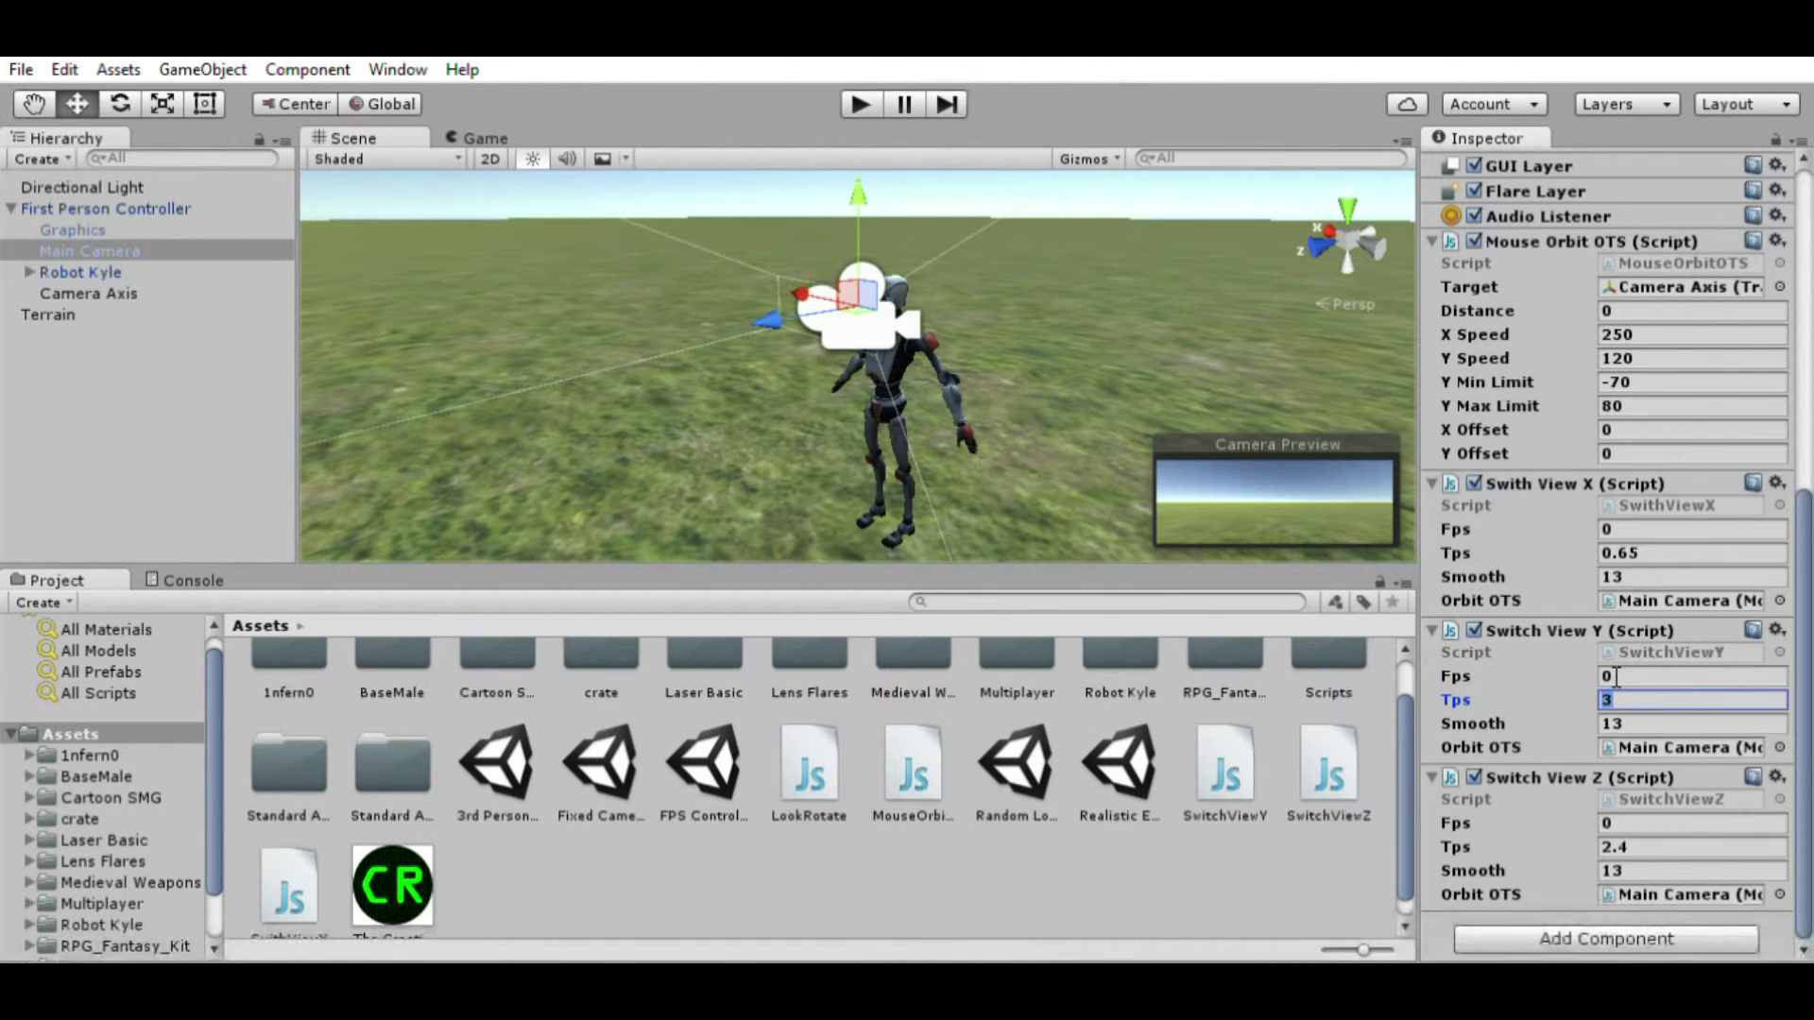
type("0.1")
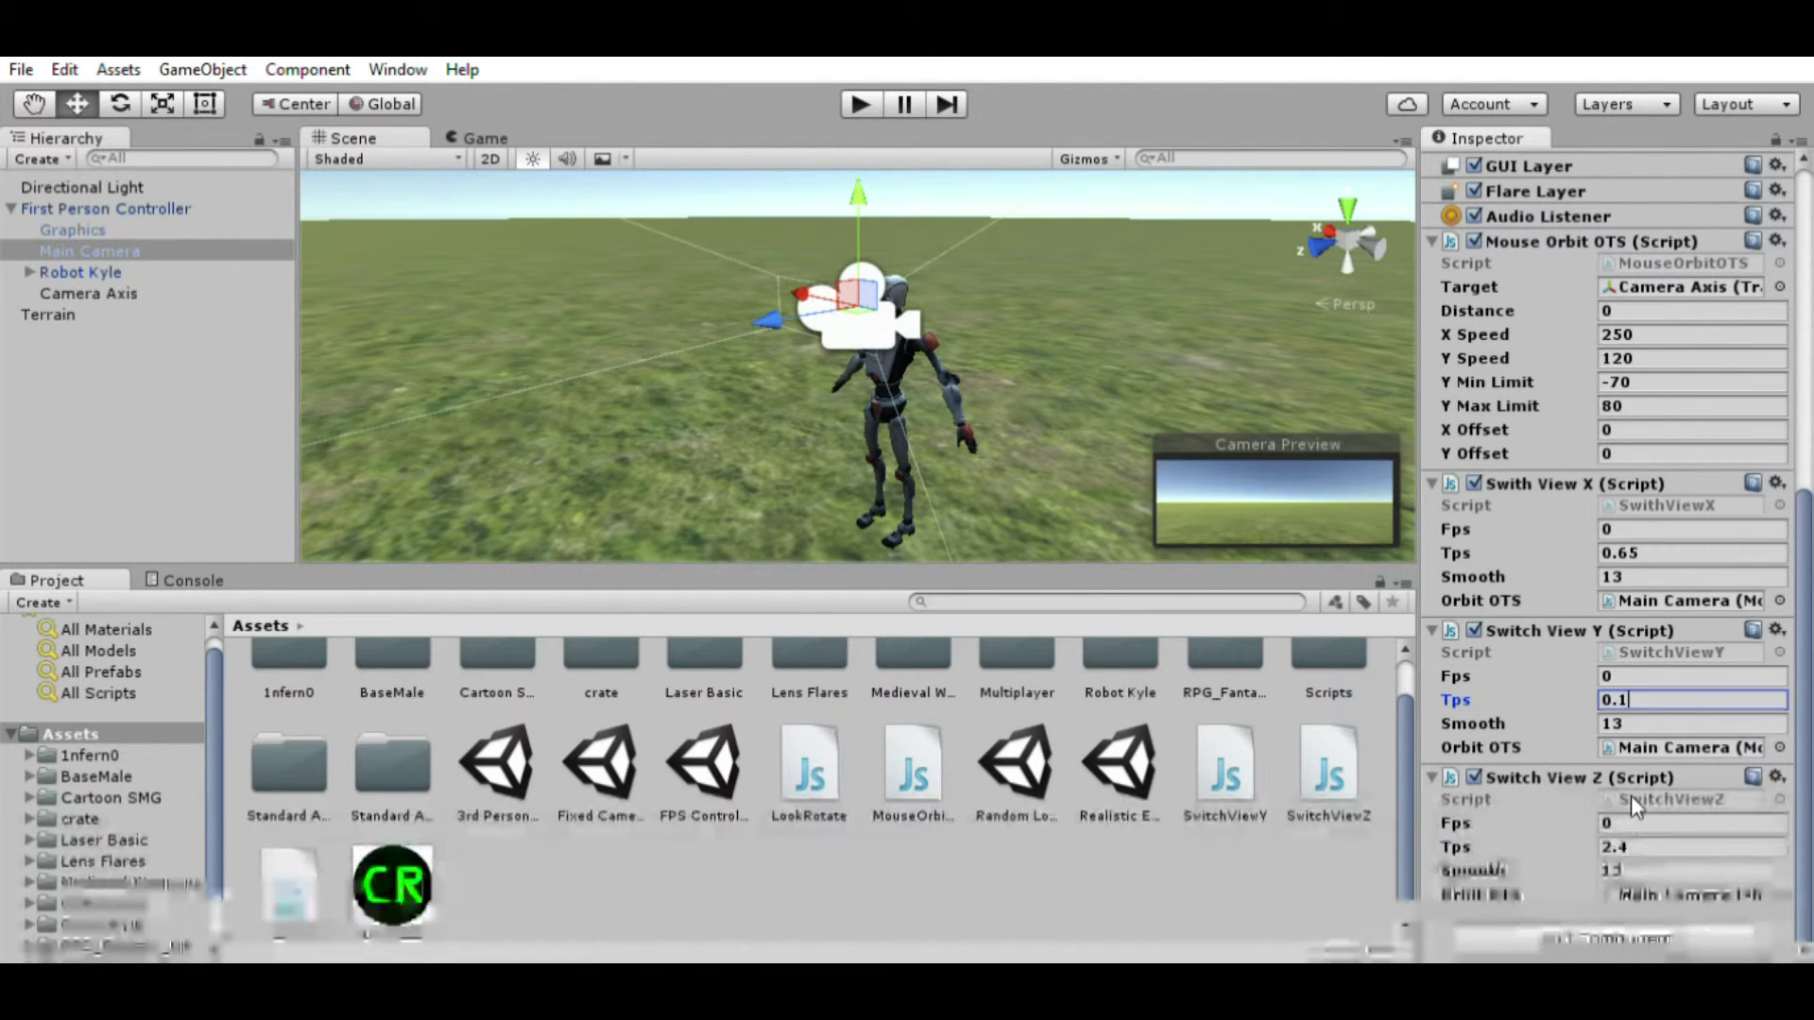
left_click(1598, 845)
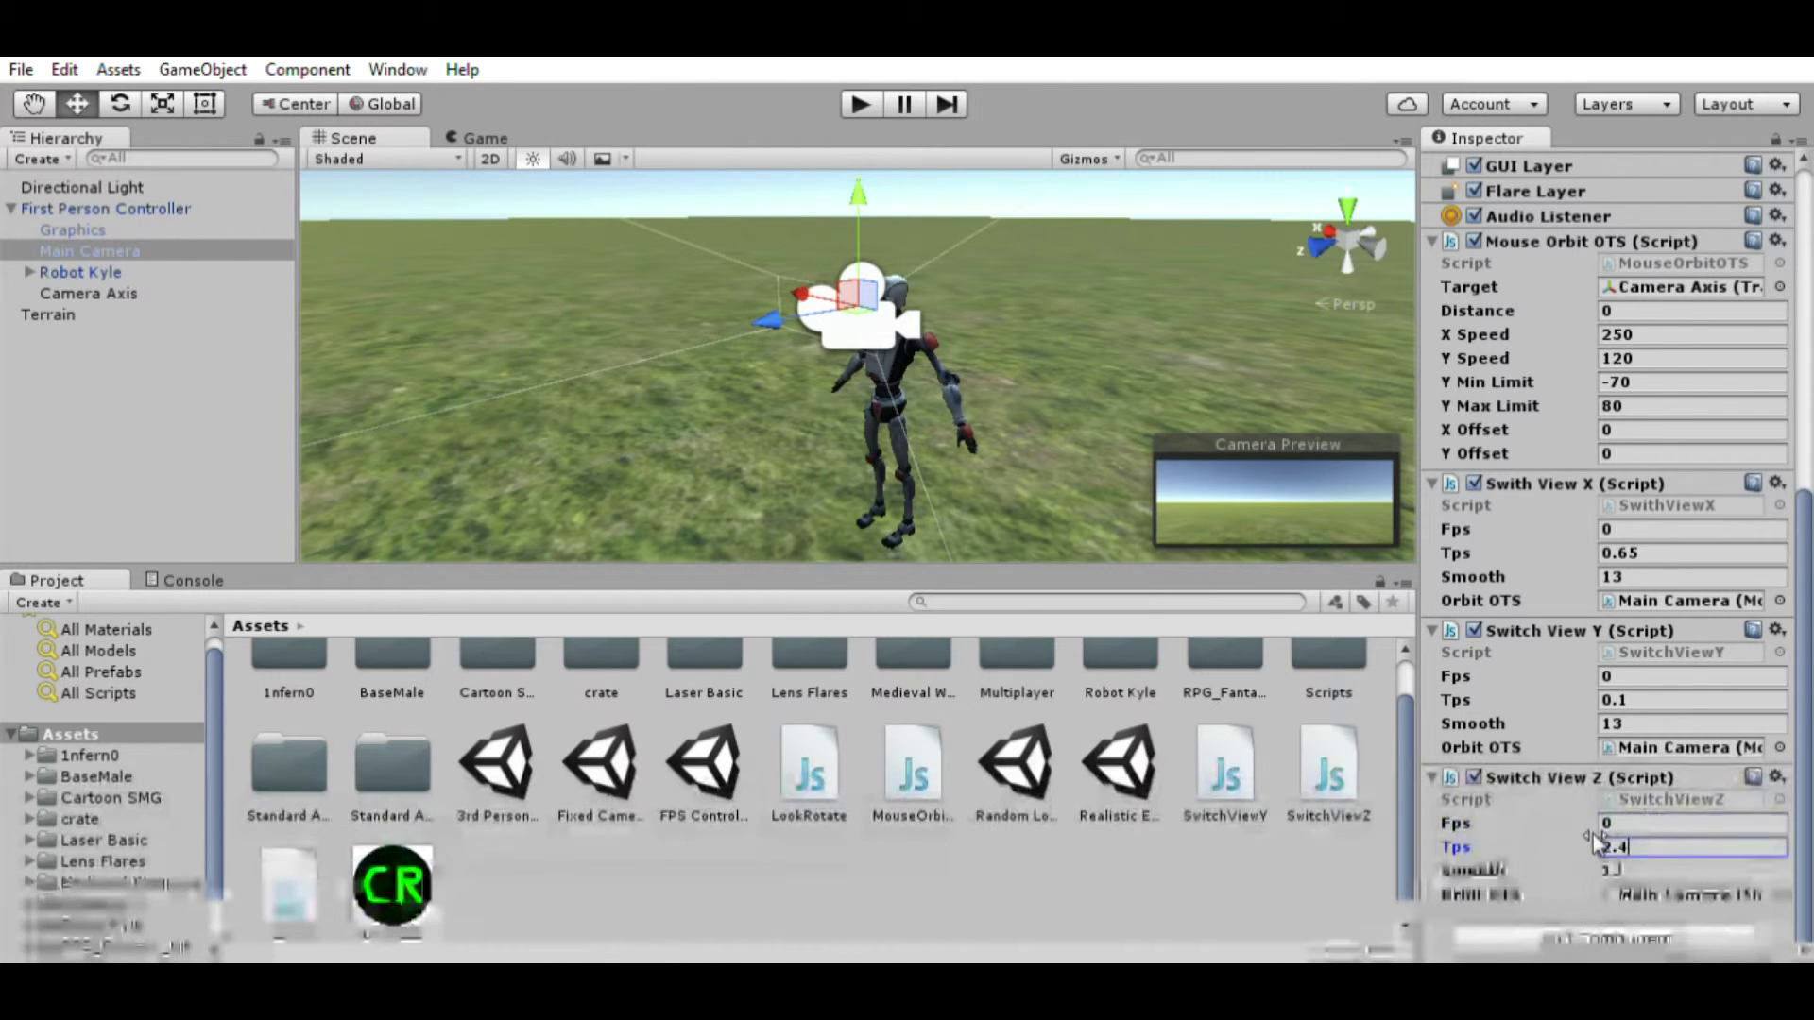
double_click(1599, 845)
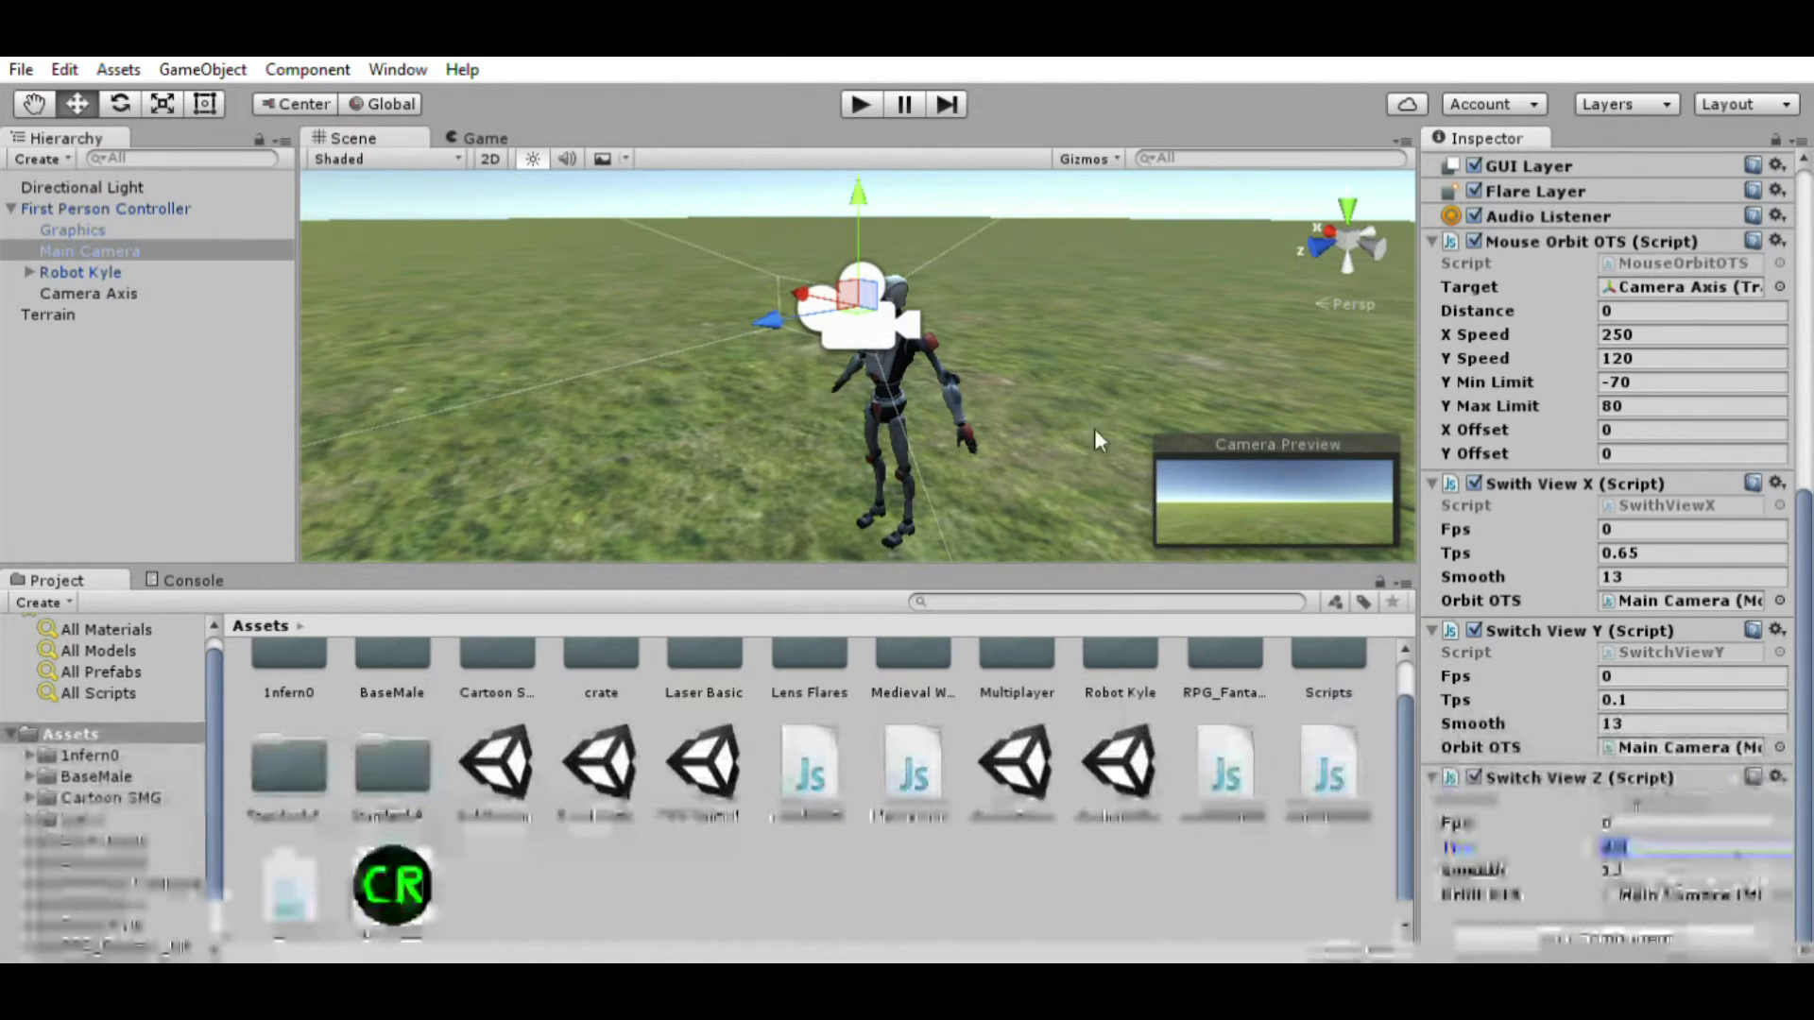
left_click_drag(1095, 440, 214, 293, "alt")
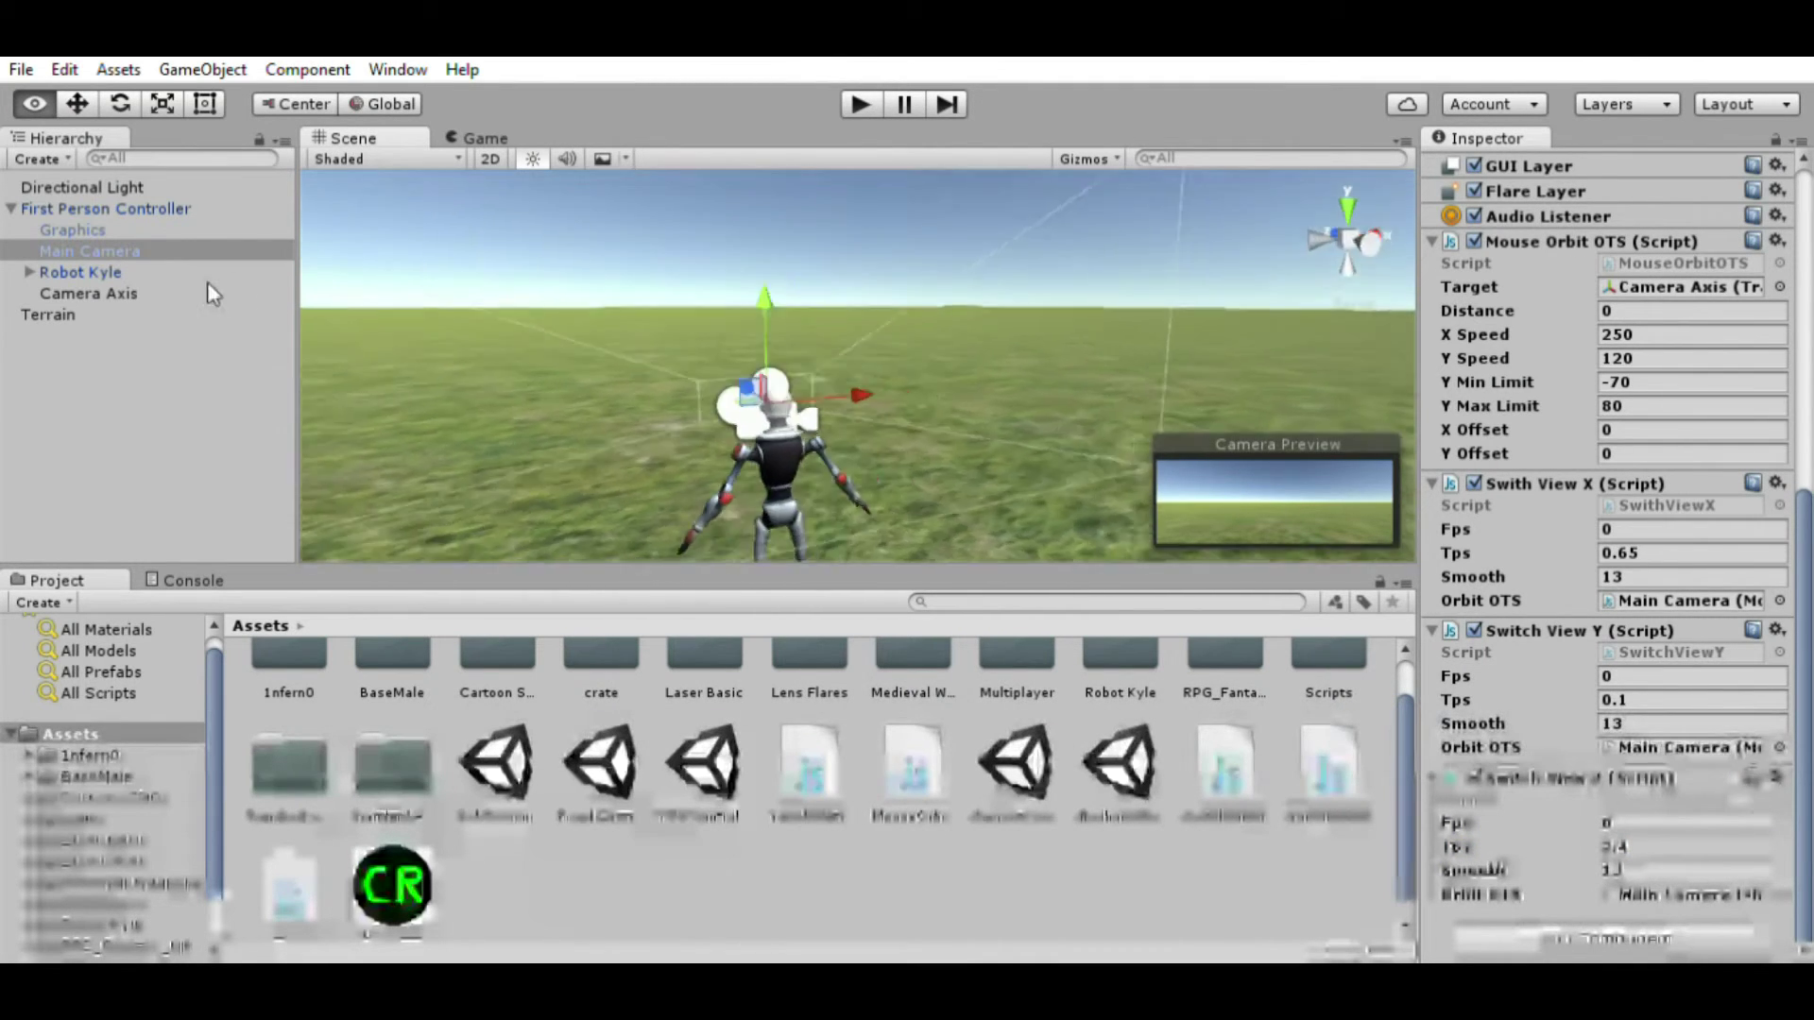
Step: Set Swith View X's Smooth to 7 and start the game in play mode
key("f")
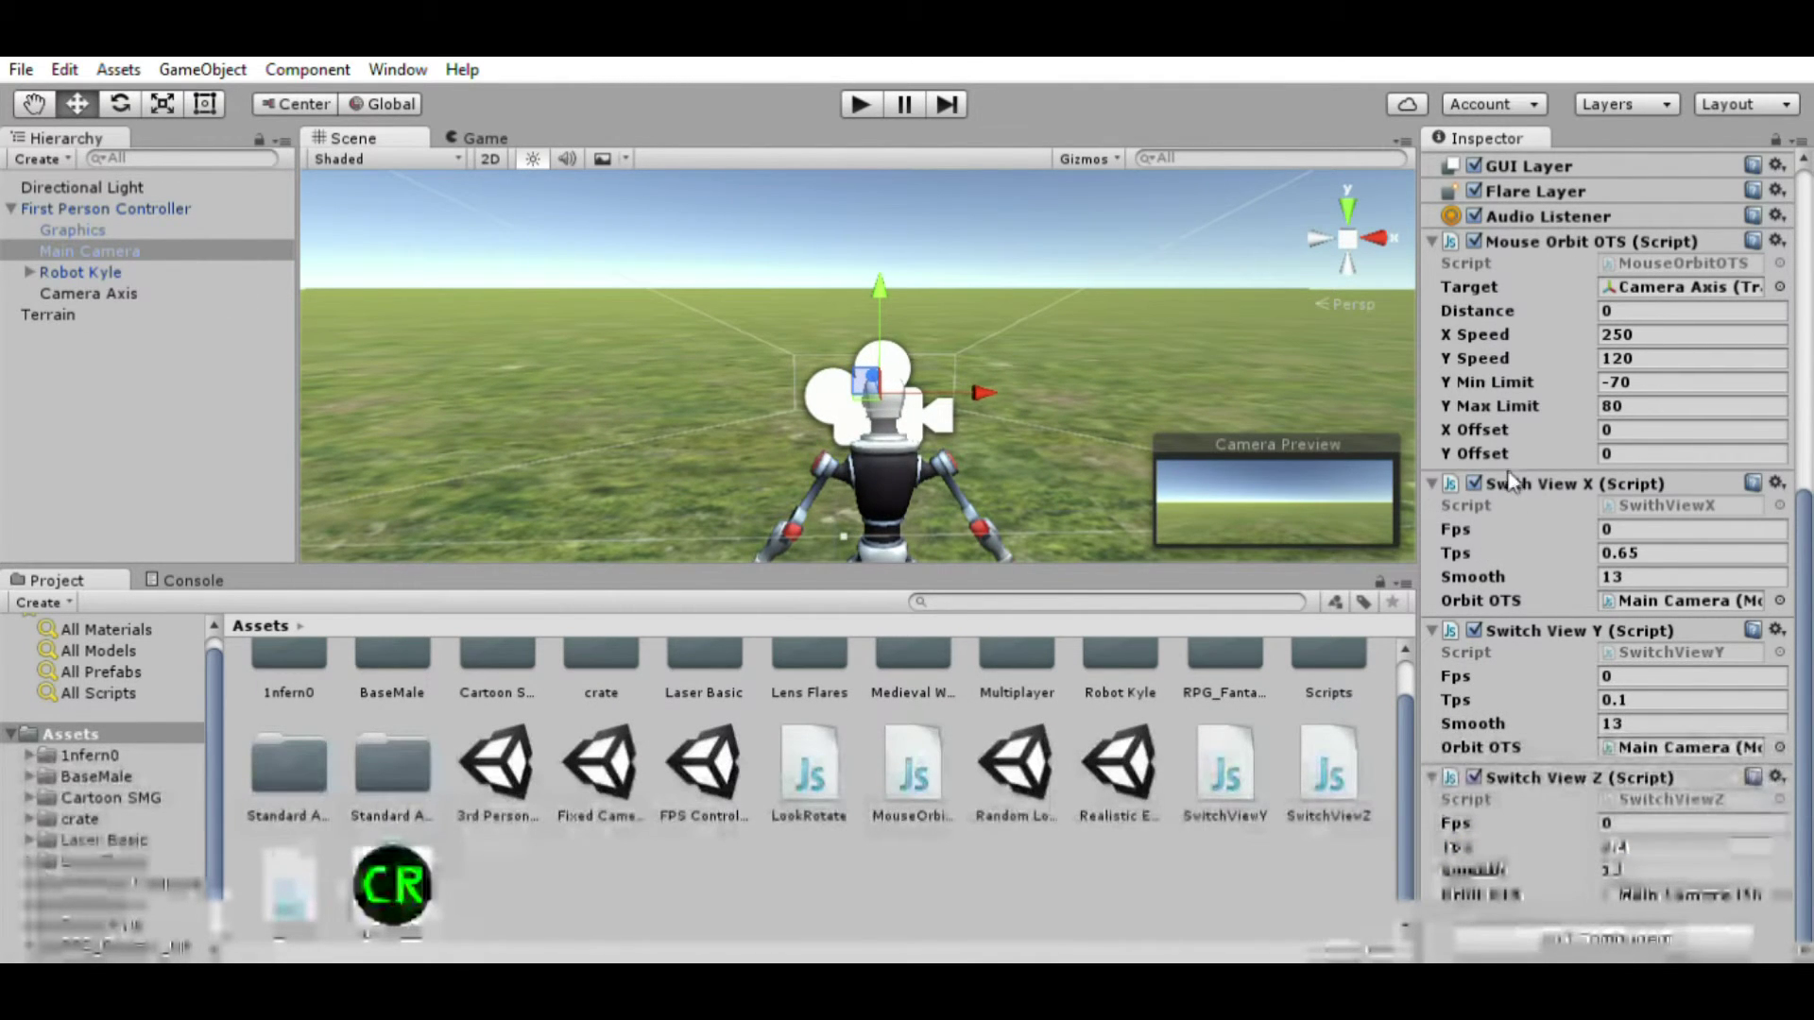
left_click(1623, 572)
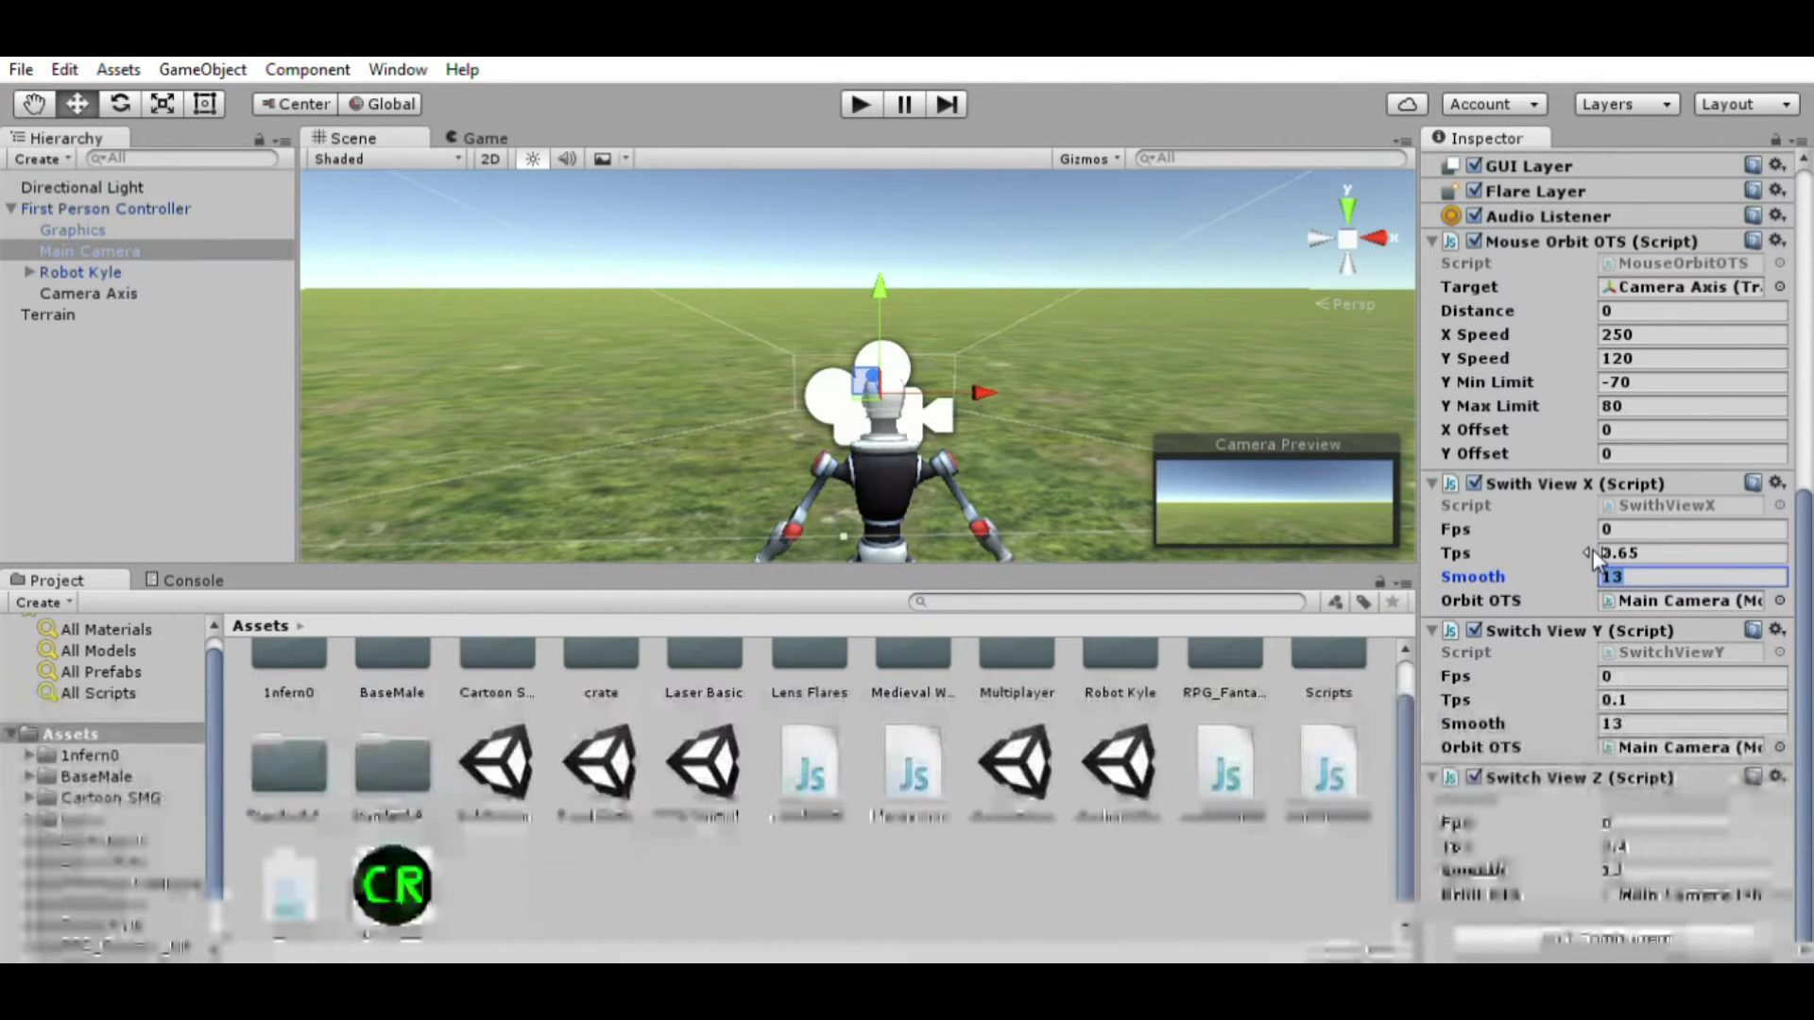
type("7")
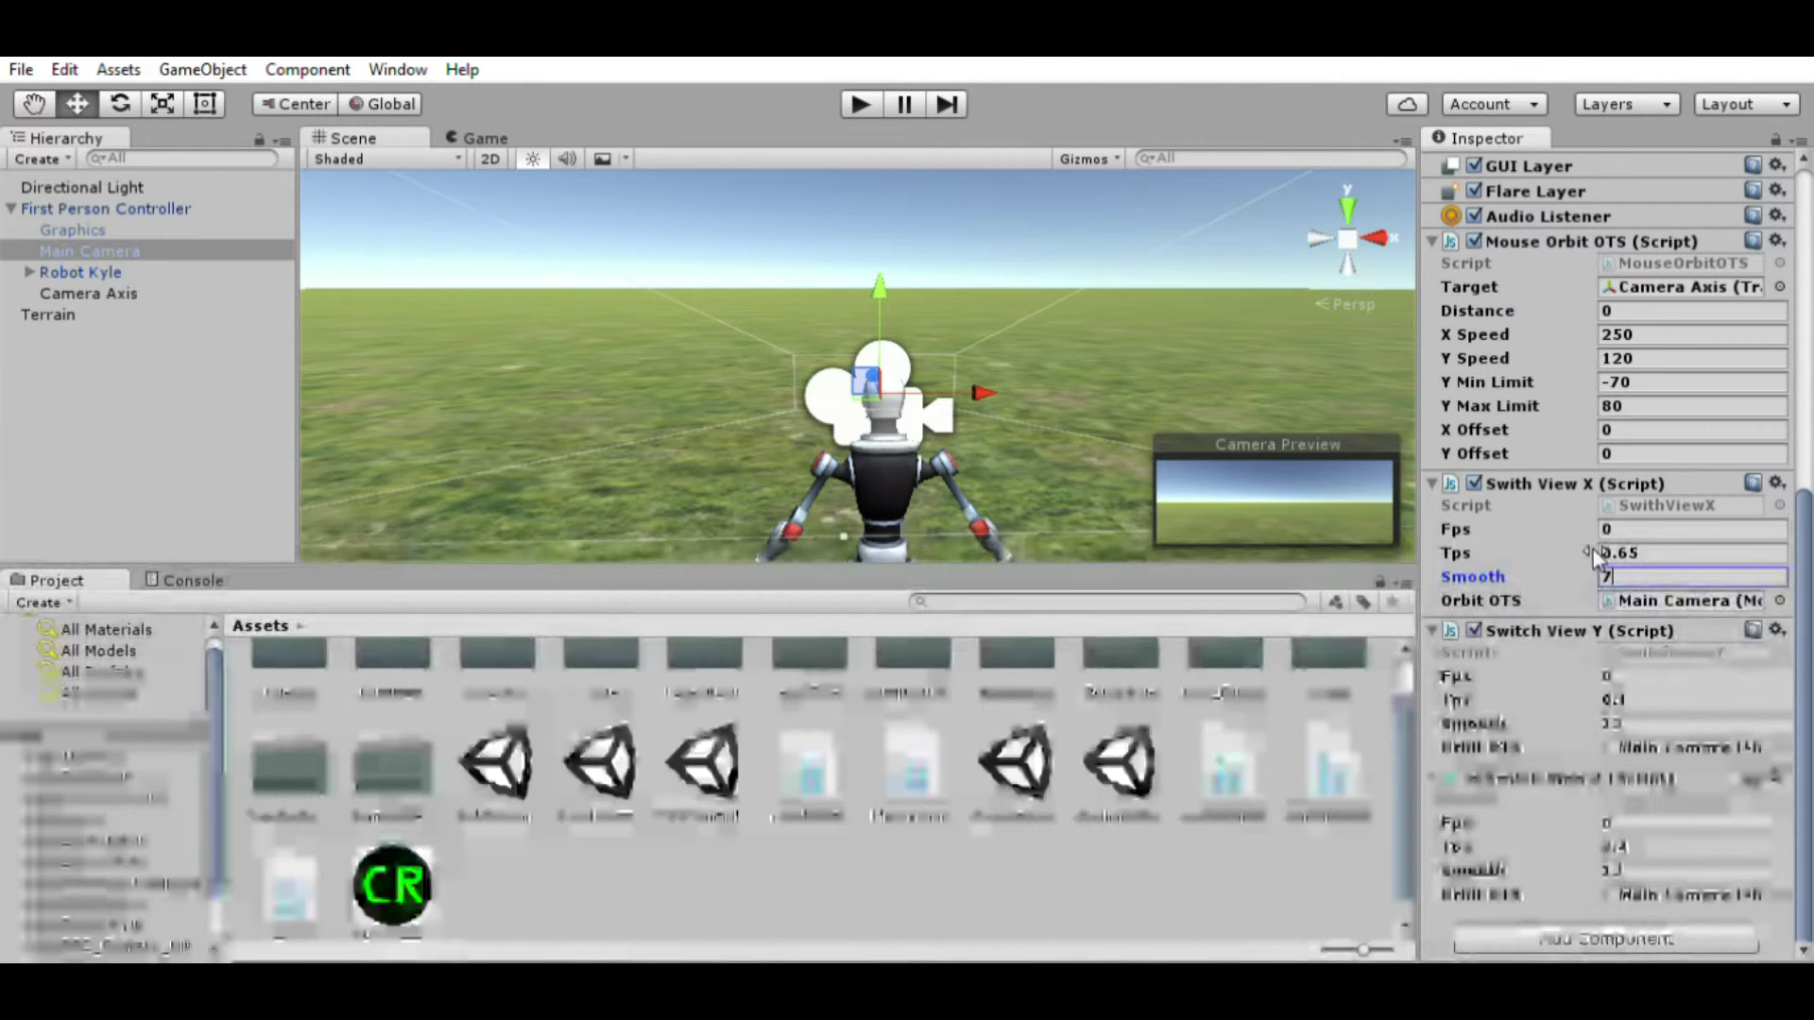
left_click_drag(1058, 284, 1253, 442, "alt")
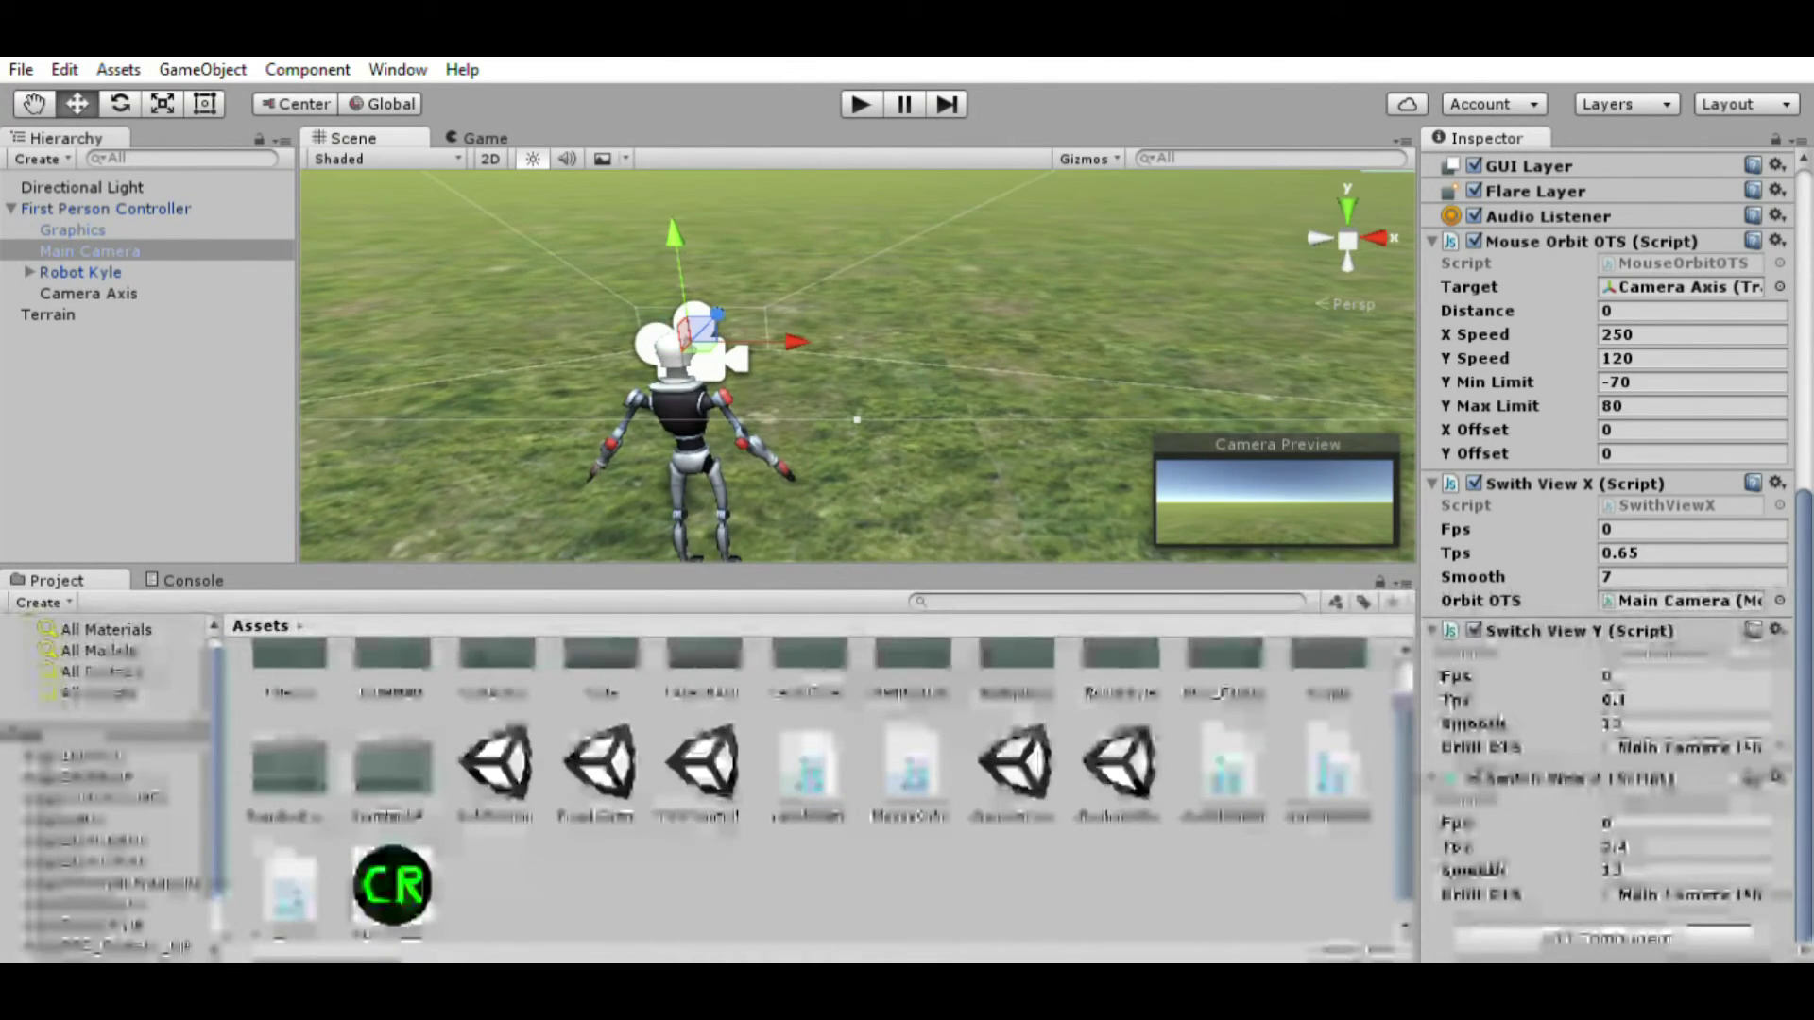
left_click(869, 86)
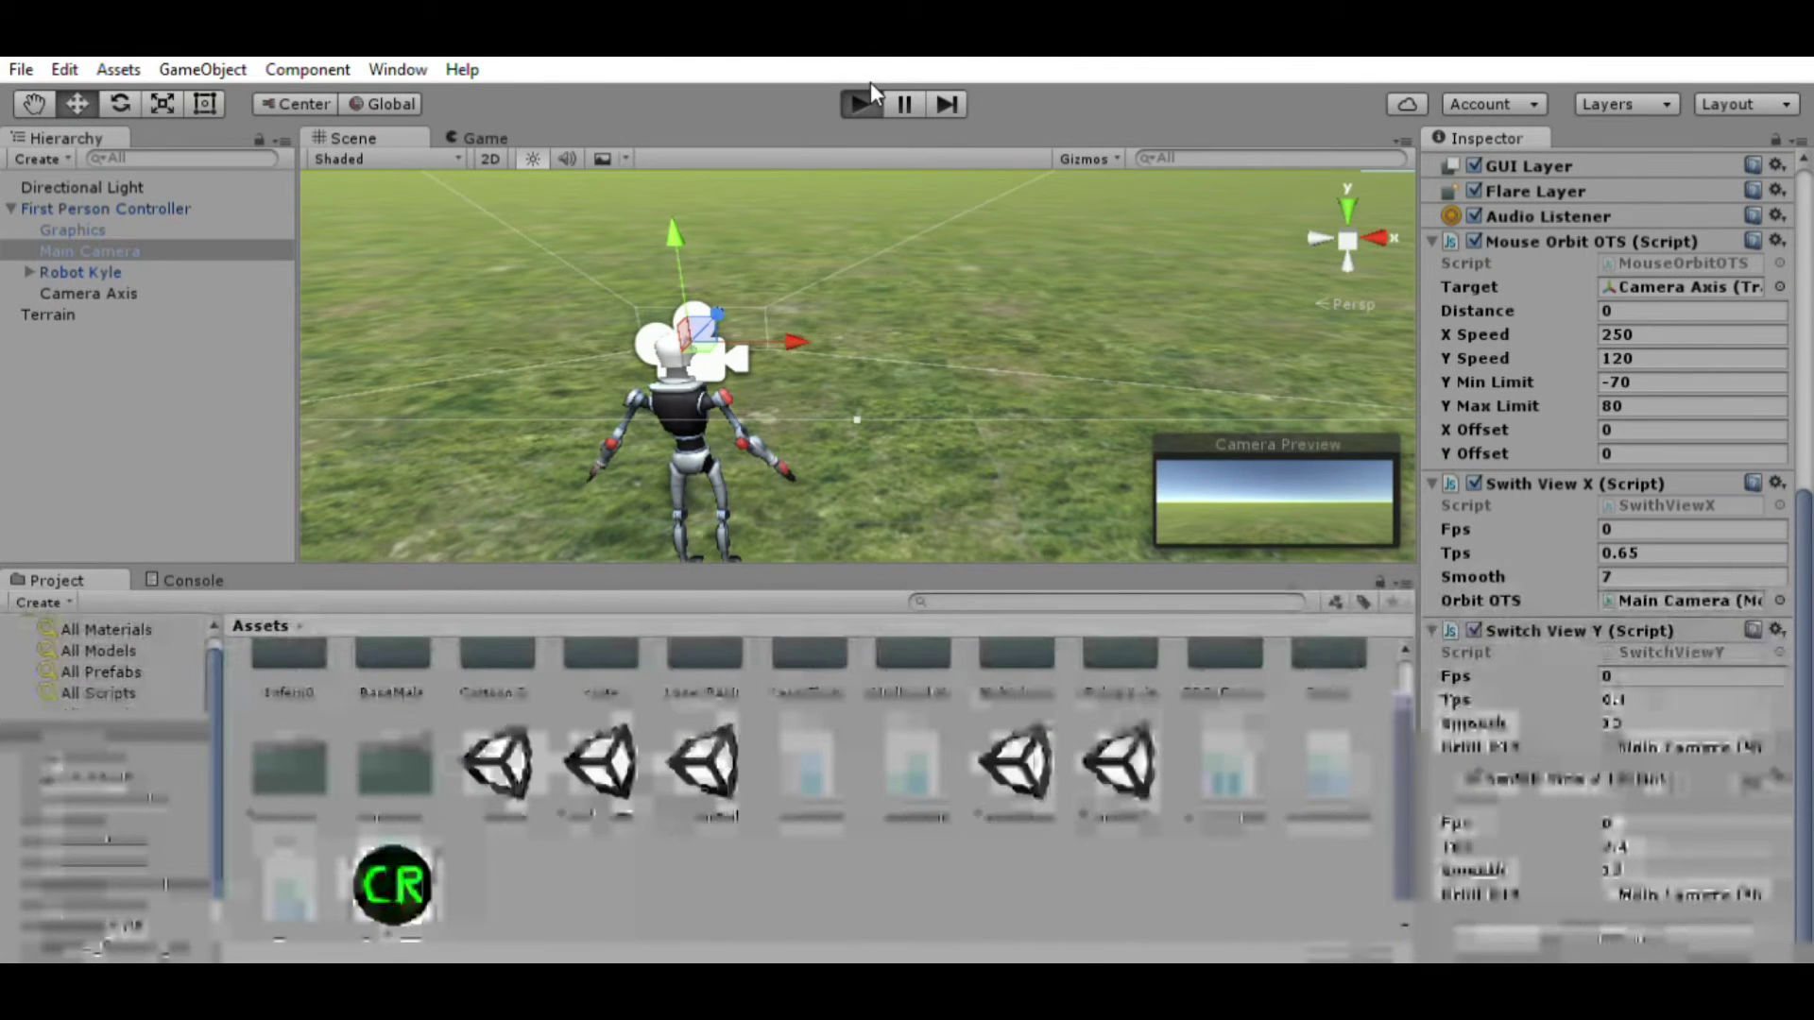